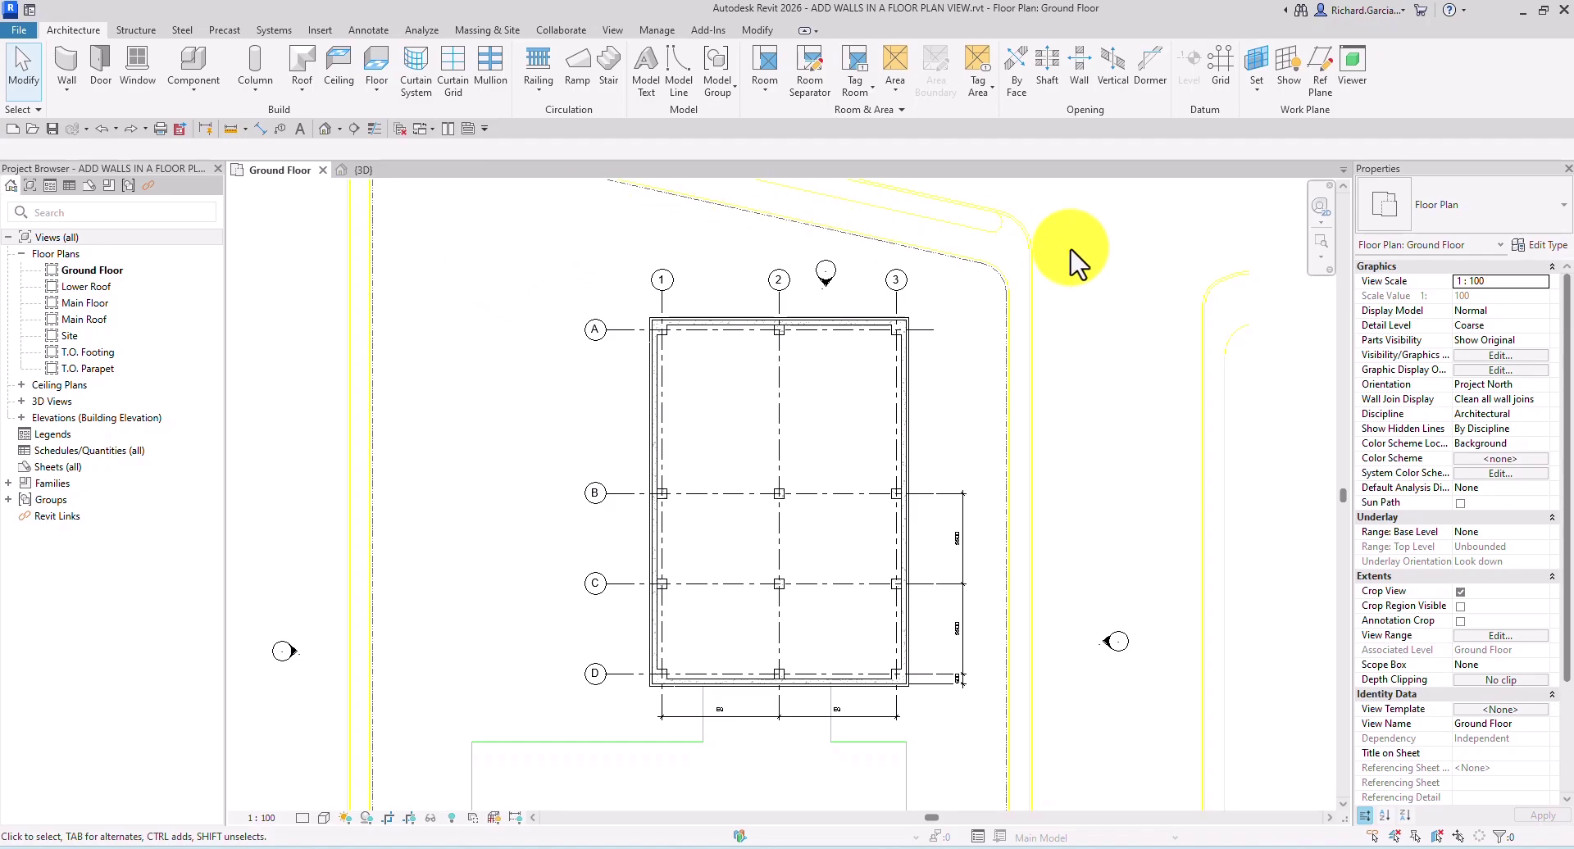
Step: Switch to Chrome, look through the Training Files page for the Revit Architecture 2026 exercise files, and return to Revit
scroll(1046, 500, down, 1)
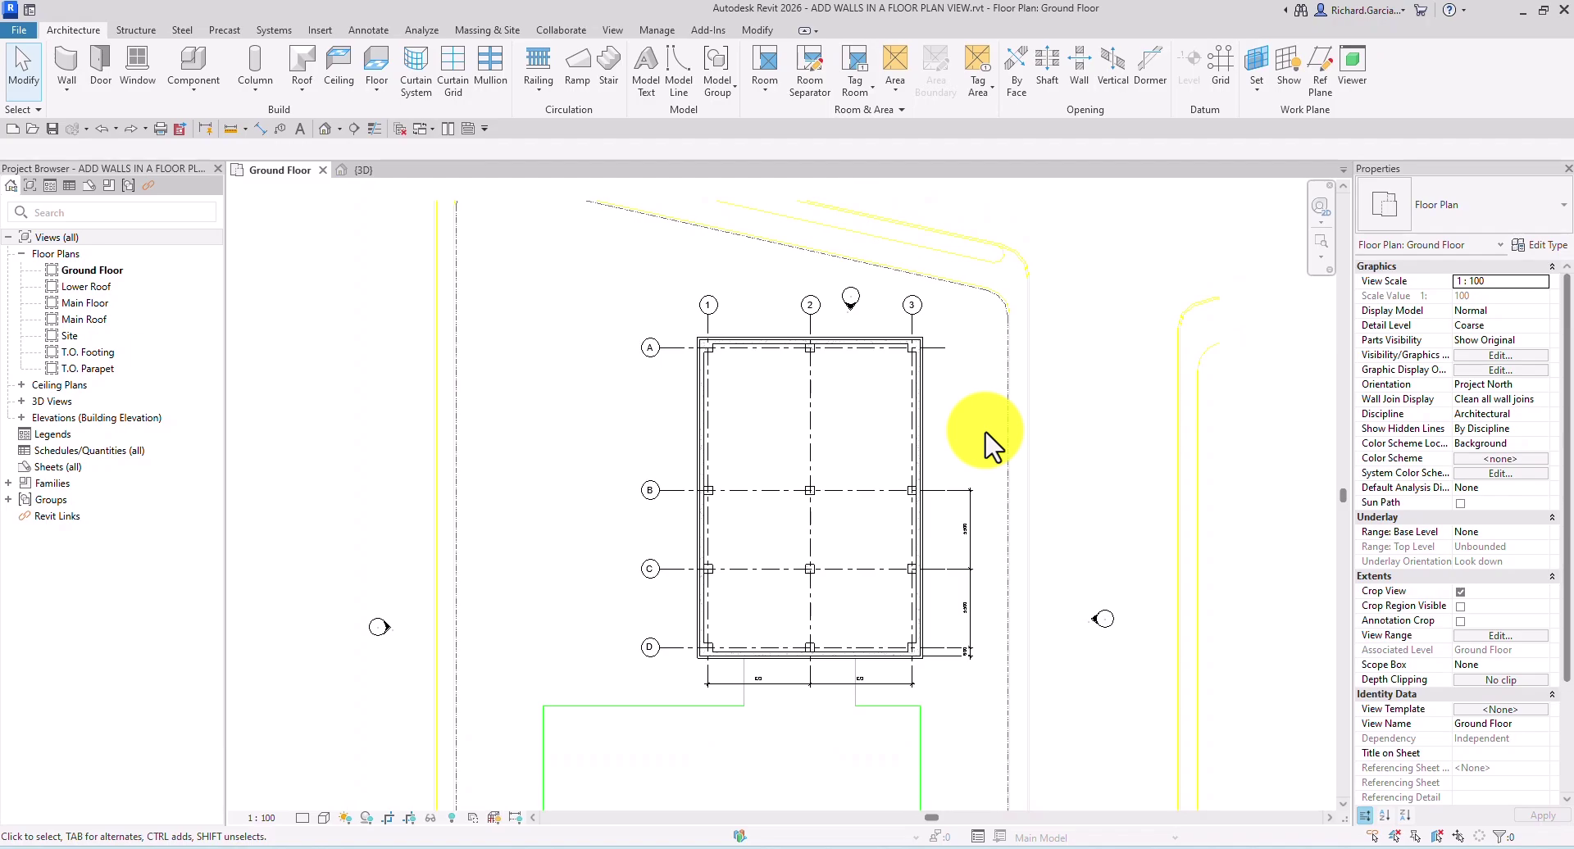
mouse_move(1142, 843)
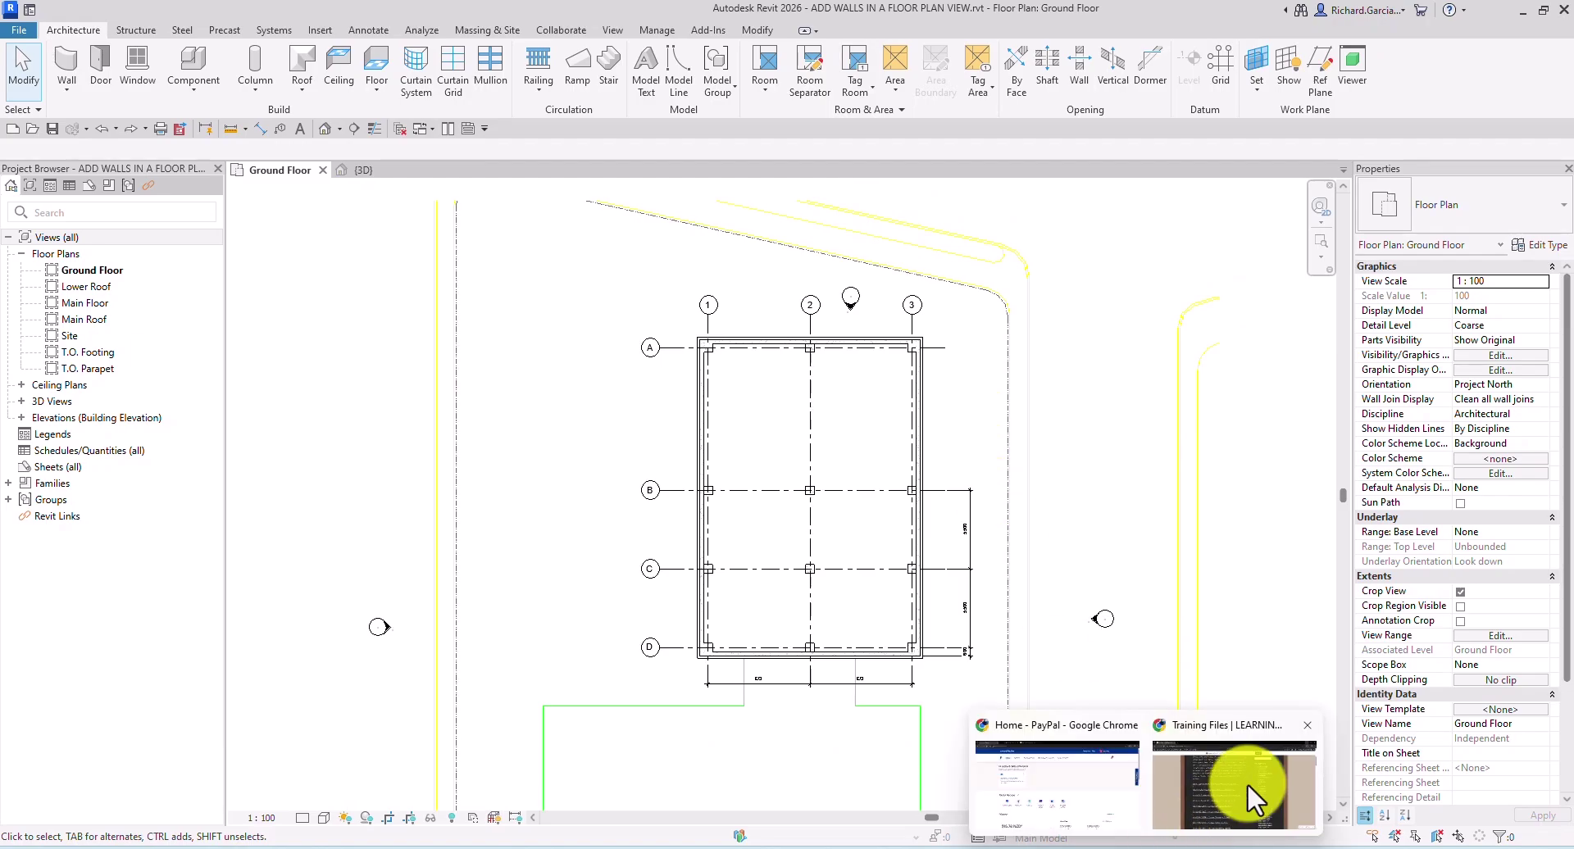
click(1246, 784)
scroll(571, 397, up, 6)
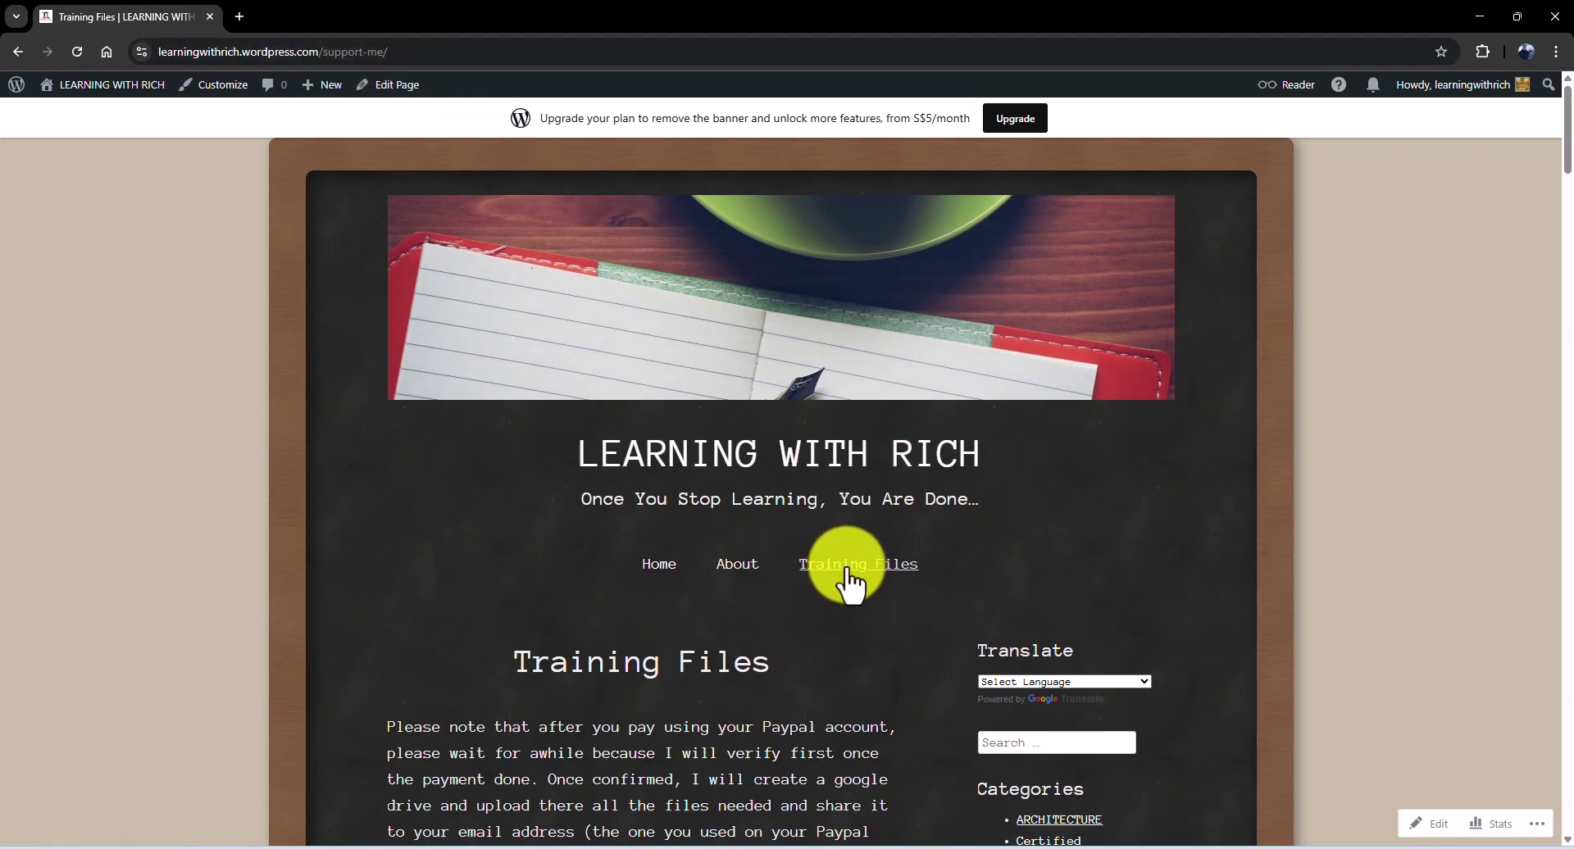
scroll(849, 574, down, 6)
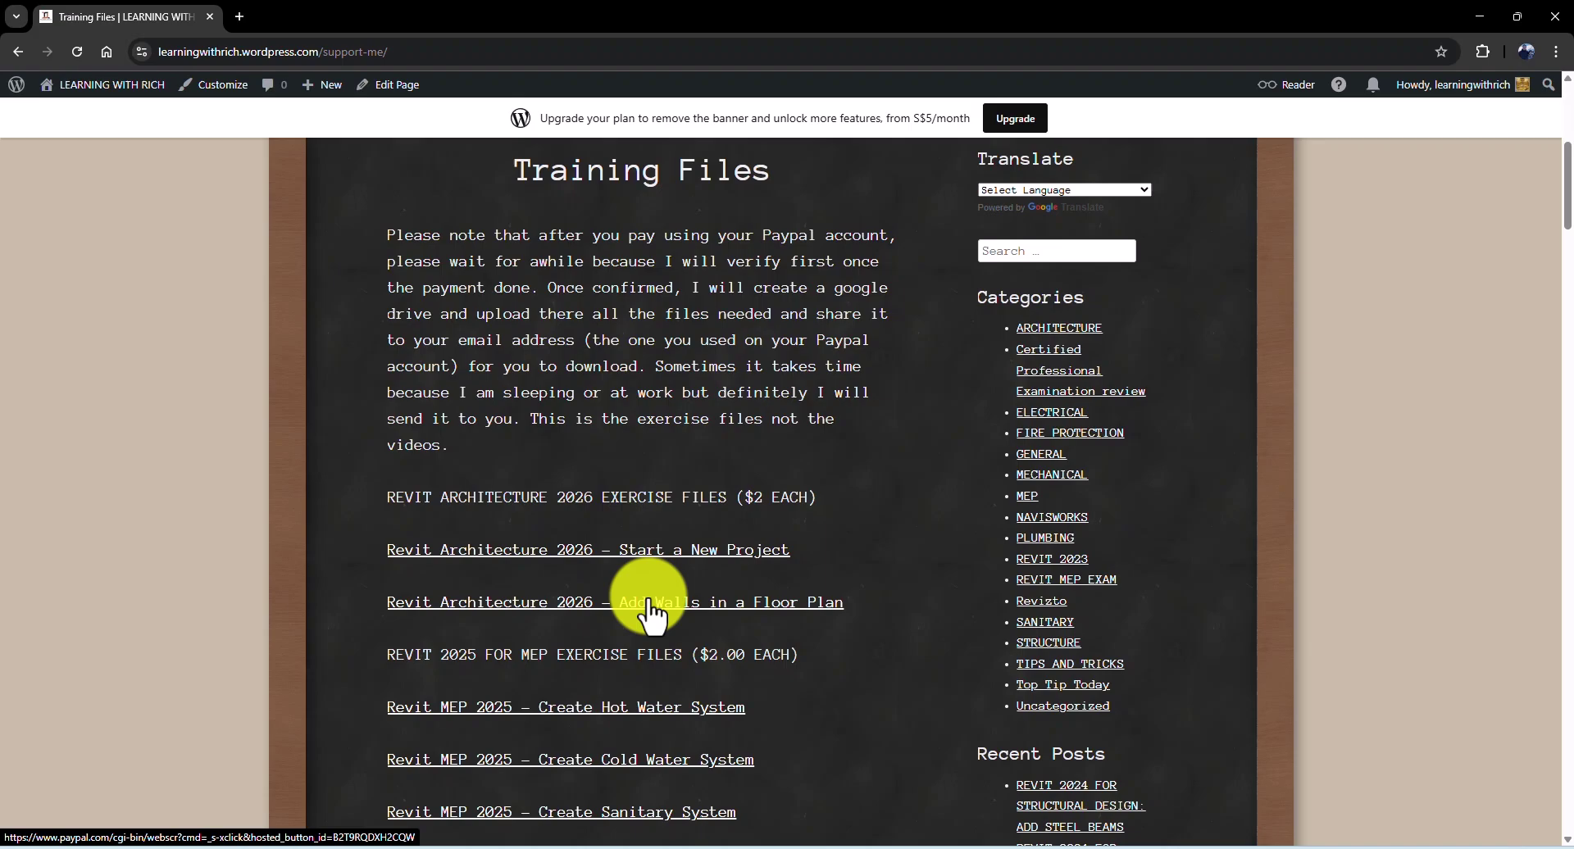
click(1477, 16)
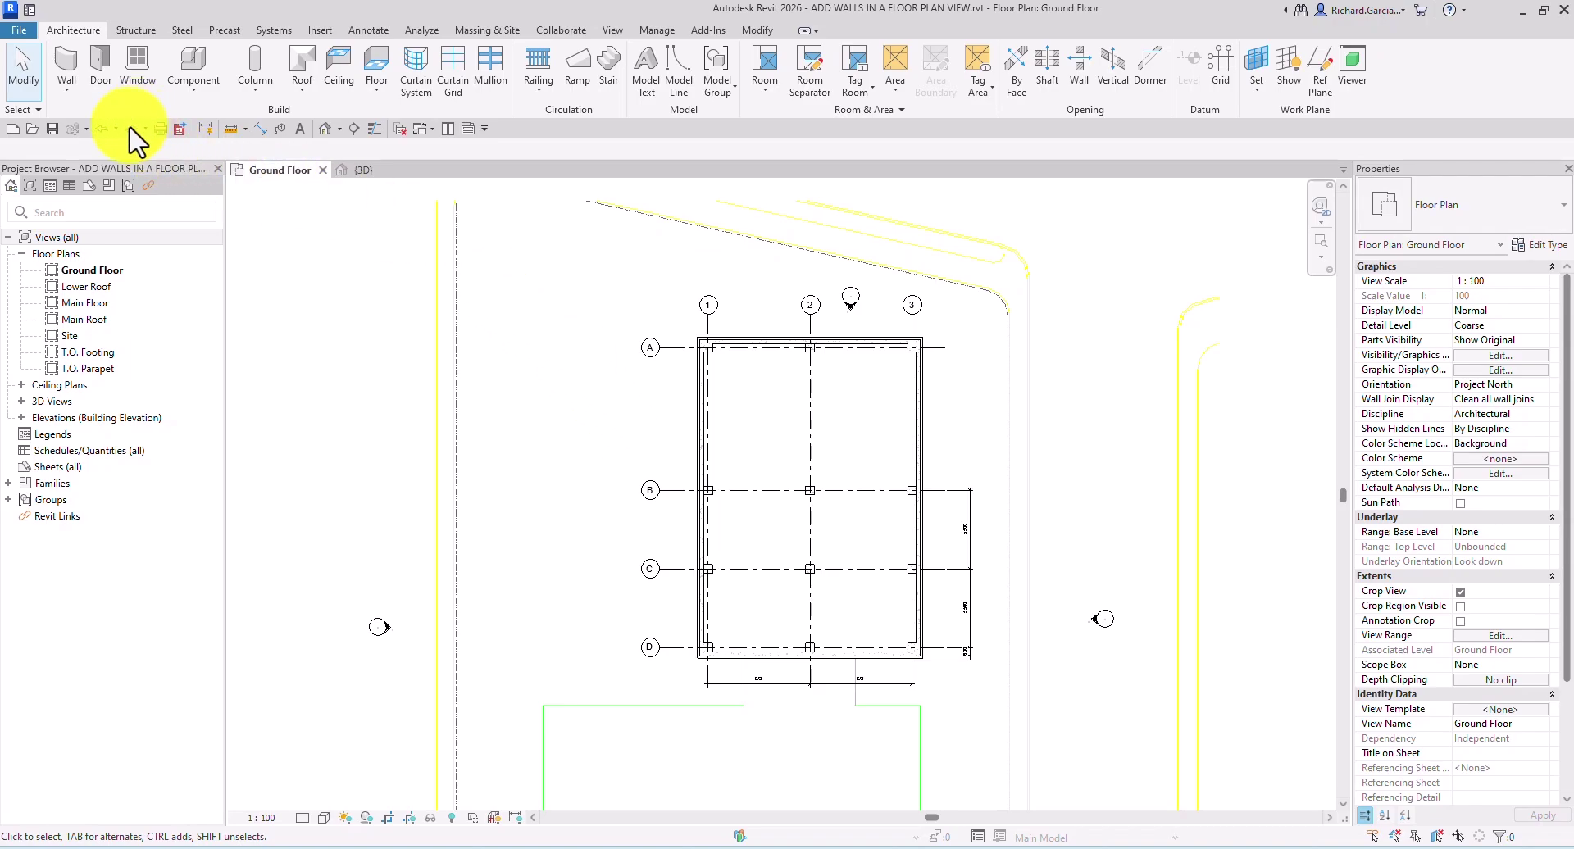
Step: Start an architectural wall and compare its placement options with those in the Revit 2025.4 project window
click(66, 91)
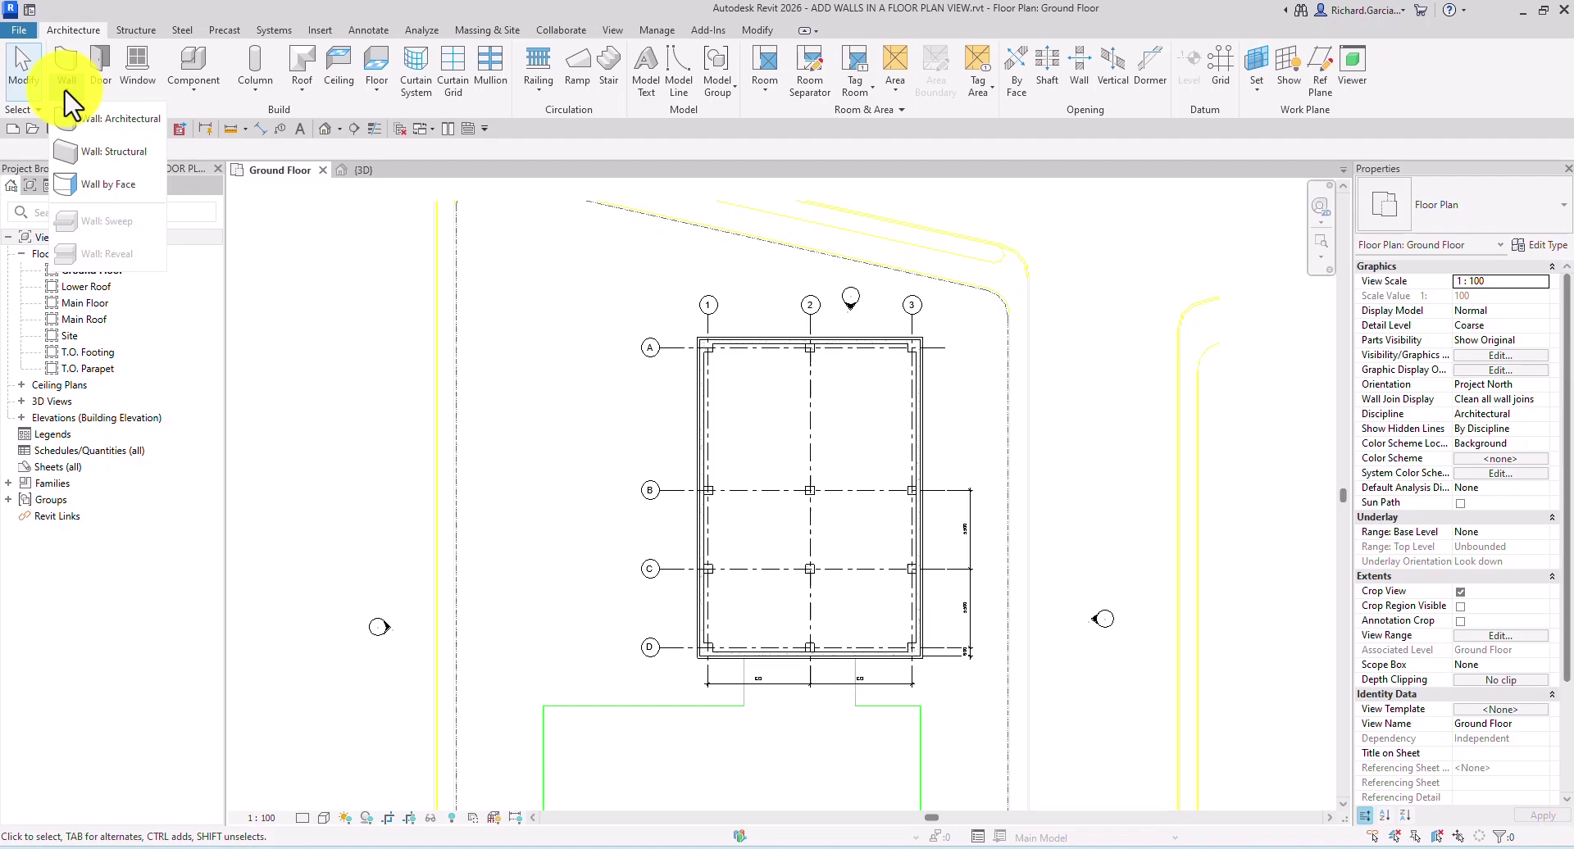
click(121, 123)
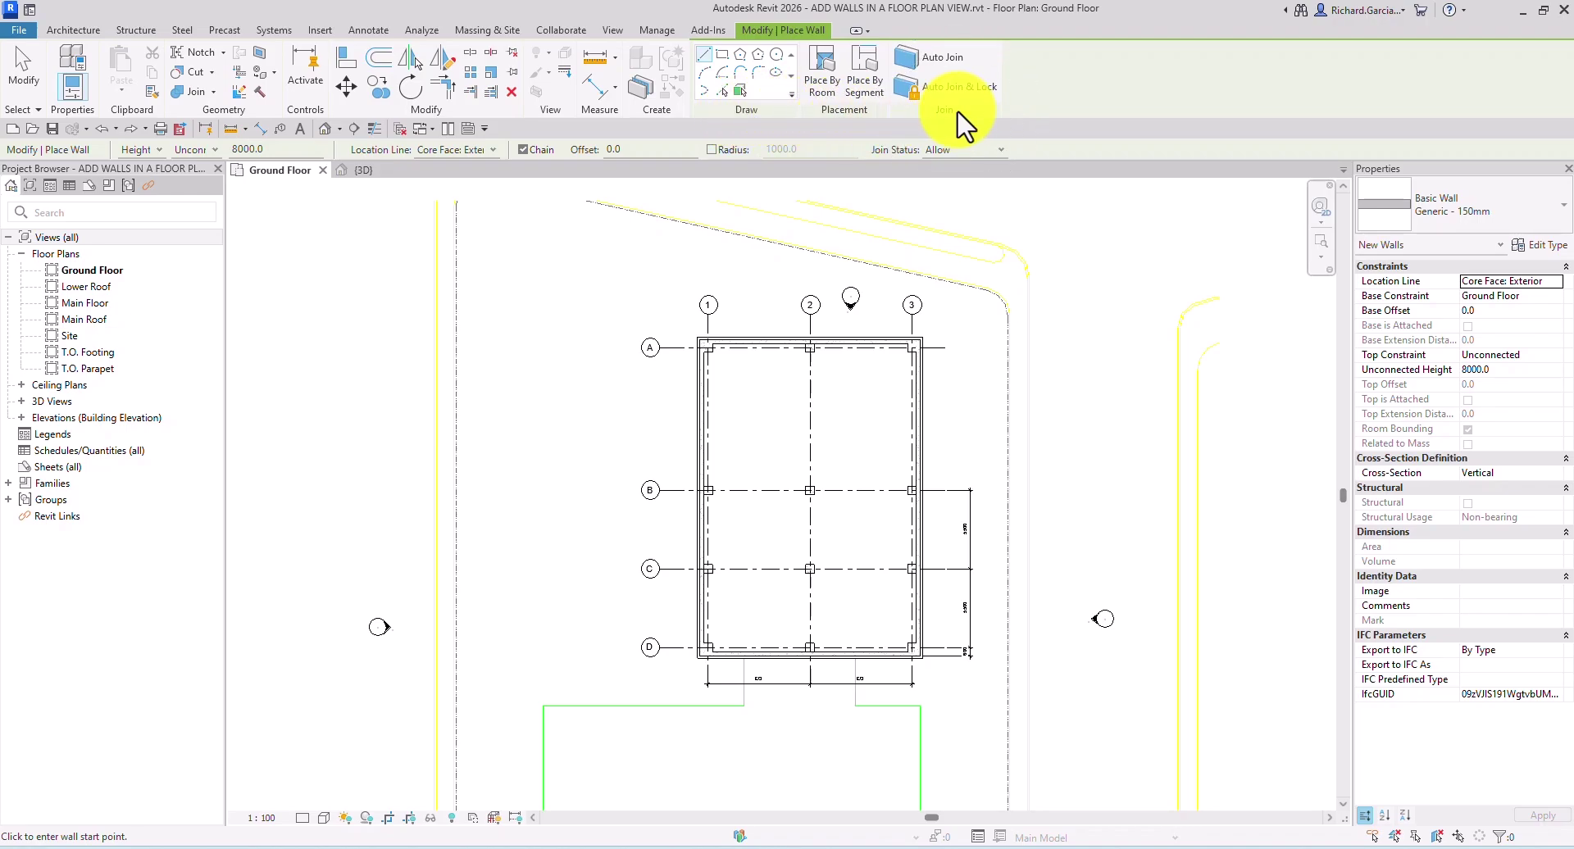
click(842, 116)
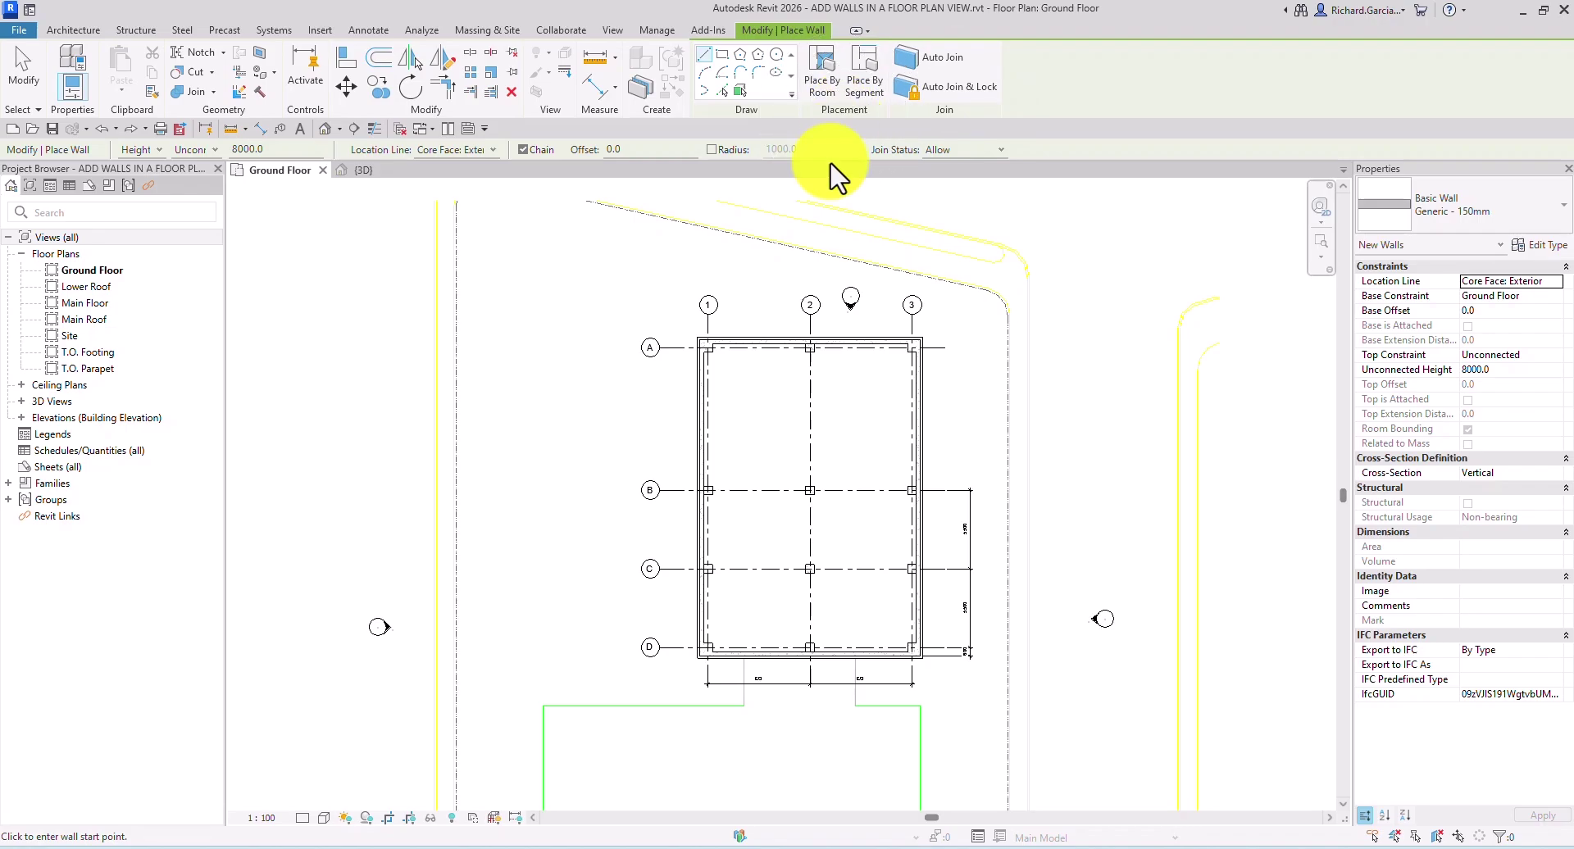
click(751, 836)
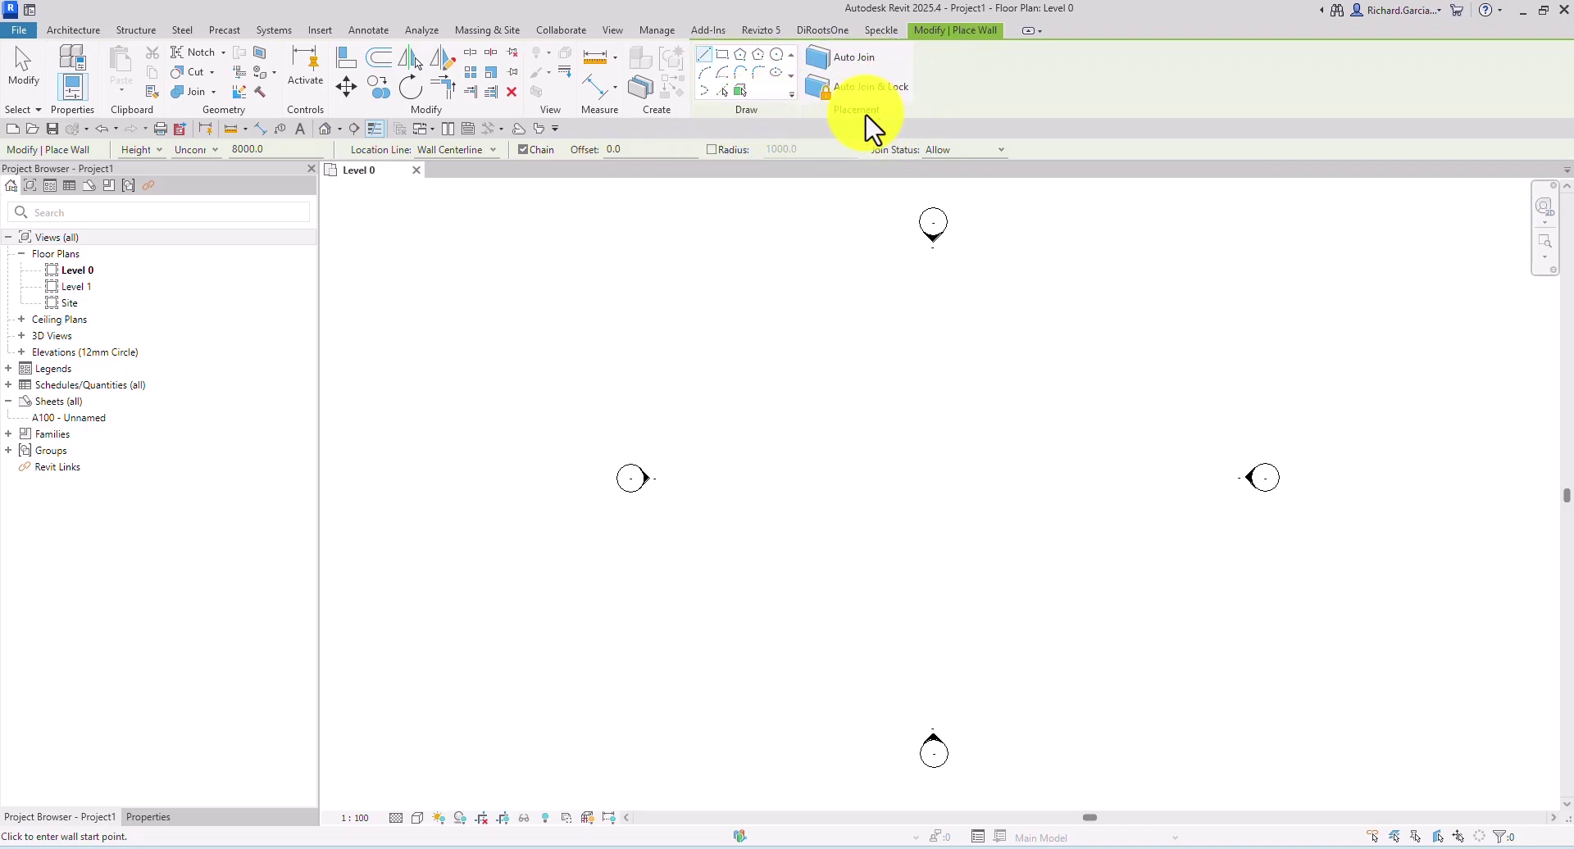
click(1523, 12)
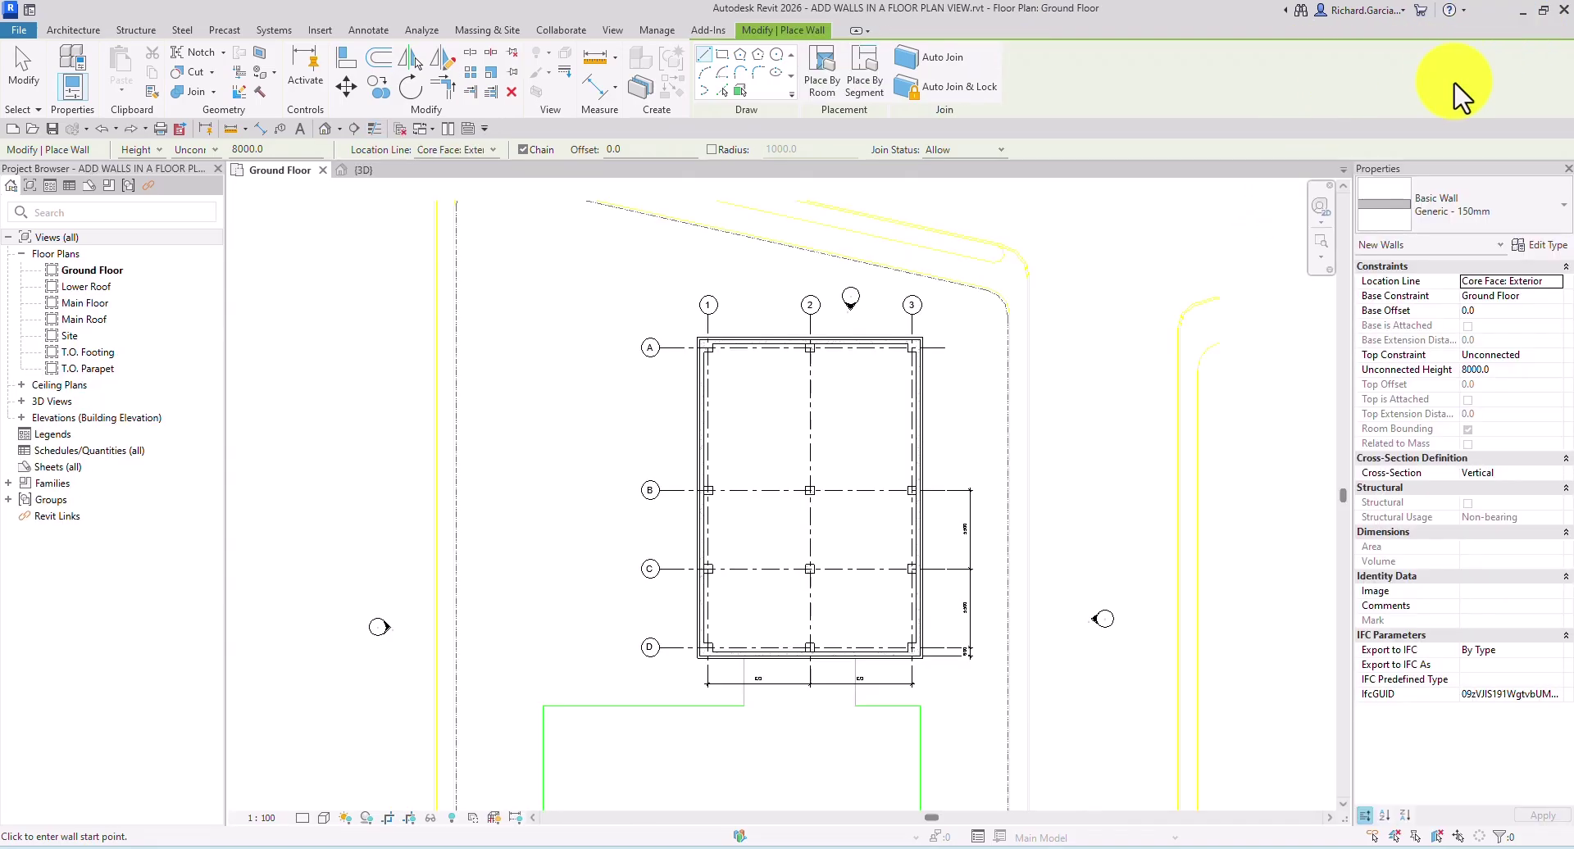
Step: Place Generic - 150mm walls by room inside the foundation outline, unjoining the elements that cannot stay joined
click(822, 78)
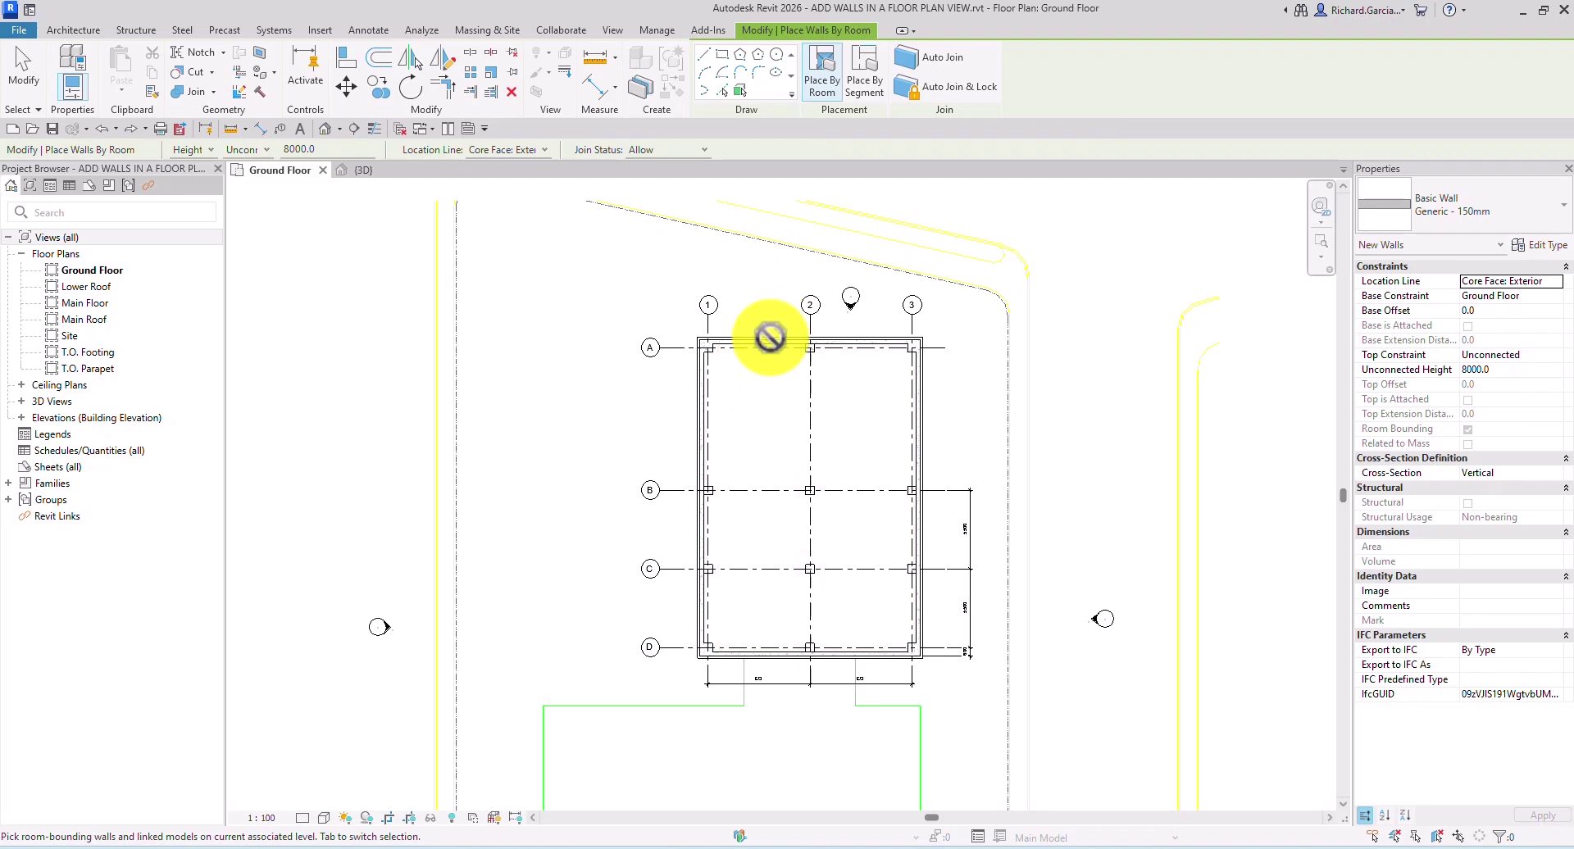
click(780, 401)
click(769, 428)
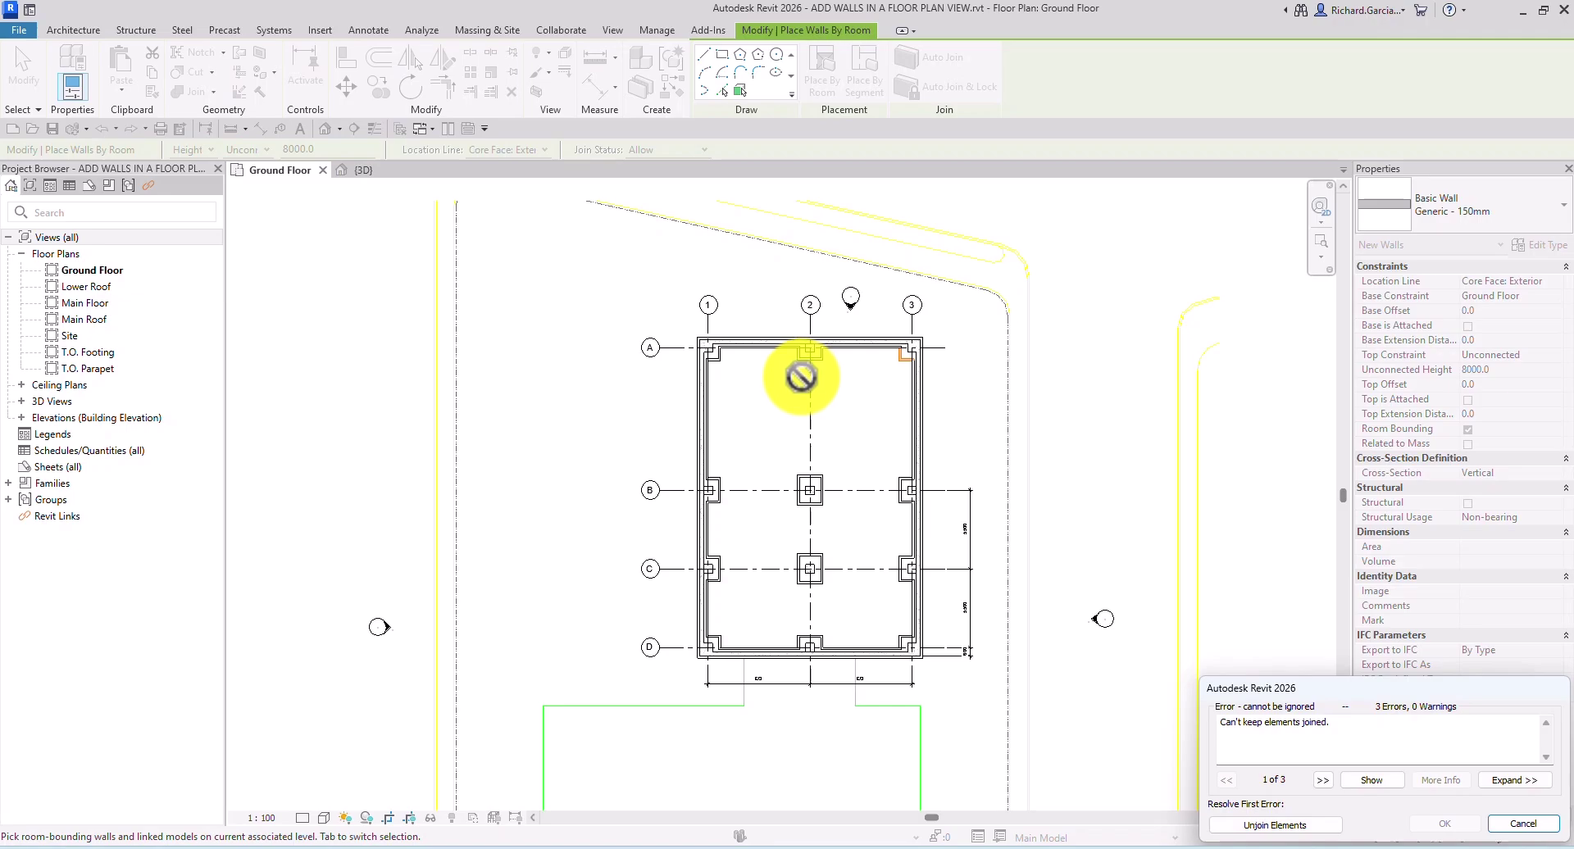
click(1251, 823)
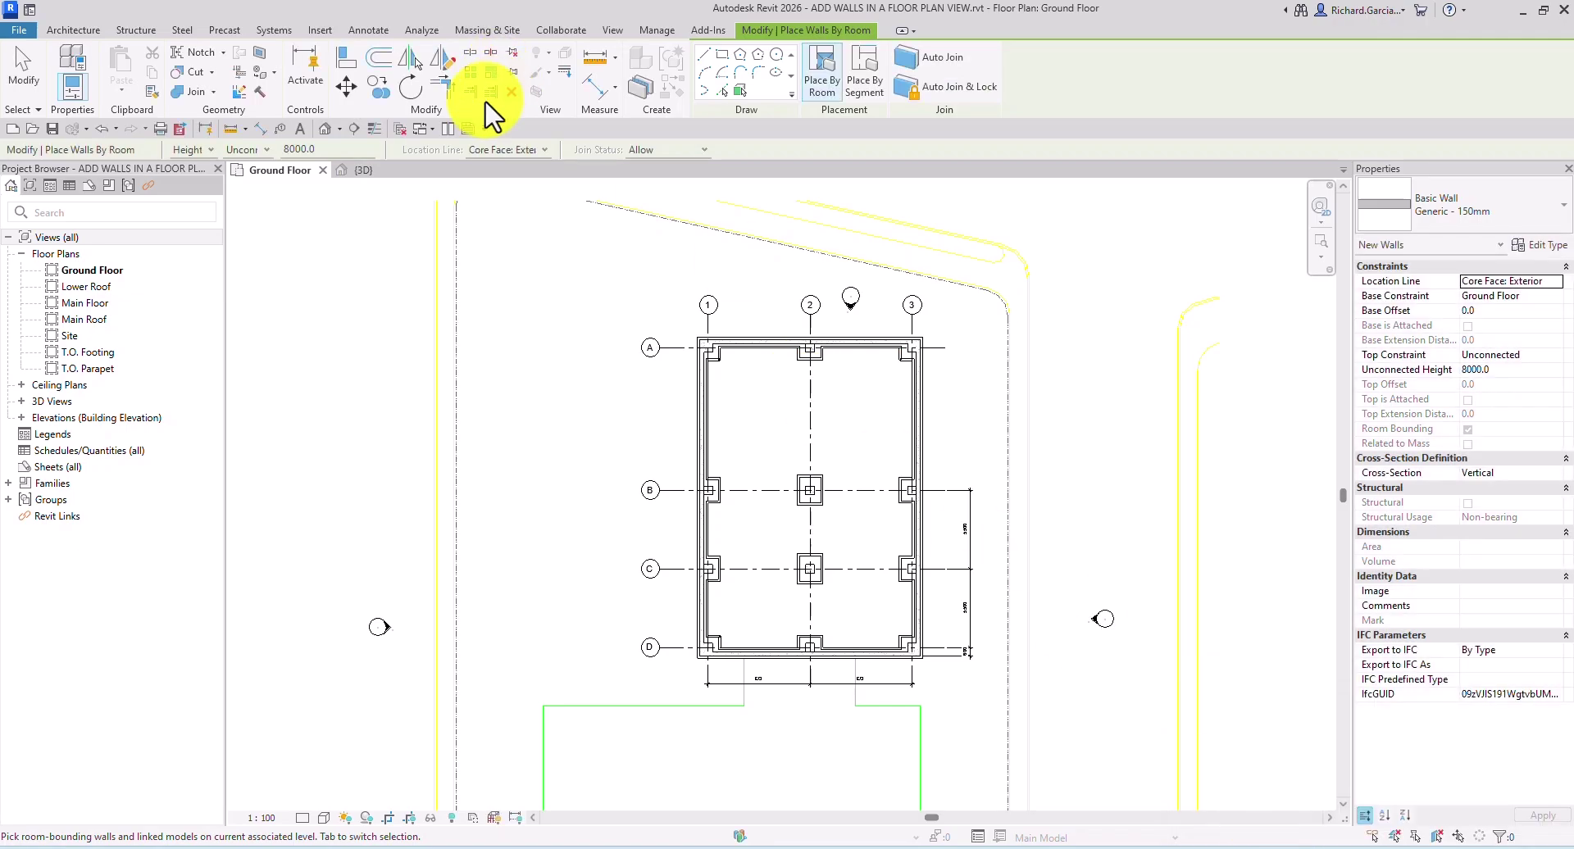
Step: Check the room-placed walls in the 3D view, return to the Ground Floor plan and undo their placement
click(324, 131)
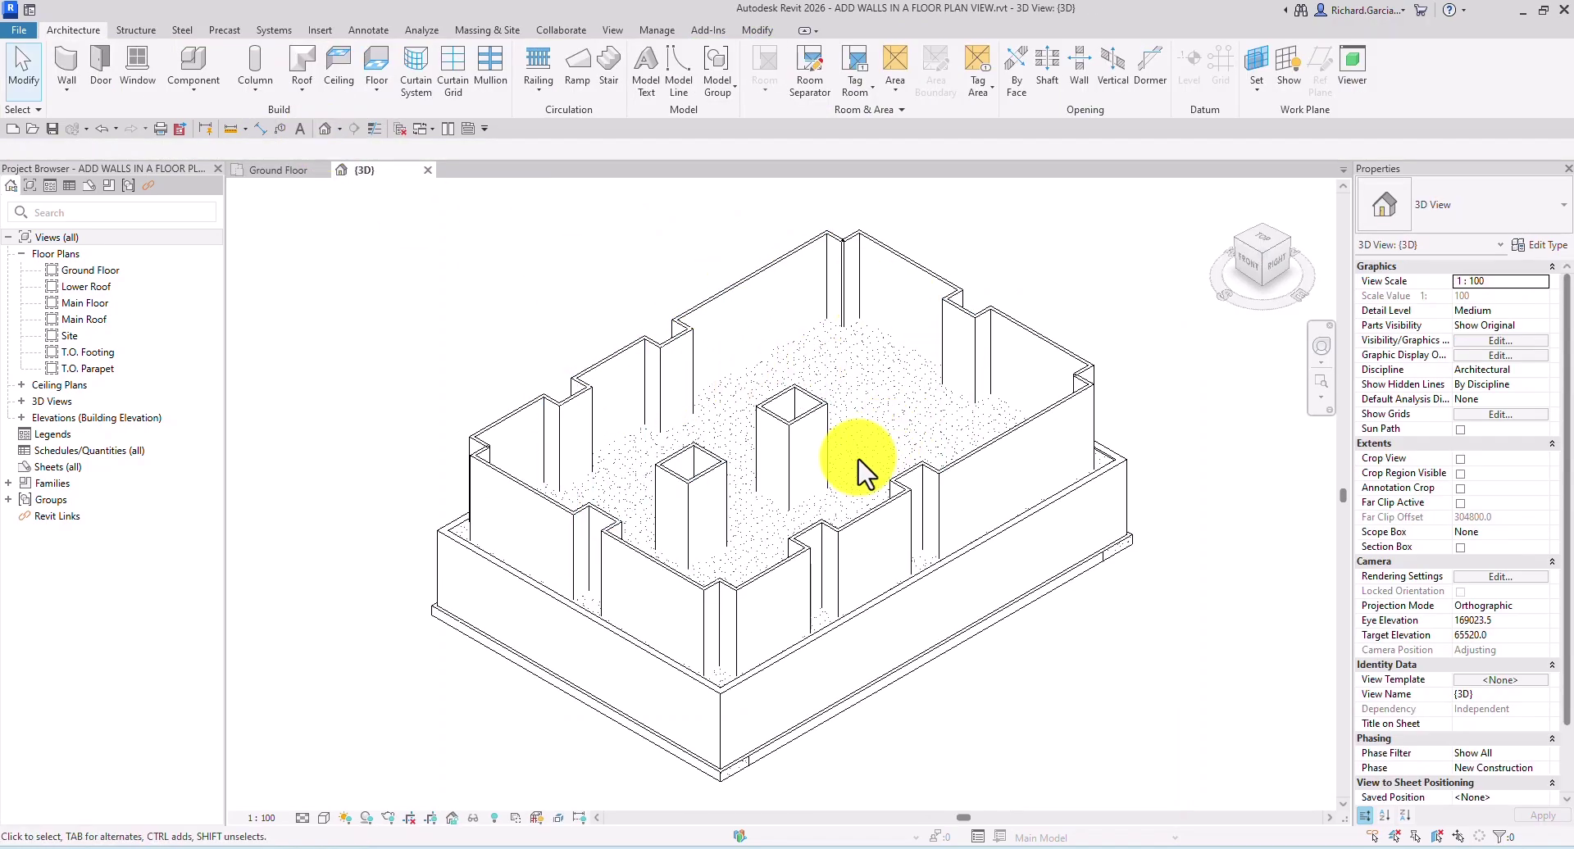
click(279, 169)
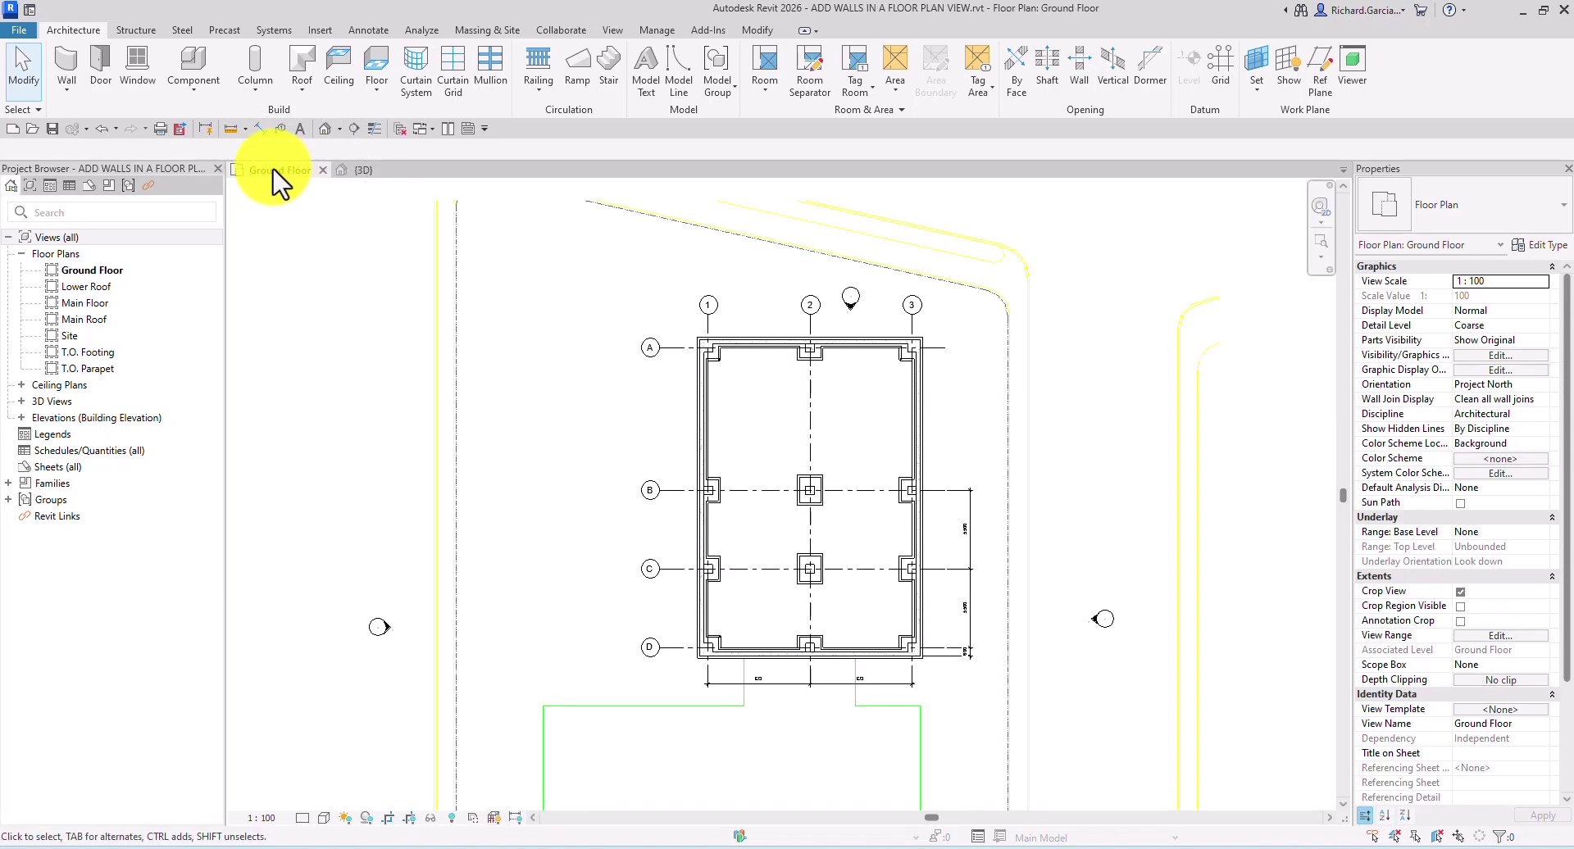
click(101, 130)
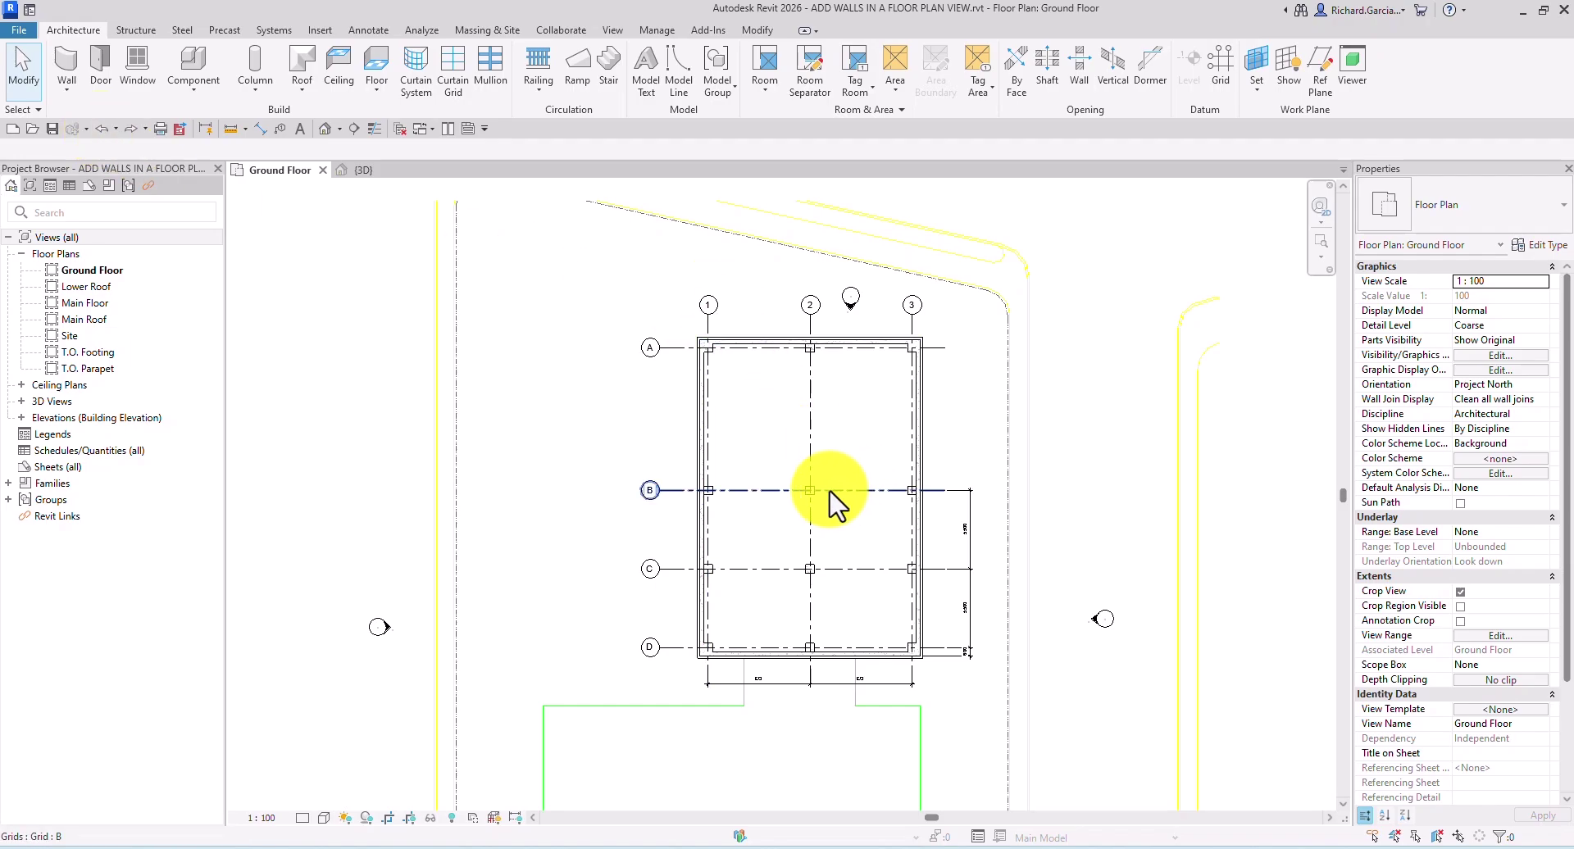
middle_drag(815, 623, 828, 225)
scroll(703, 350, up, 5)
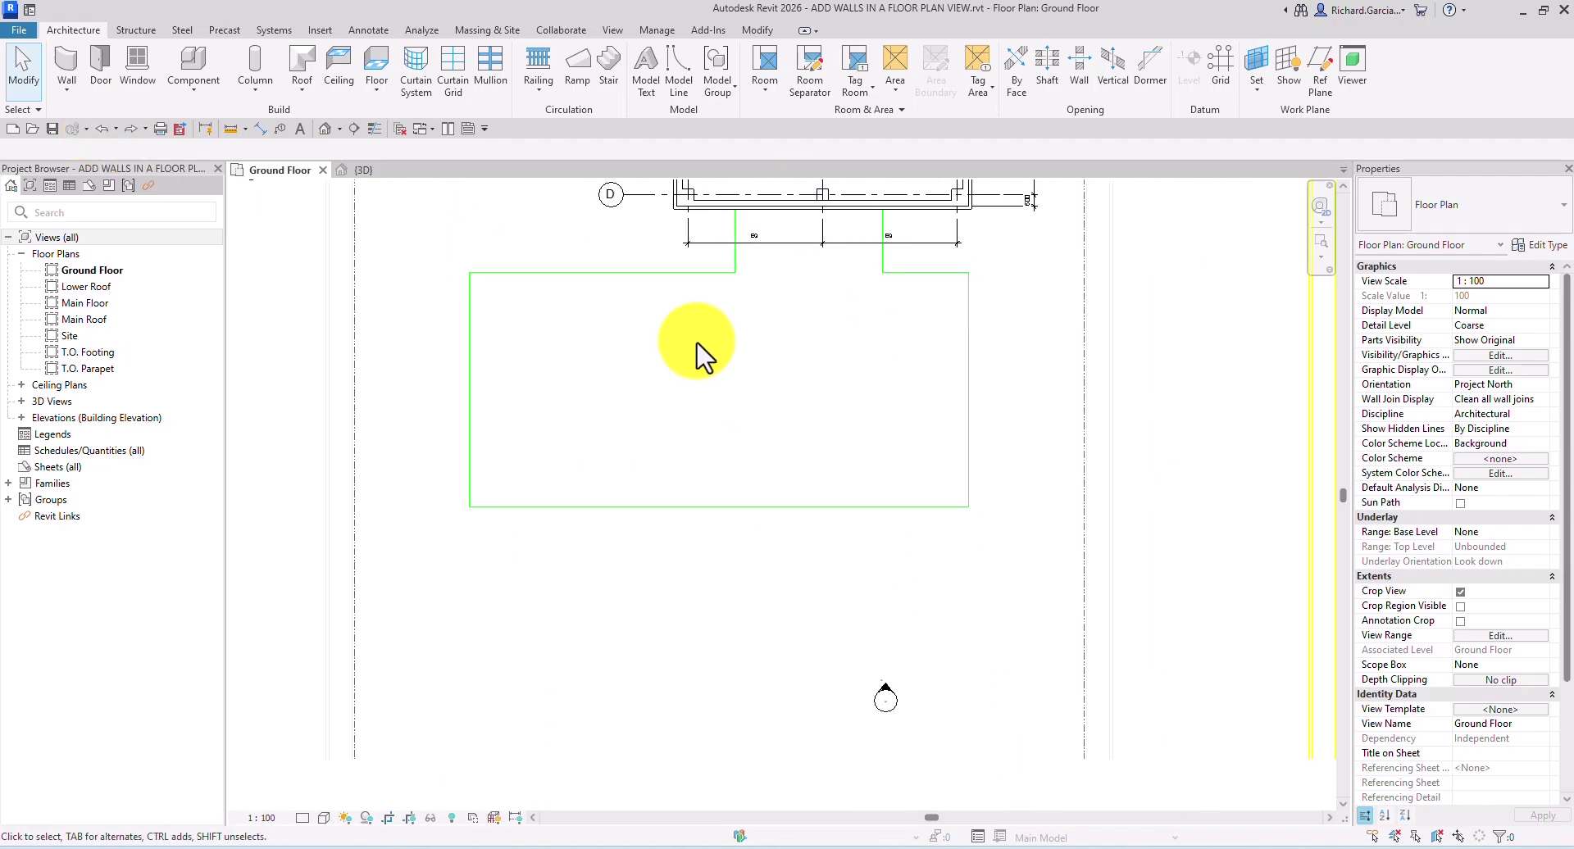
middle_drag(737, 382, 717, 419)
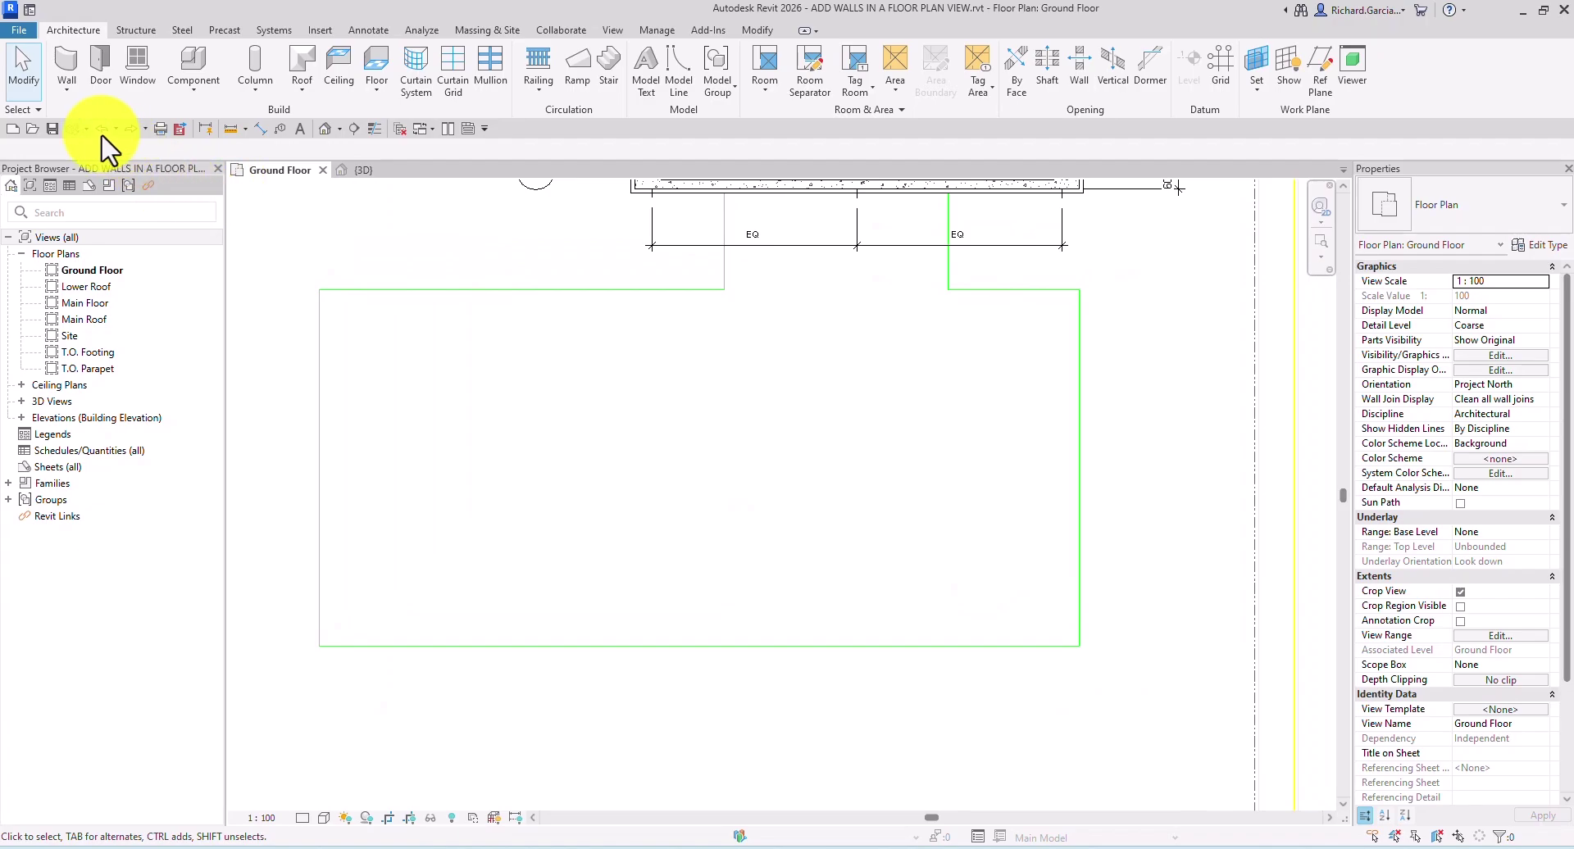
click(66, 87)
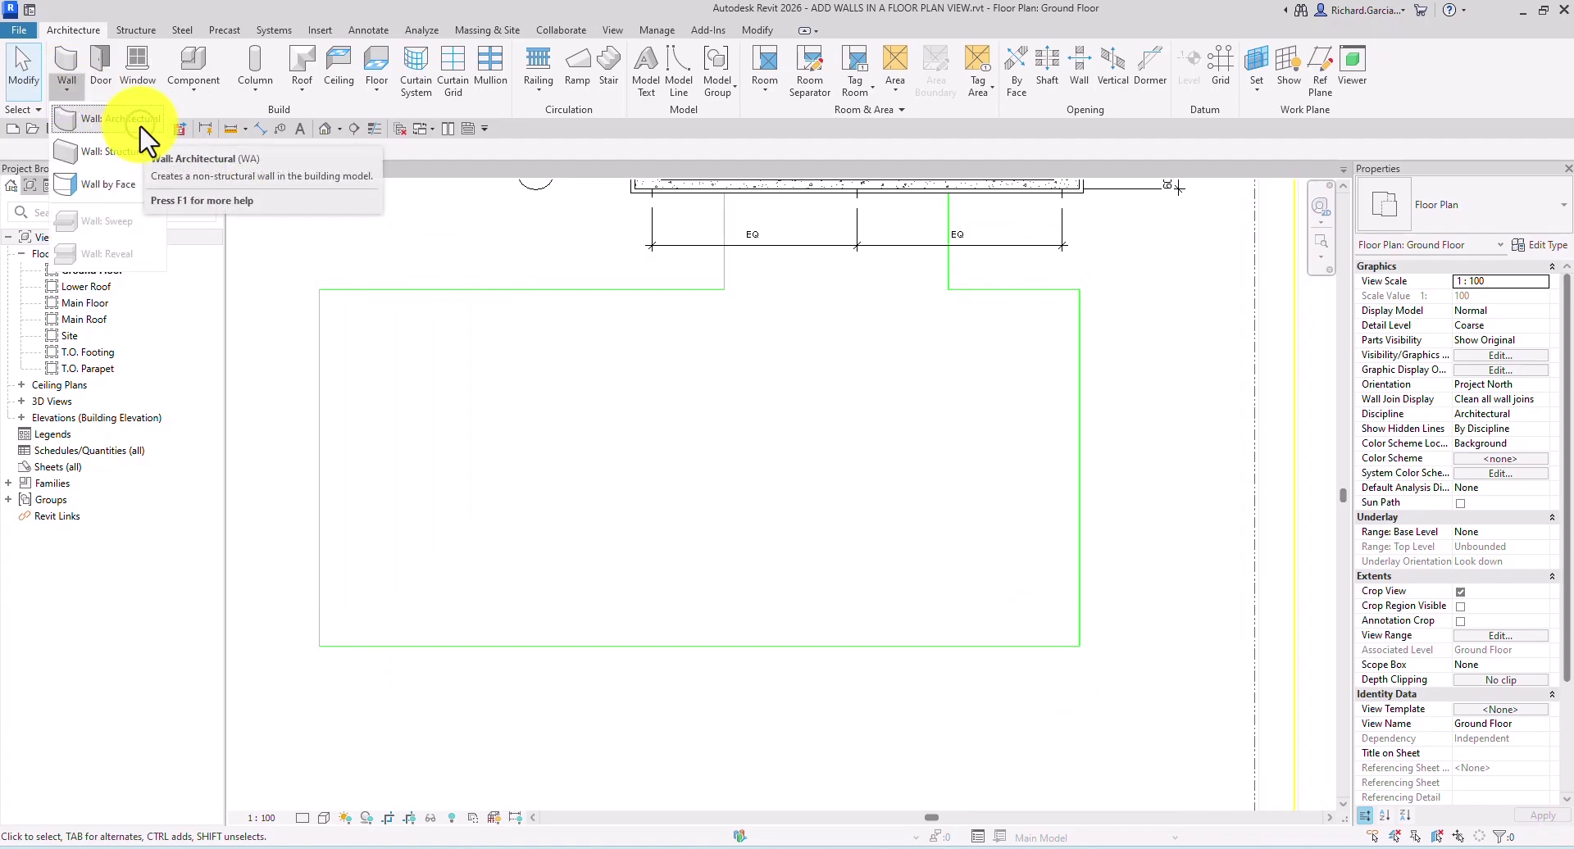
click(123, 118)
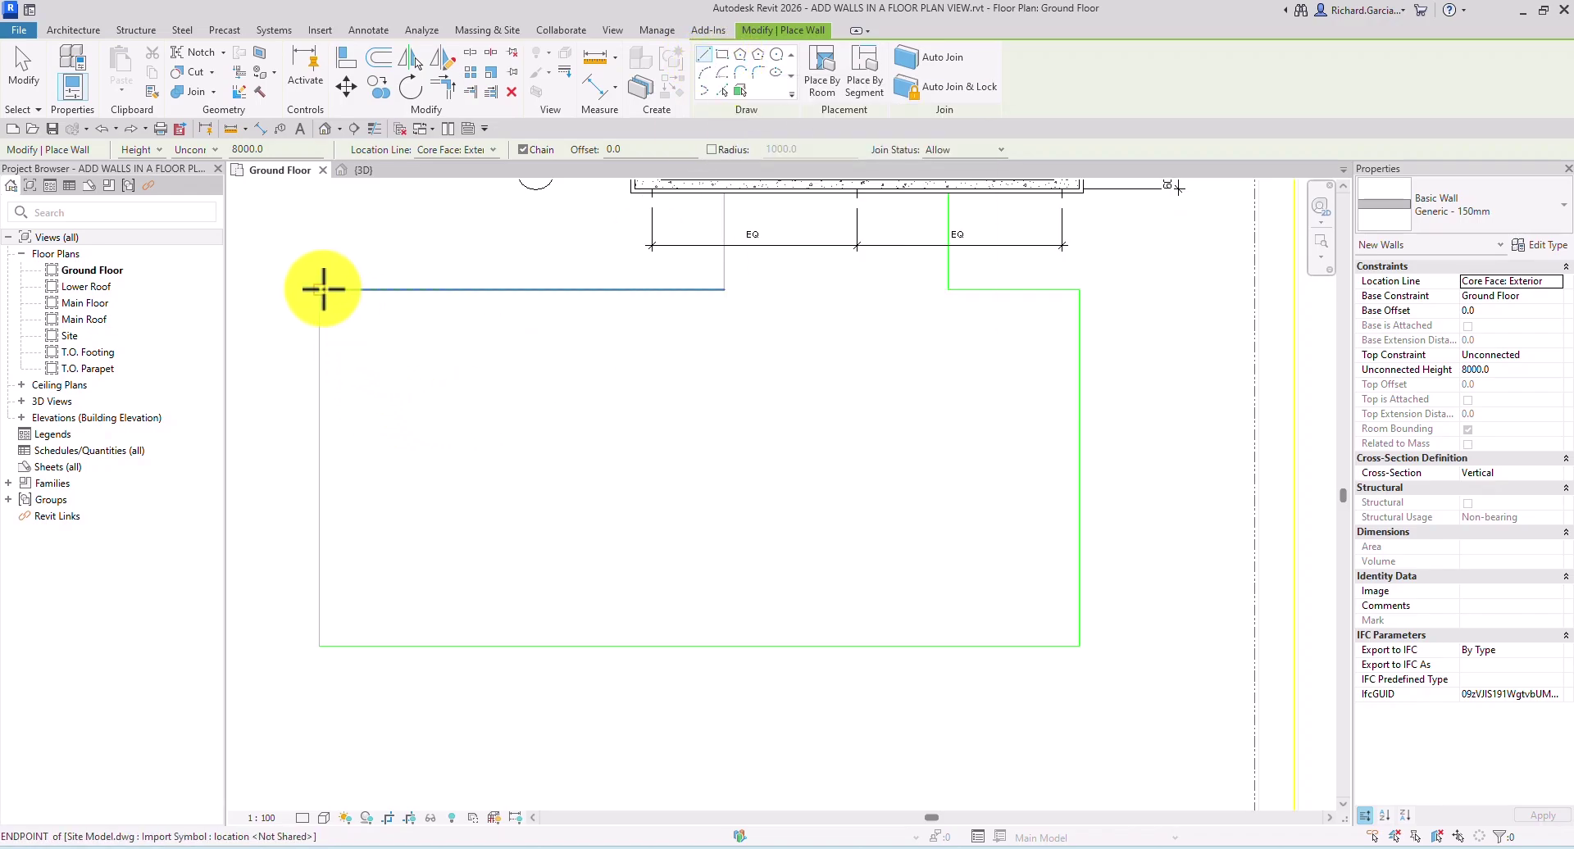
click(721, 56)
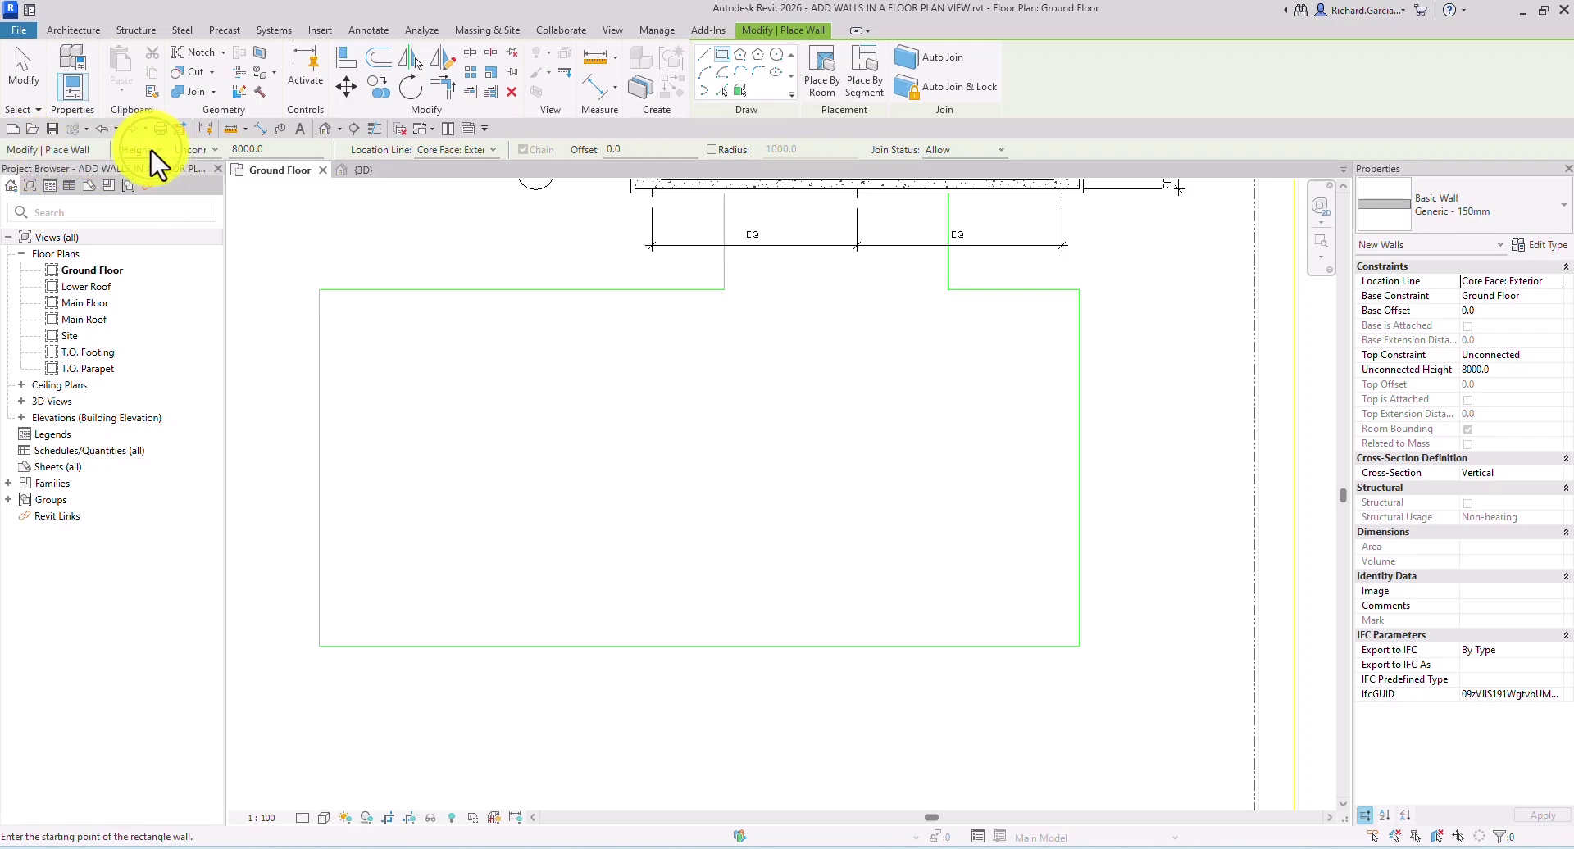
click(203, 154)
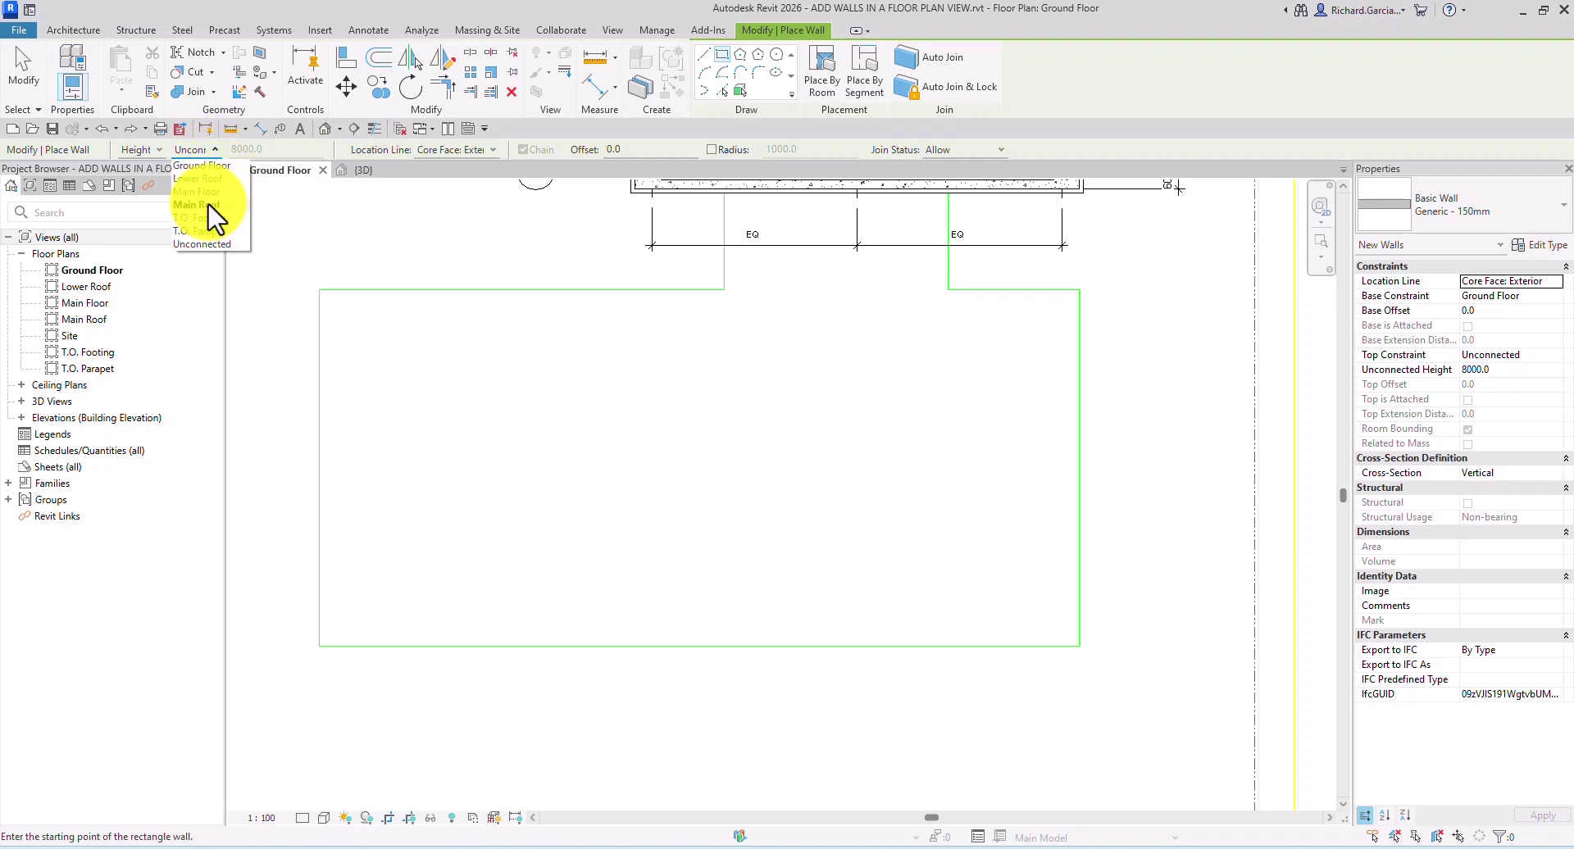
click(139, 148)
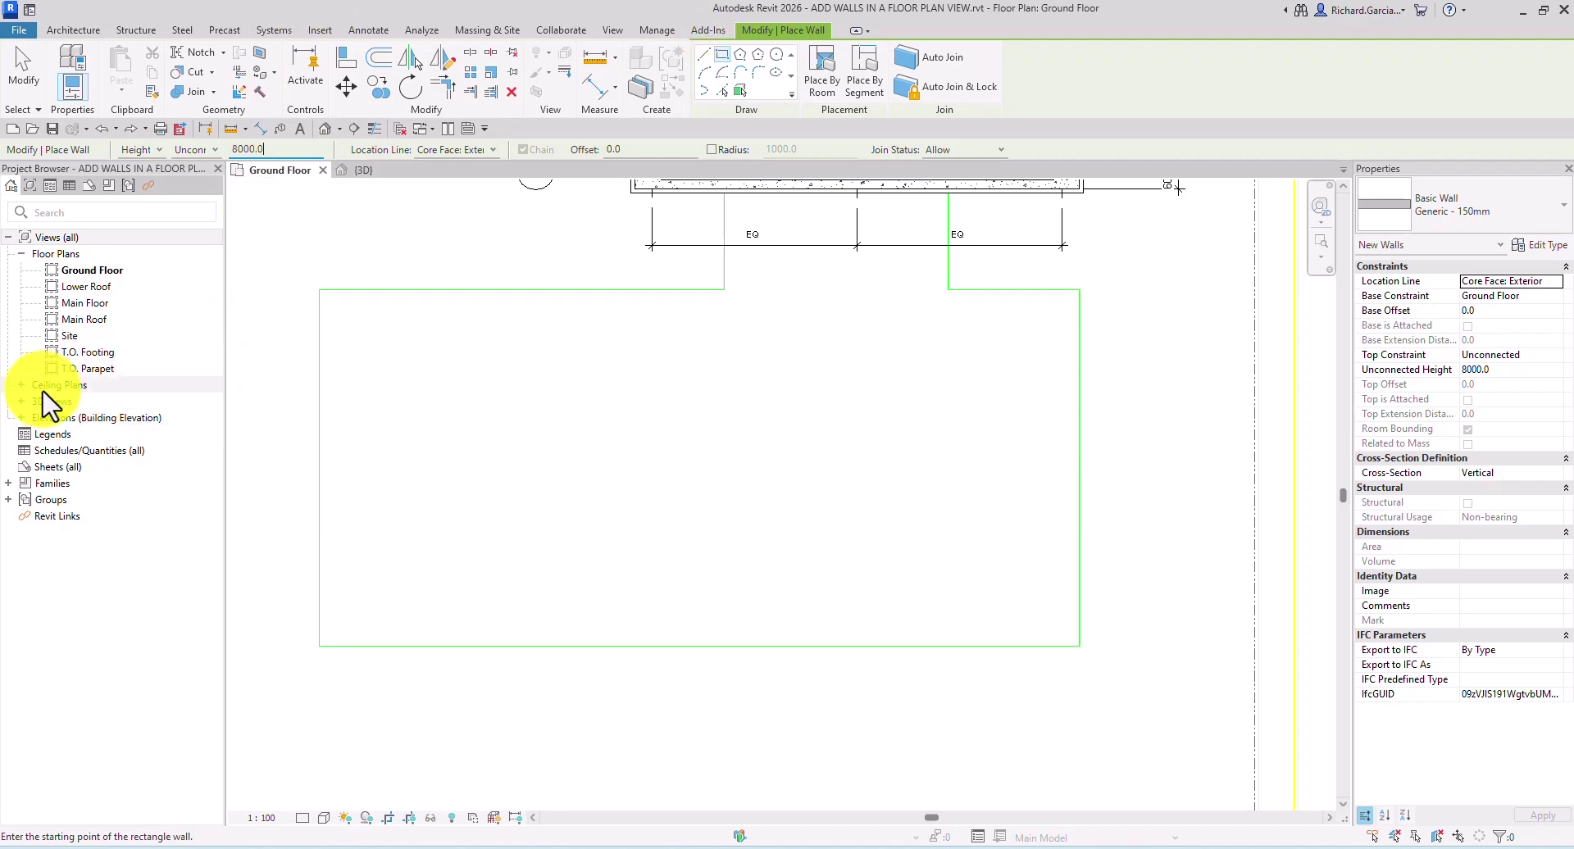
click(26, 69)
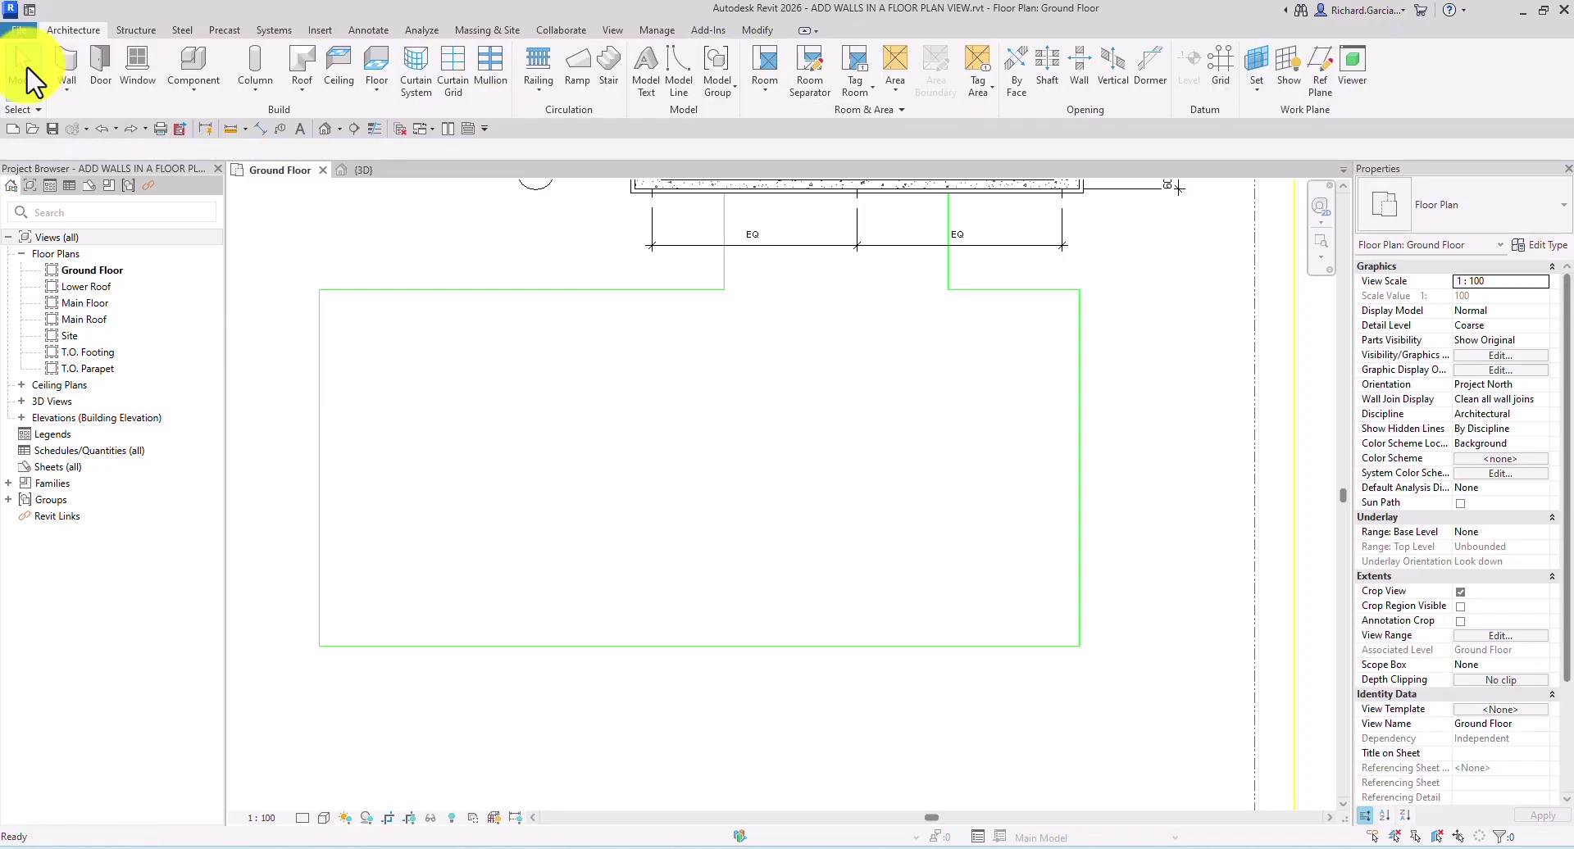
Step: Open the South elevation, examine the Ground Floor and Main Floor level heights, and return to the Ground Floor plan
click(20, 417)
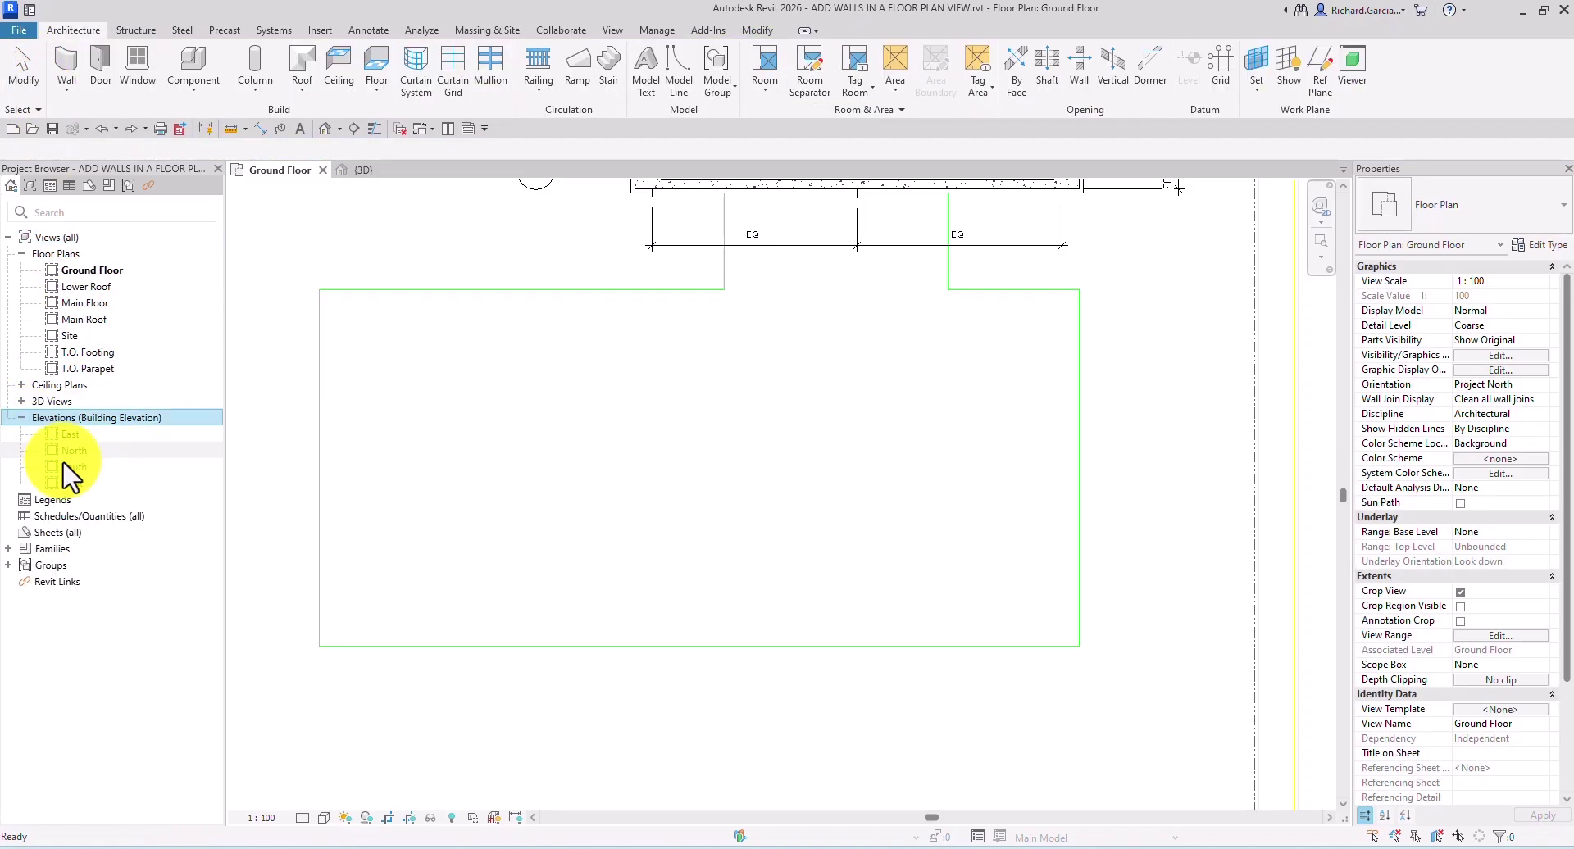
double_click(75, 466)
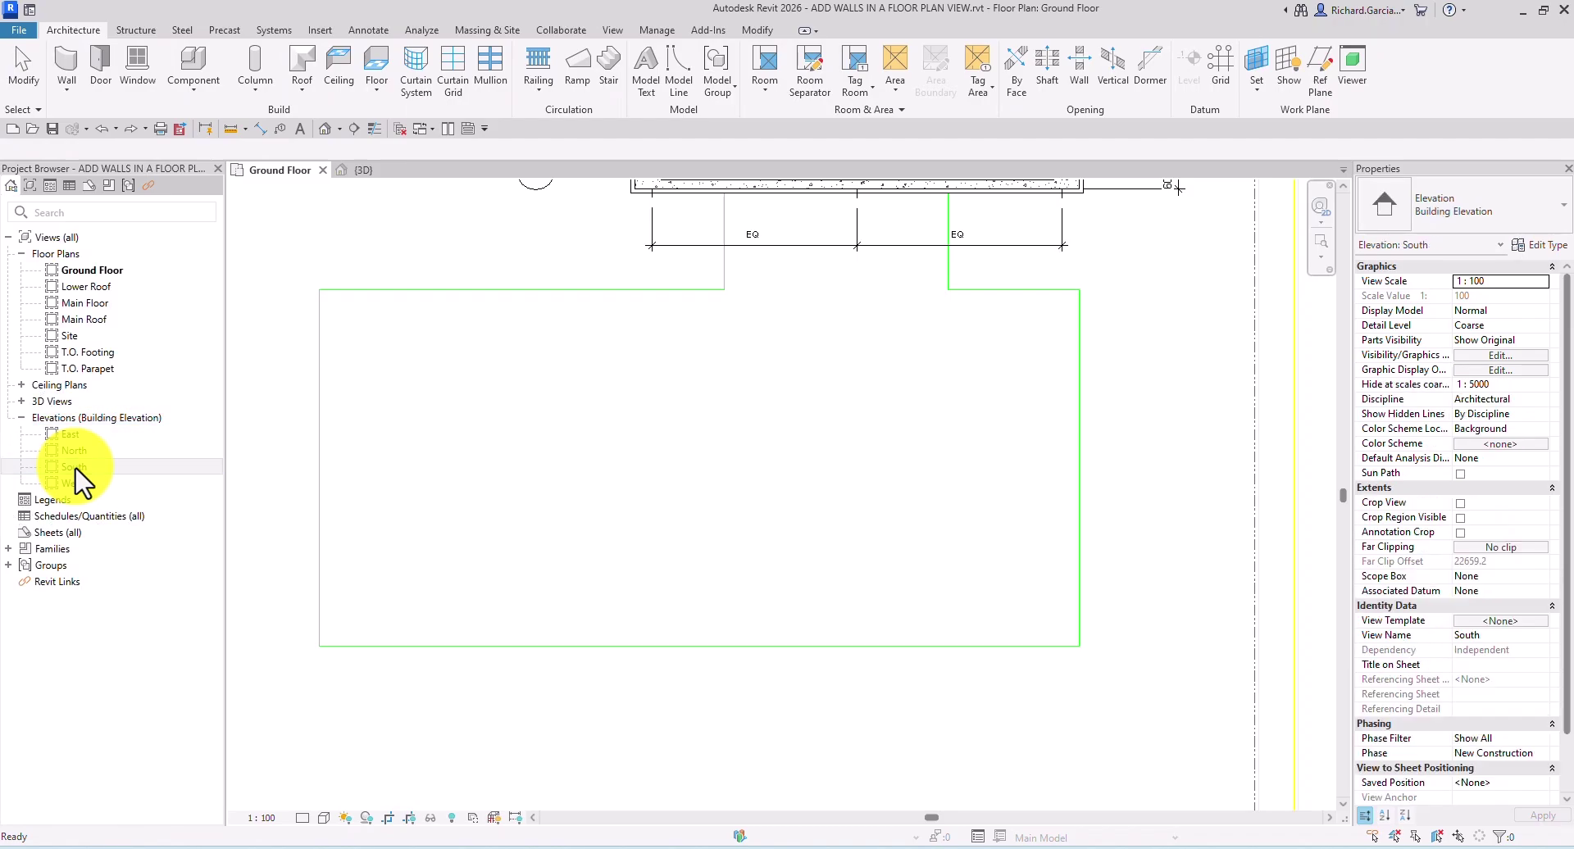
scroll(1136, 562, up, 3)
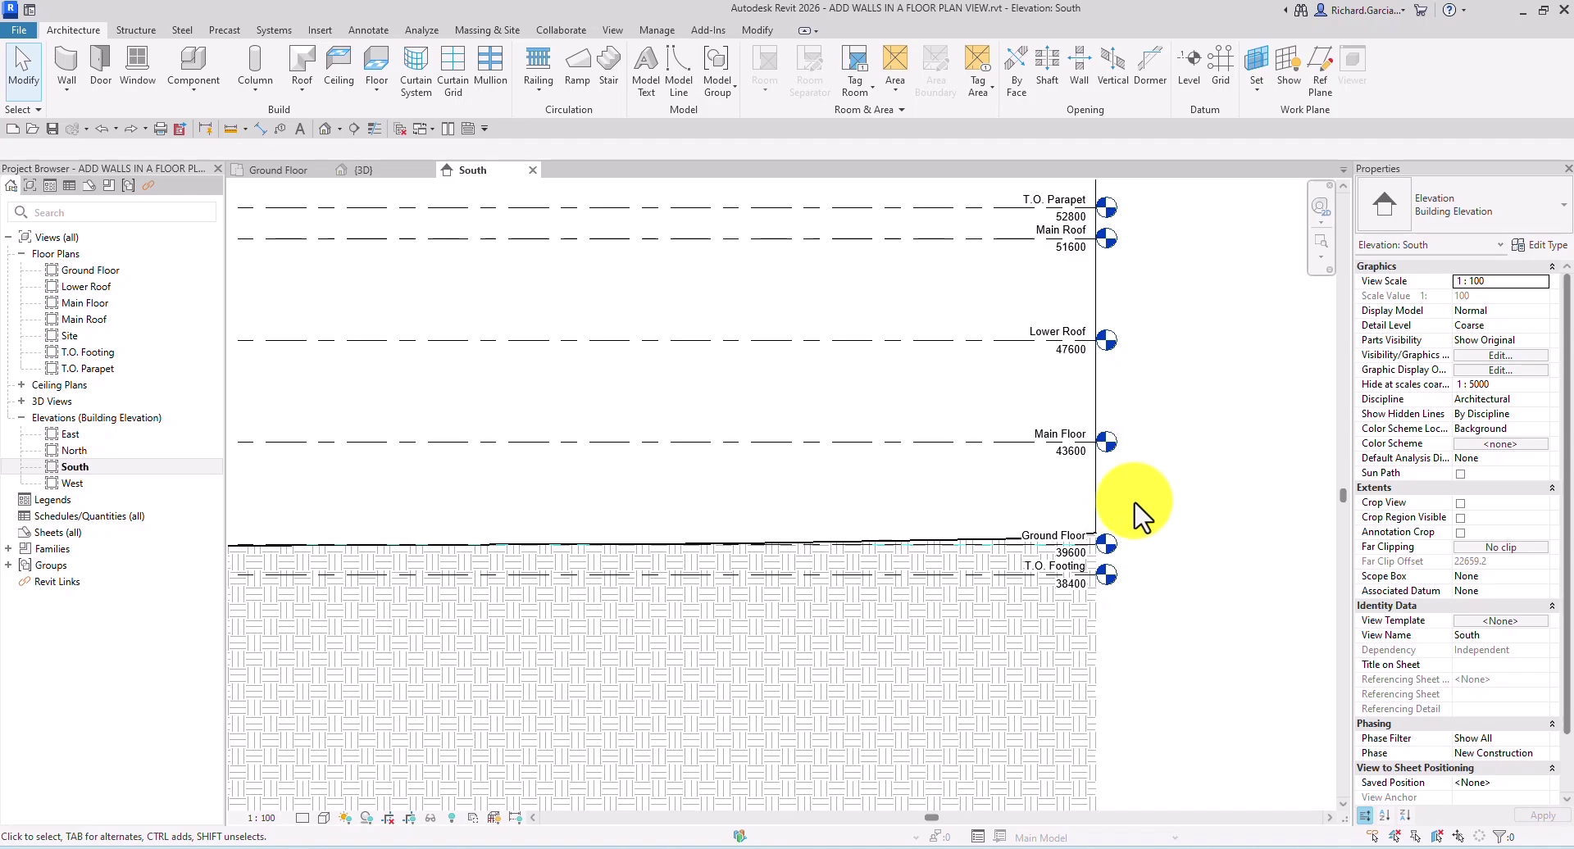
scroll(1009, 520, up, 3)
middle_drag(1040, 523, 1069, 515)
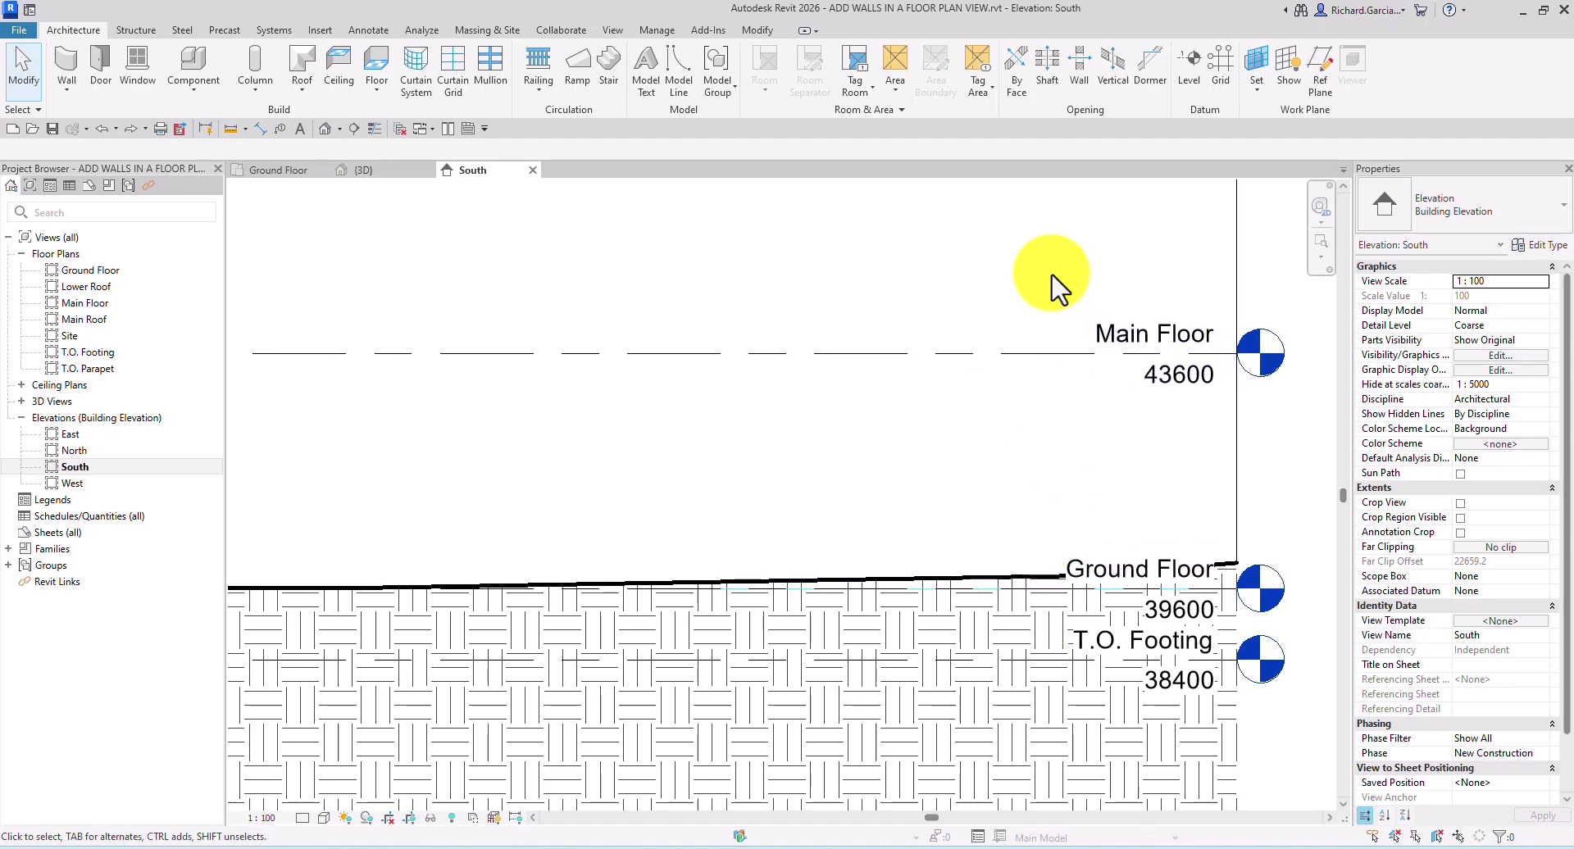
click(271, 169)
Step: Set up an architectural wall with the rectangle draw shape and its height going up to Main Floor
click(66, 91)
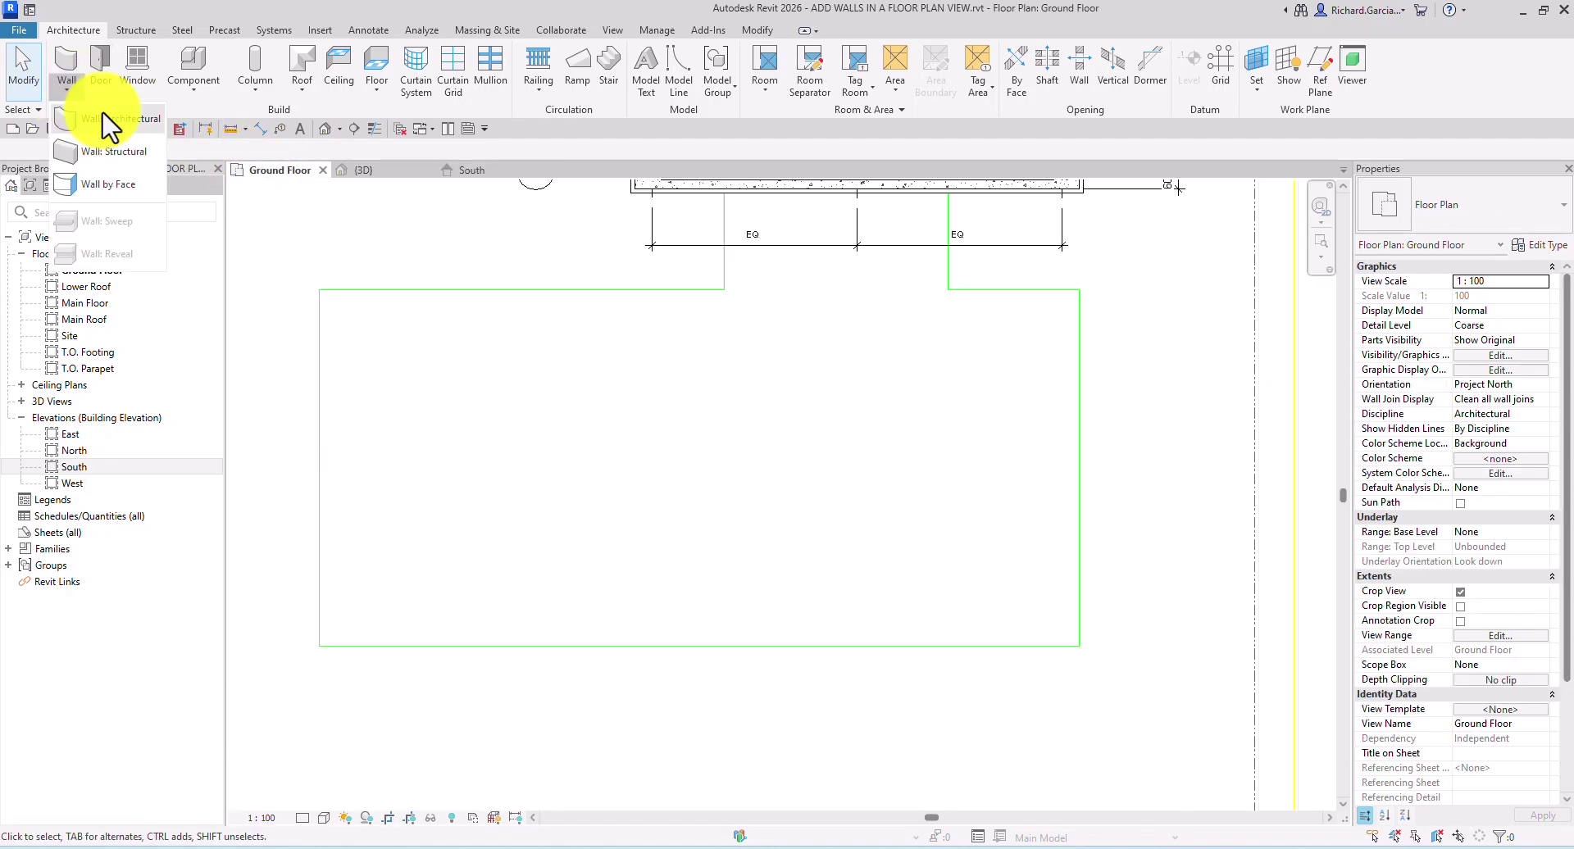
click(110, 121)
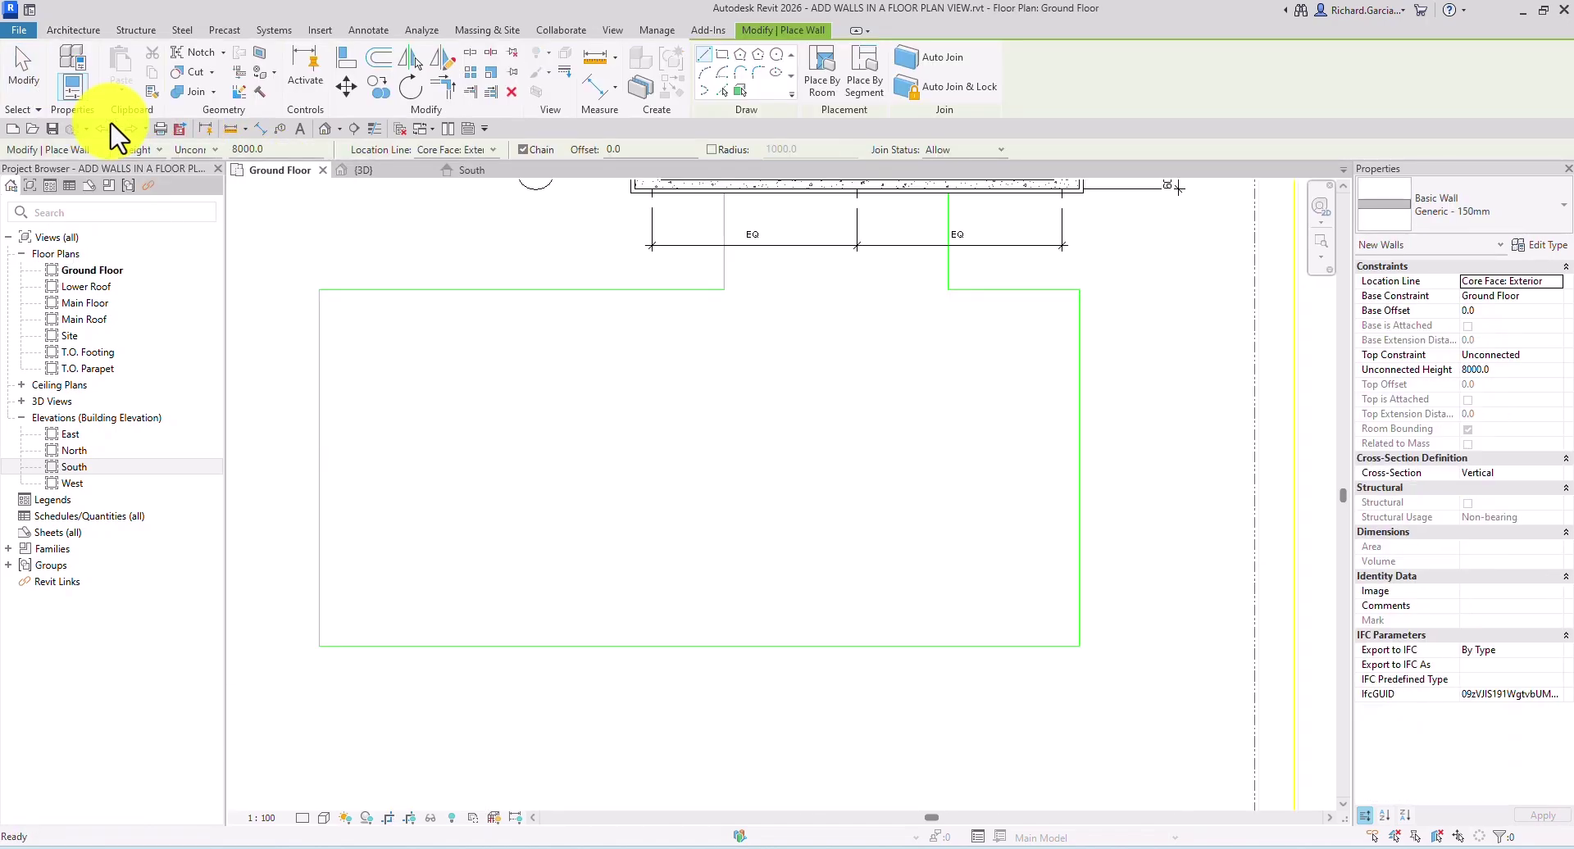
click(721, 56)
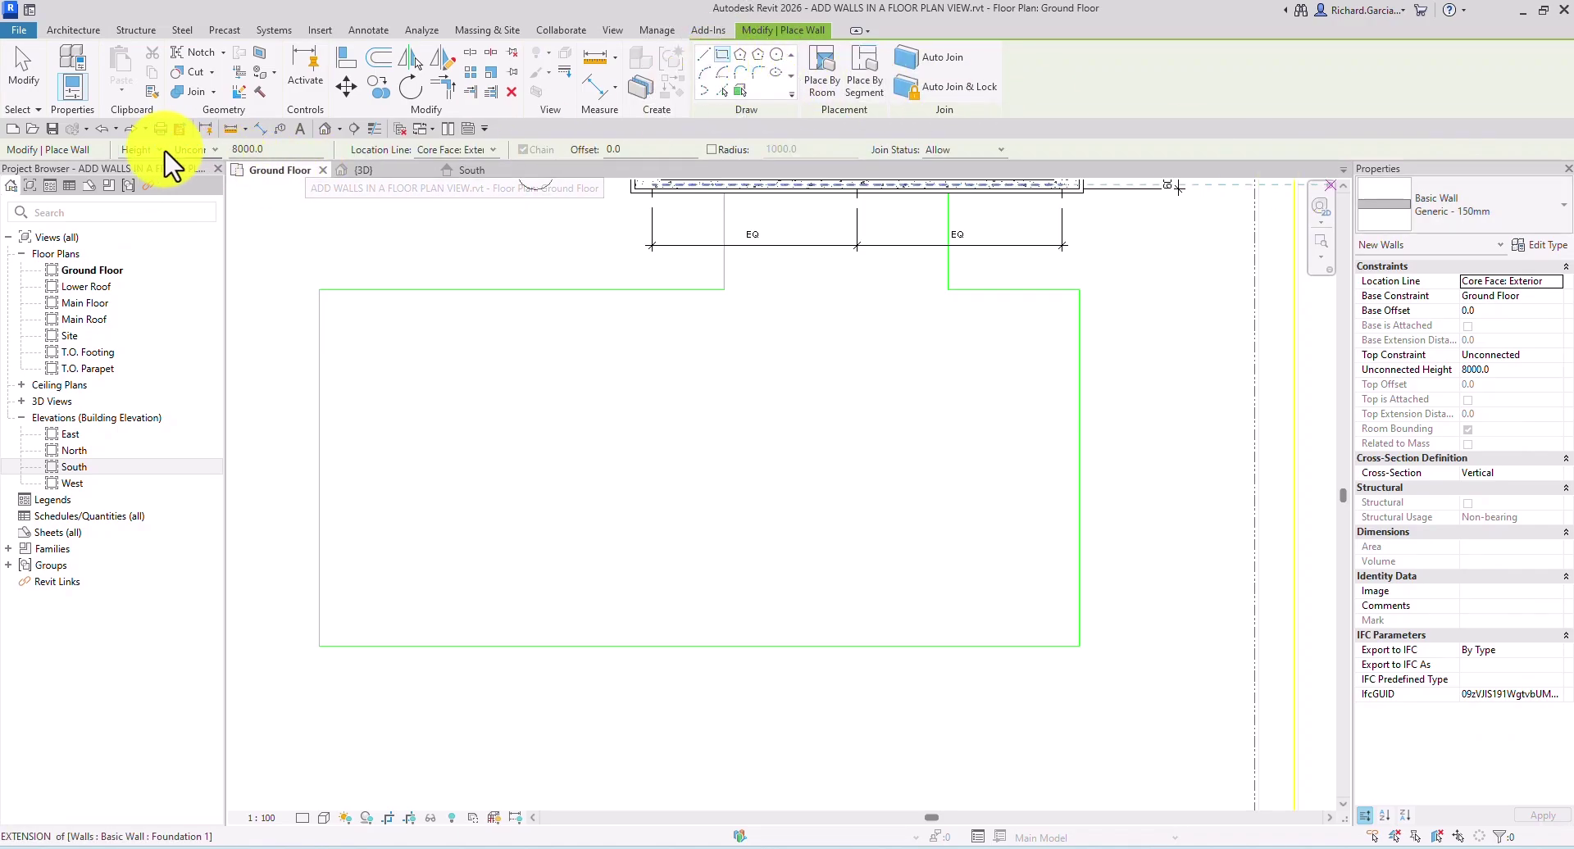
click(201, 150)
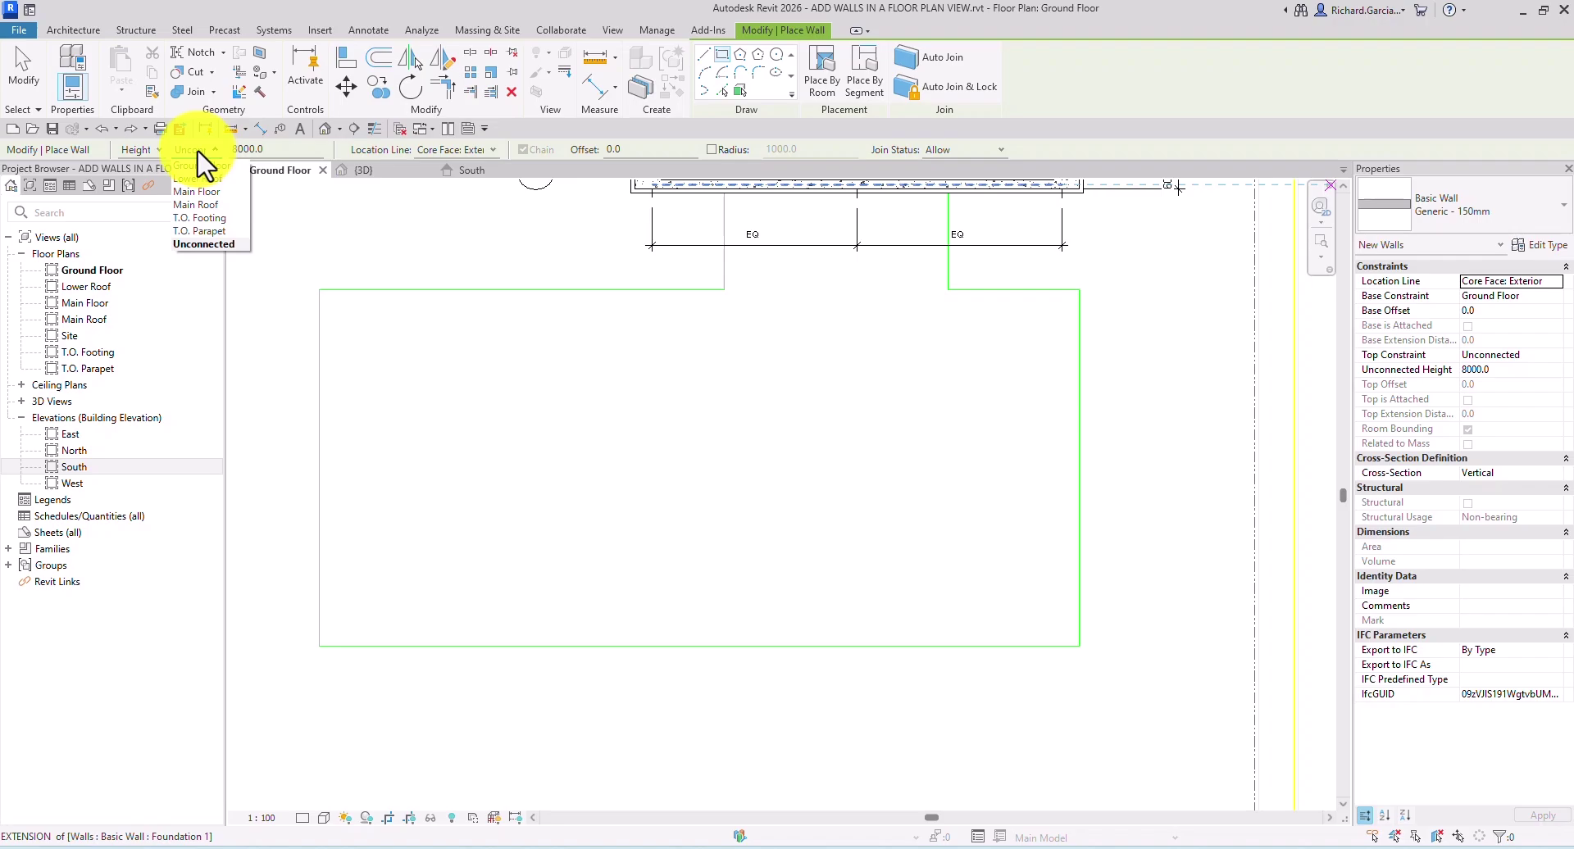
click(202, 193)
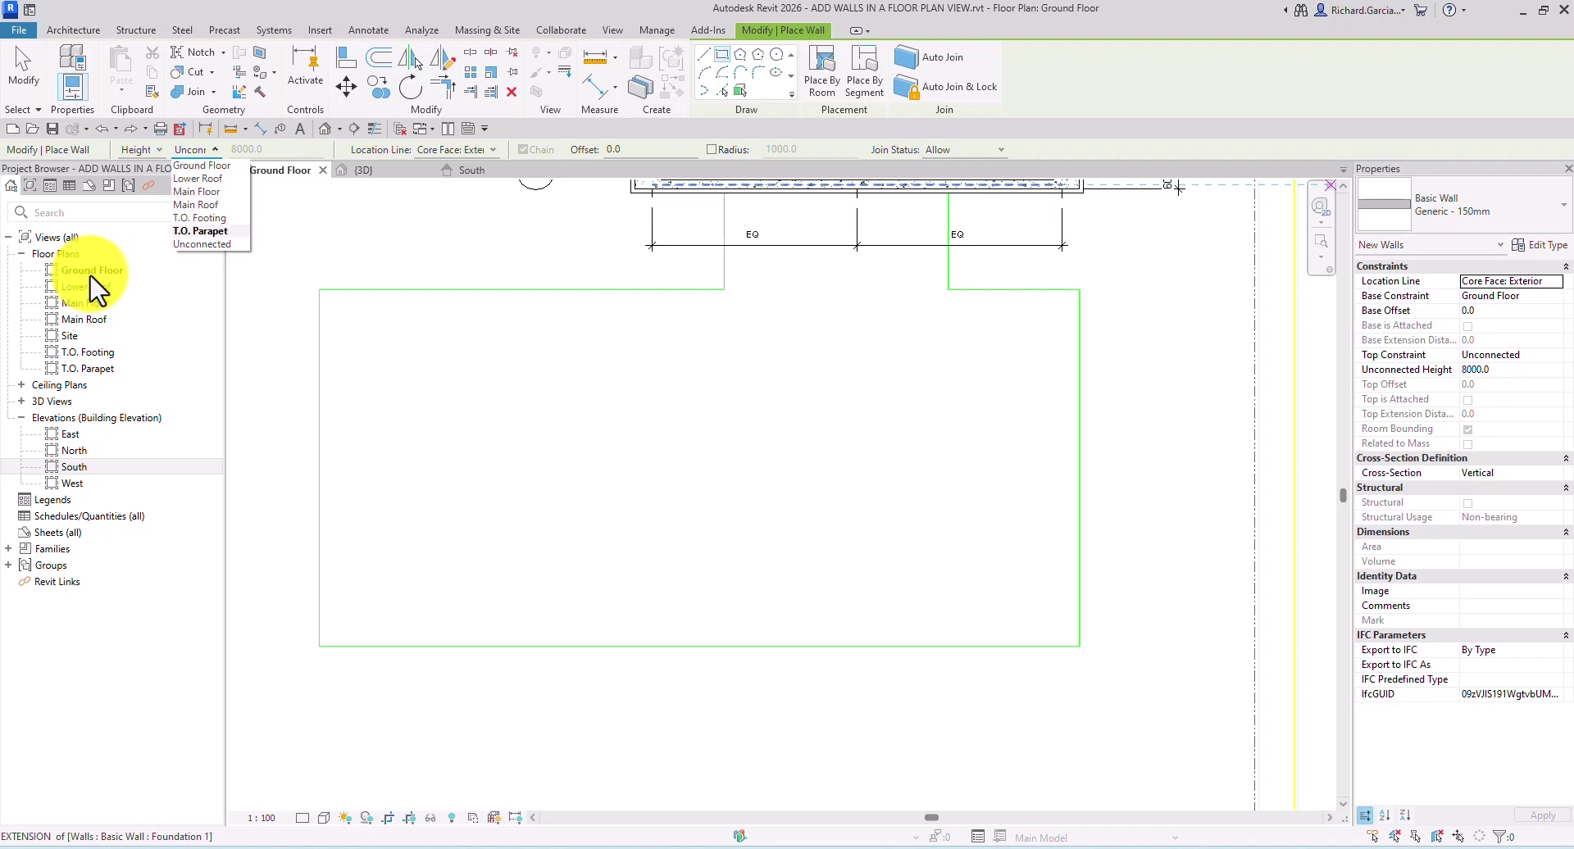
click(198, 195)
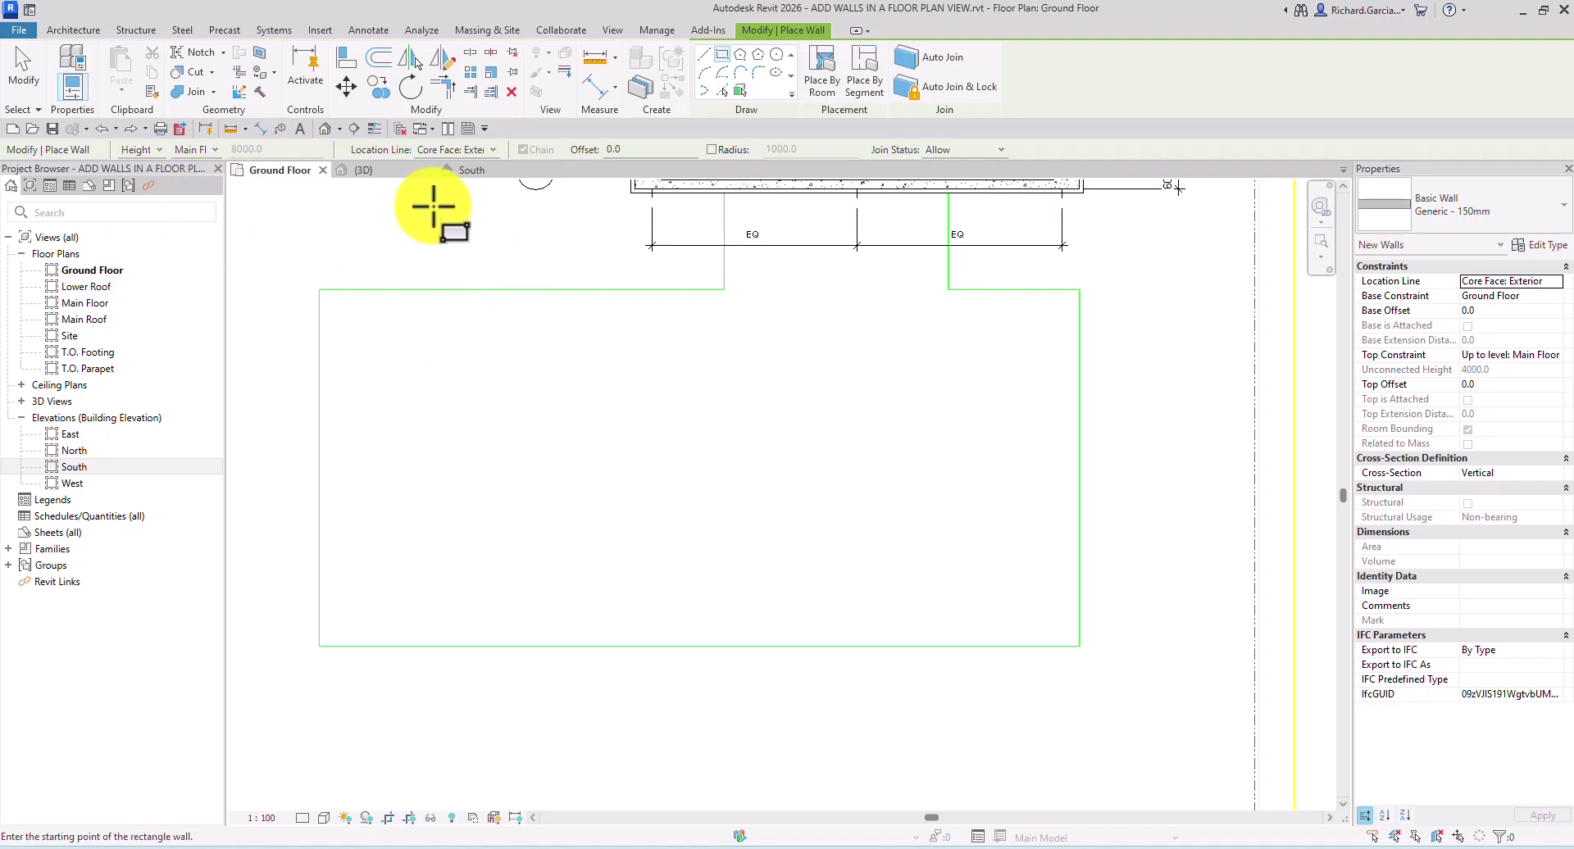
Step: Set the location line of the new rectangular walls to Finish Face: Exterior
click(485, 151)
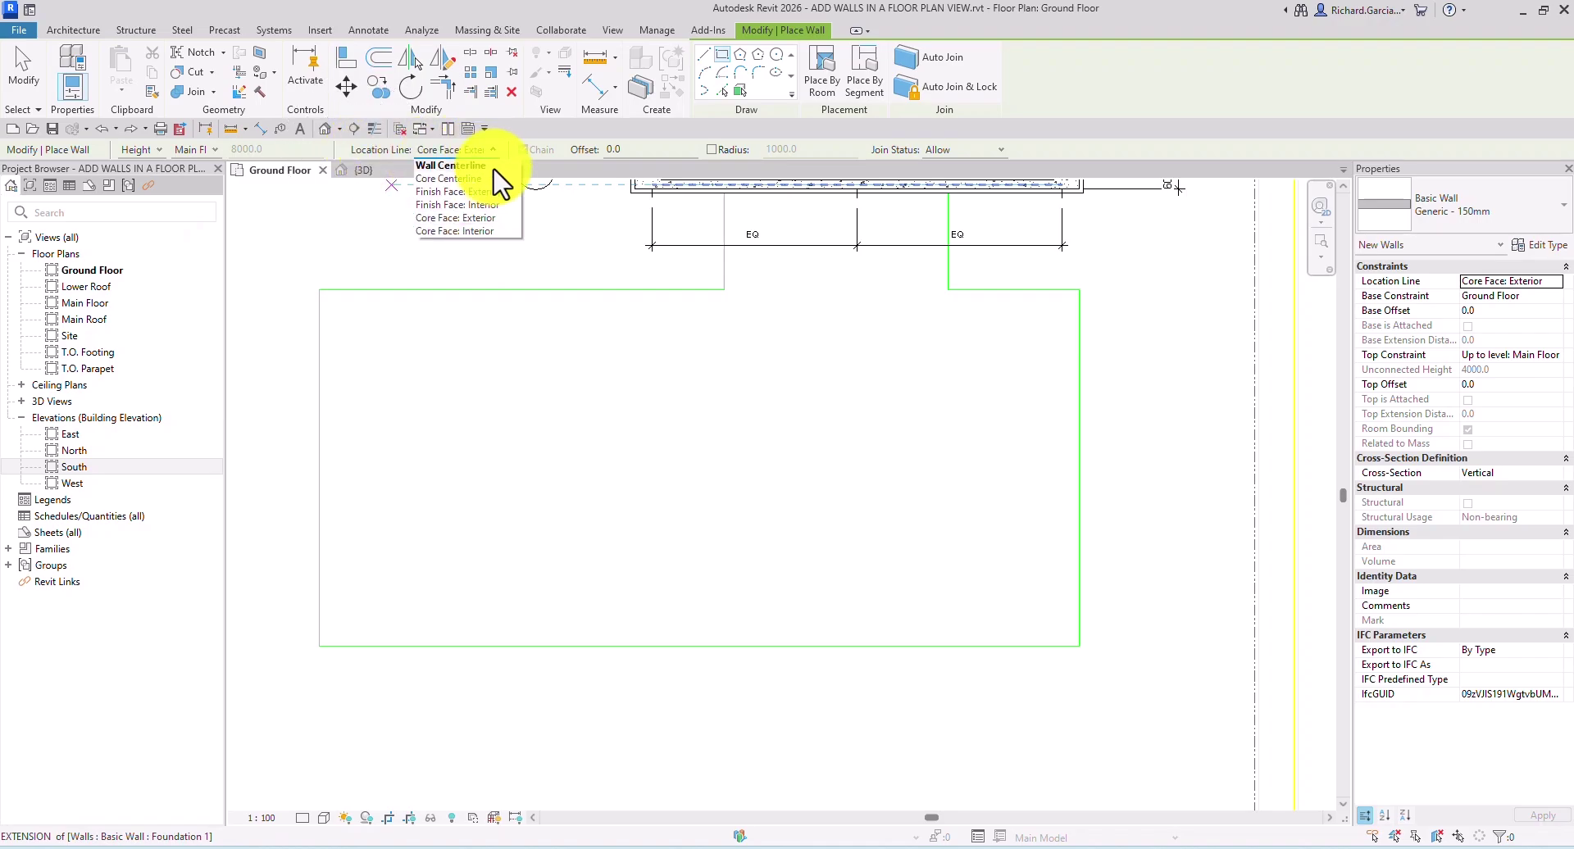
click(484, 192)
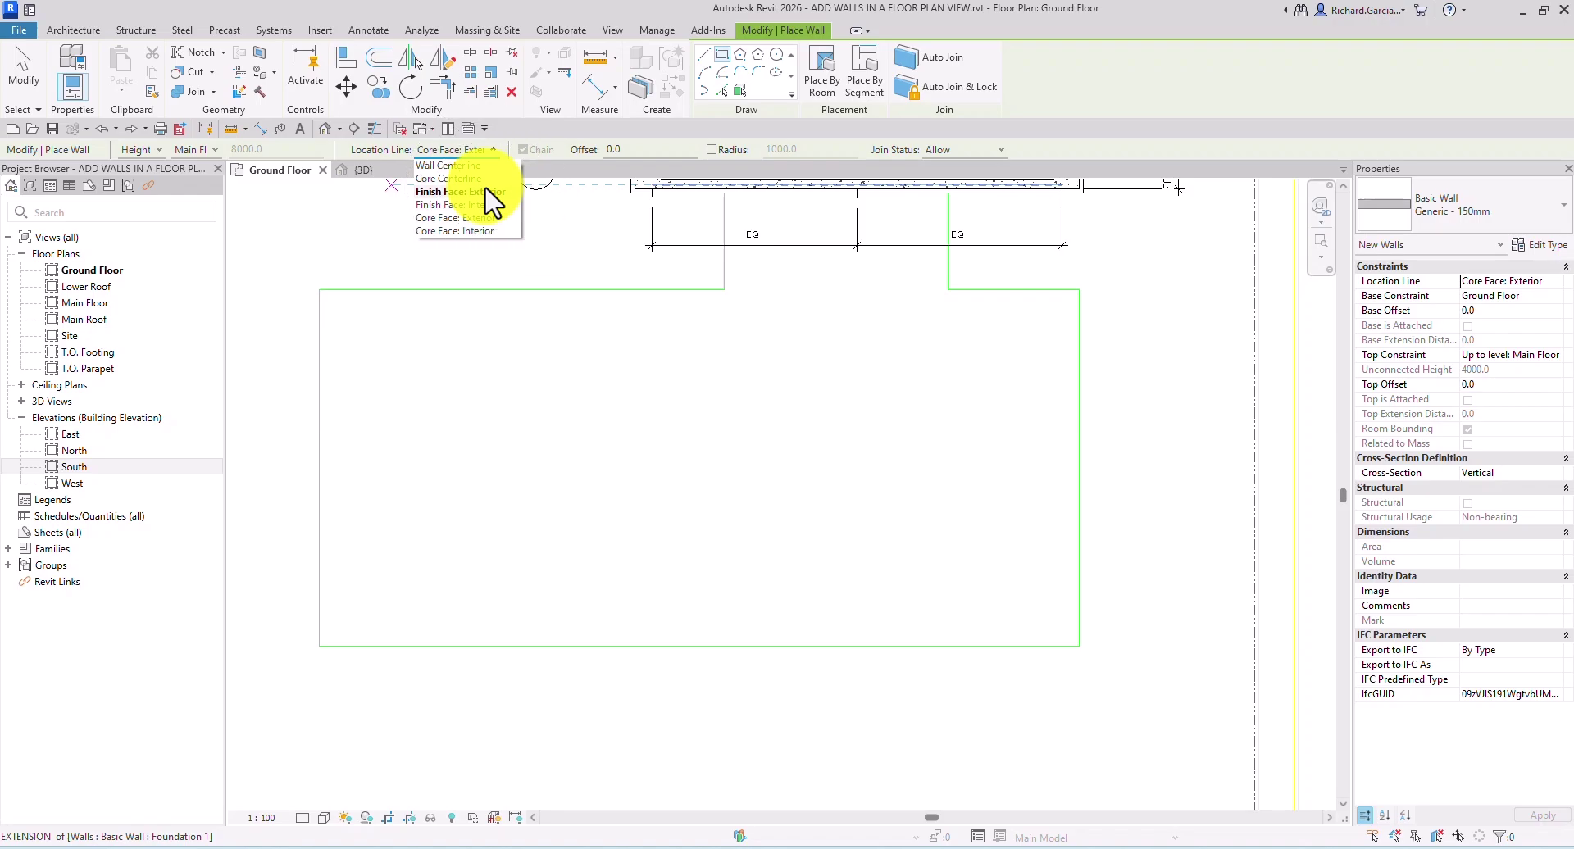
click(485, 191)
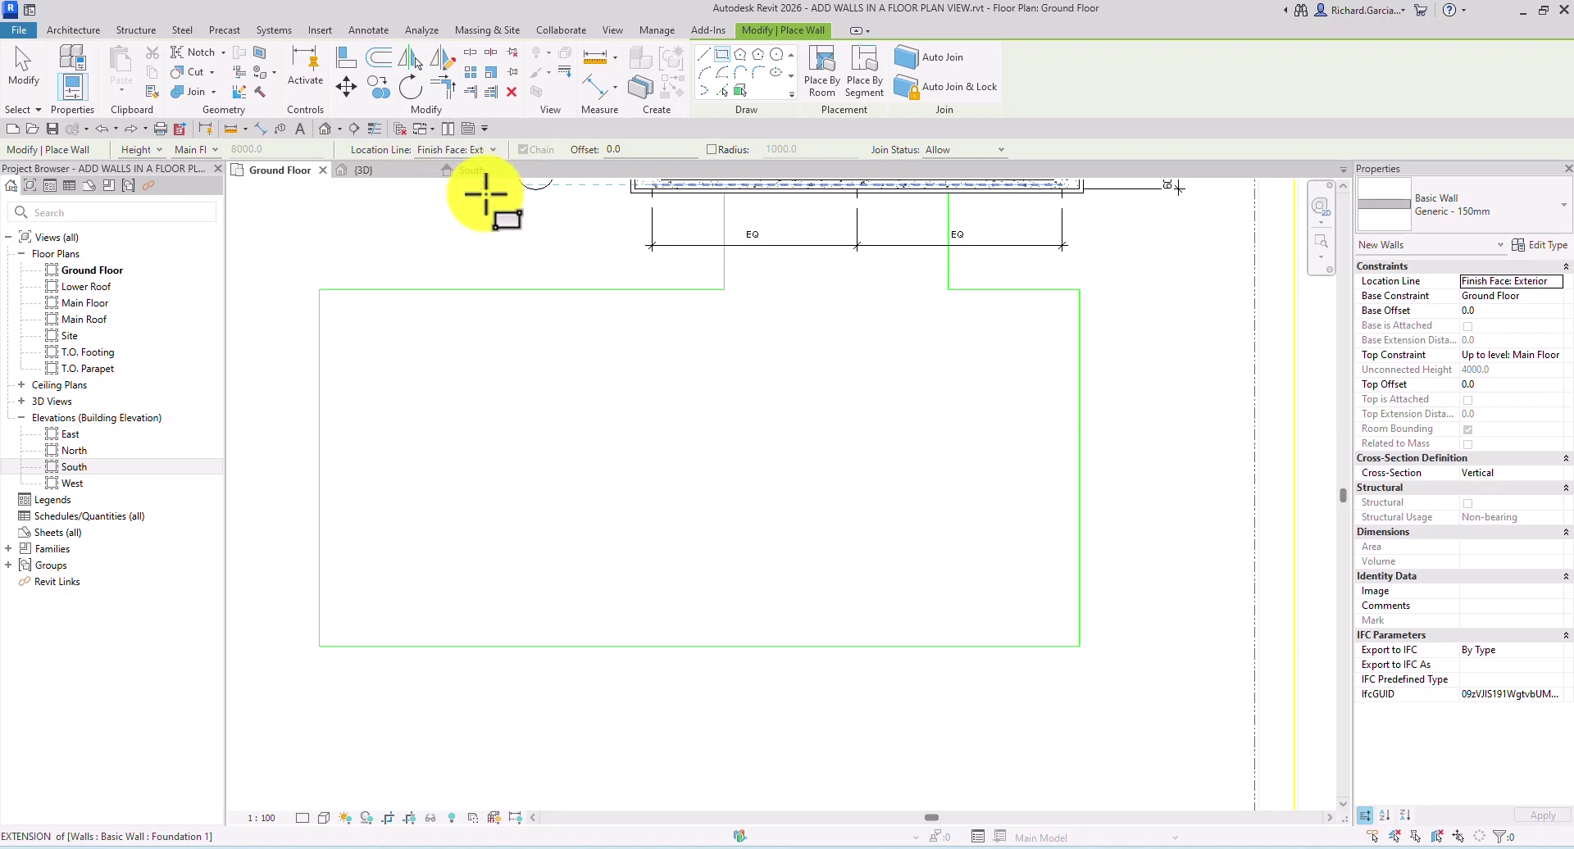
Step: Draw rectangular Generic - 150mm walls from the outline's upper-left corner to its lower-right corner and end wall placement
click(323, 296)
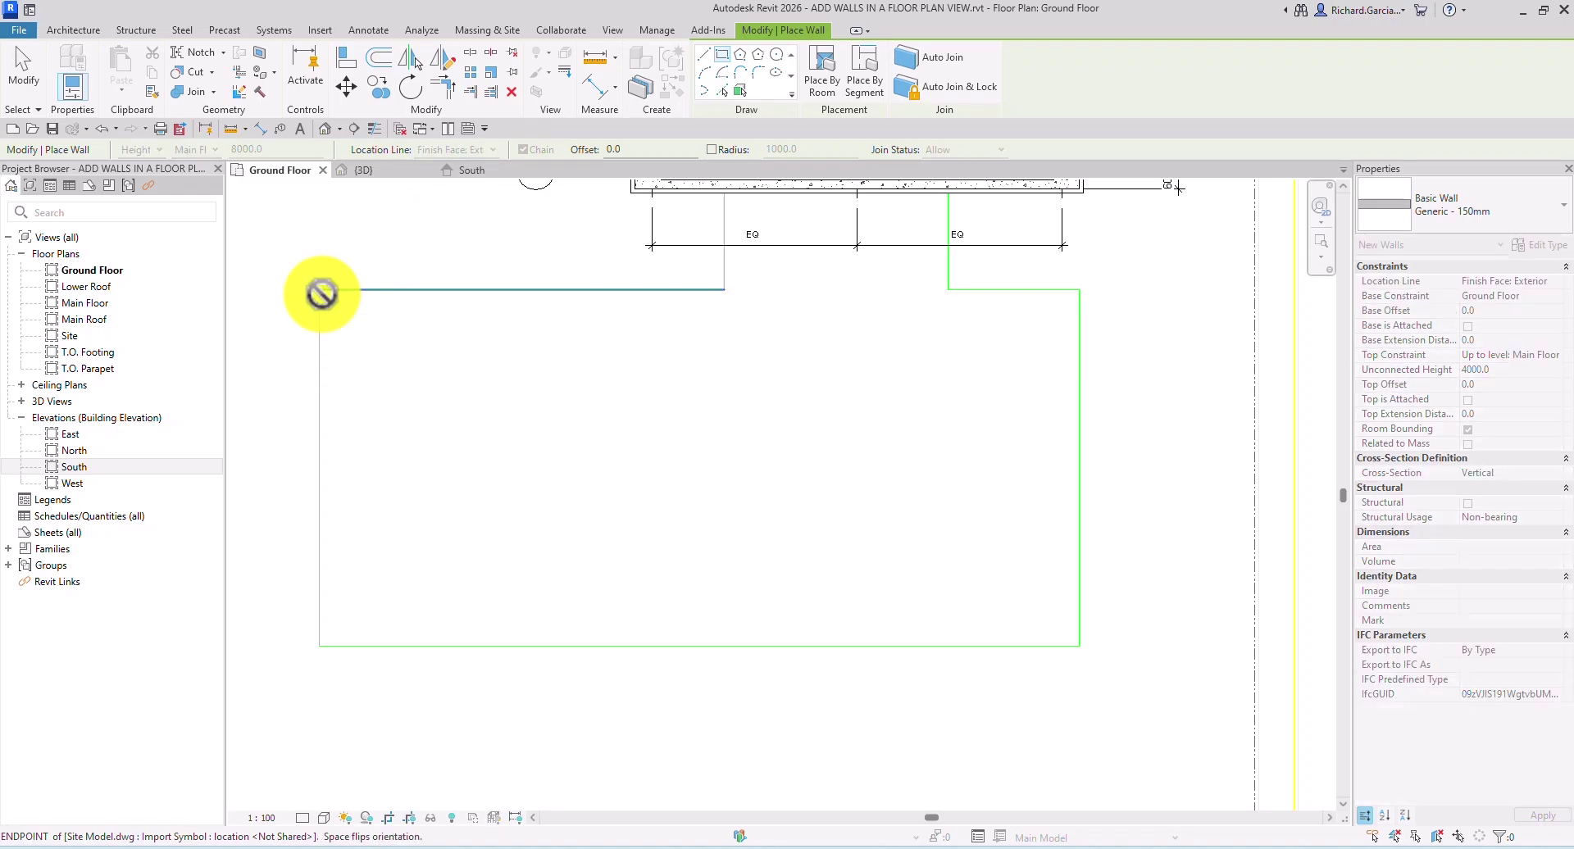
click(1083, 646)
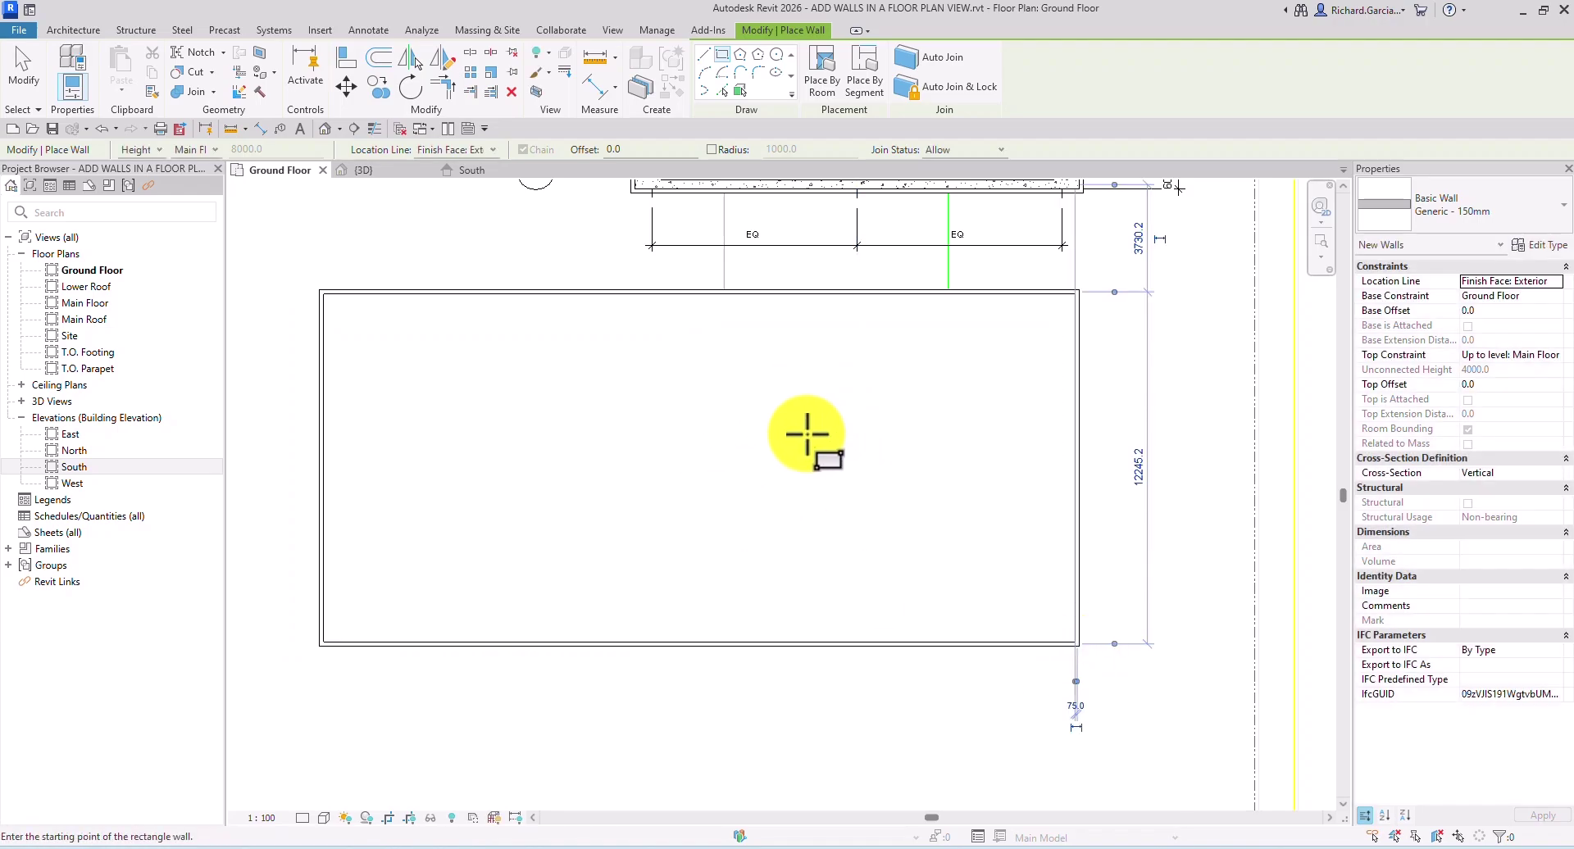
click(23, 76)
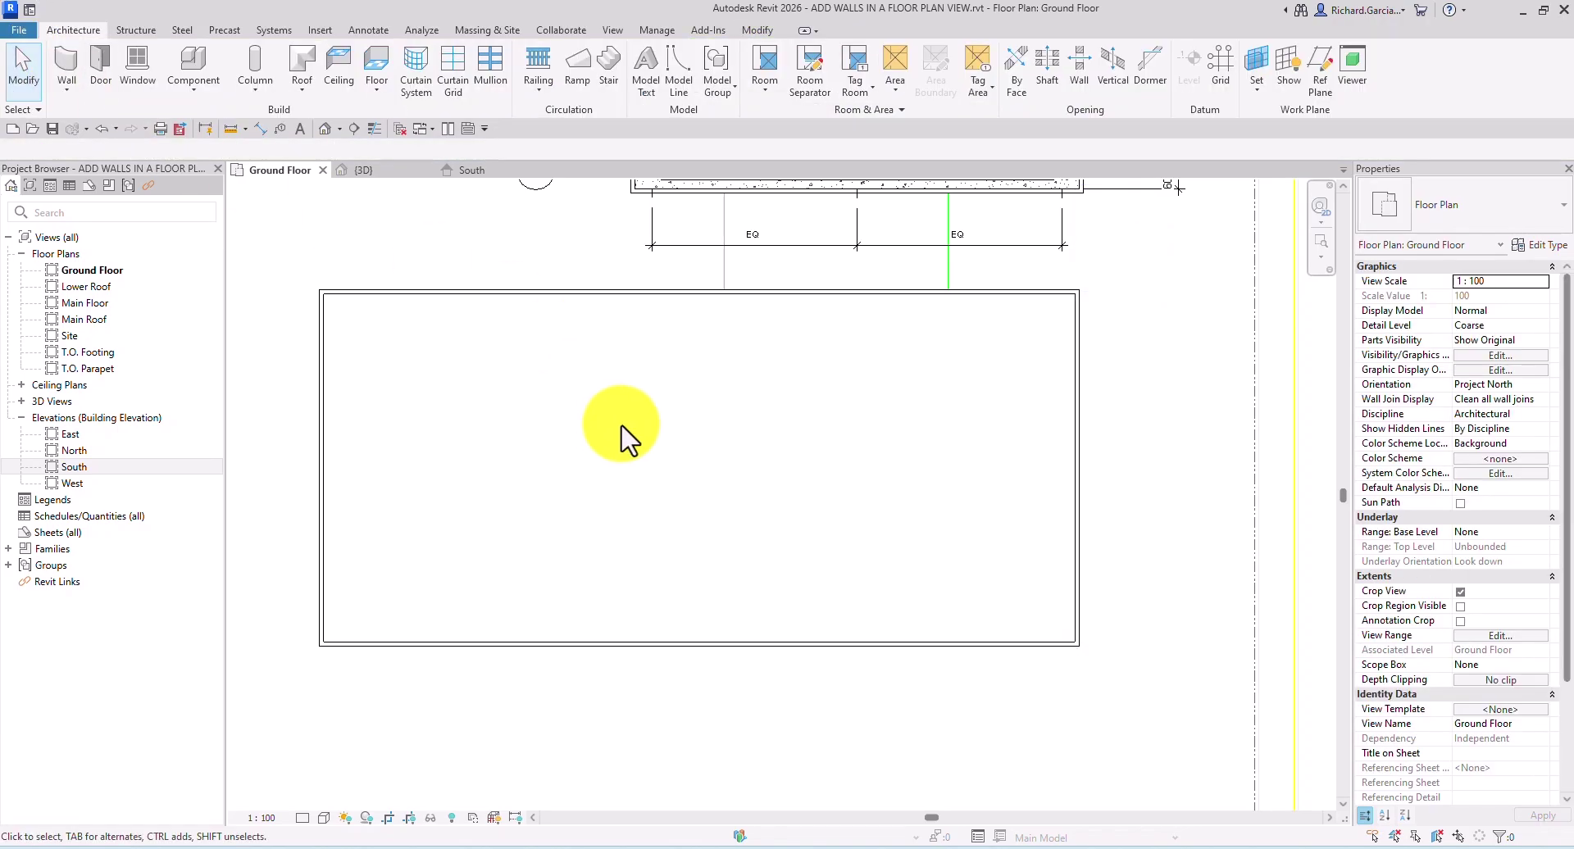
Step: Examine the four rectangular walls in the 3D view
click(379, 173)
scroll(779, 529, down, 3)
scroll(754, 500, up, 4)
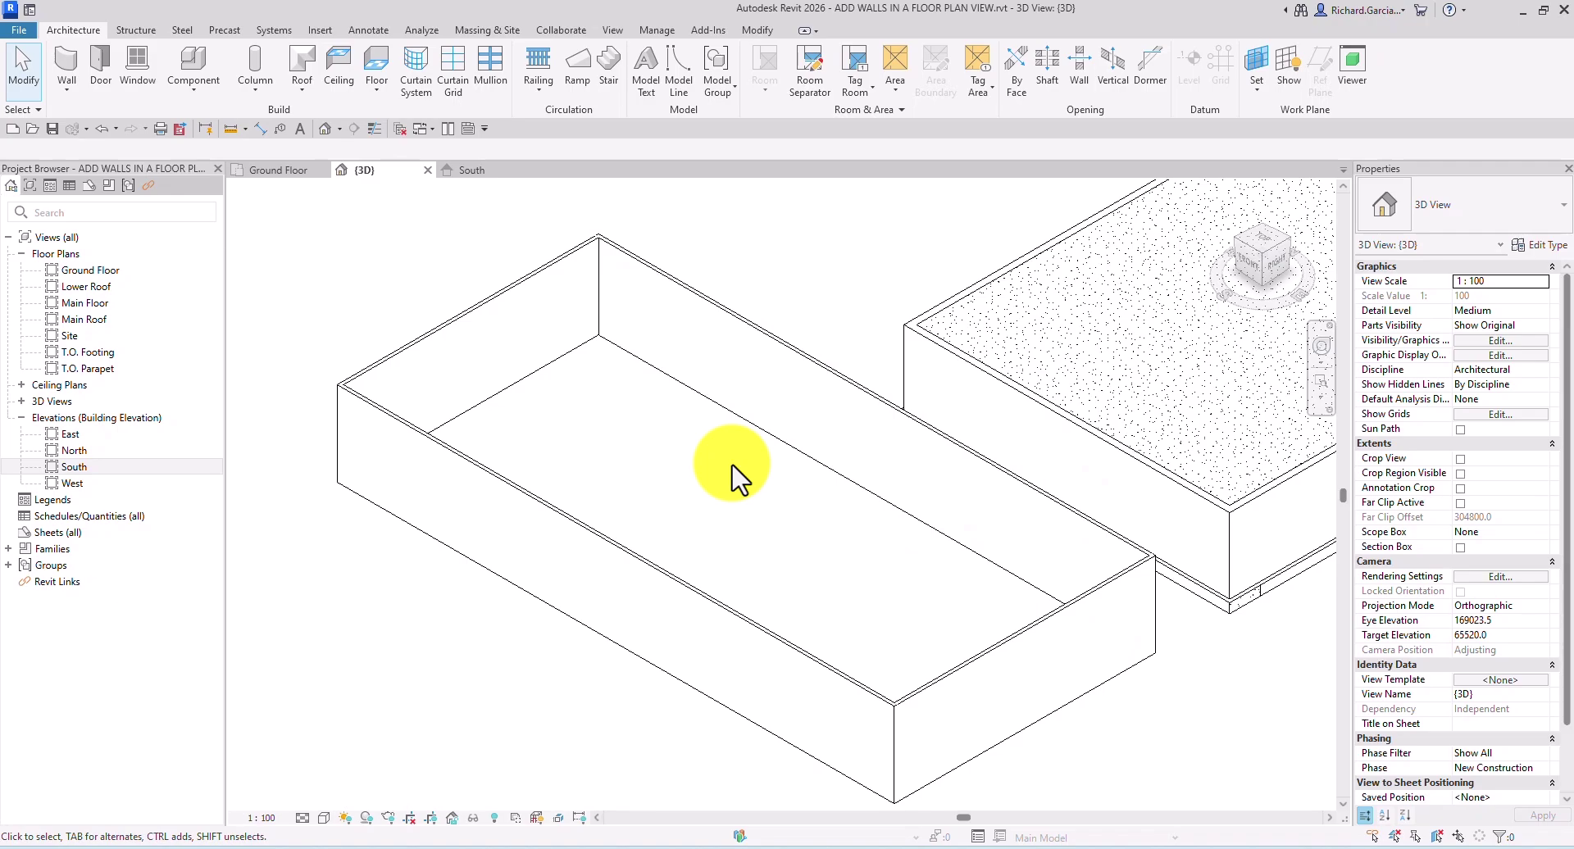
scroll(732, 463, down, 2)
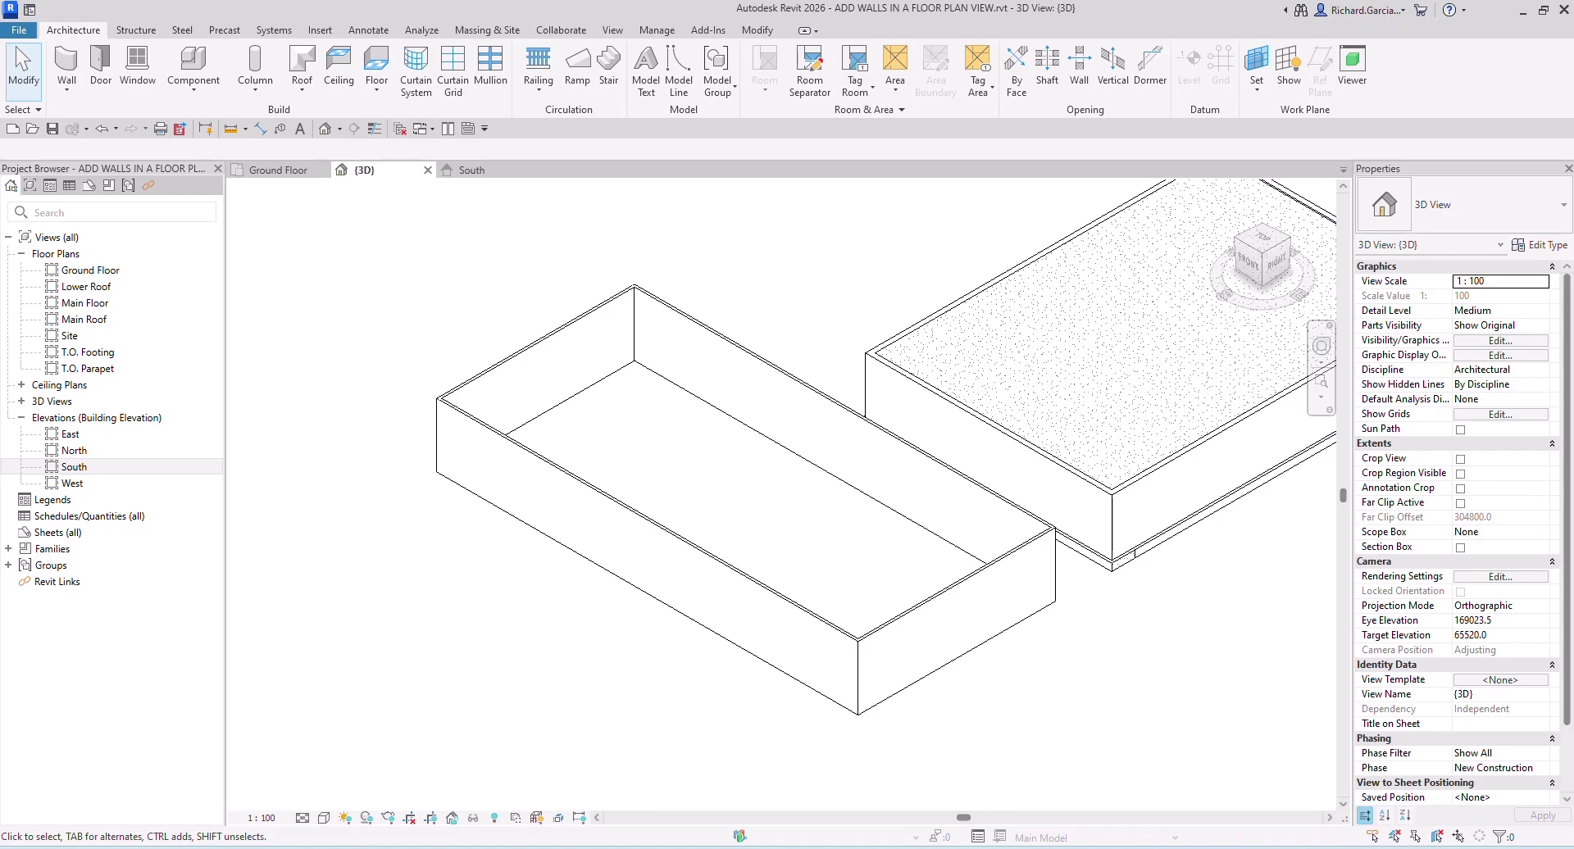
Step: Return to the Ground Floor plan and delete the four rectangular walls
double_click(99, 270)
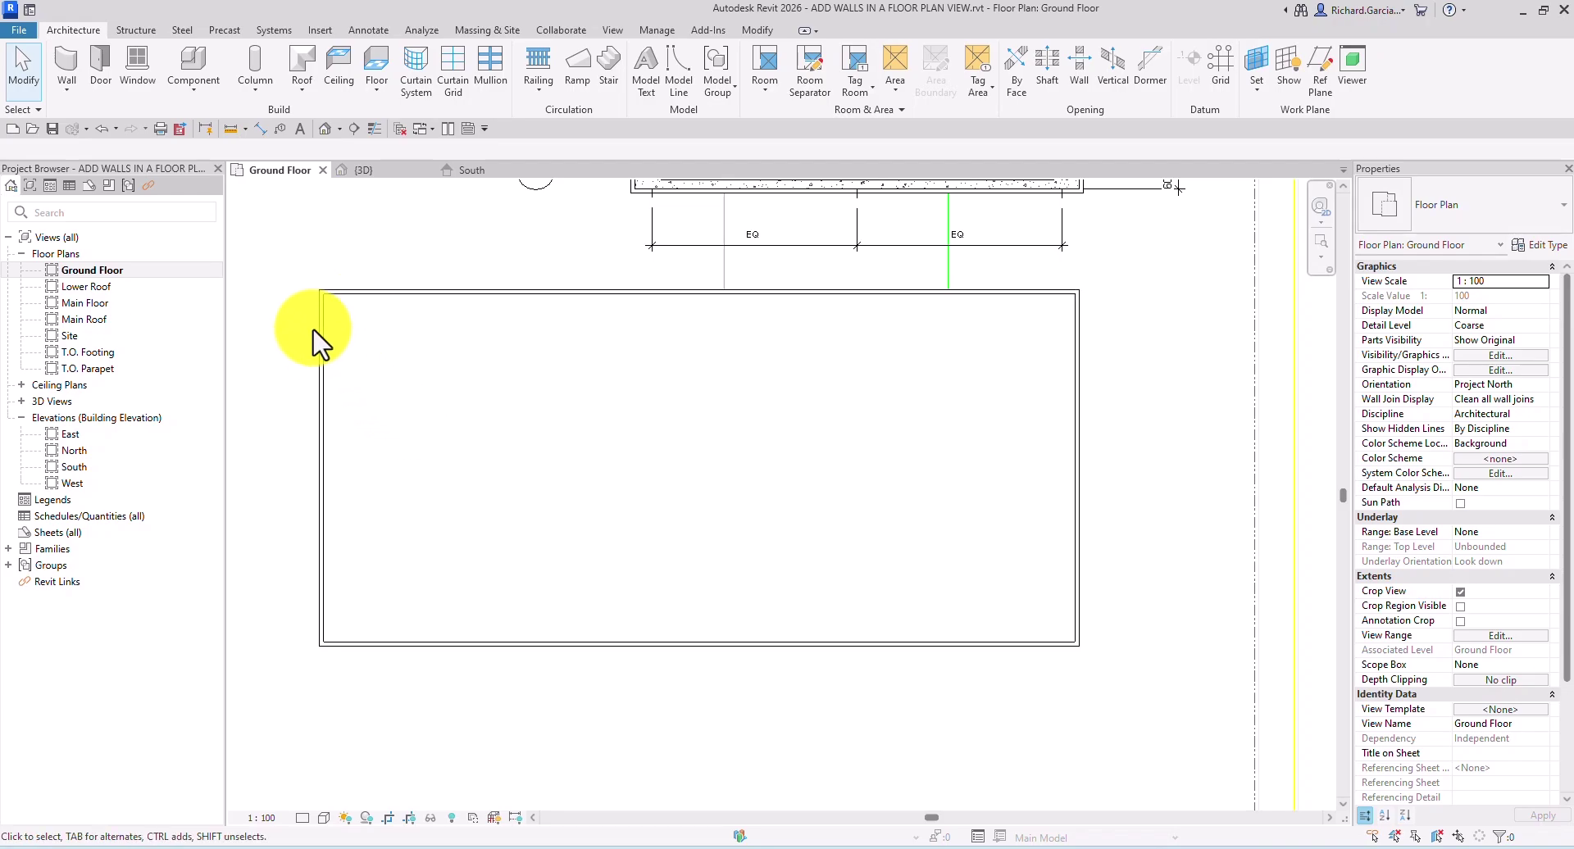
drag(297, 278, 1171, 737)
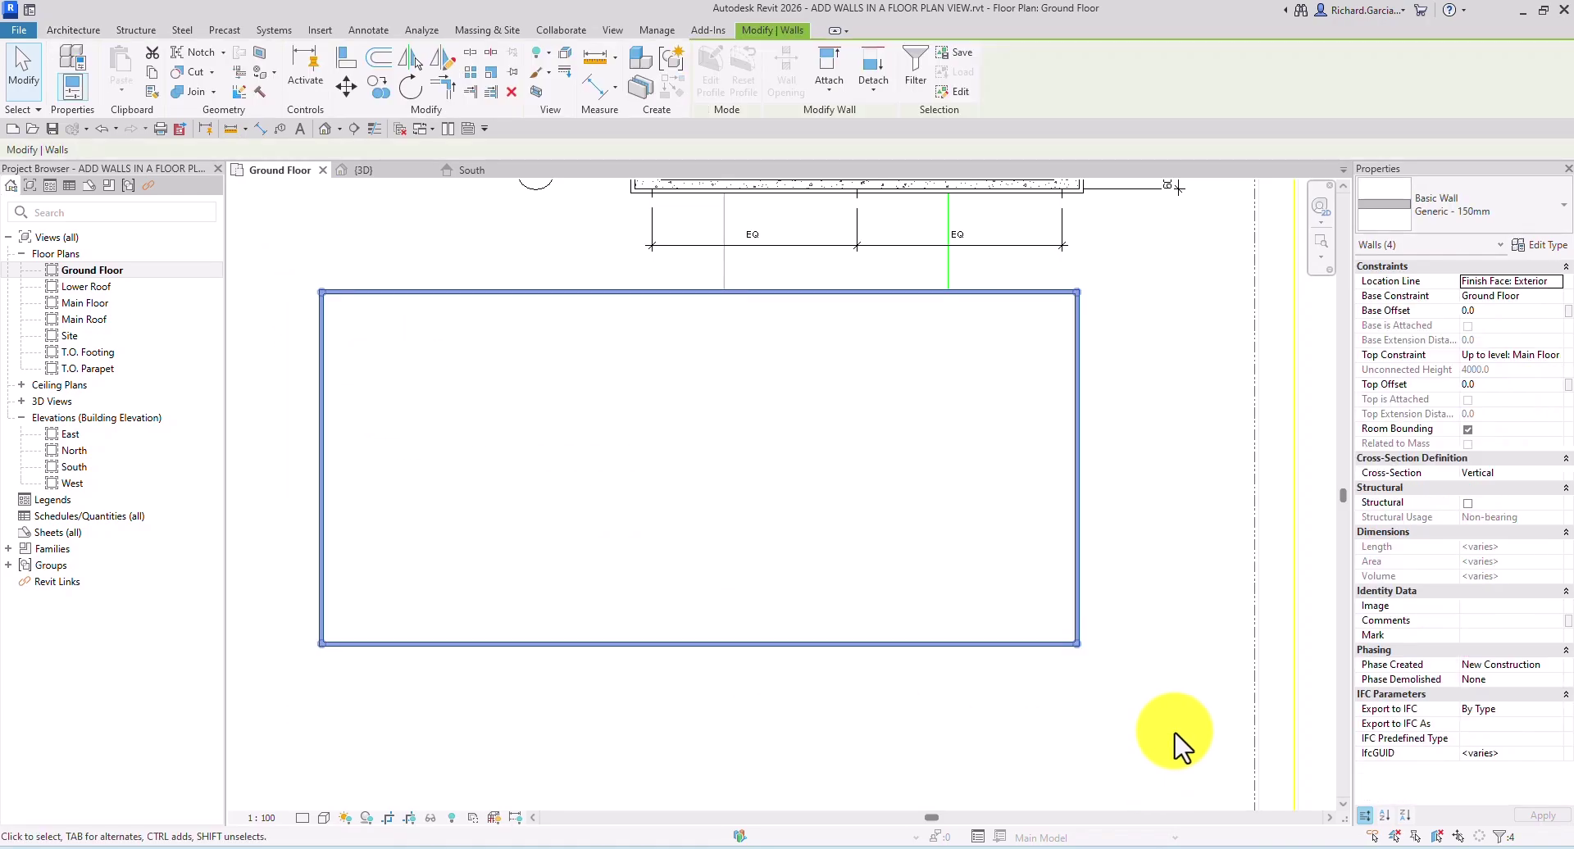
click(512, 92)
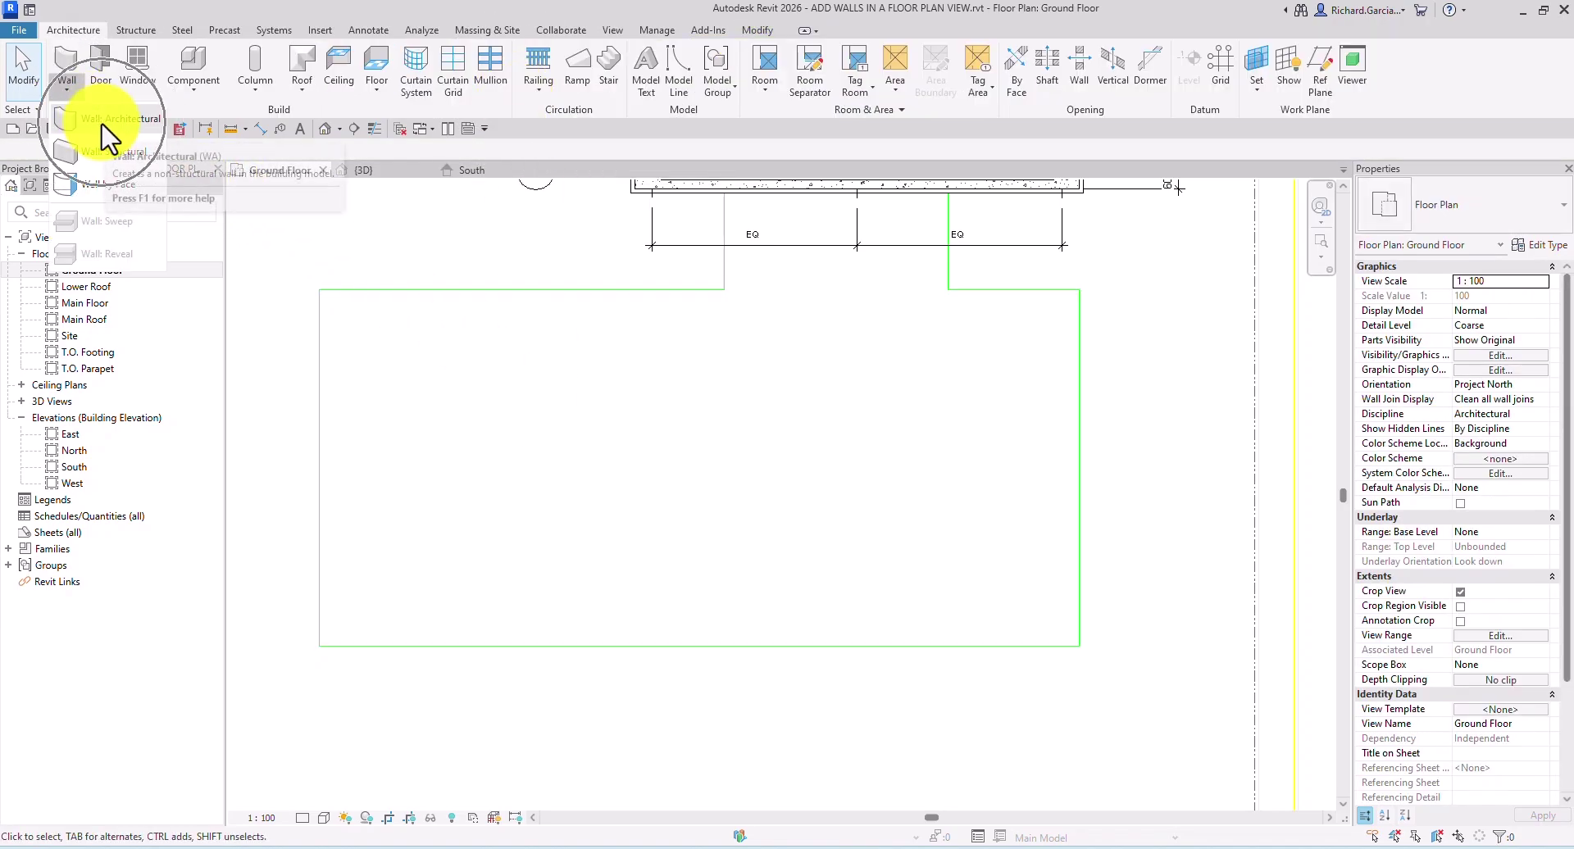
Step: Draw rectangular architectural walls between the outline's opposite corners with an unconnected height of 8000 mm, and end wall placement
key(w)
key(a)
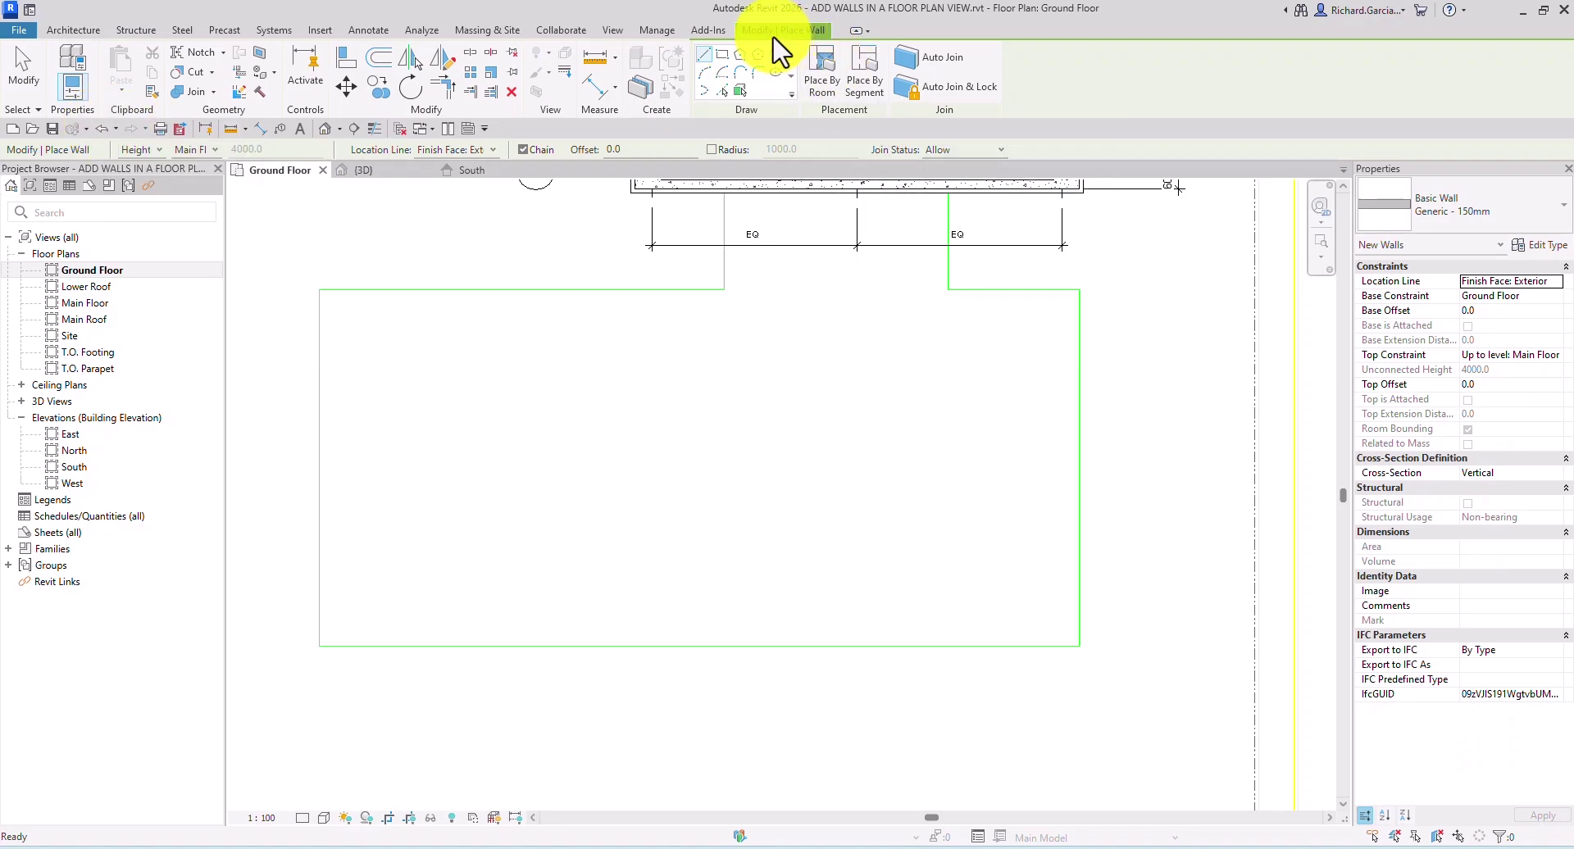
click(723, 55)
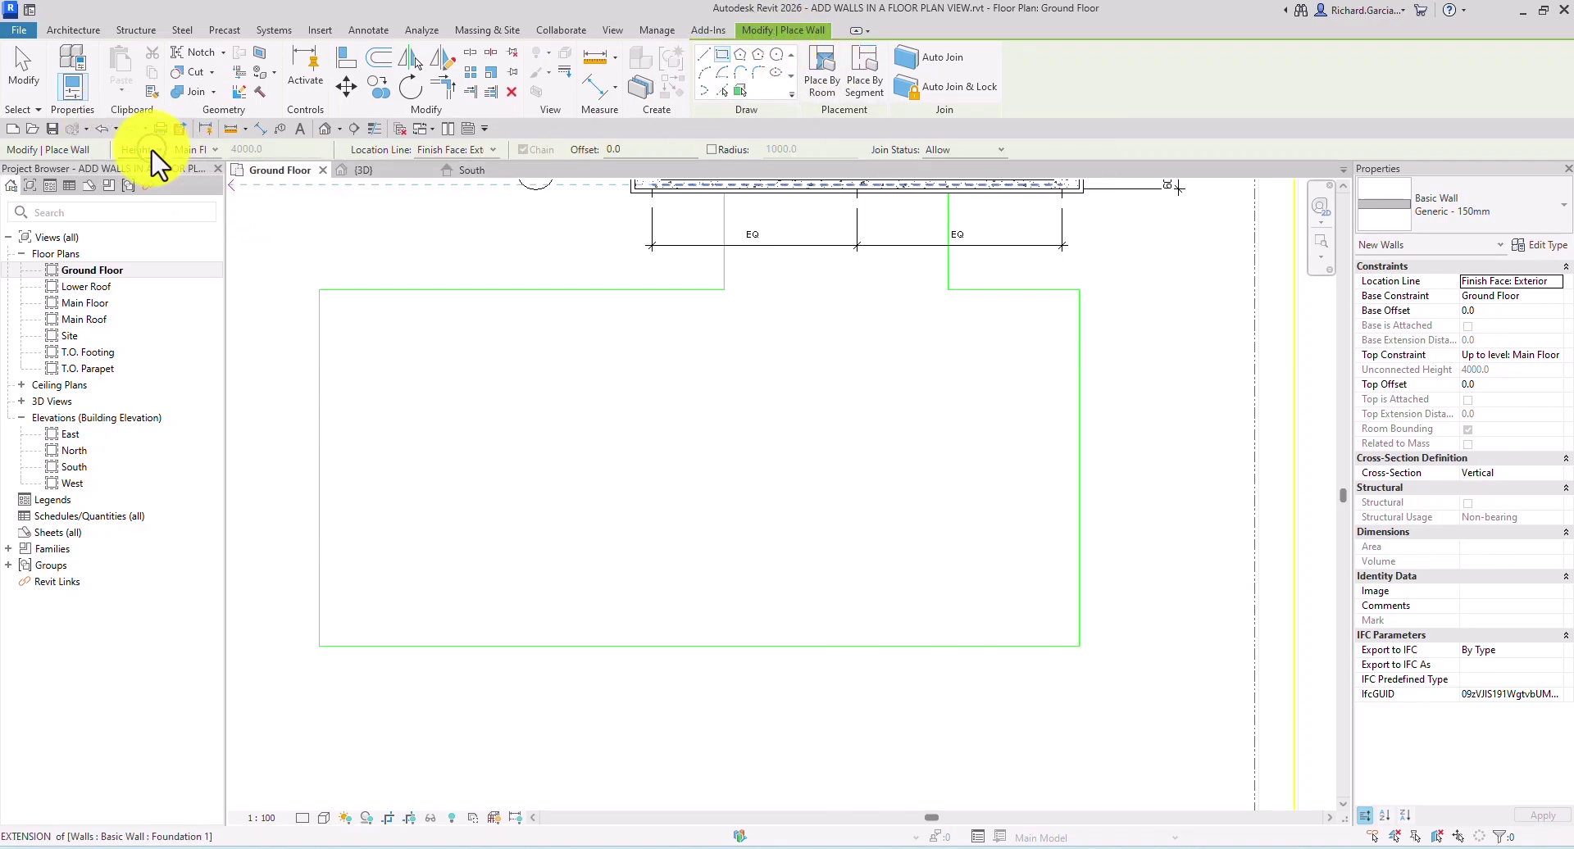
click(209, 151)
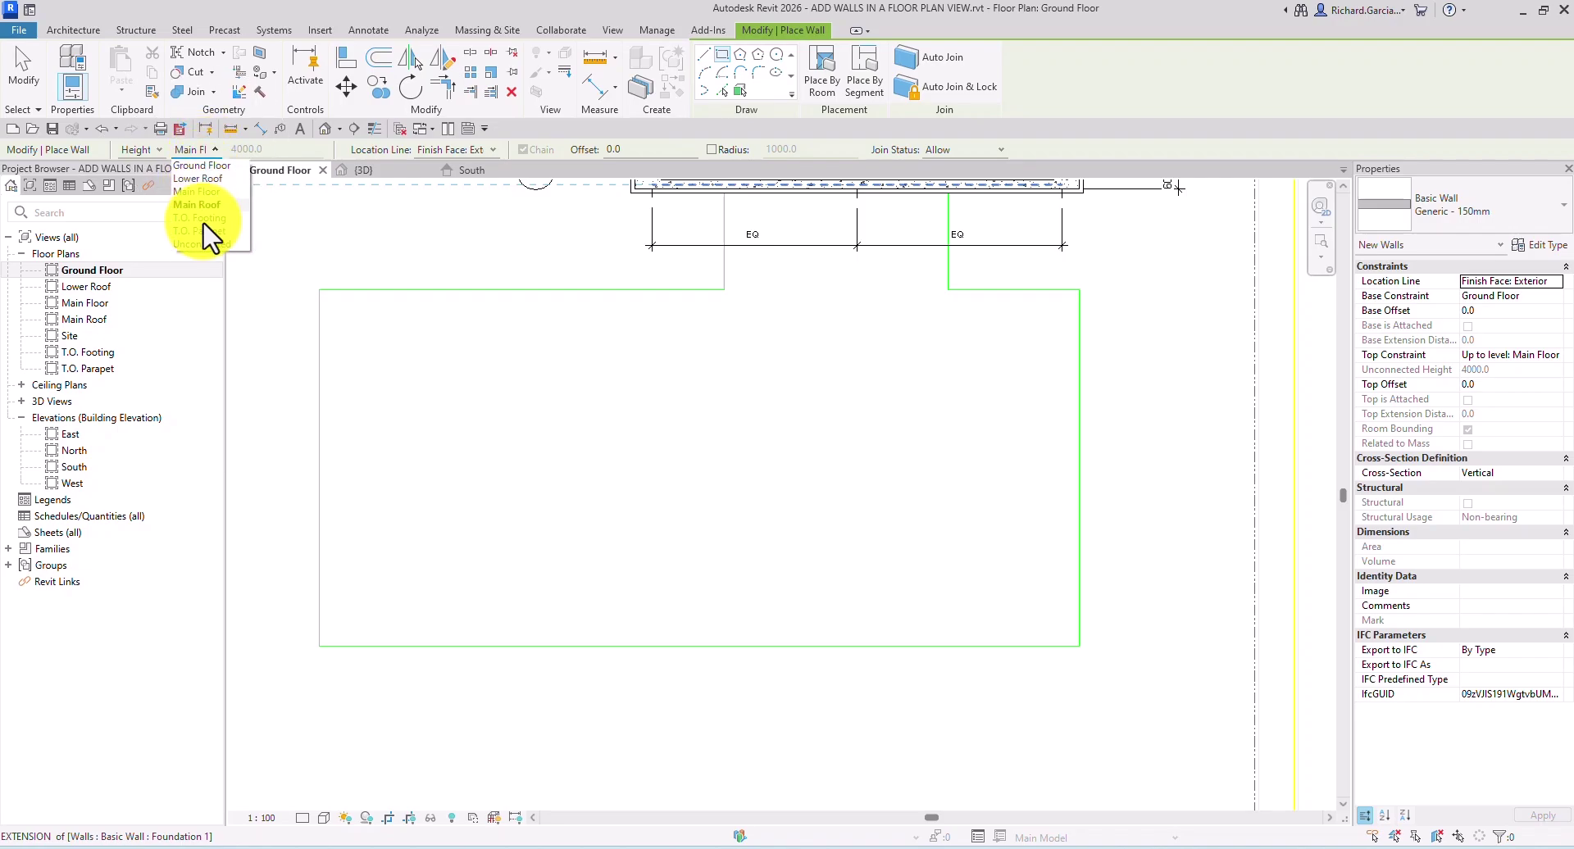
click(205, 245)
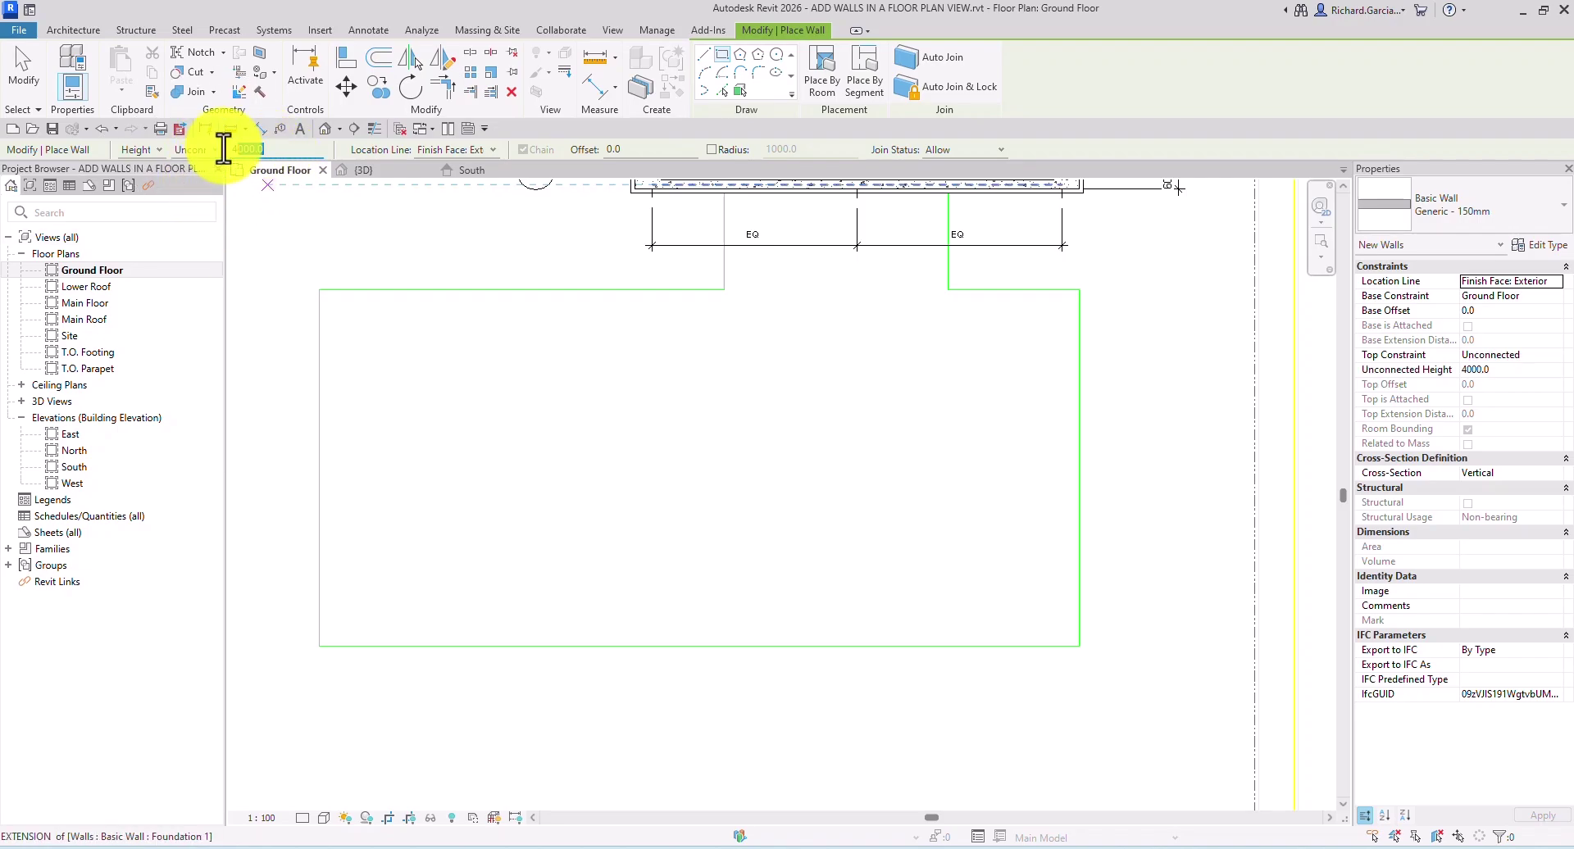
double_click(261, 149)
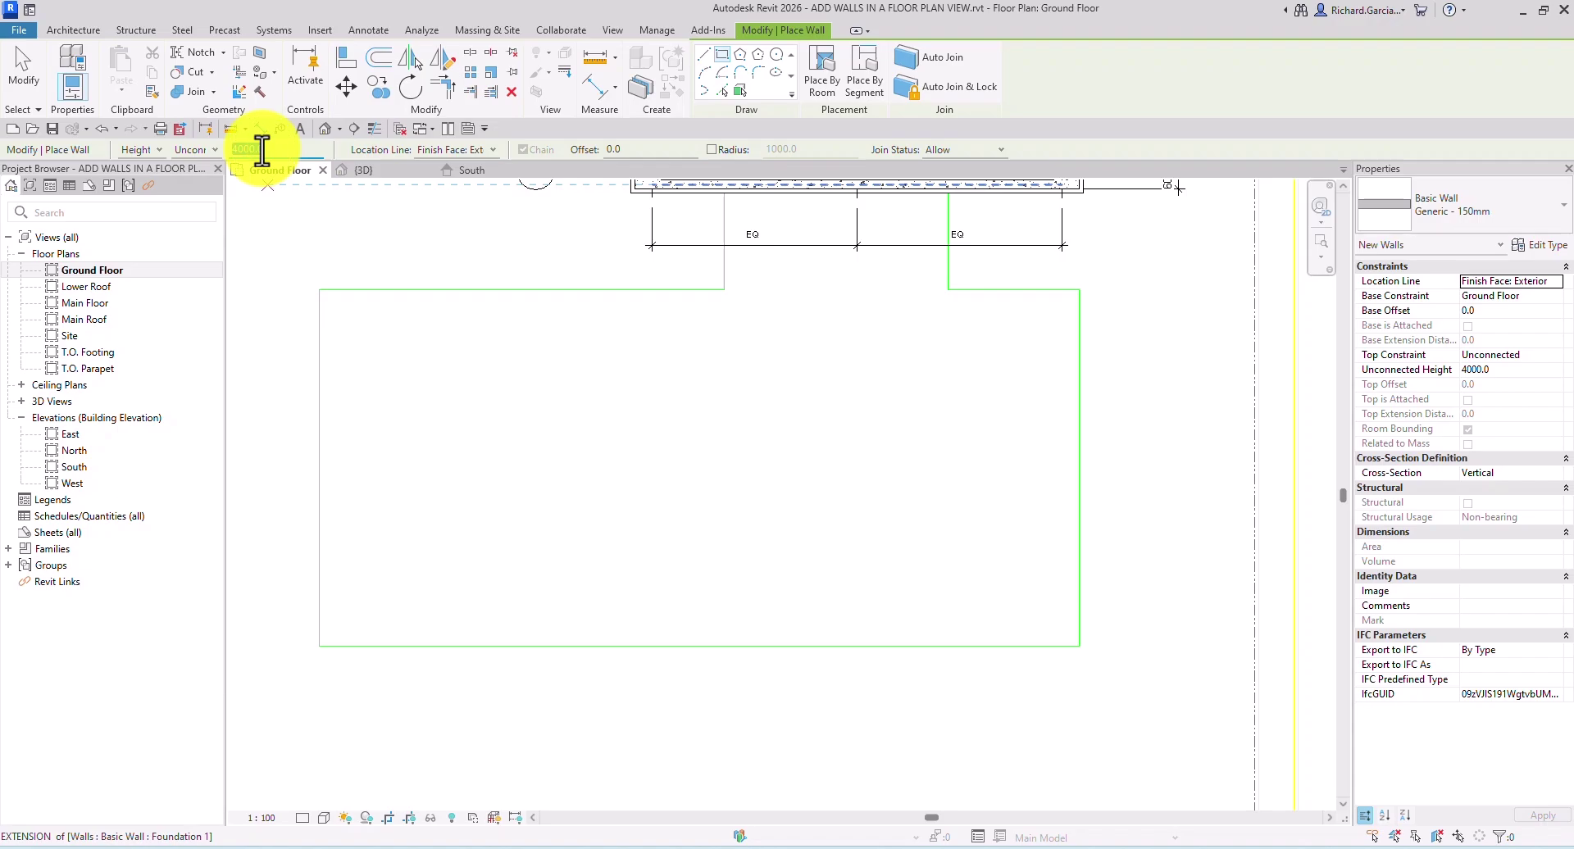
key(Return)
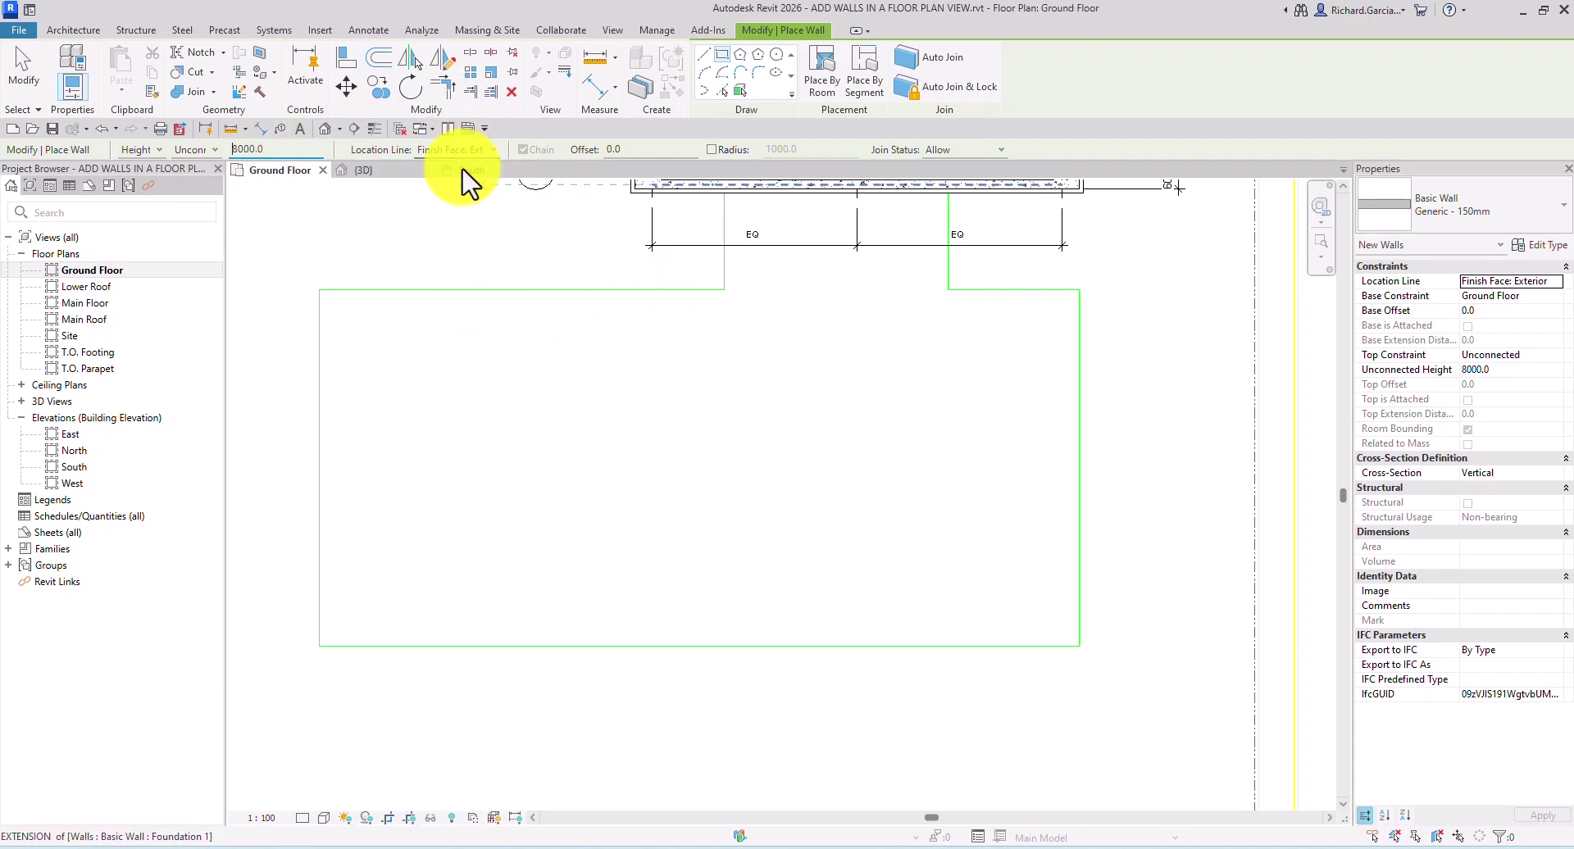
click(320, 289)
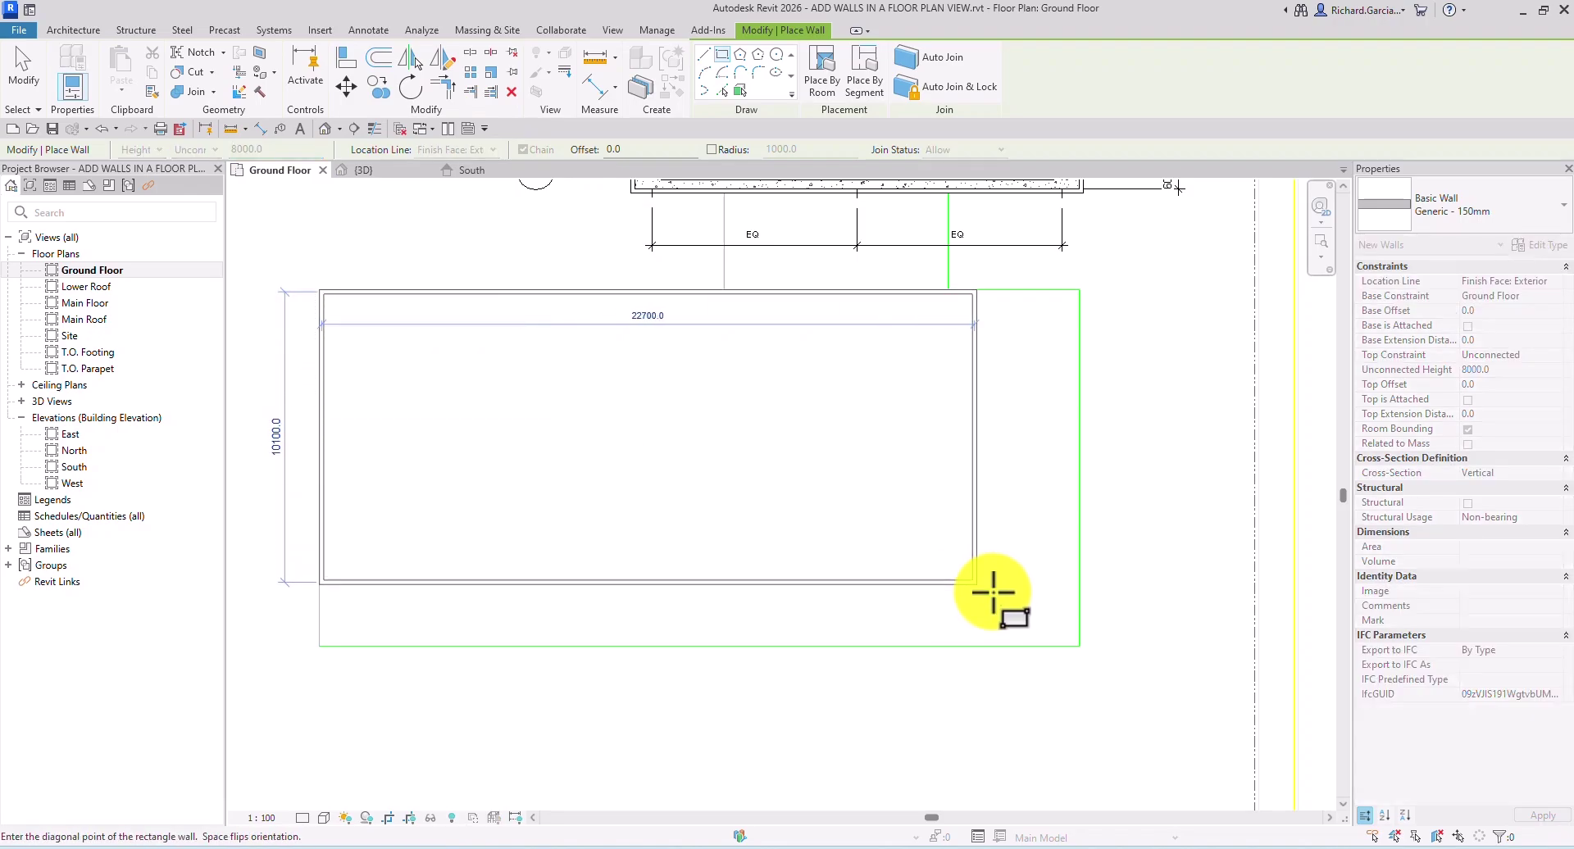
click(1079, 646)
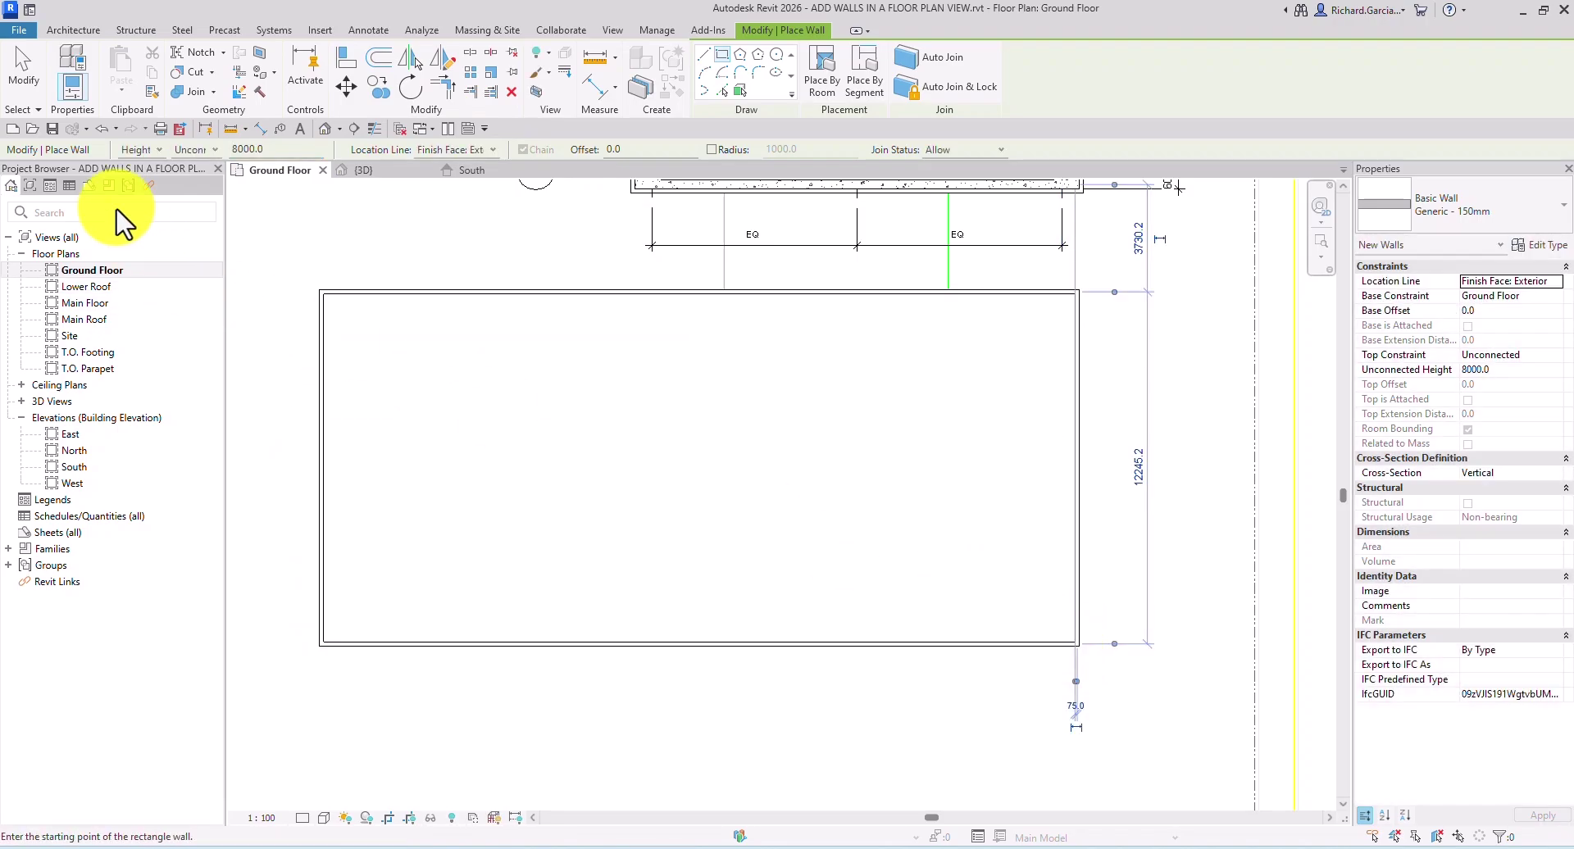
click(24, 78)
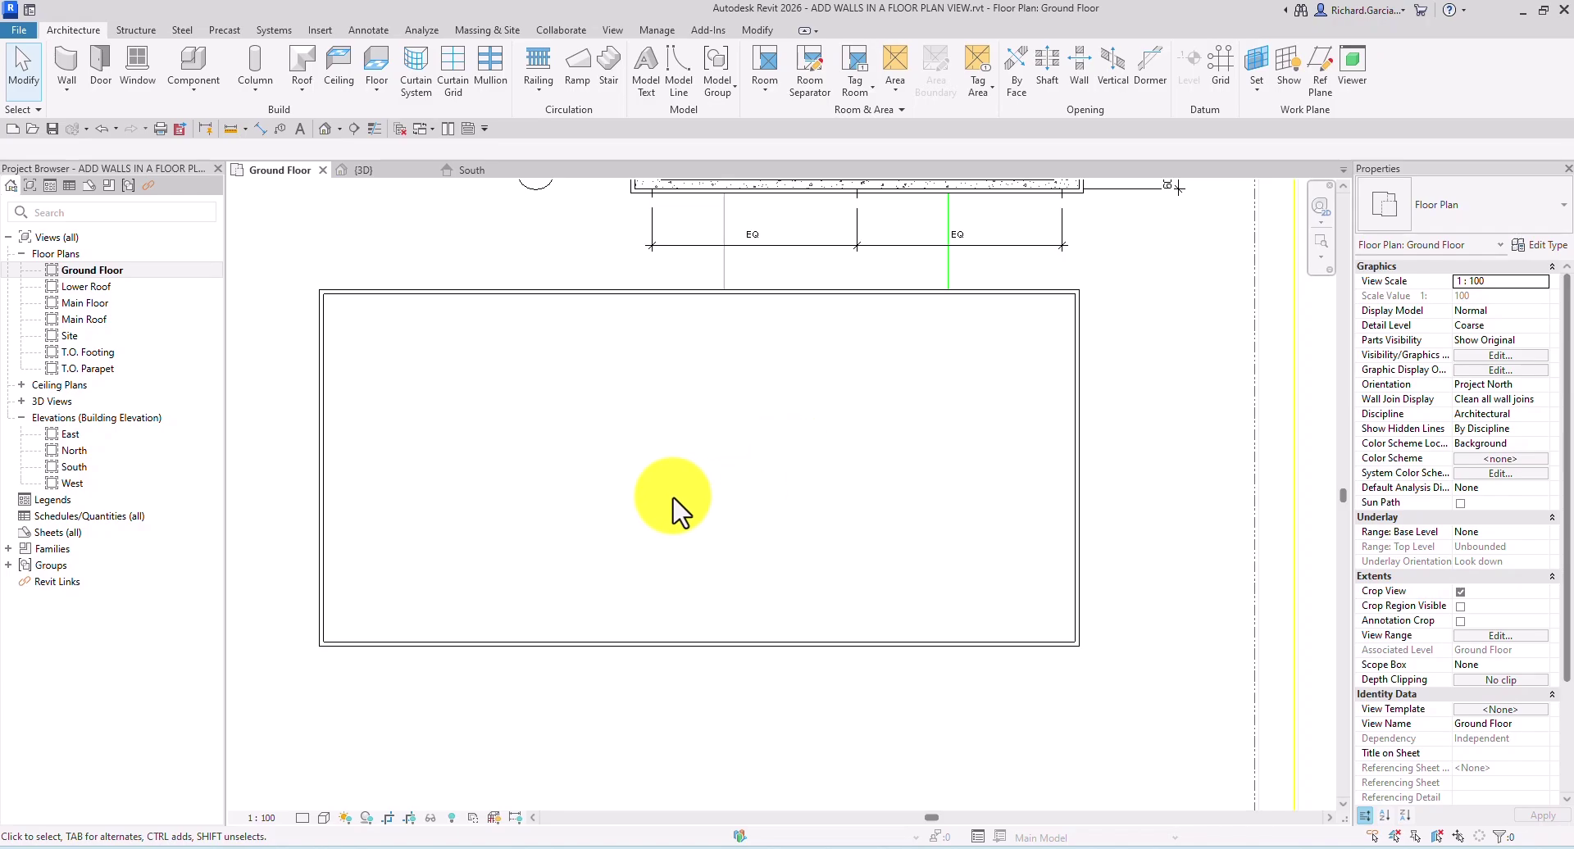
Step: Draw a straight architectural wall from the lower wall's midpoint perpendicular to the upper wall, with its location line set to Wall Centerline
middle_drag(632, 457, 682, 435)
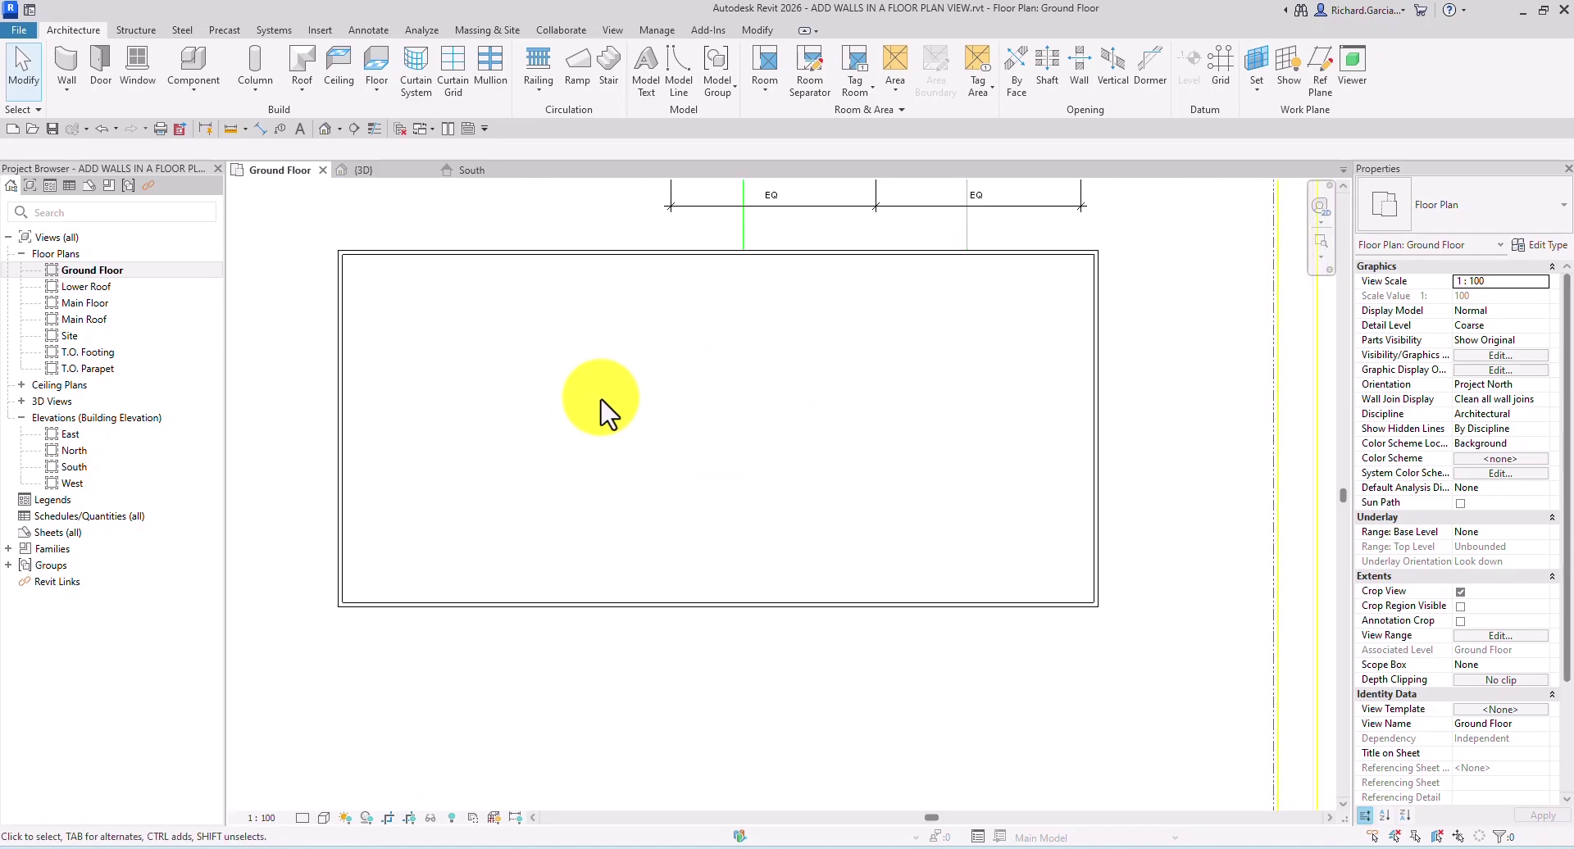
click(67, 90)
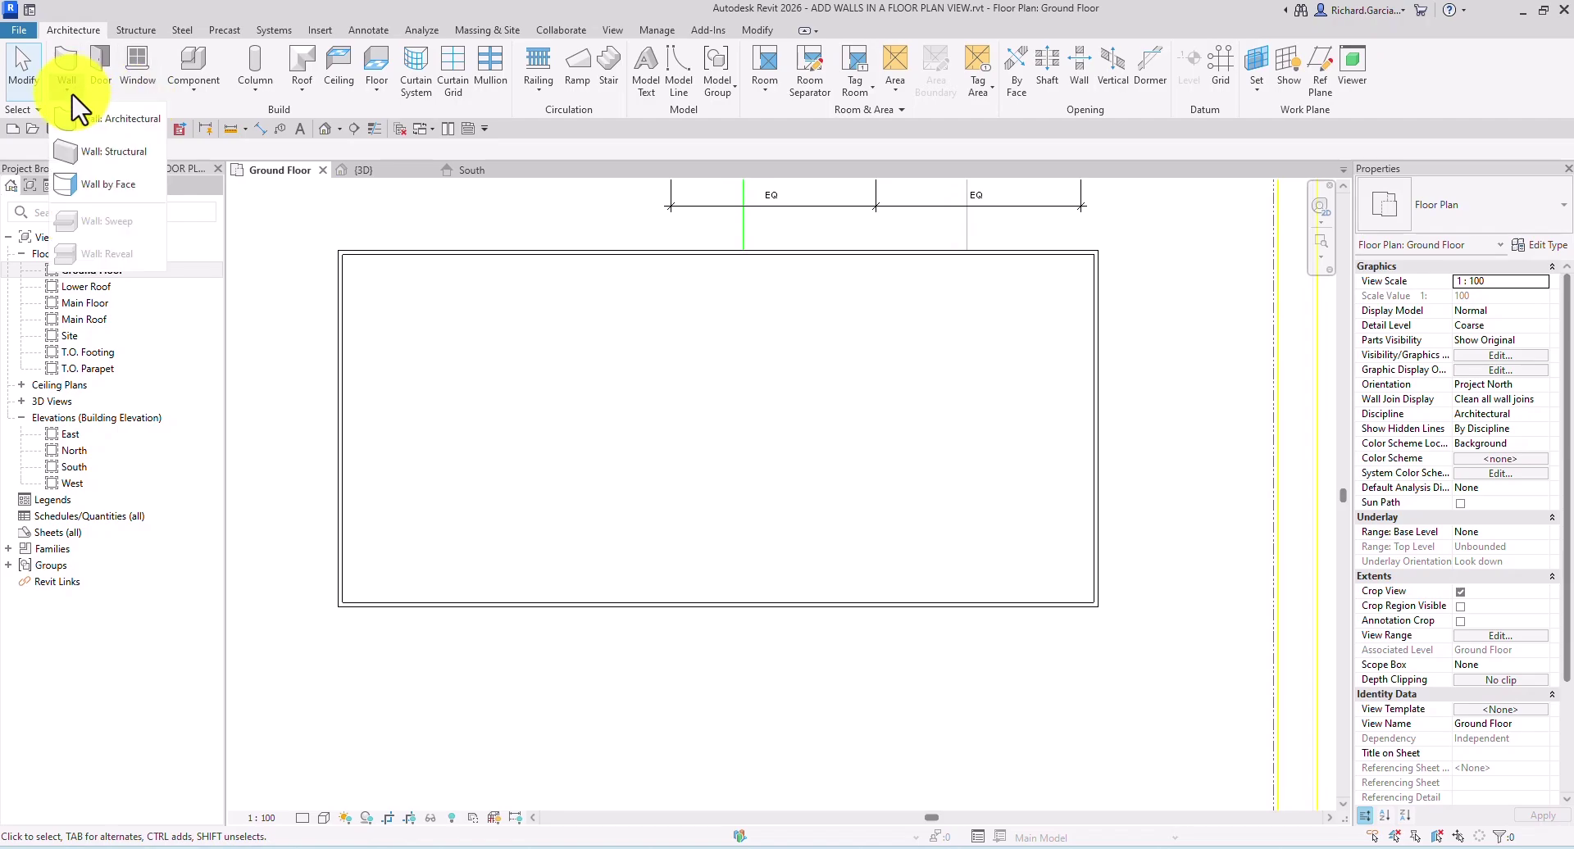
click(110, 127)
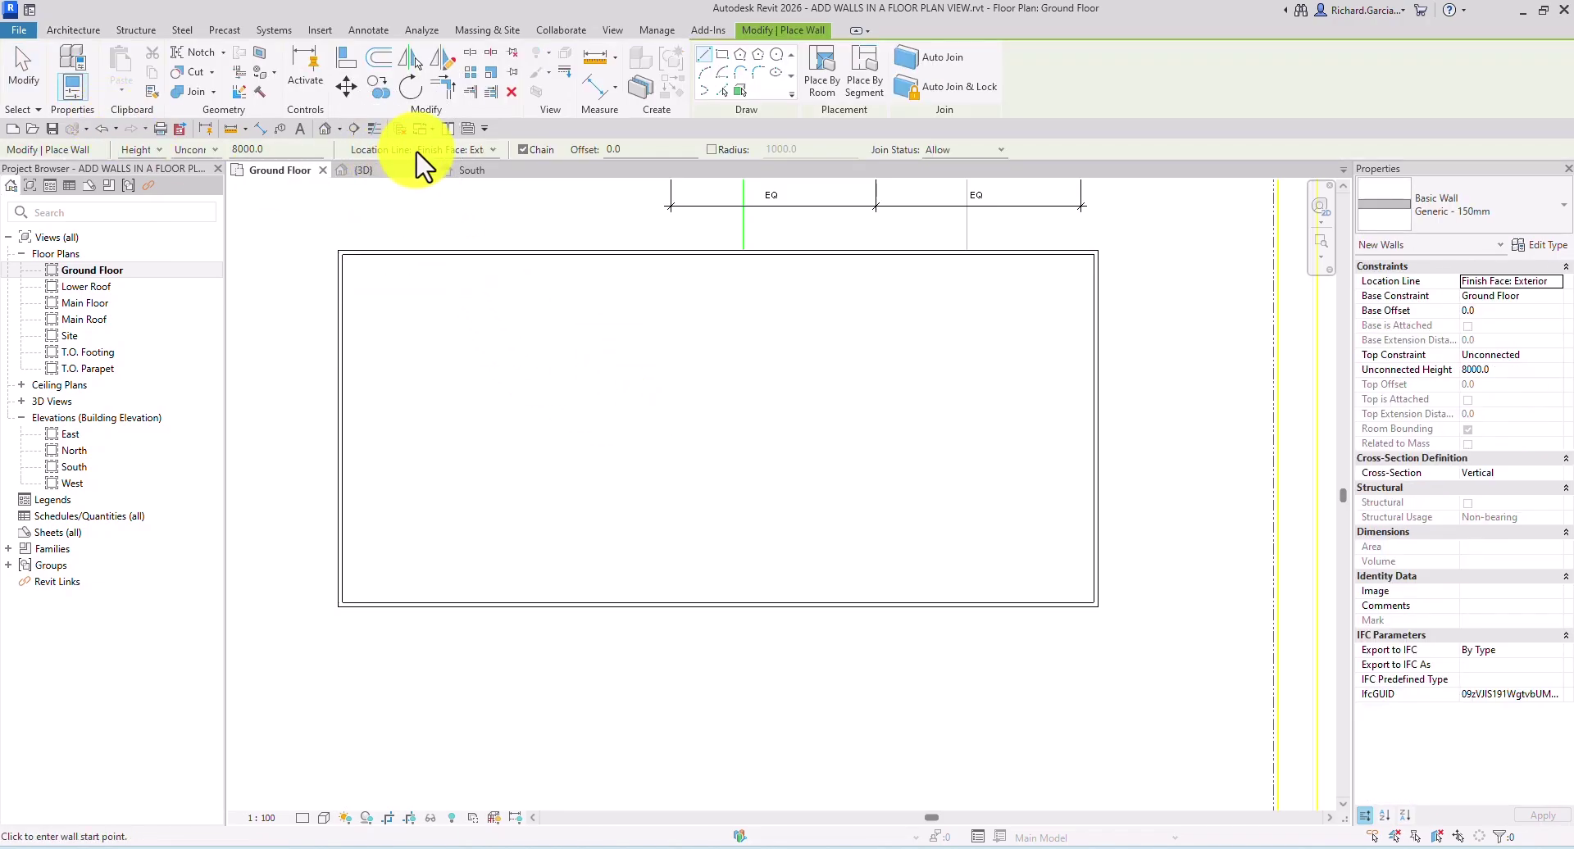
click(456, 150)
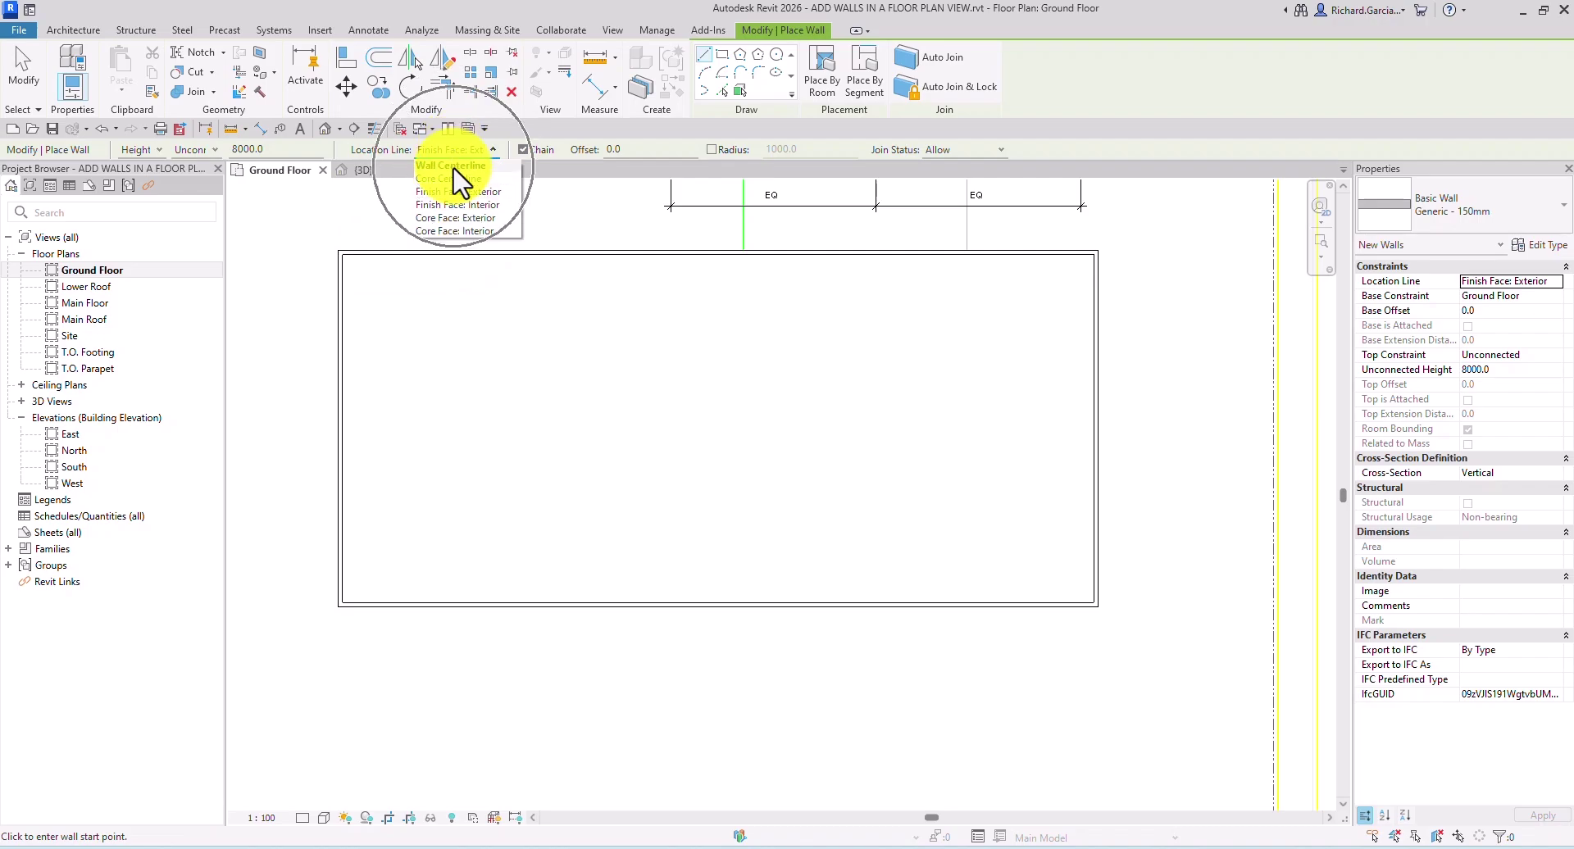
click(454, 165)
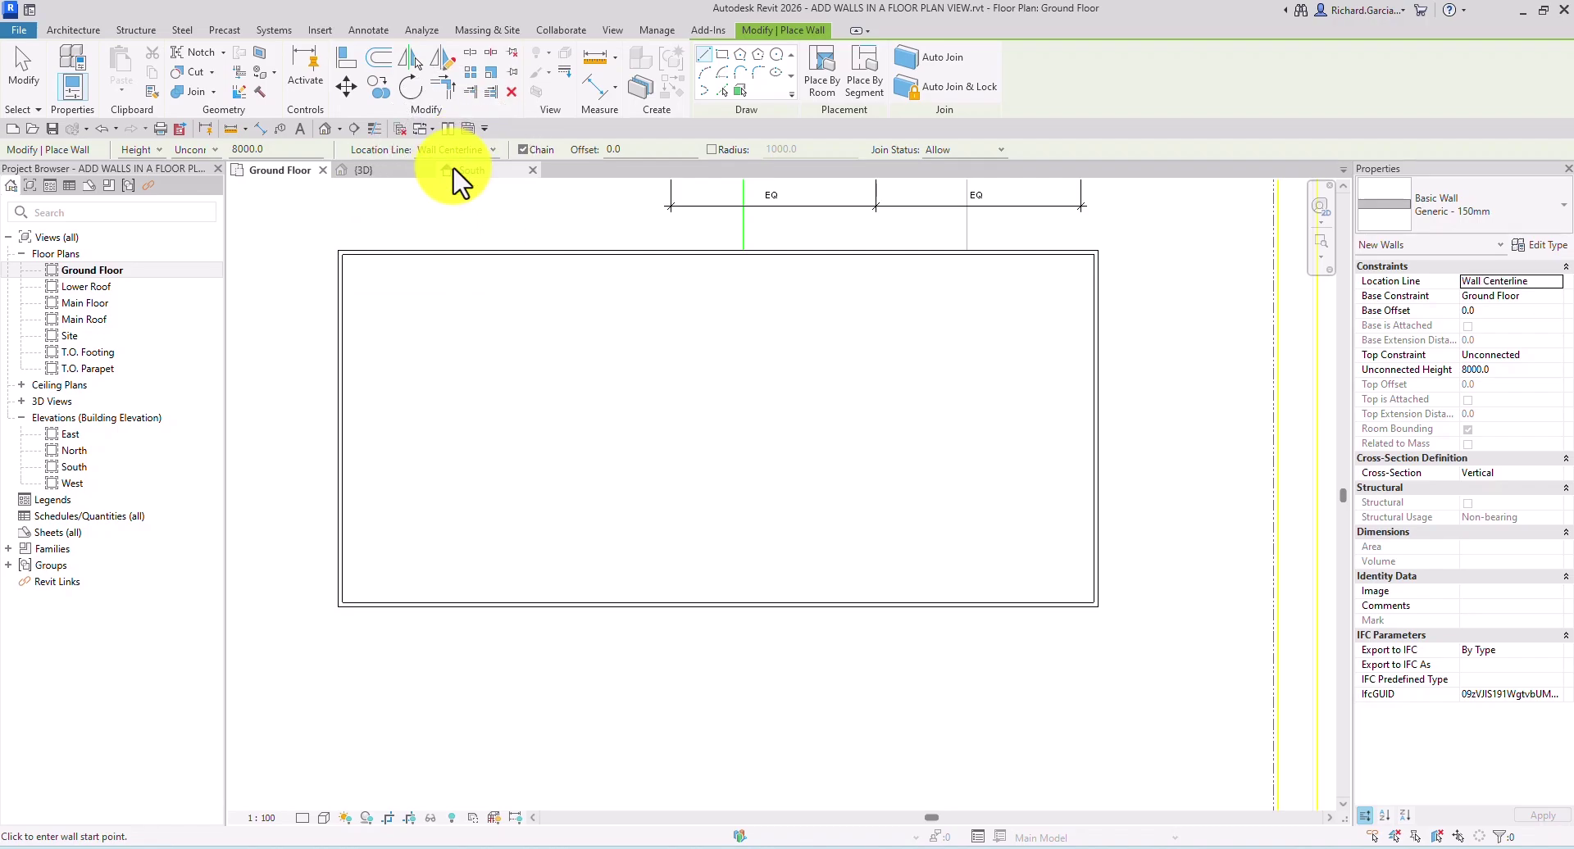
click(704, 56)
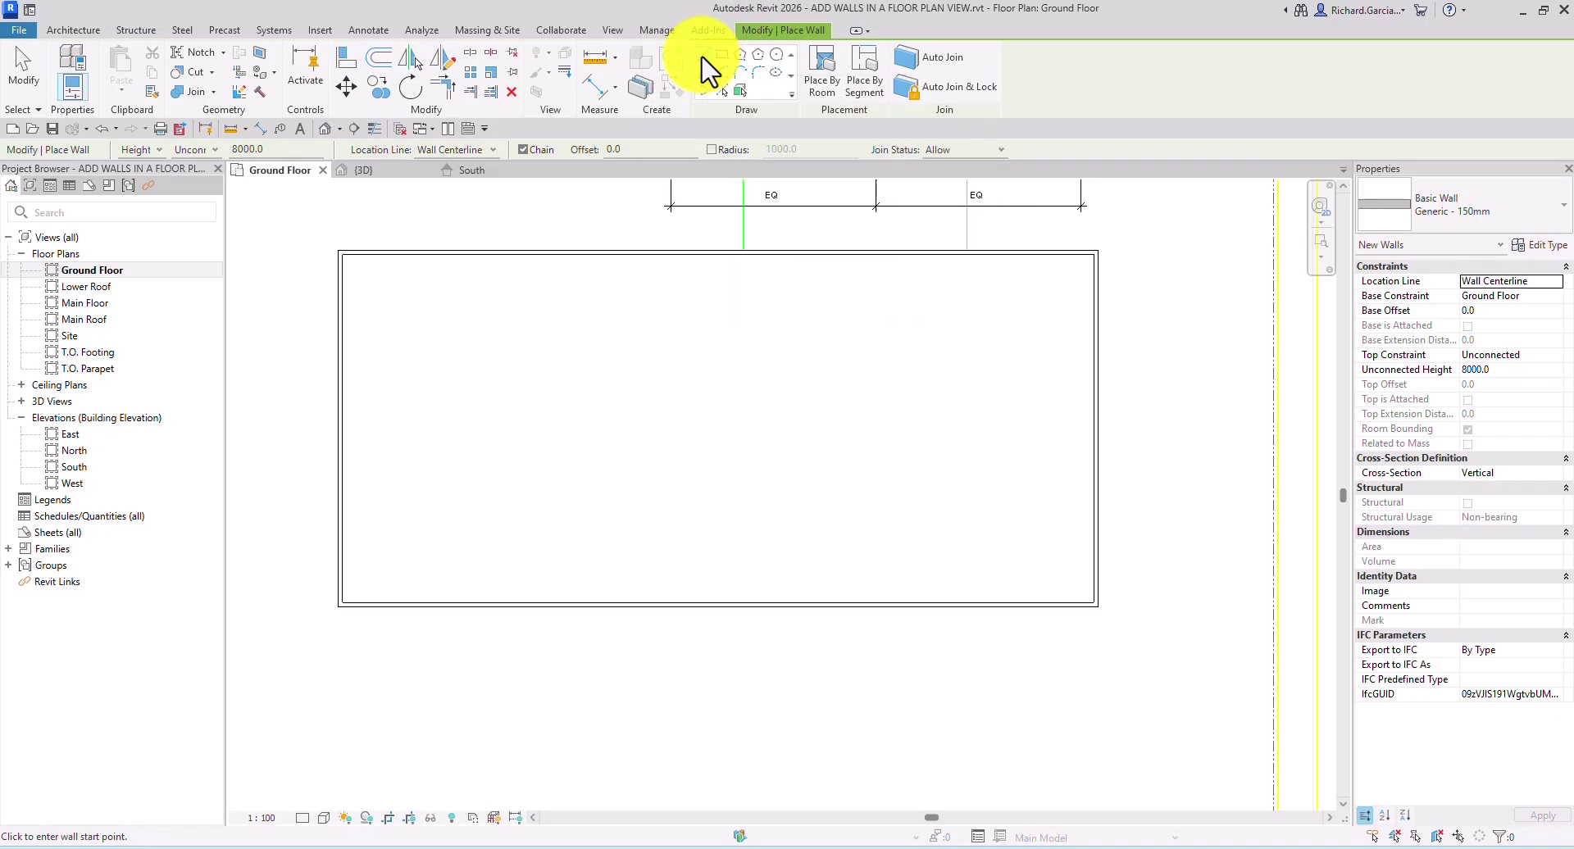
click(719, 604)
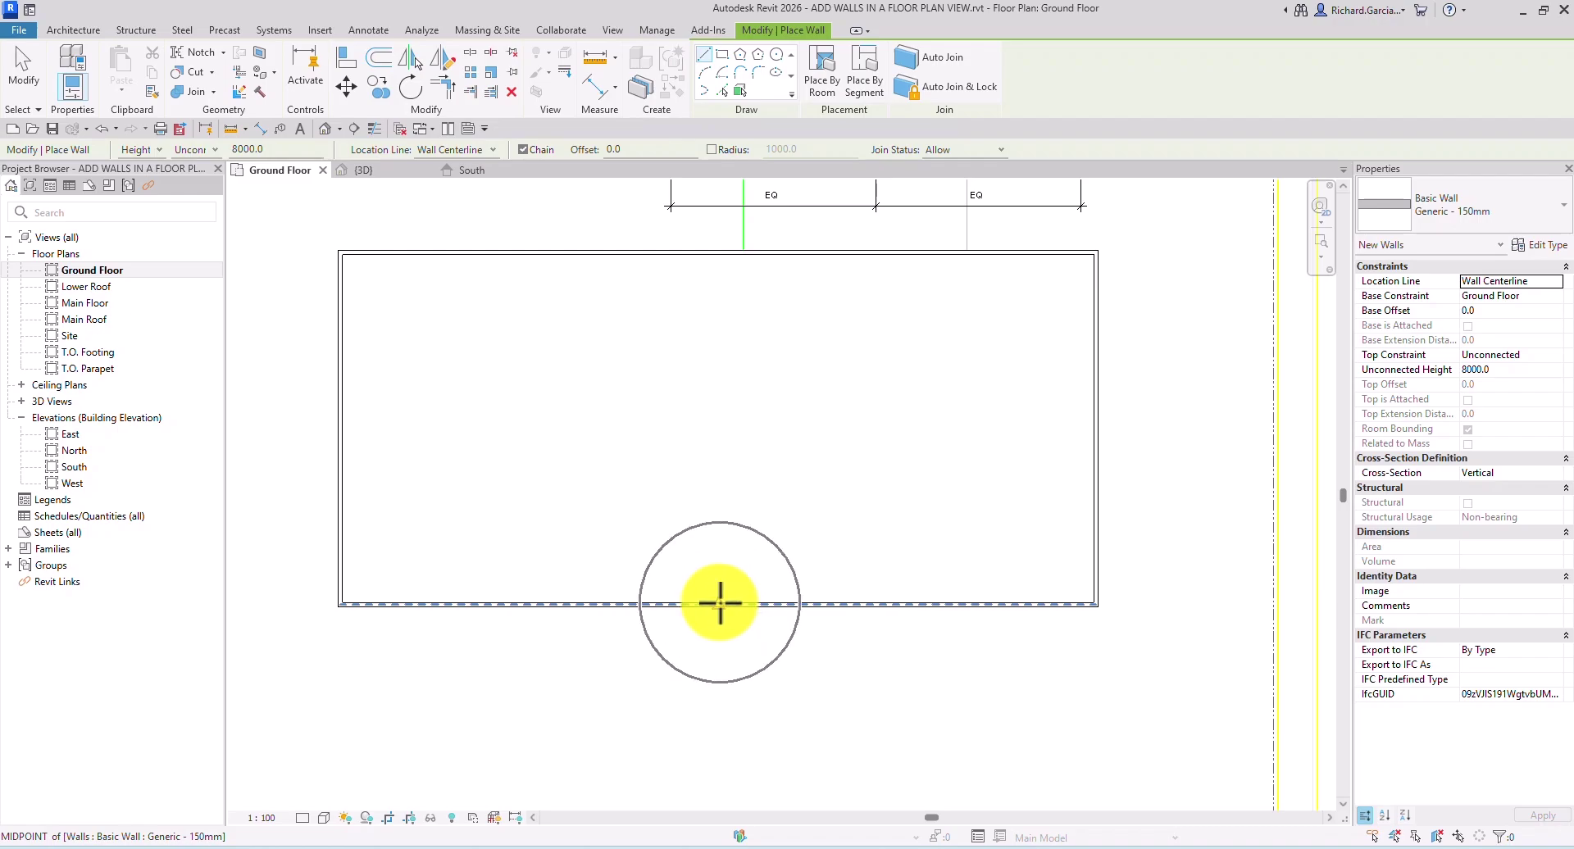
click(718, 603)
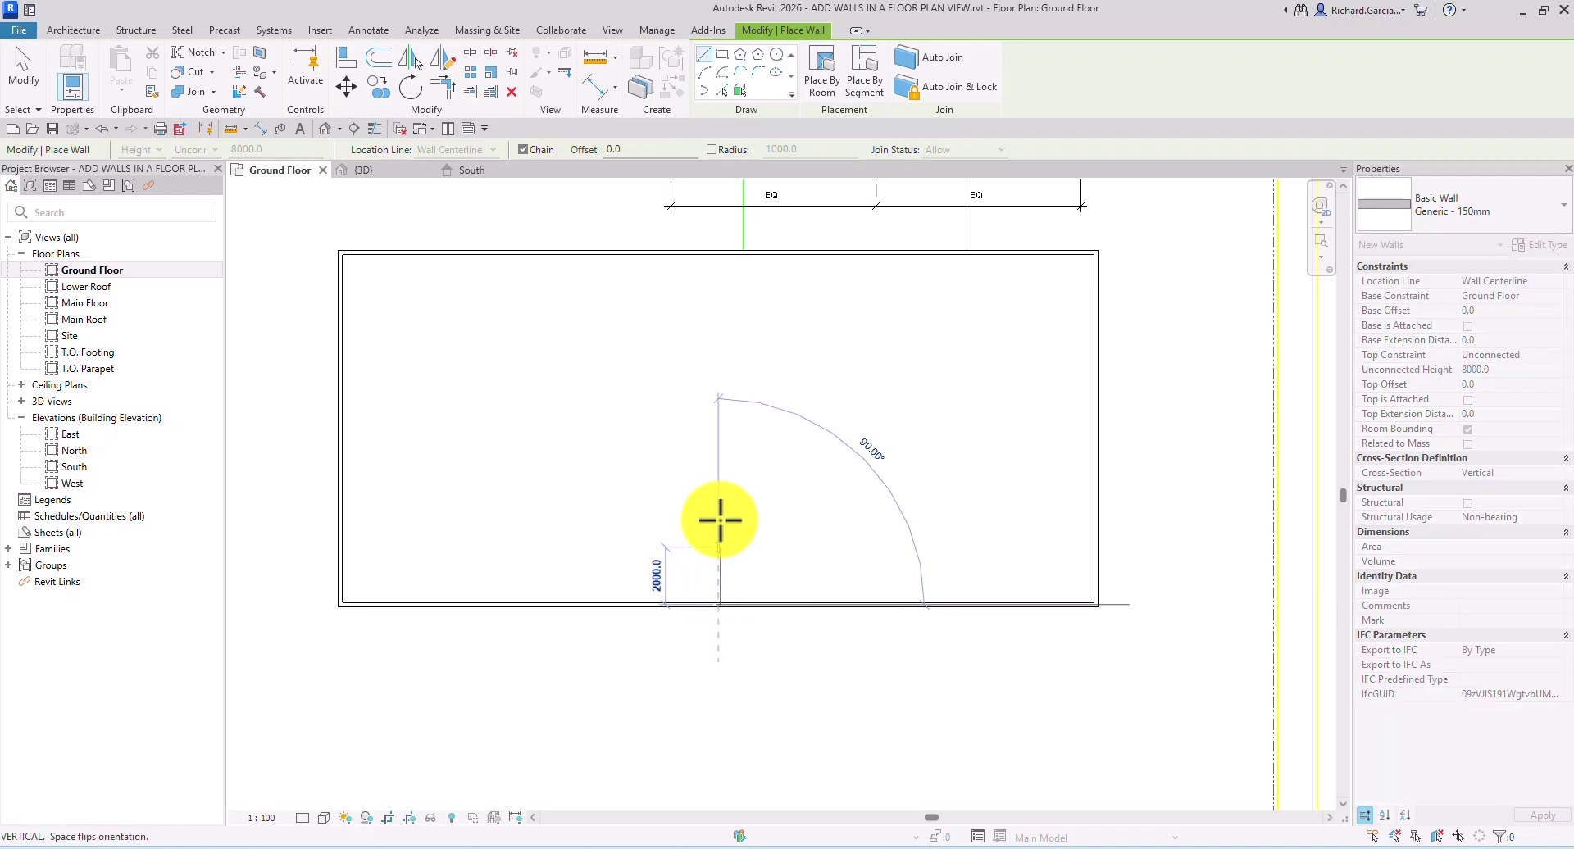
click(719, 255)
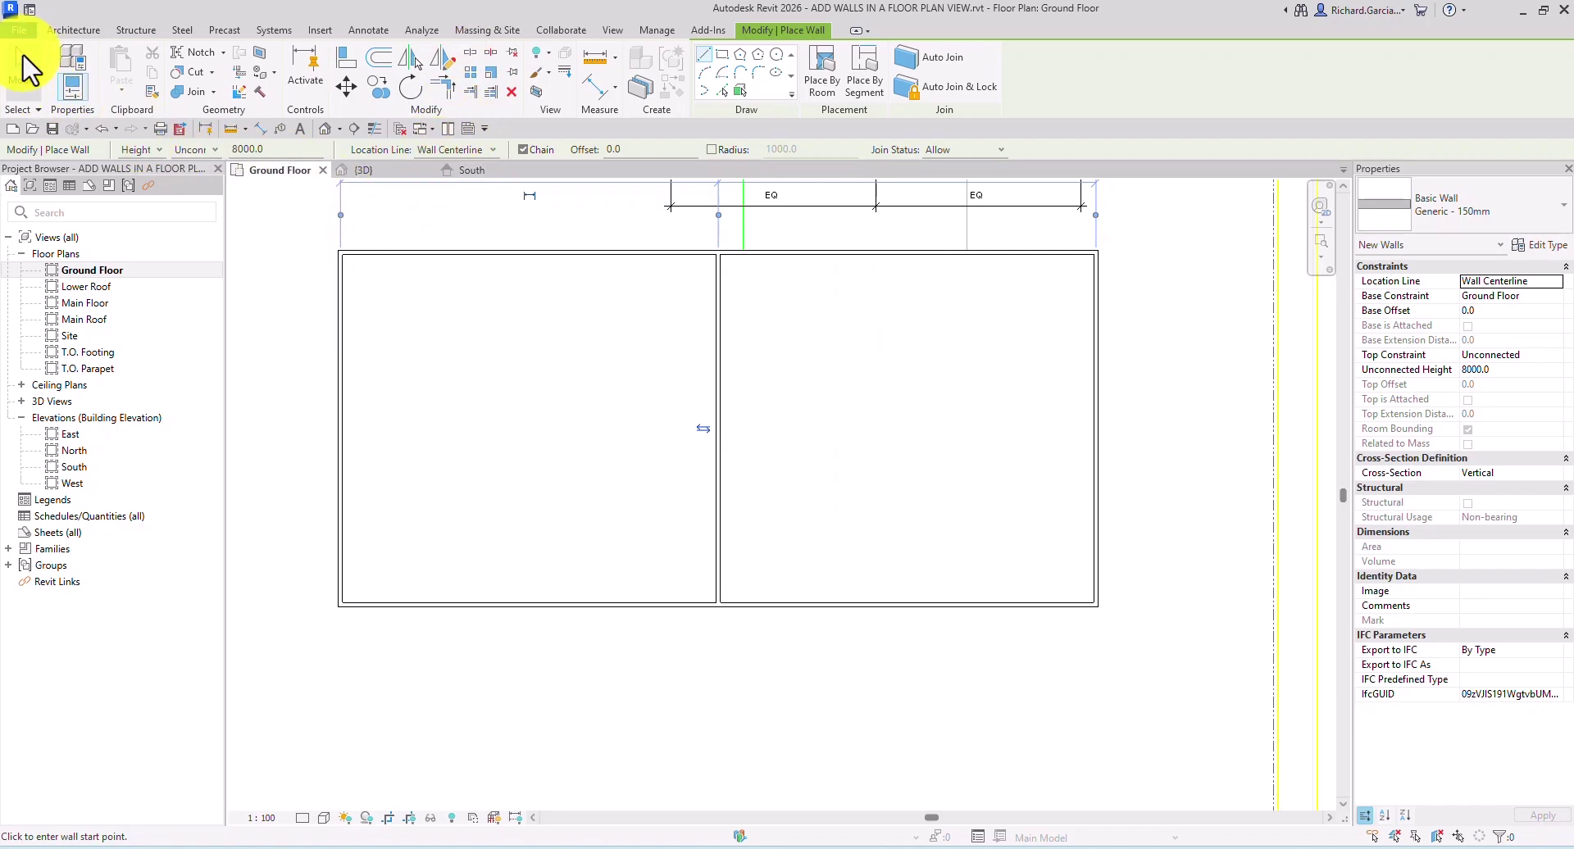
click(23, 70)
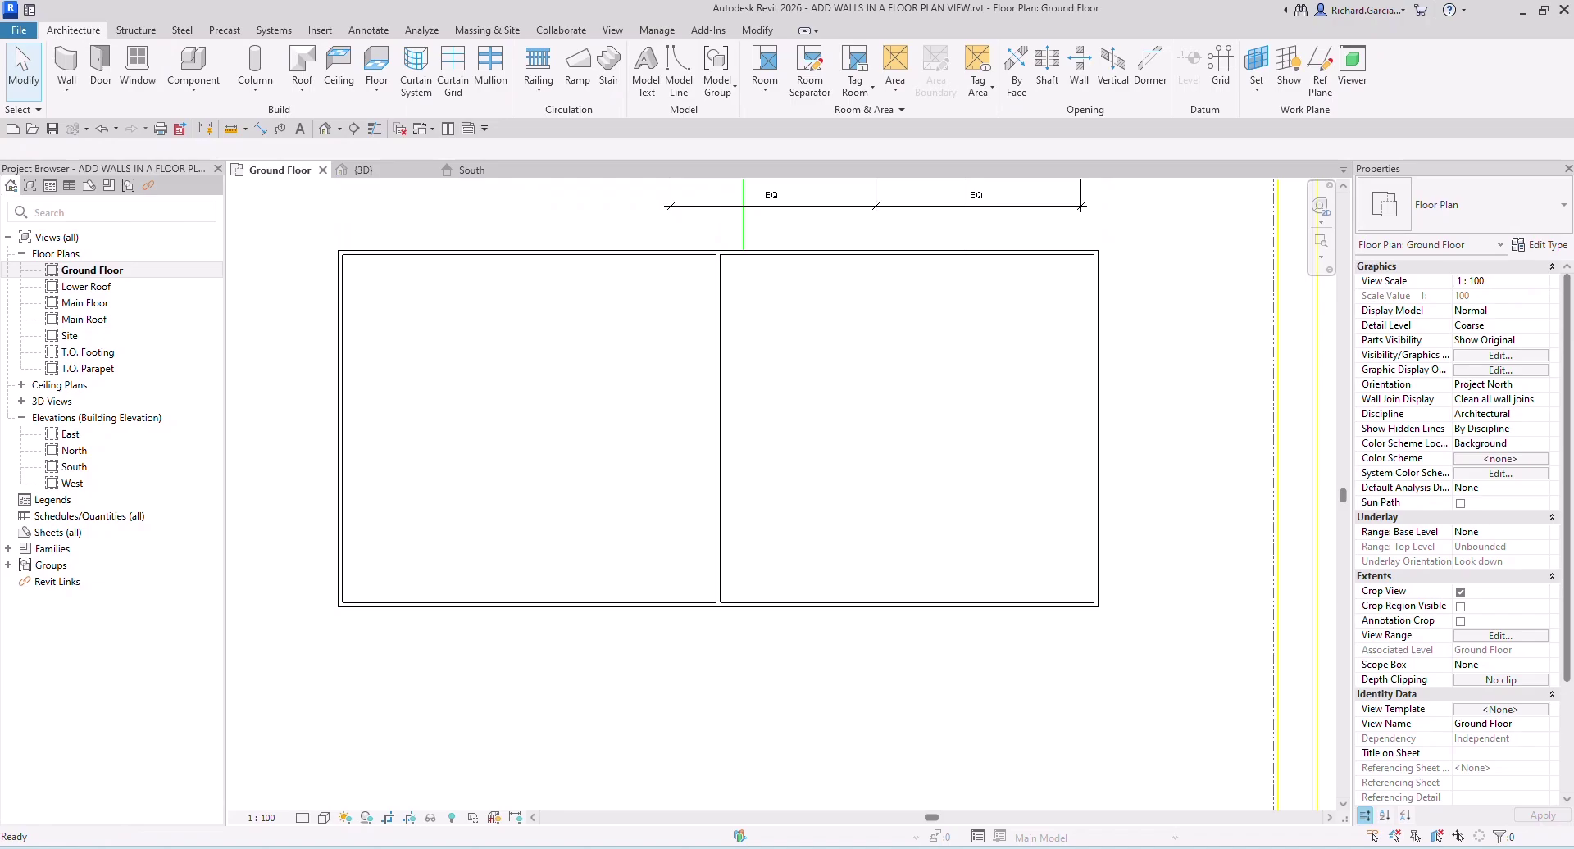
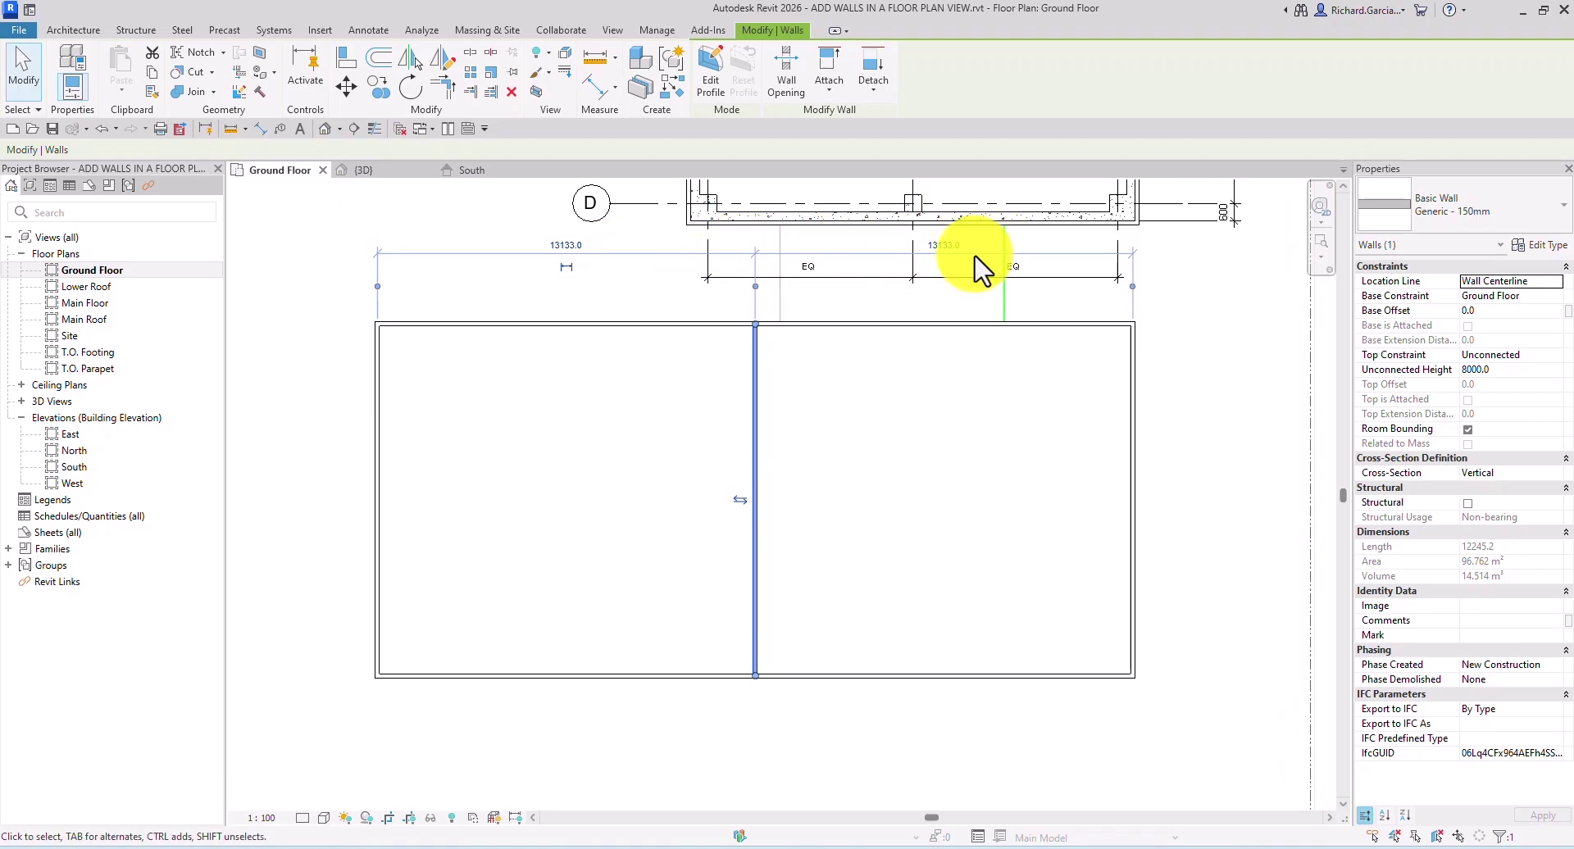
Step: Examine the dividing wall's temporary dimensions to the outer walls and nearby references, leaving them unedited, and deselect the wall
click(569, 245)
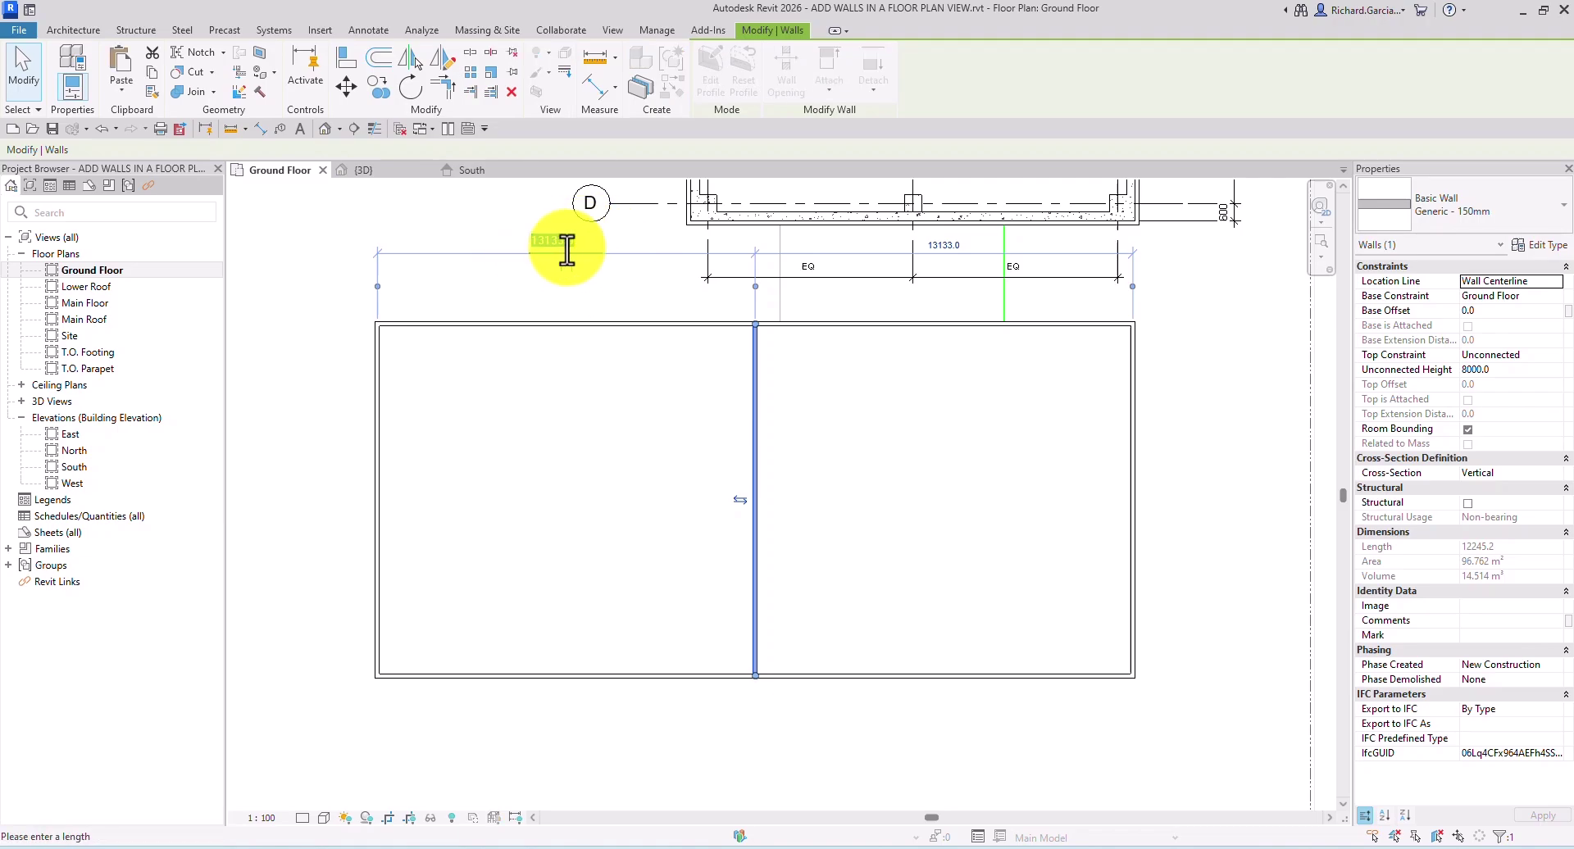
key(Escape)
scroll(770, 295, up, 3)
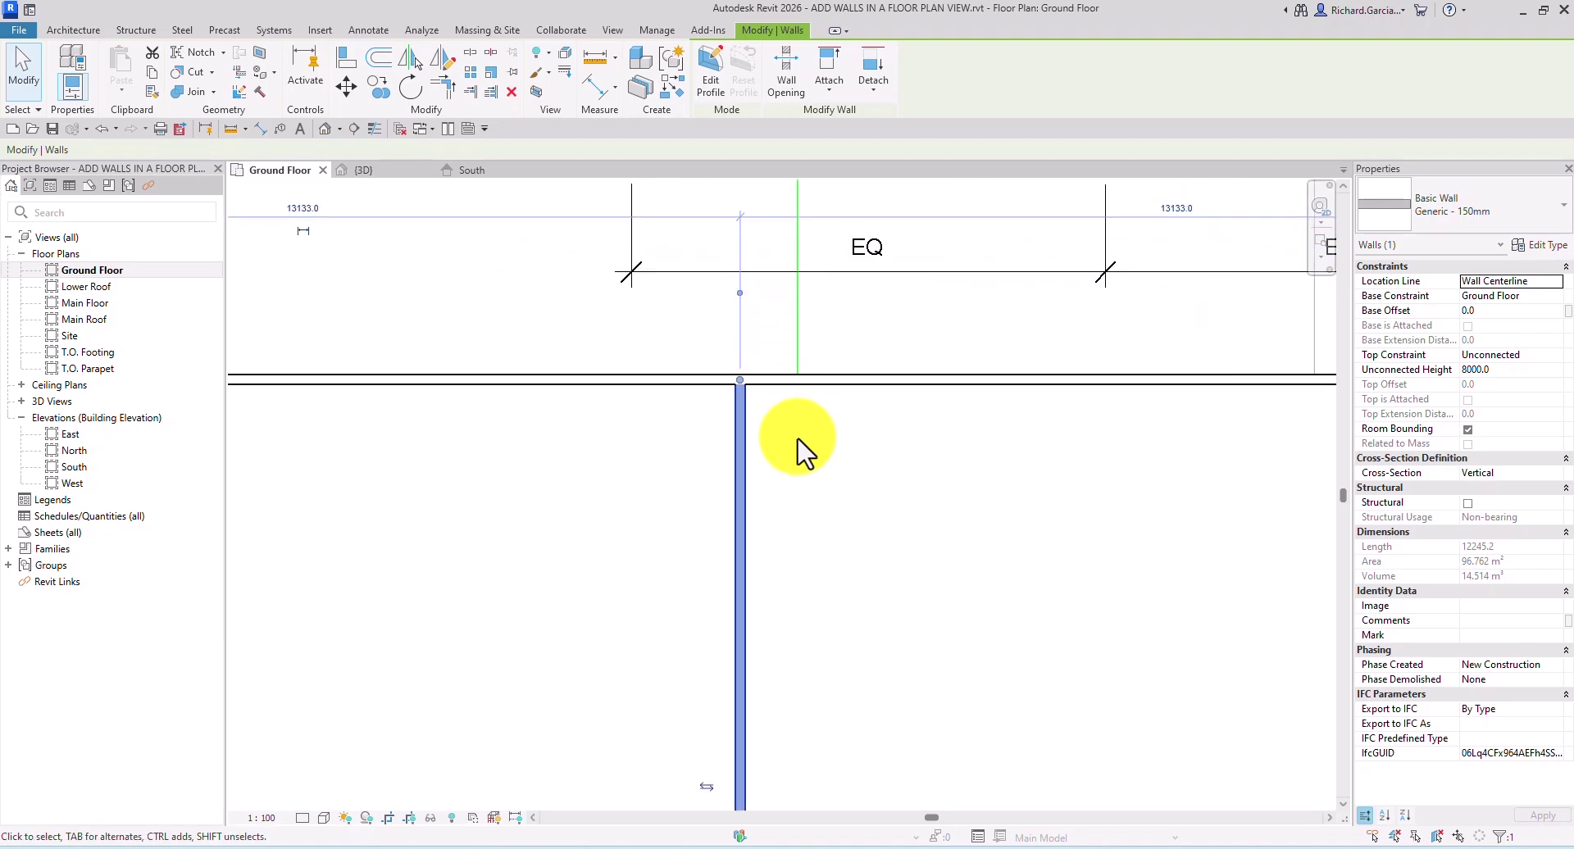
key(Escape)
middle_drag(833, 478, 701, 566)
click(694, 551)
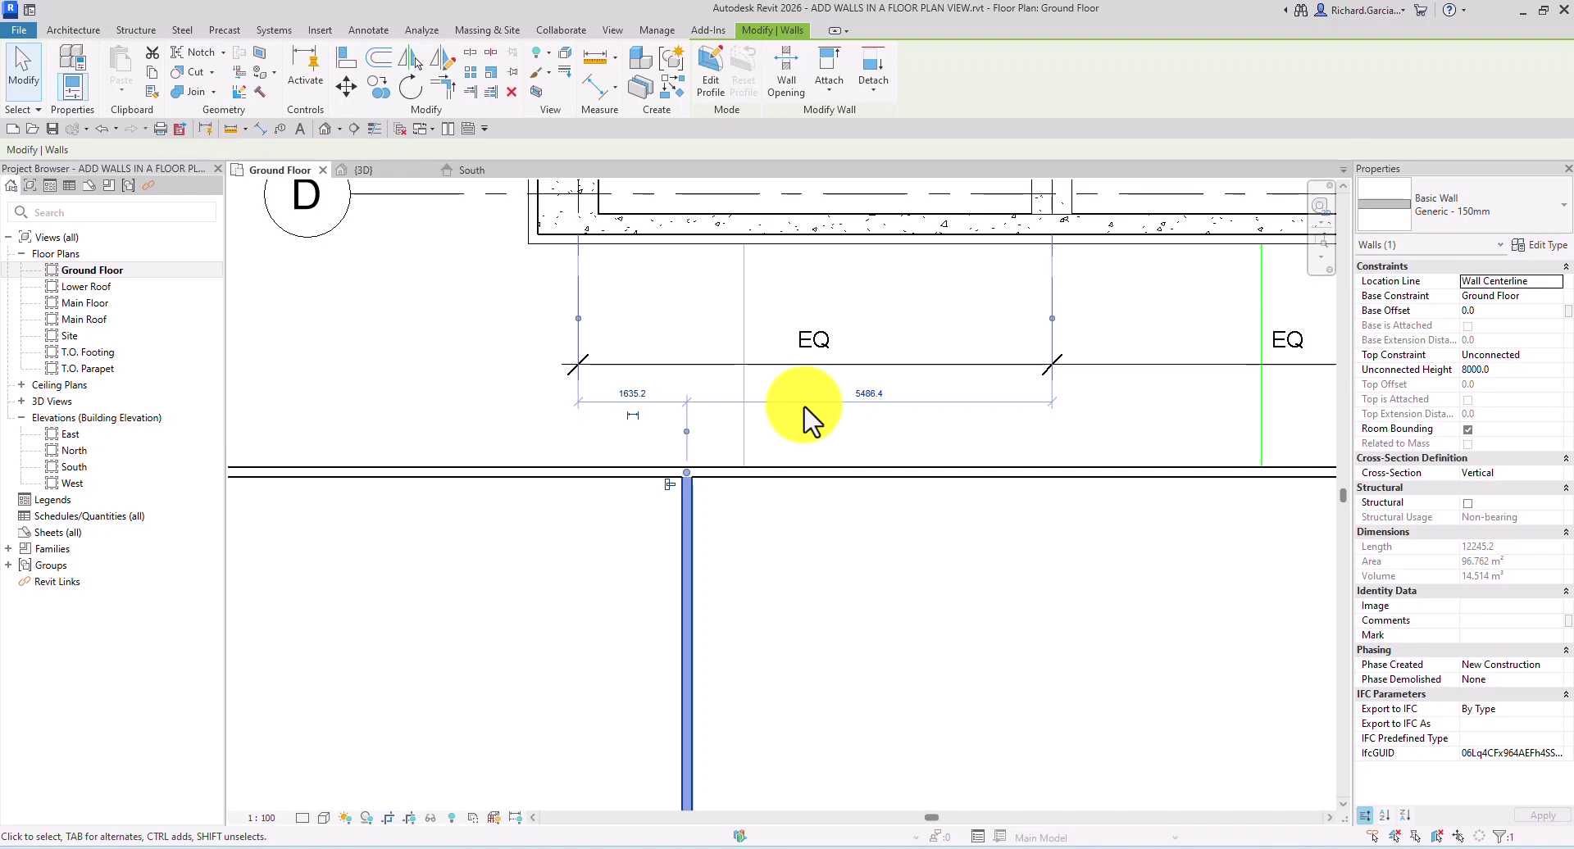
click(24, 69)
scroll(748, 429, down, 4)
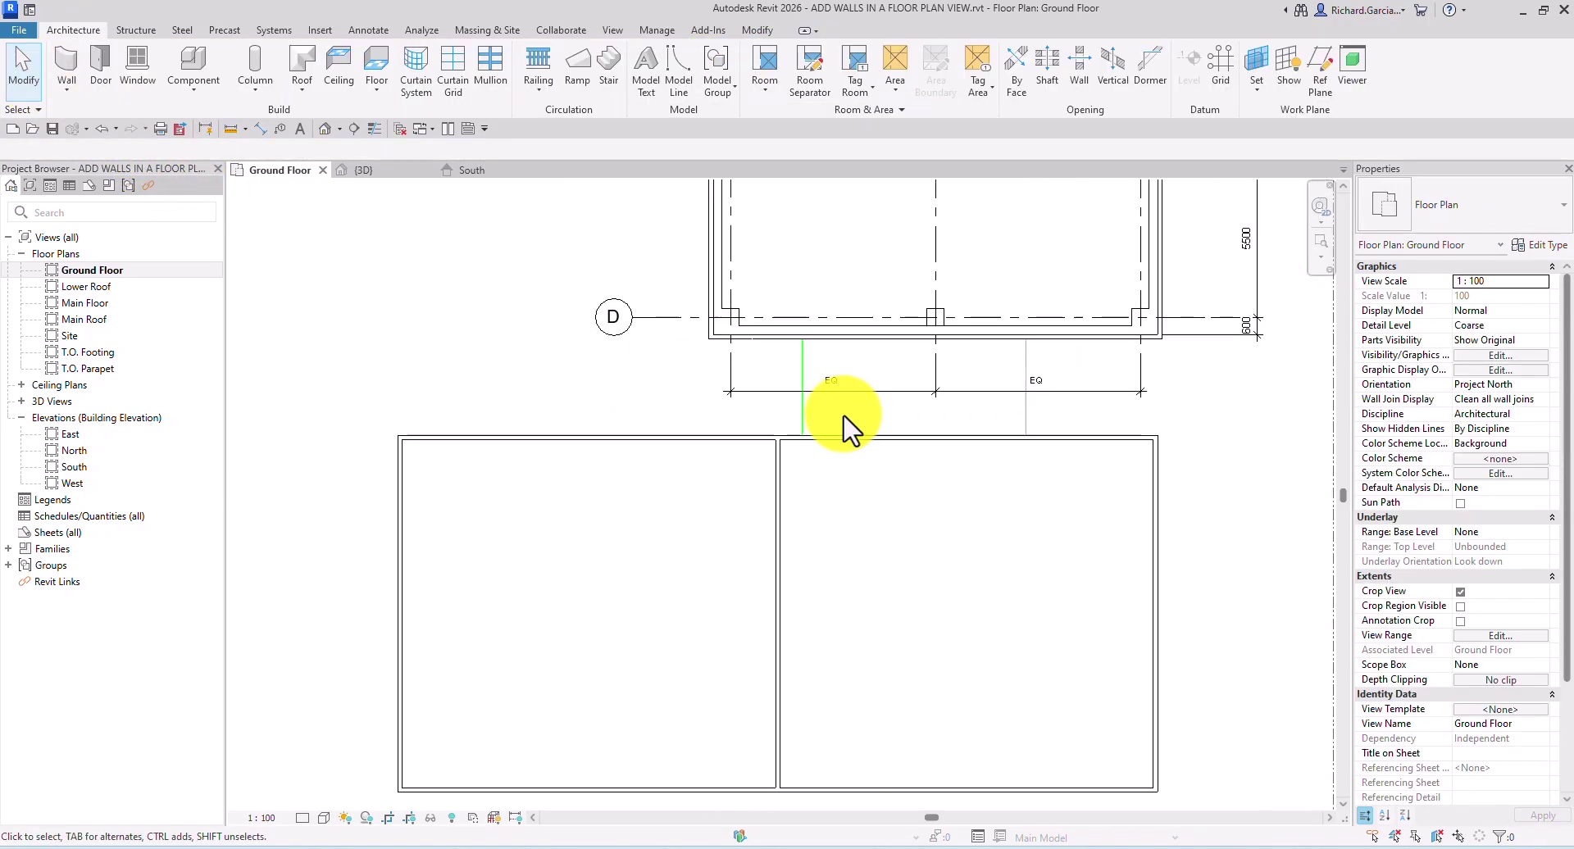
Step: Set the dividing wall's temporary dimension to the middle vertical grid line of the upper building to 3600 mm, and deselect the wall
scroll(819, 515, up, 2)
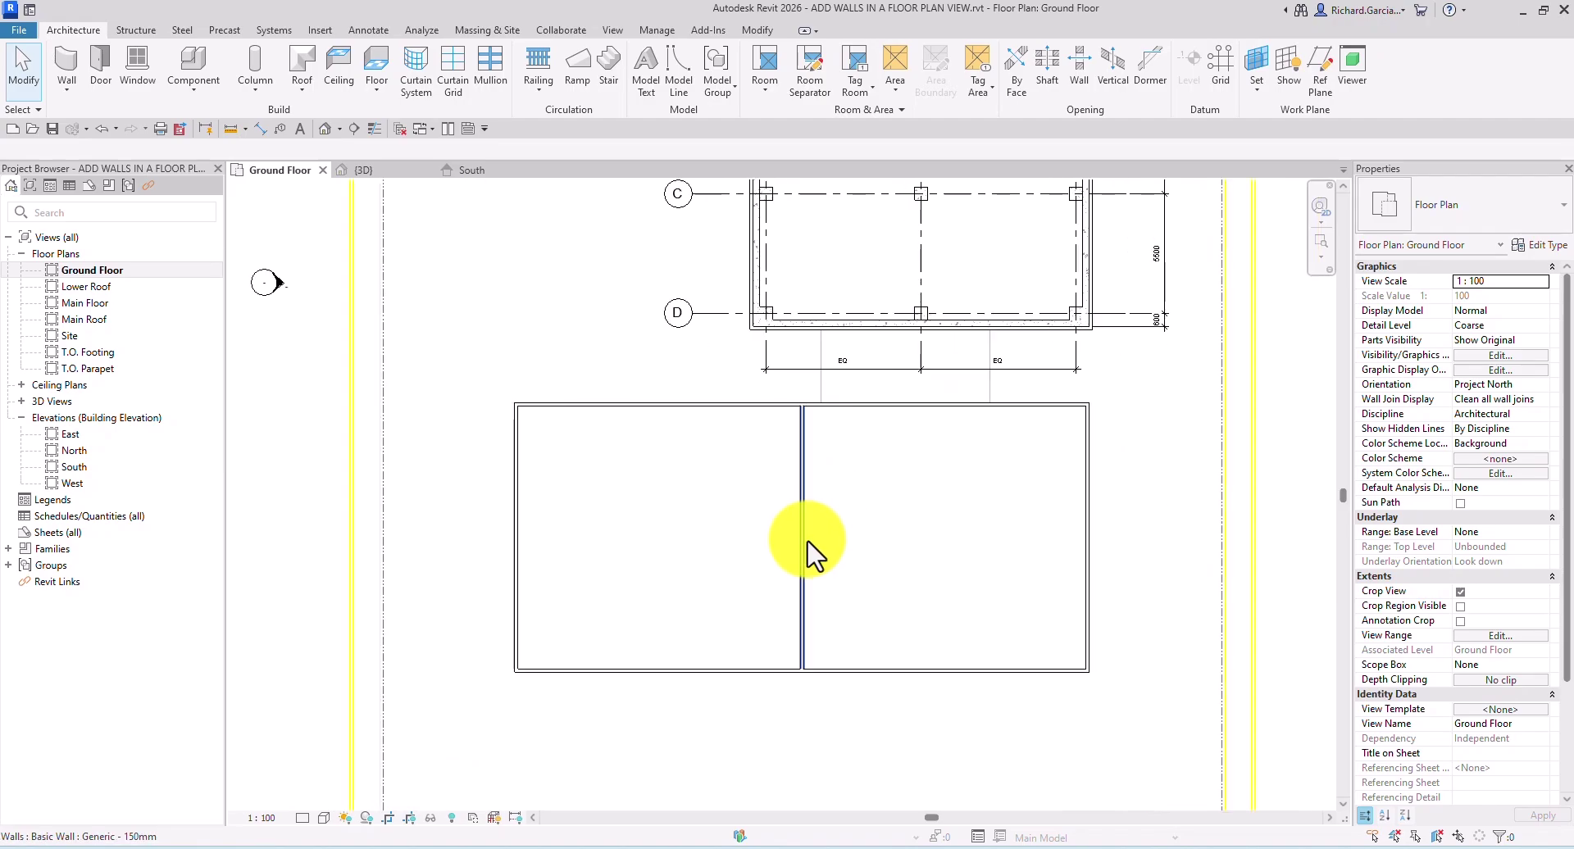
click(805, 542)
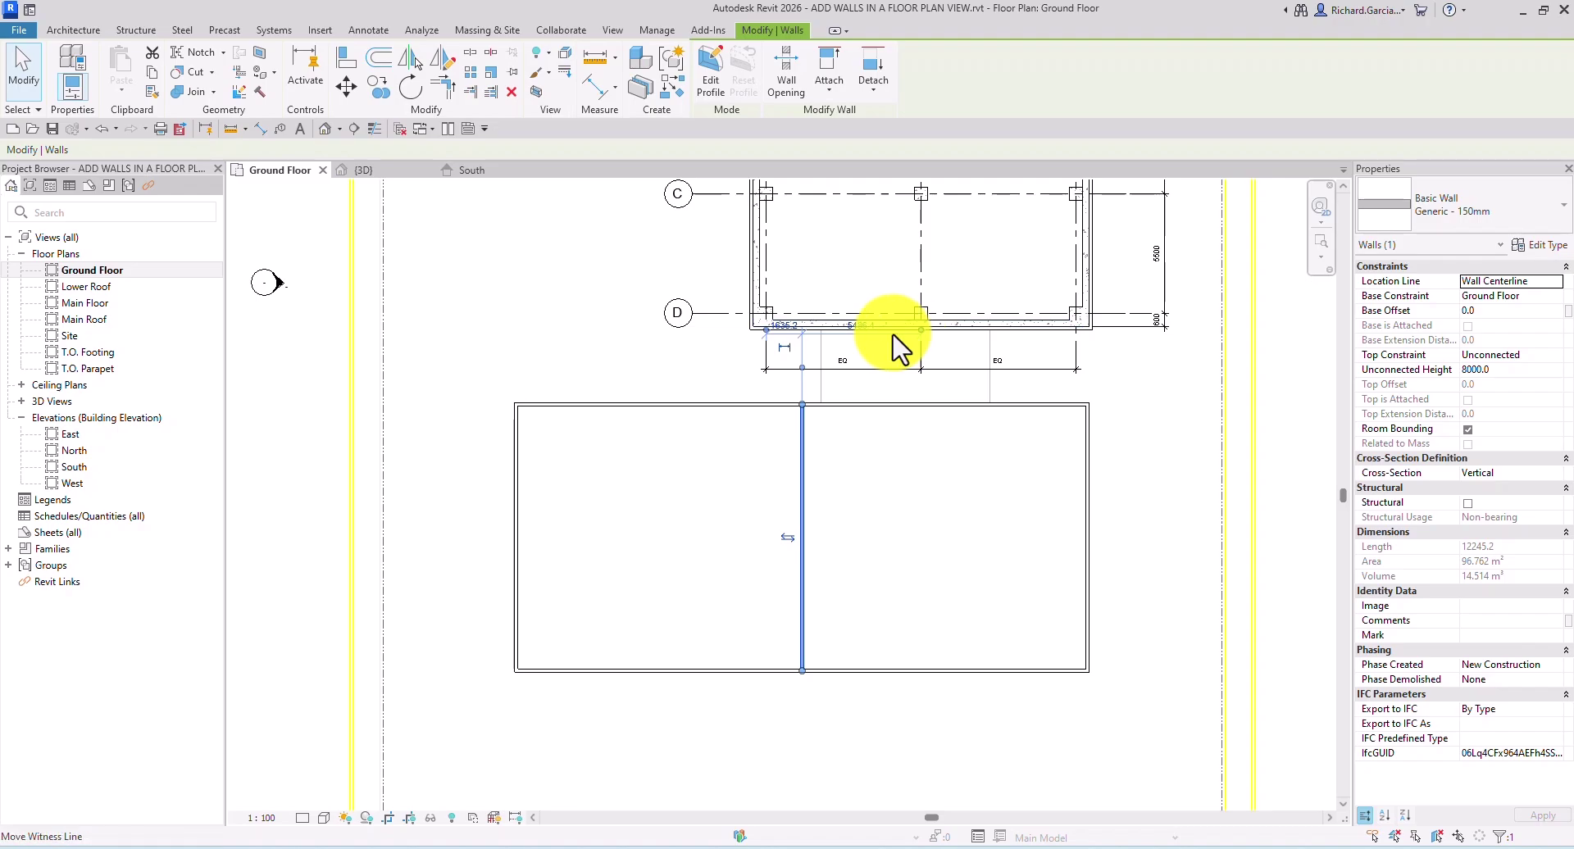
scroll(818, 351, up, 4)
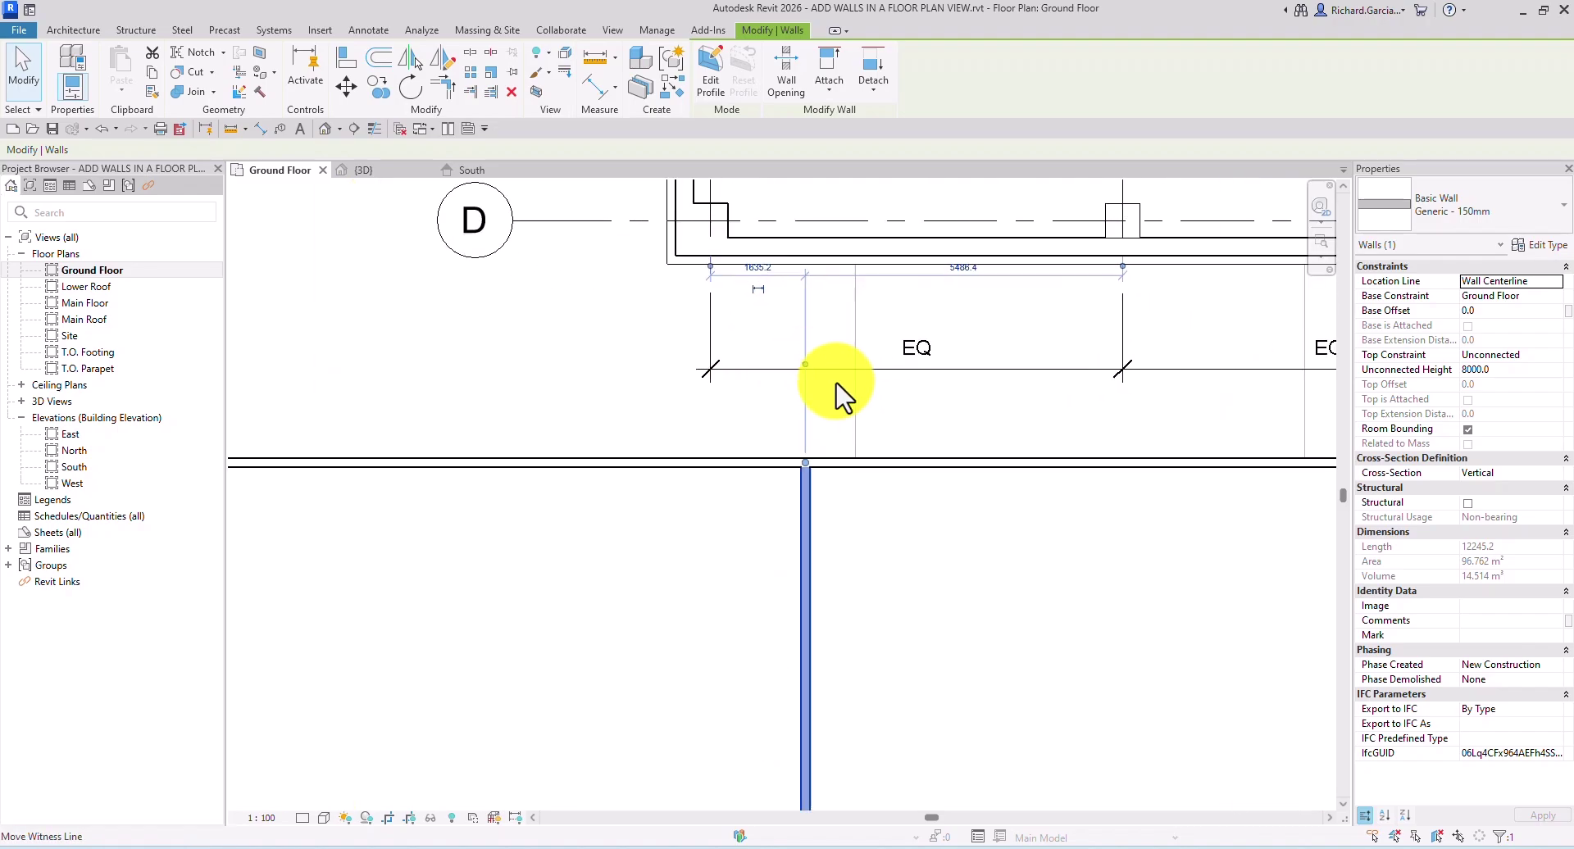
middle_drag(844, 389, 859, 443)
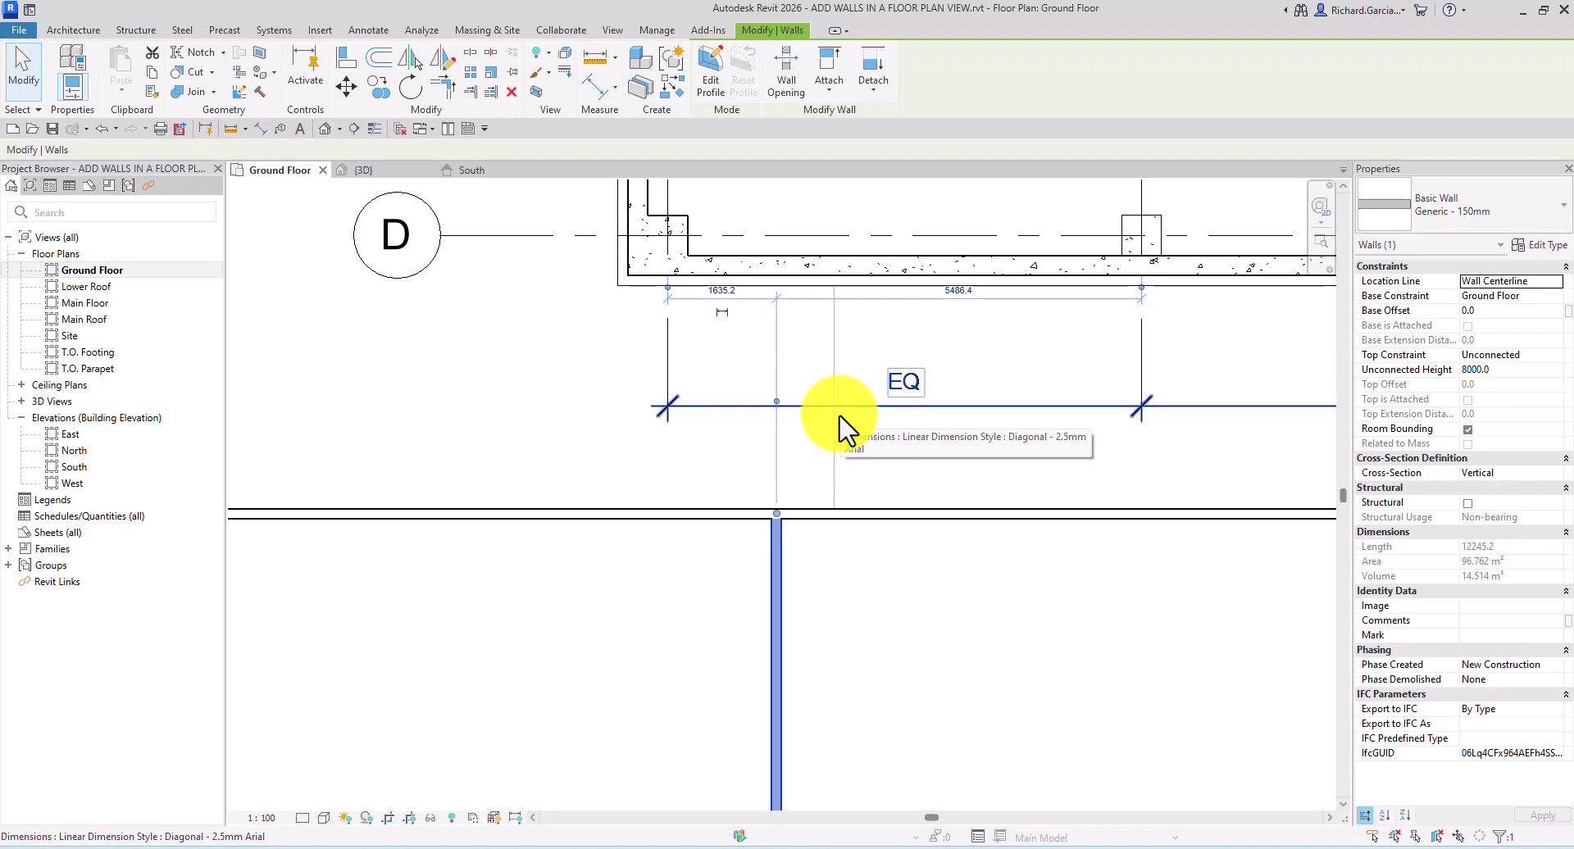
click(960, 290)
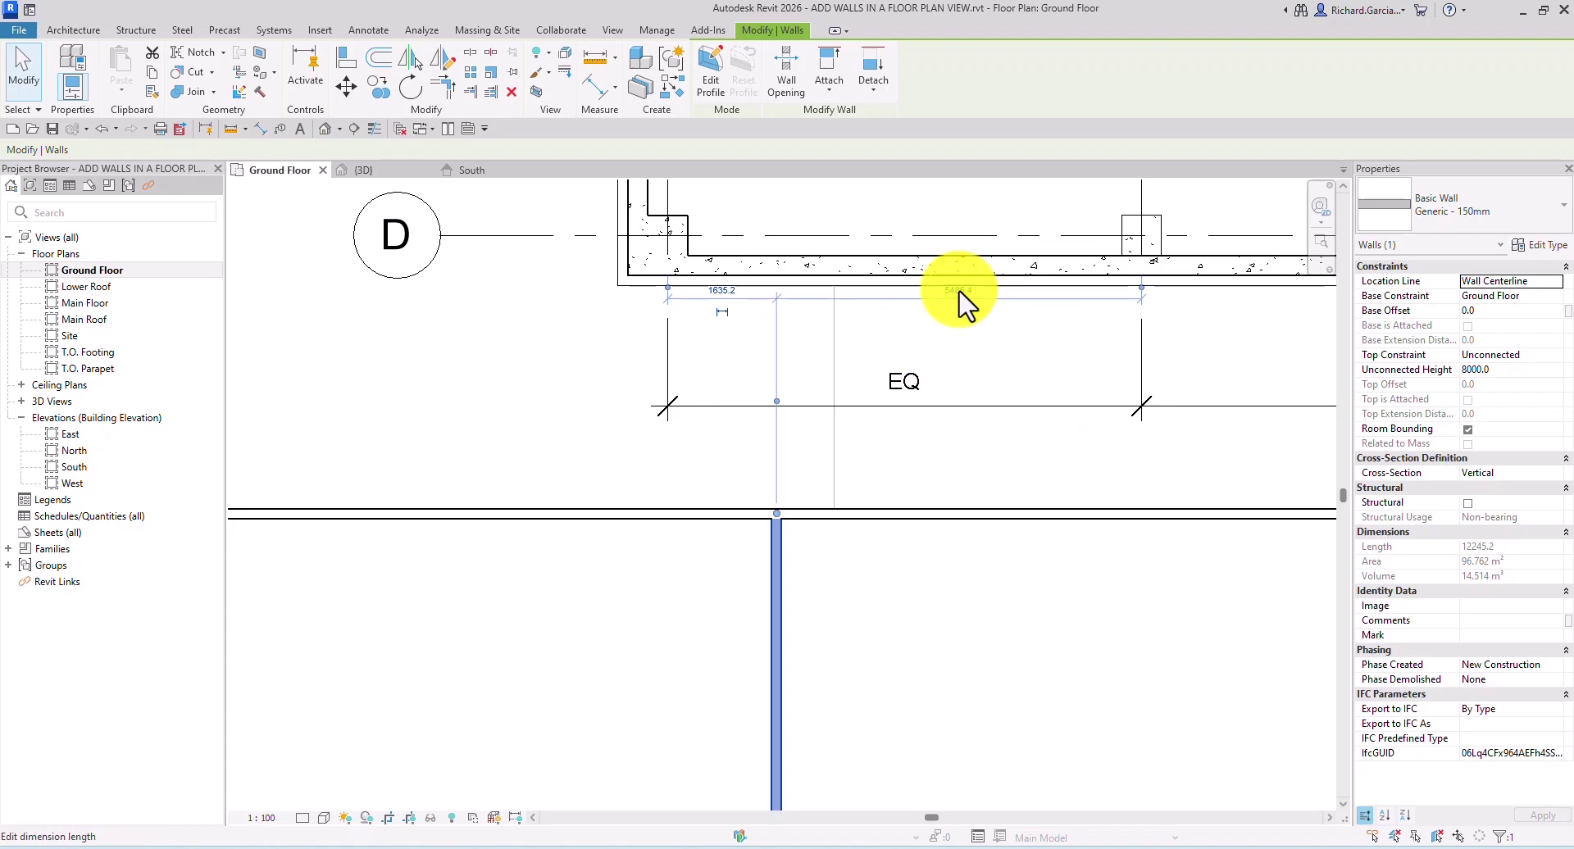
click(959, 290)
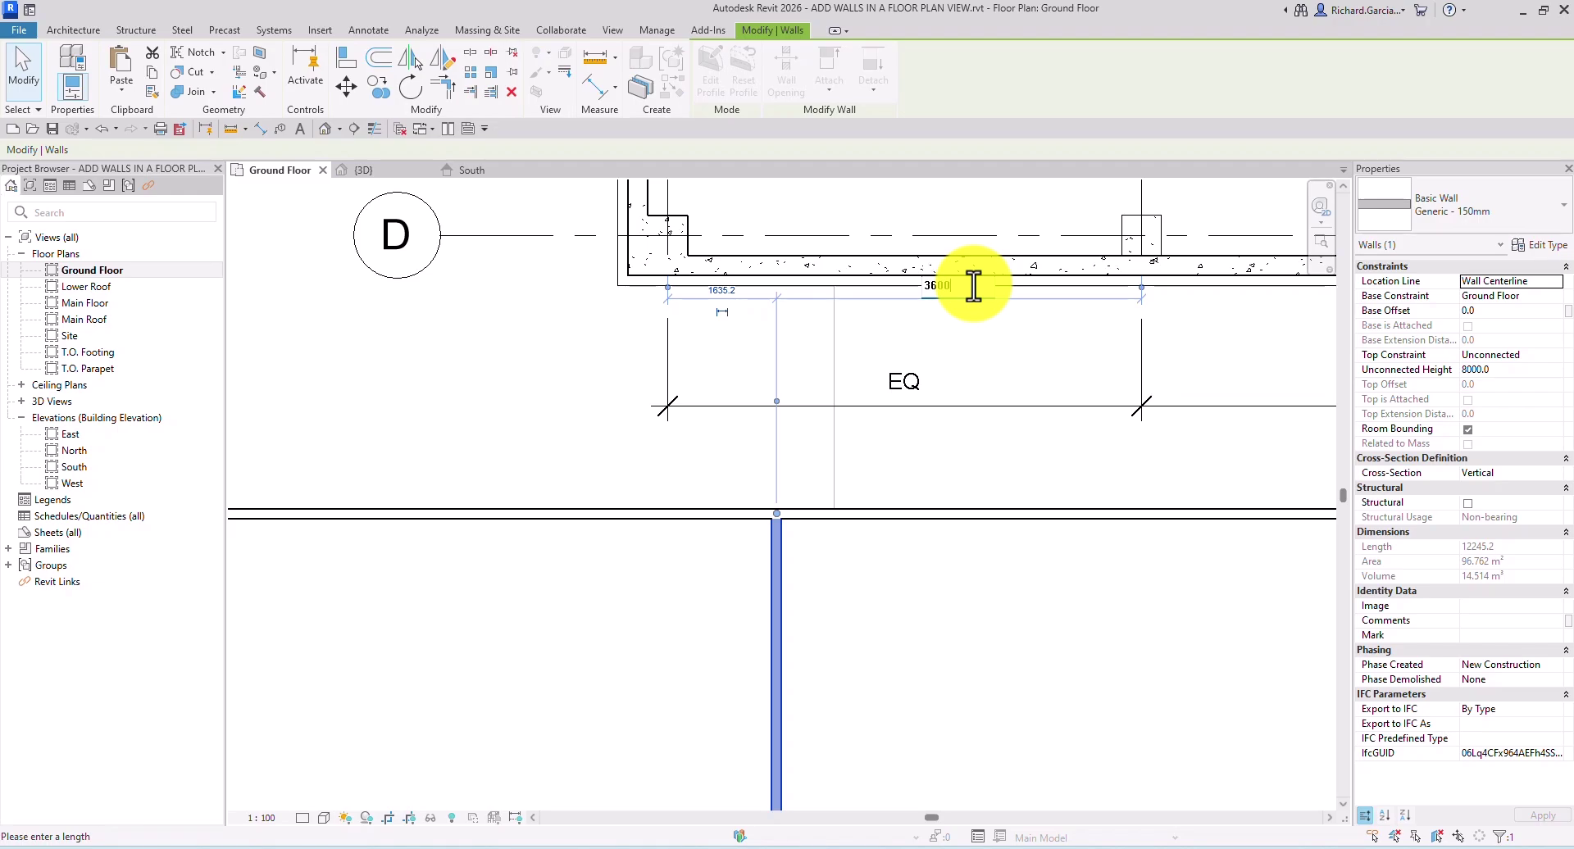
key(Return)
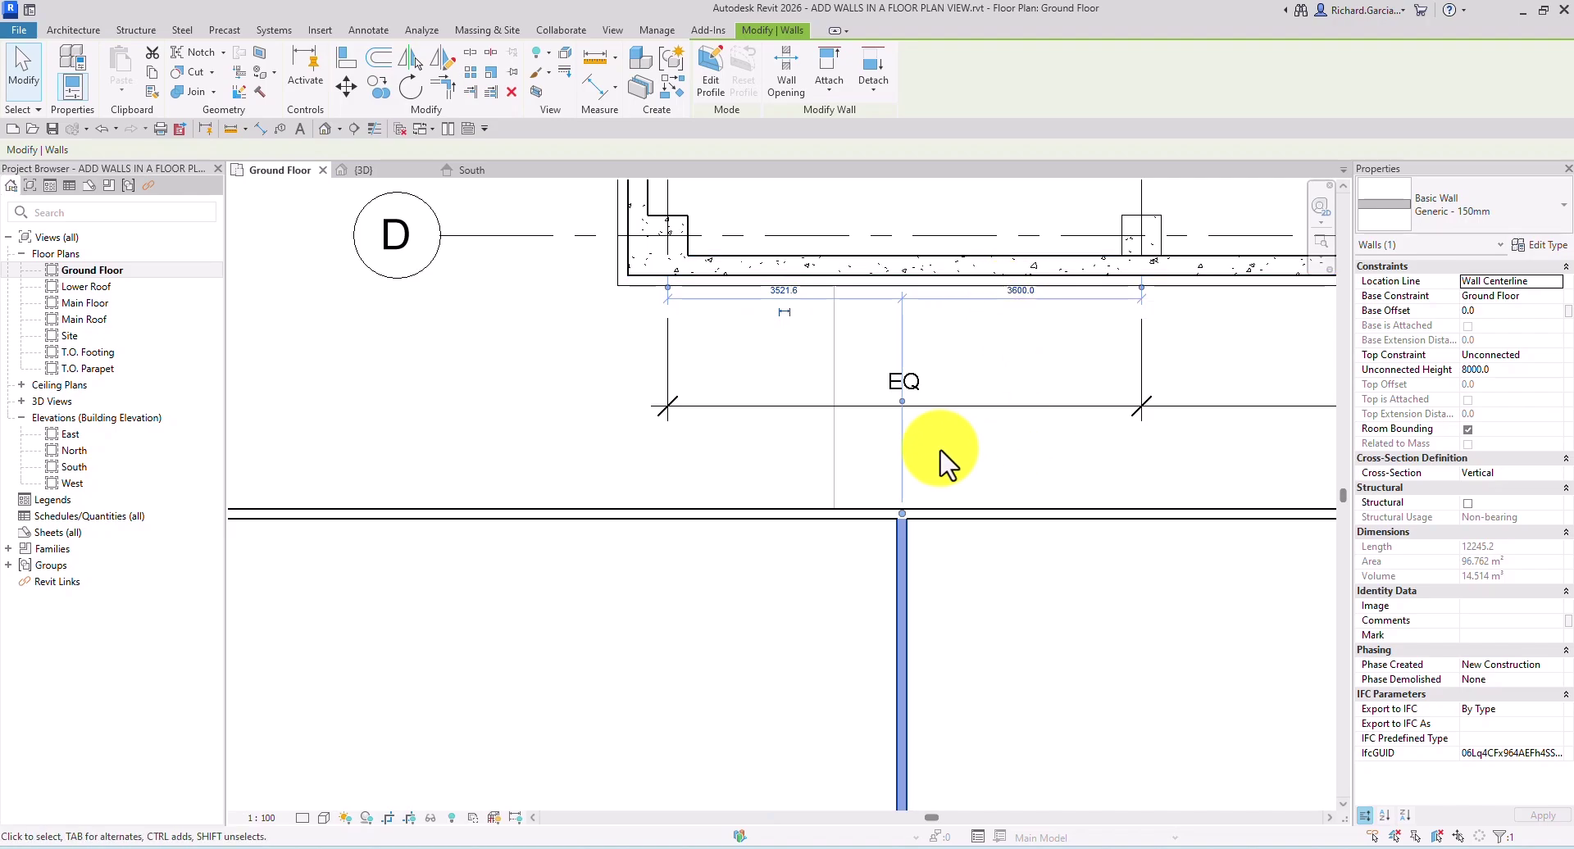
scroll(957, 402, down, 1)
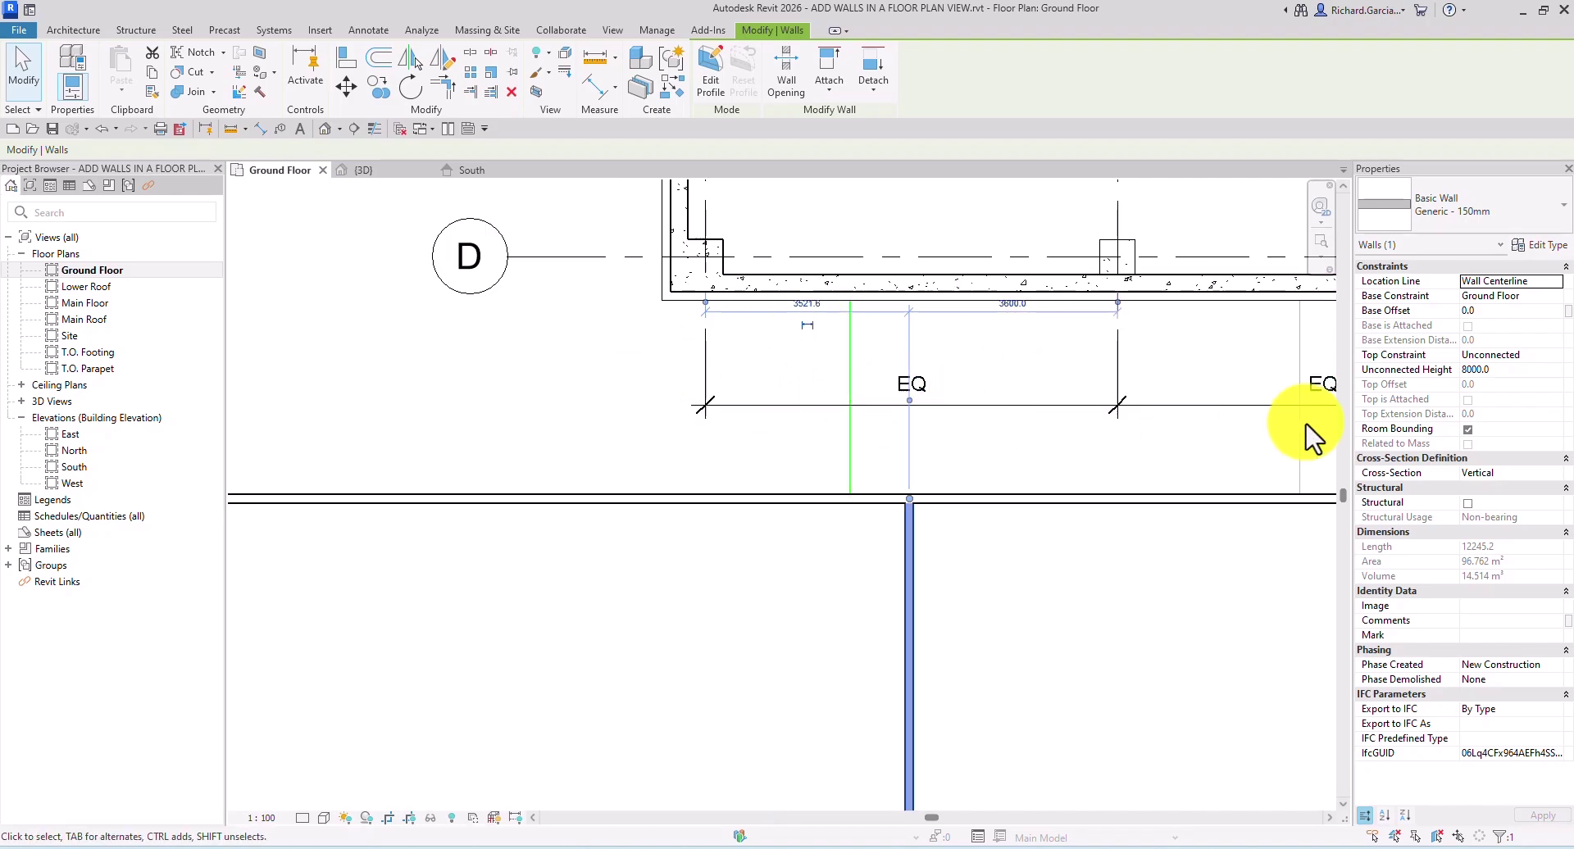
click(476, 385)
scroll(541, 348, down, 4)
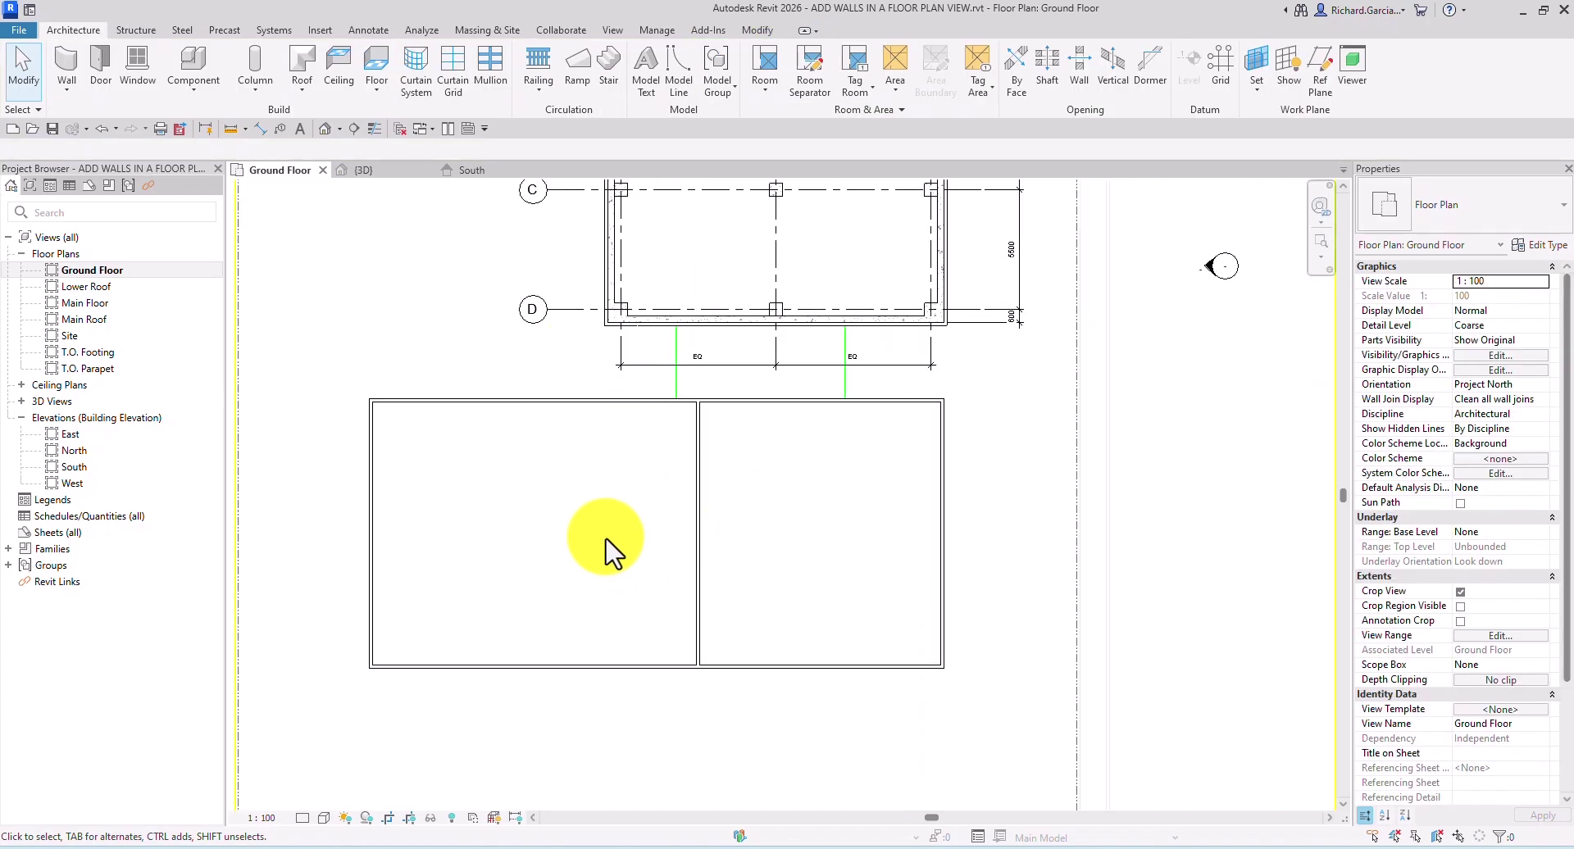
Step: Examine the temporary dimensions of the left outer wall and the upper outer wall, leaving their values unedited, and deselect them
middle_drag(520, 551, 667, 514)
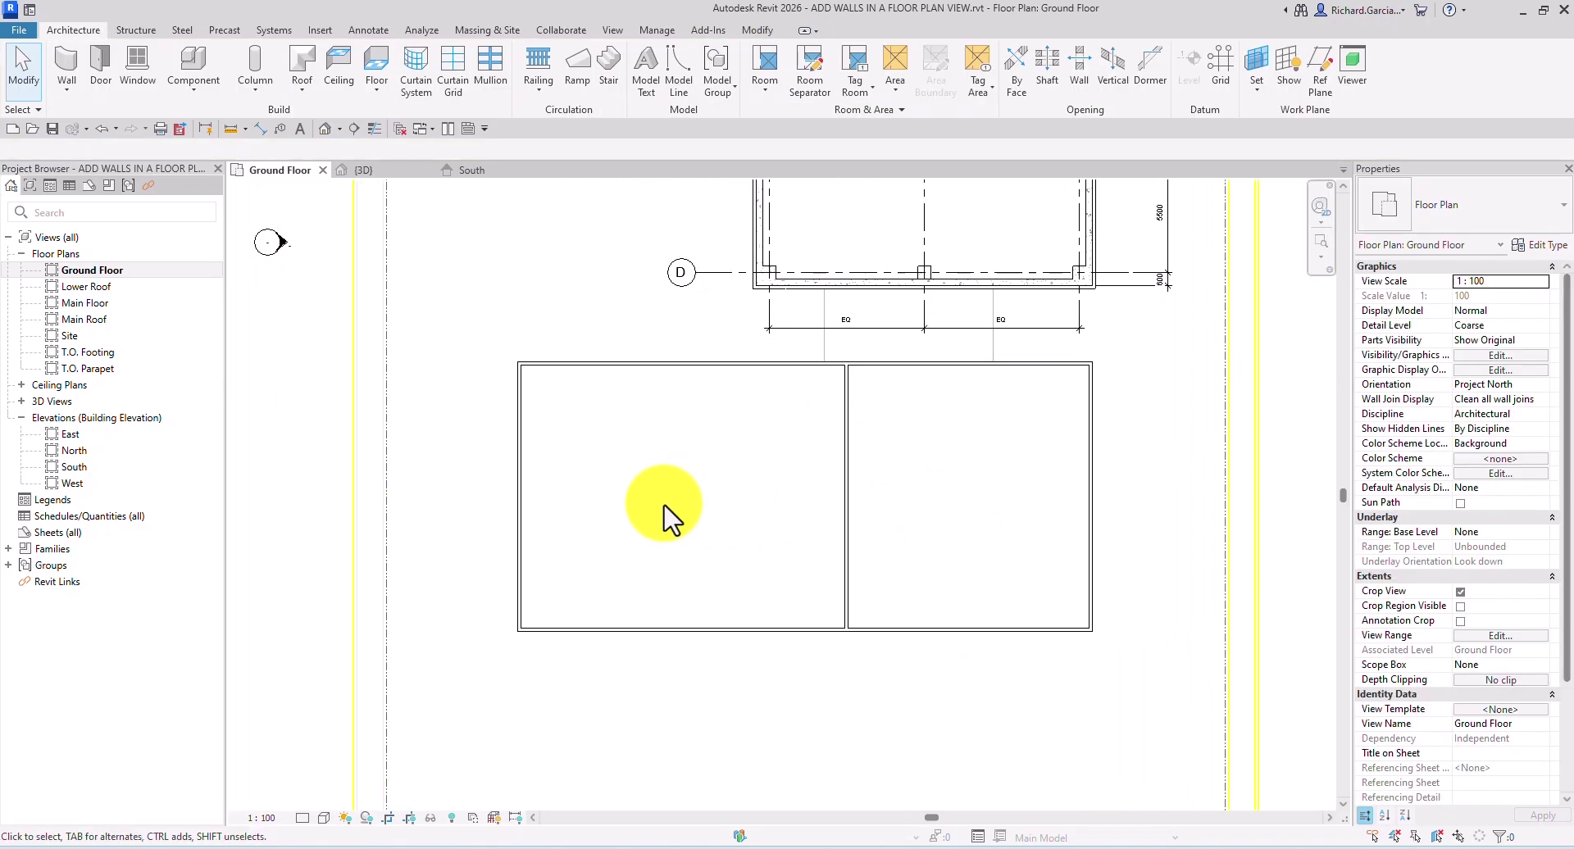
click(526, 447)
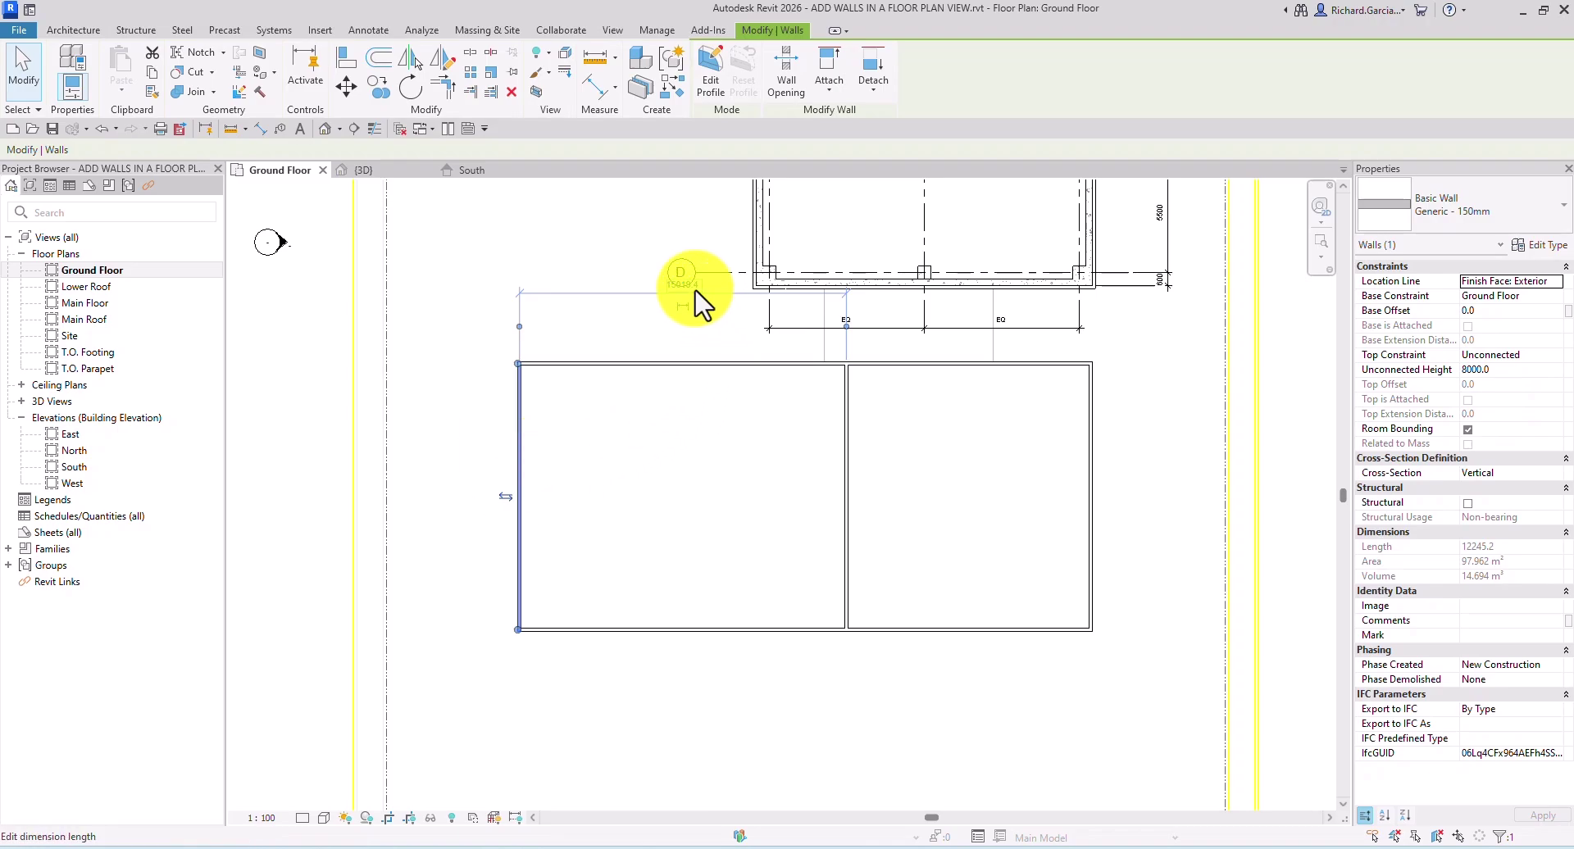
scroll(717, 316, up, 3)
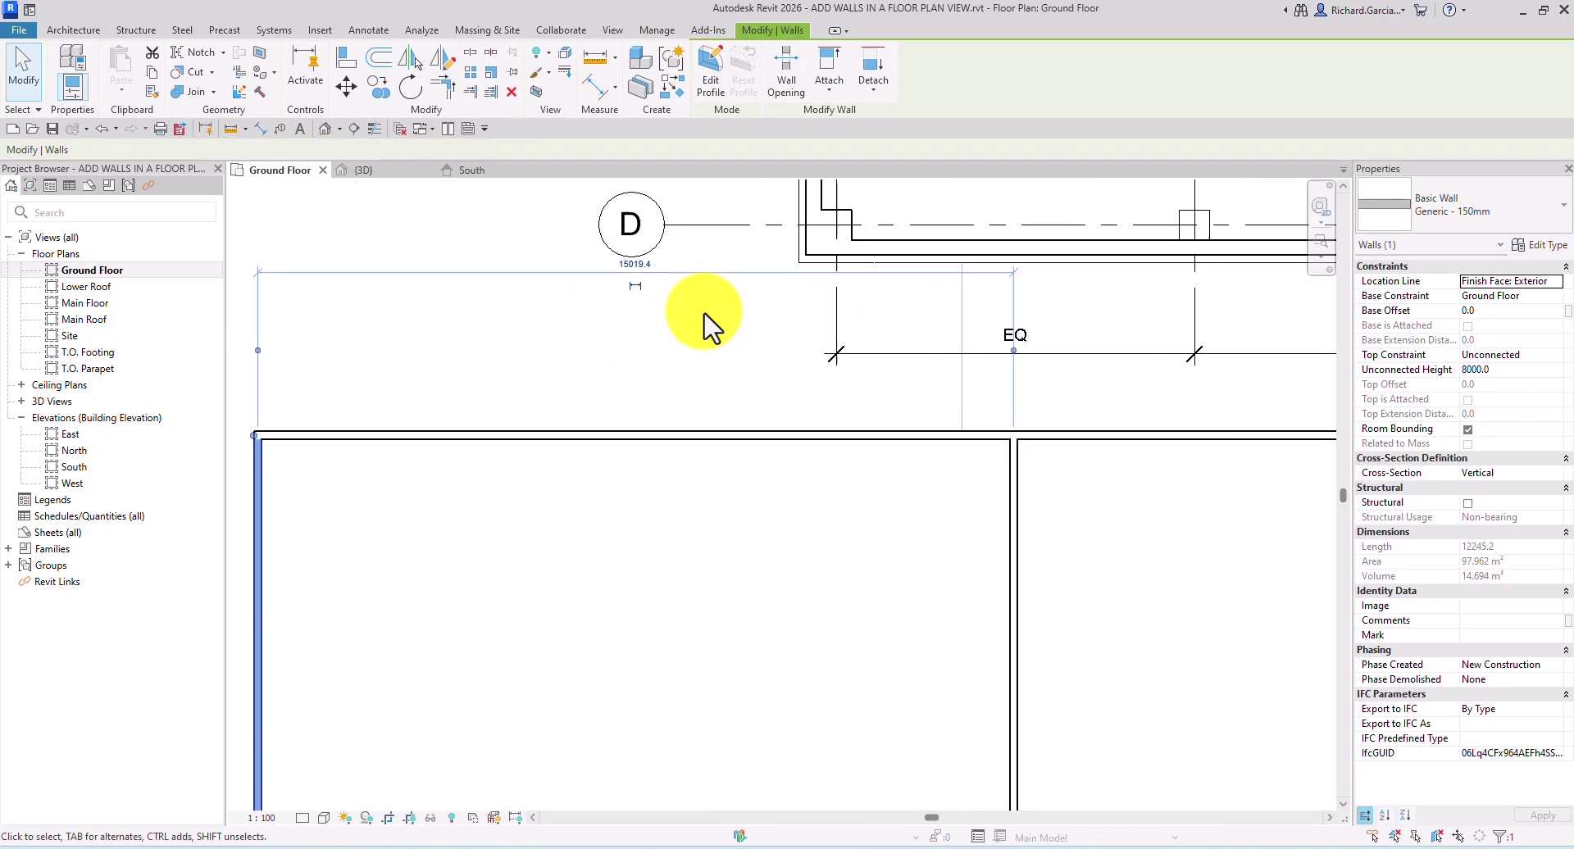
click(647, 275)
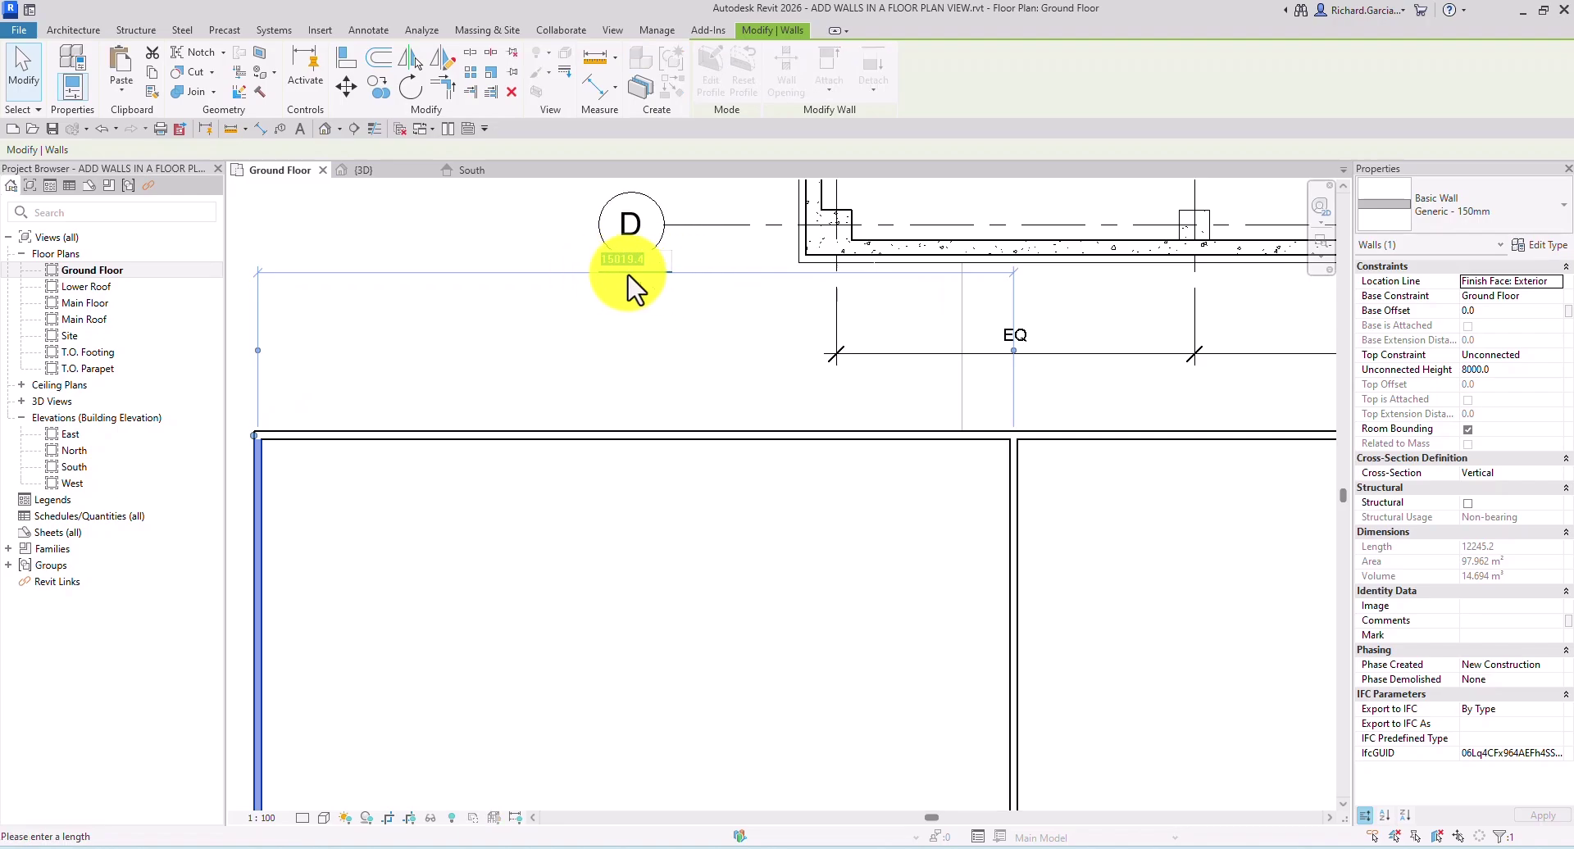
key(Escape)
scroll(643, 350, down, 4)
key(Escape)
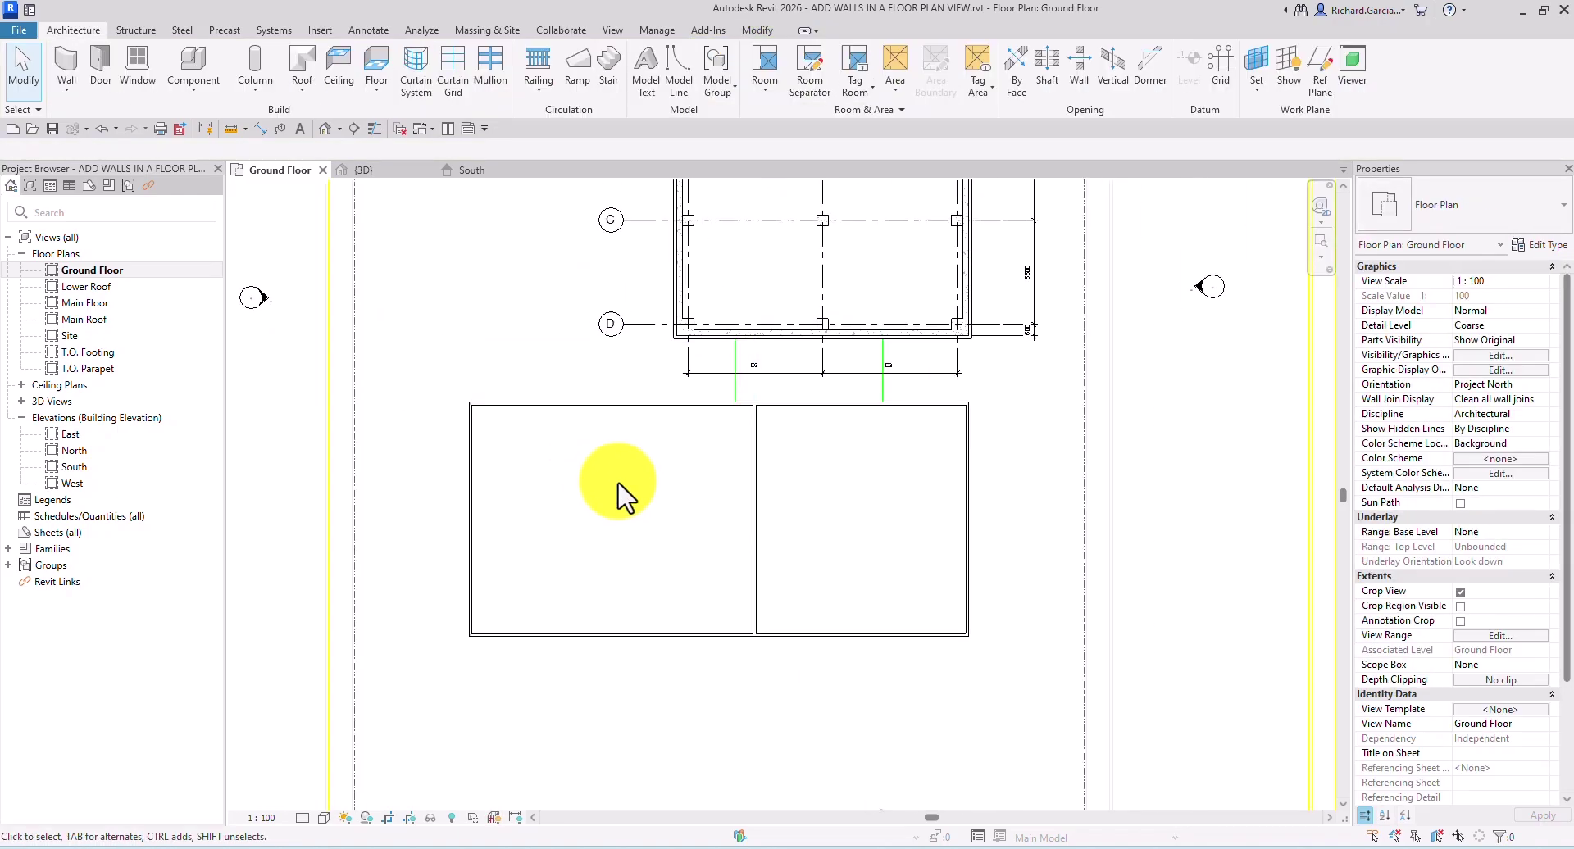
click(587, 405)
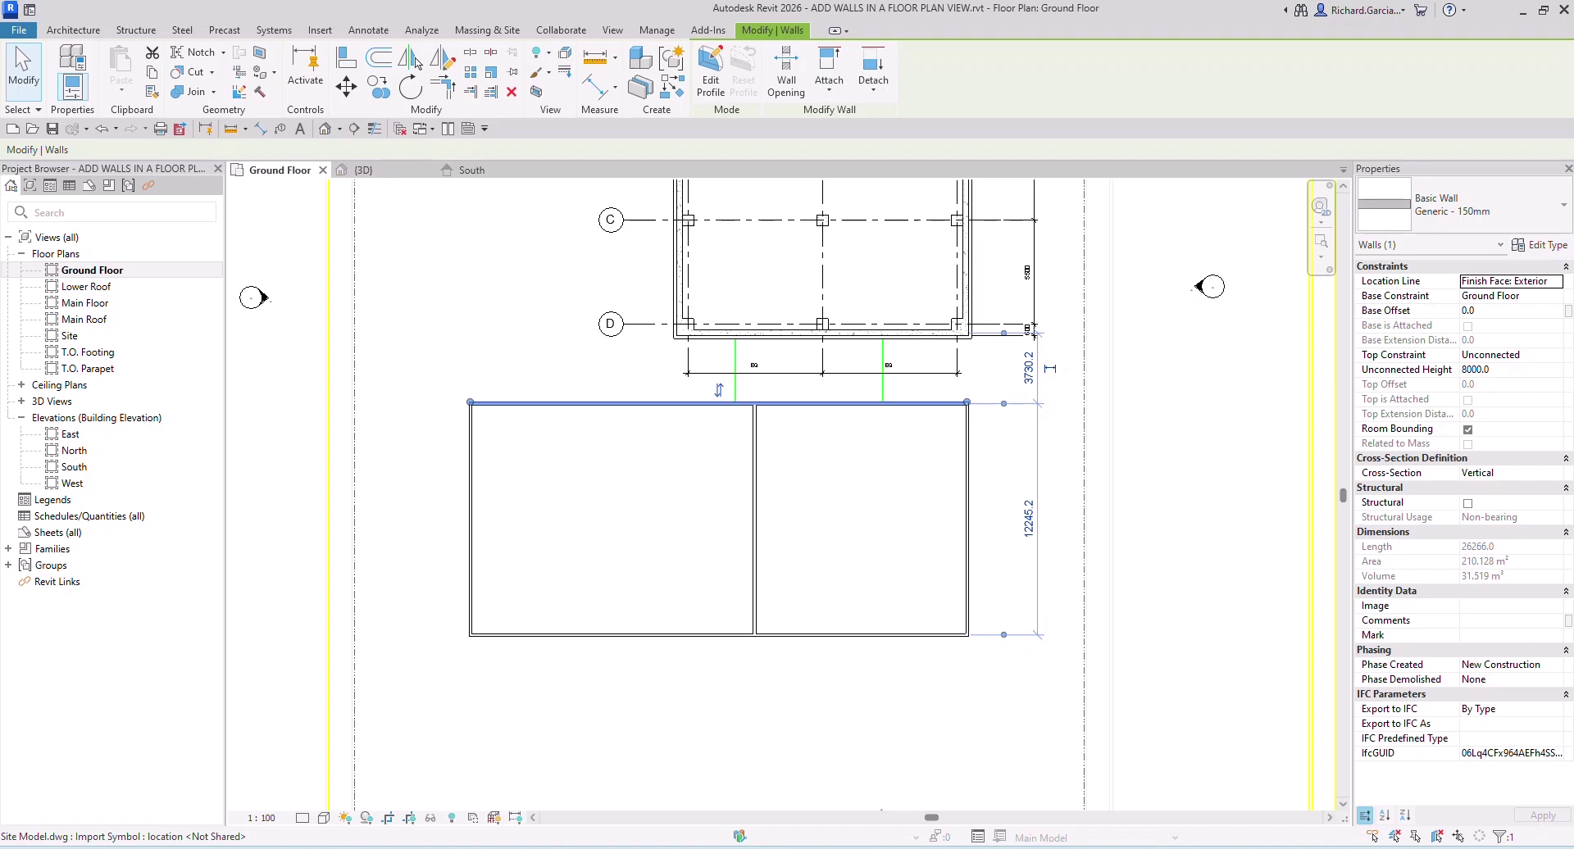
click(882, 485)
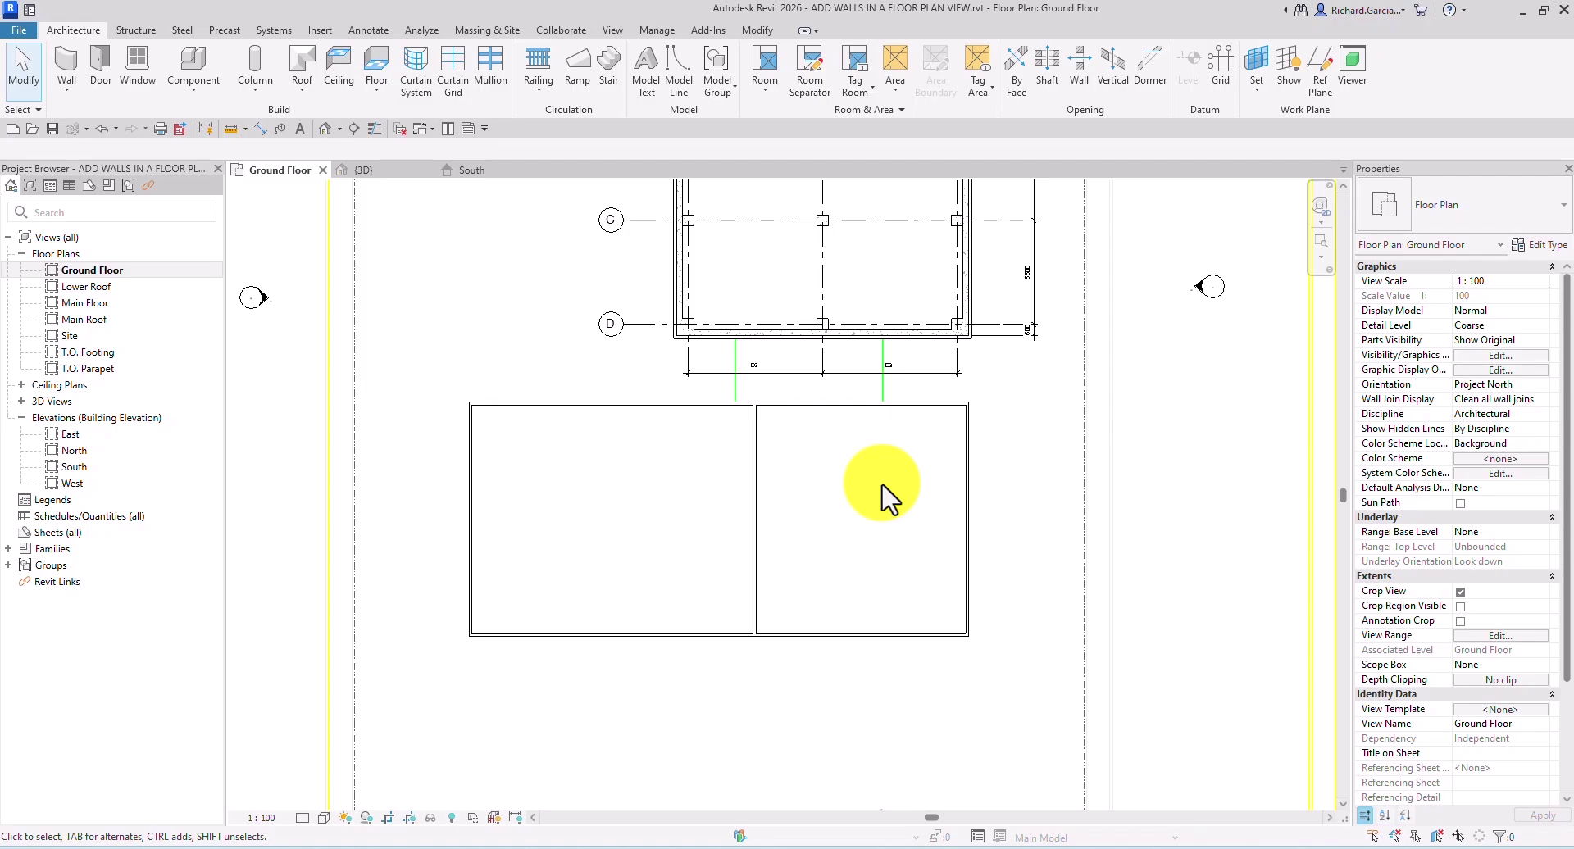
Step: Turn off the Select links option in the selection settings
scroll(738, 554, up, 3)
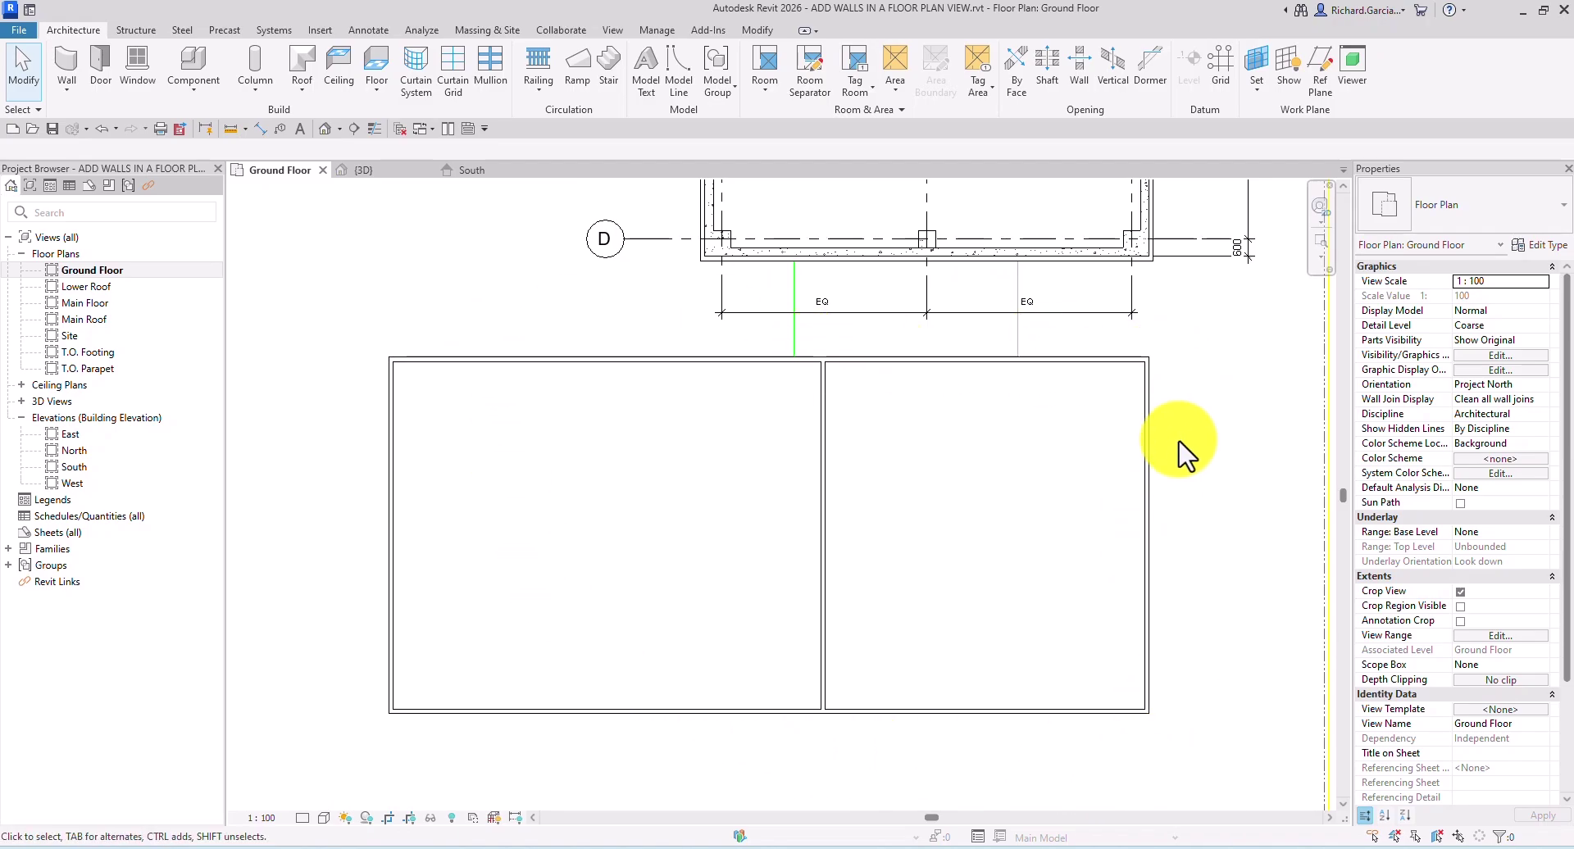
click(27, 112)
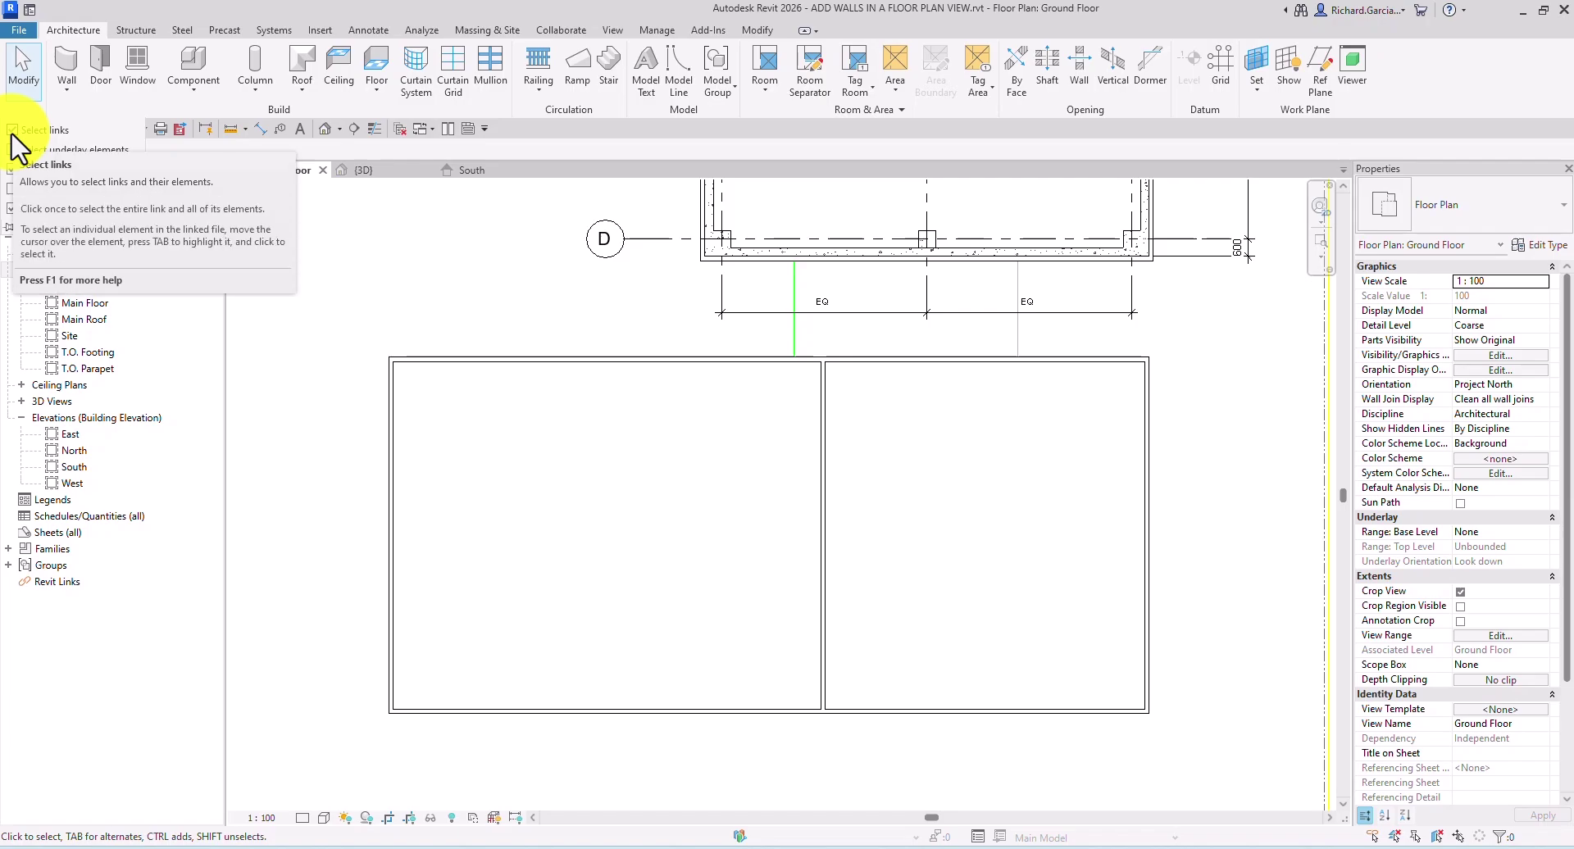
scroll(568, 317, down, 3)
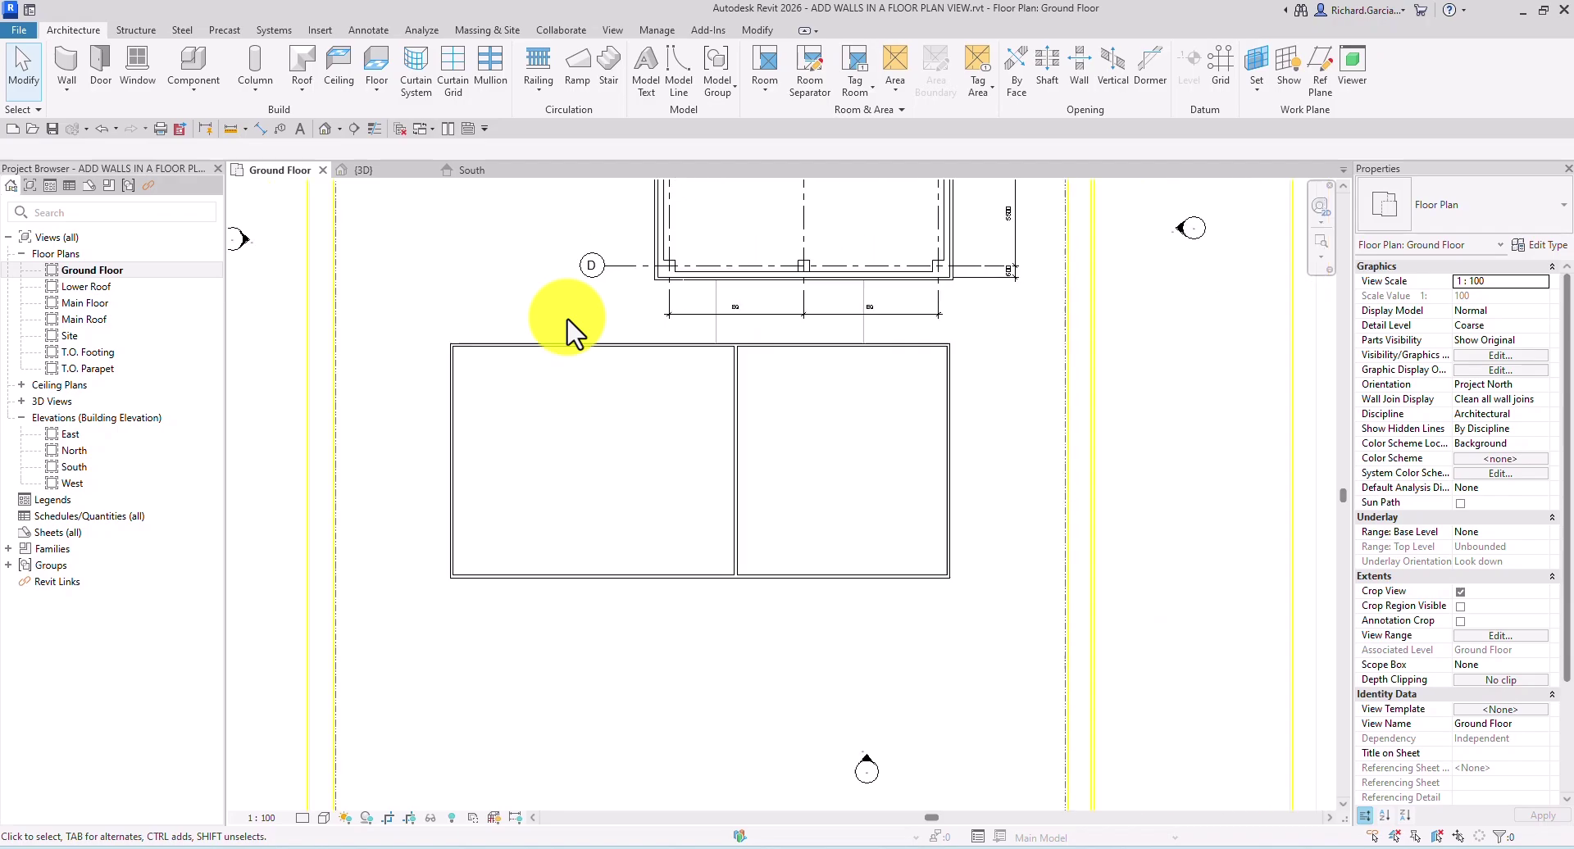
middle_drag(800, 377, 756, 500)
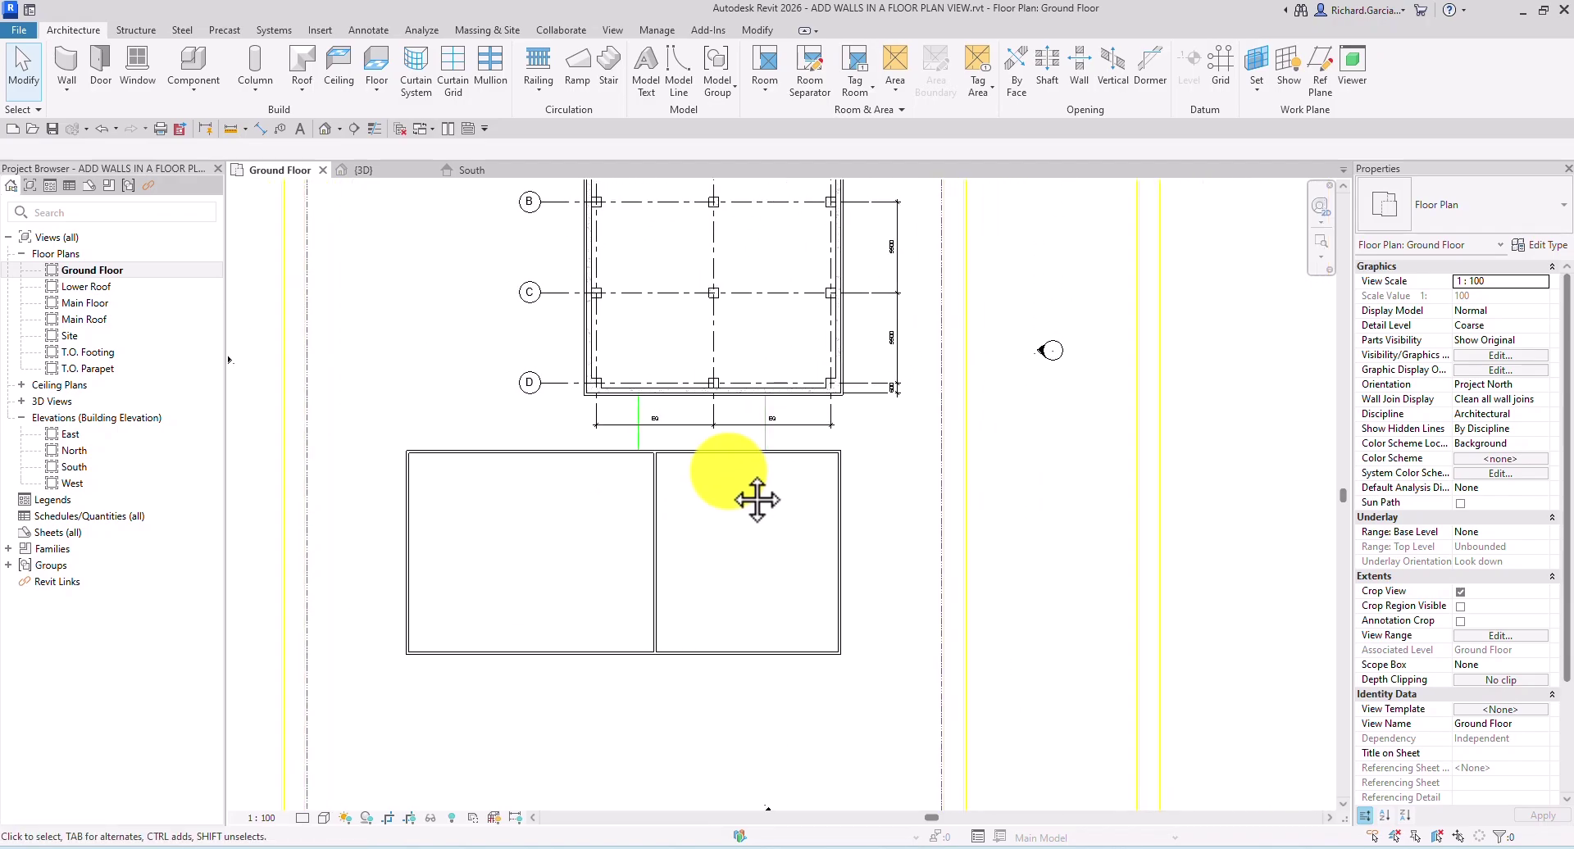
click(23, 109)
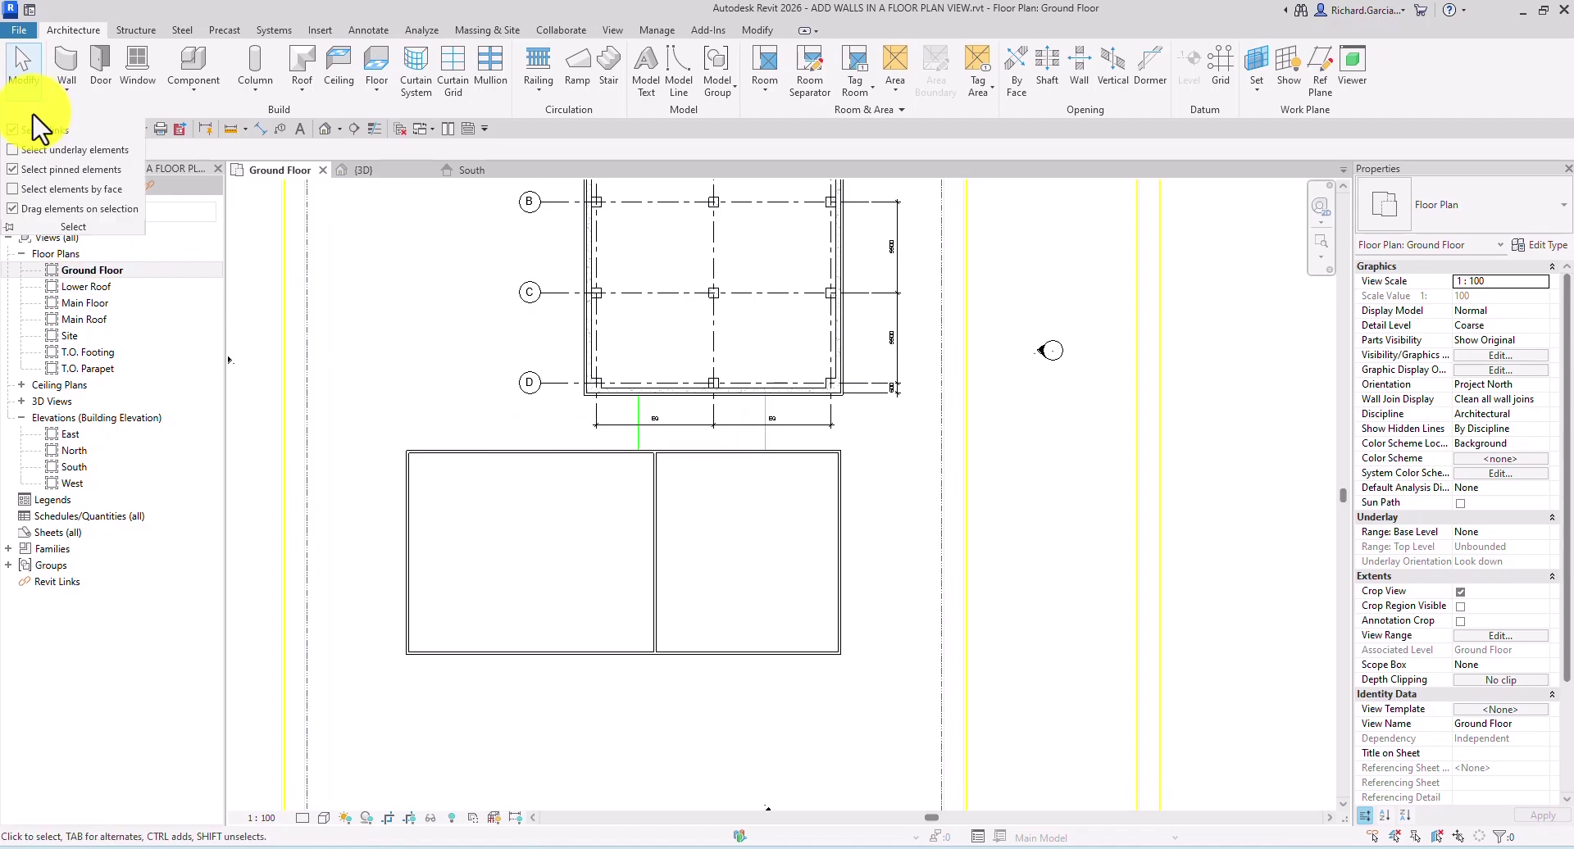
click(18, 133)
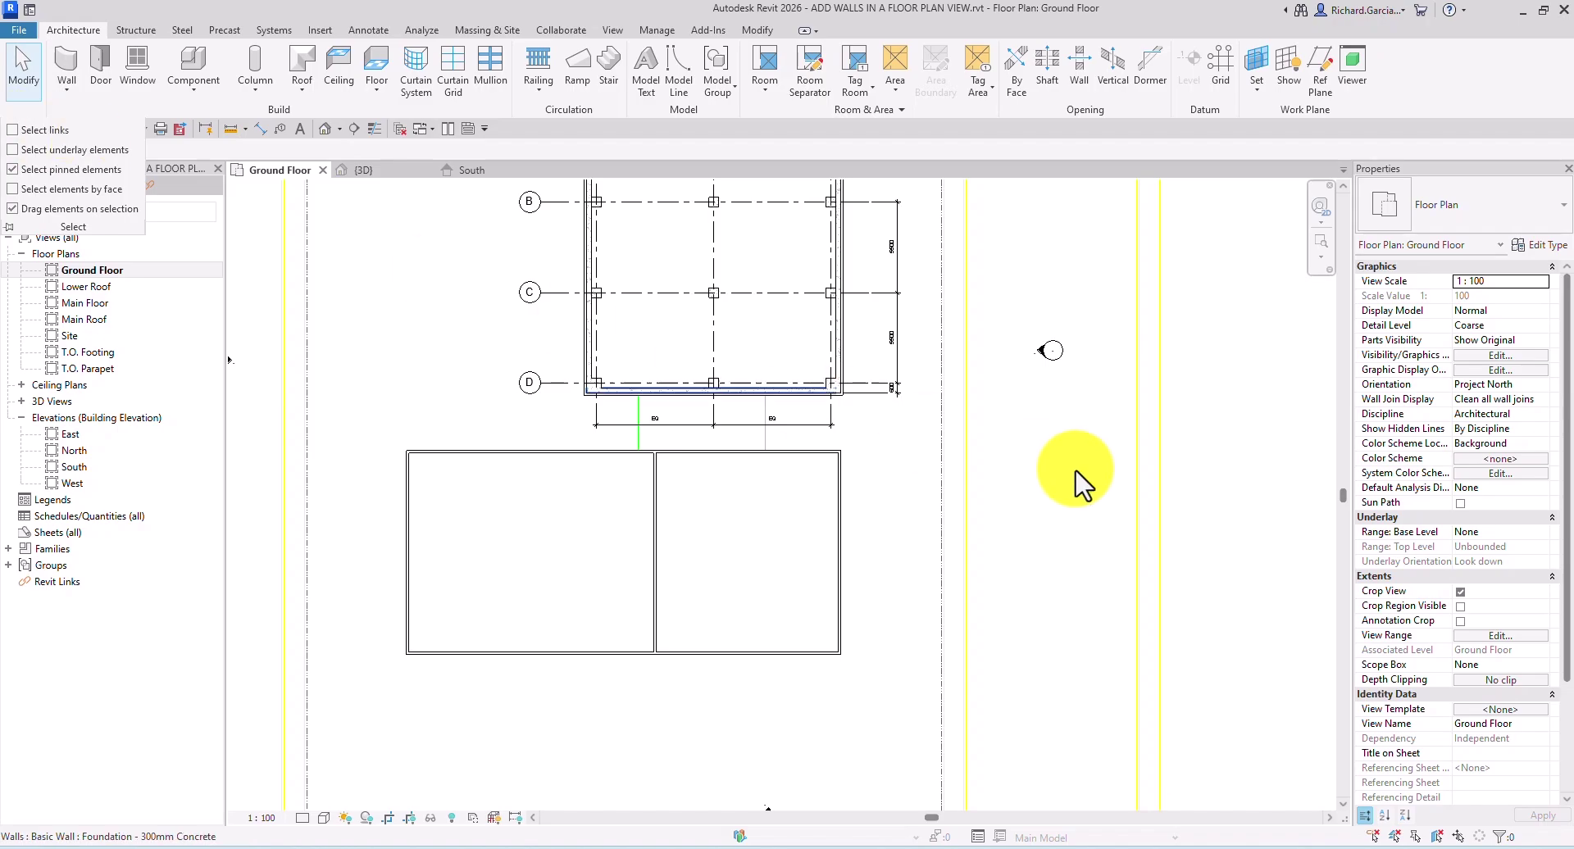
Step: Check whether the imported Site Model.dwg can be selected with link selection off, review the selection options, and deselect the drawing
scroll(749, 487, down, 4)
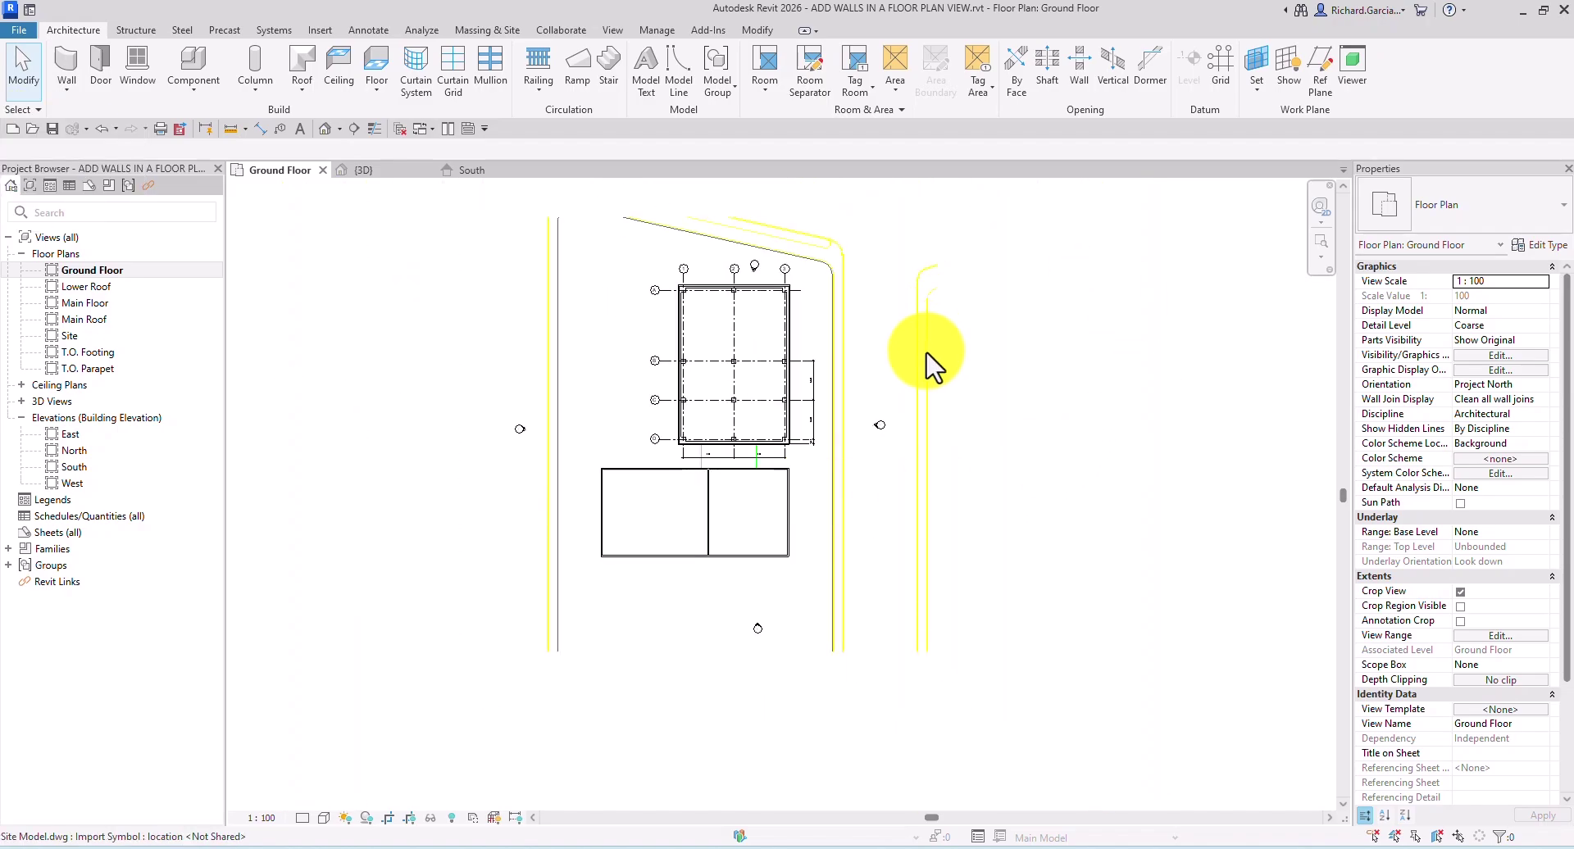
click(908, 316)
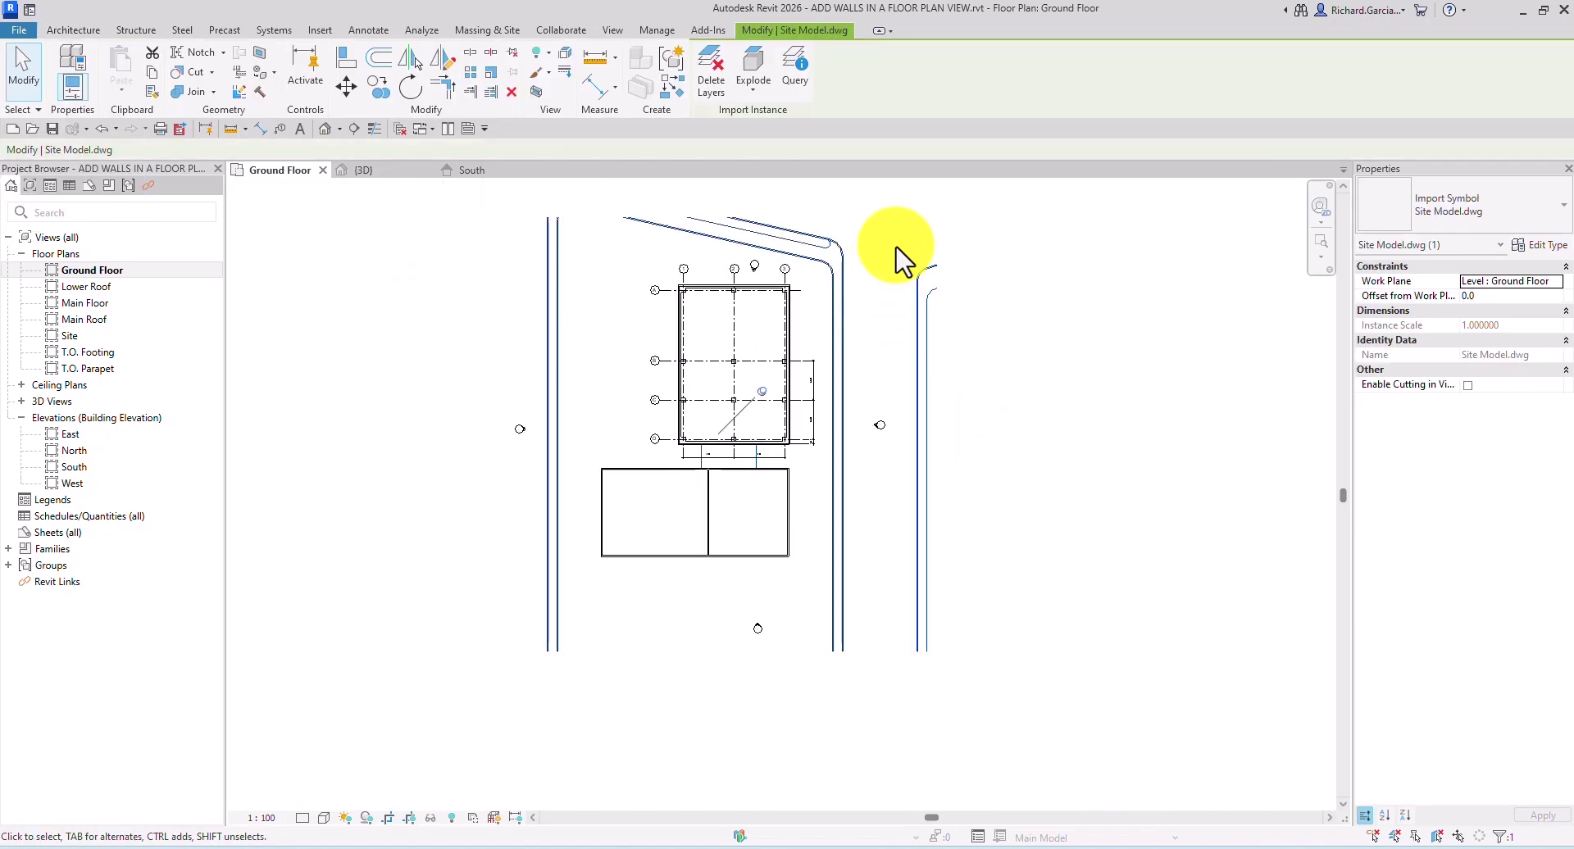
key(Escape)
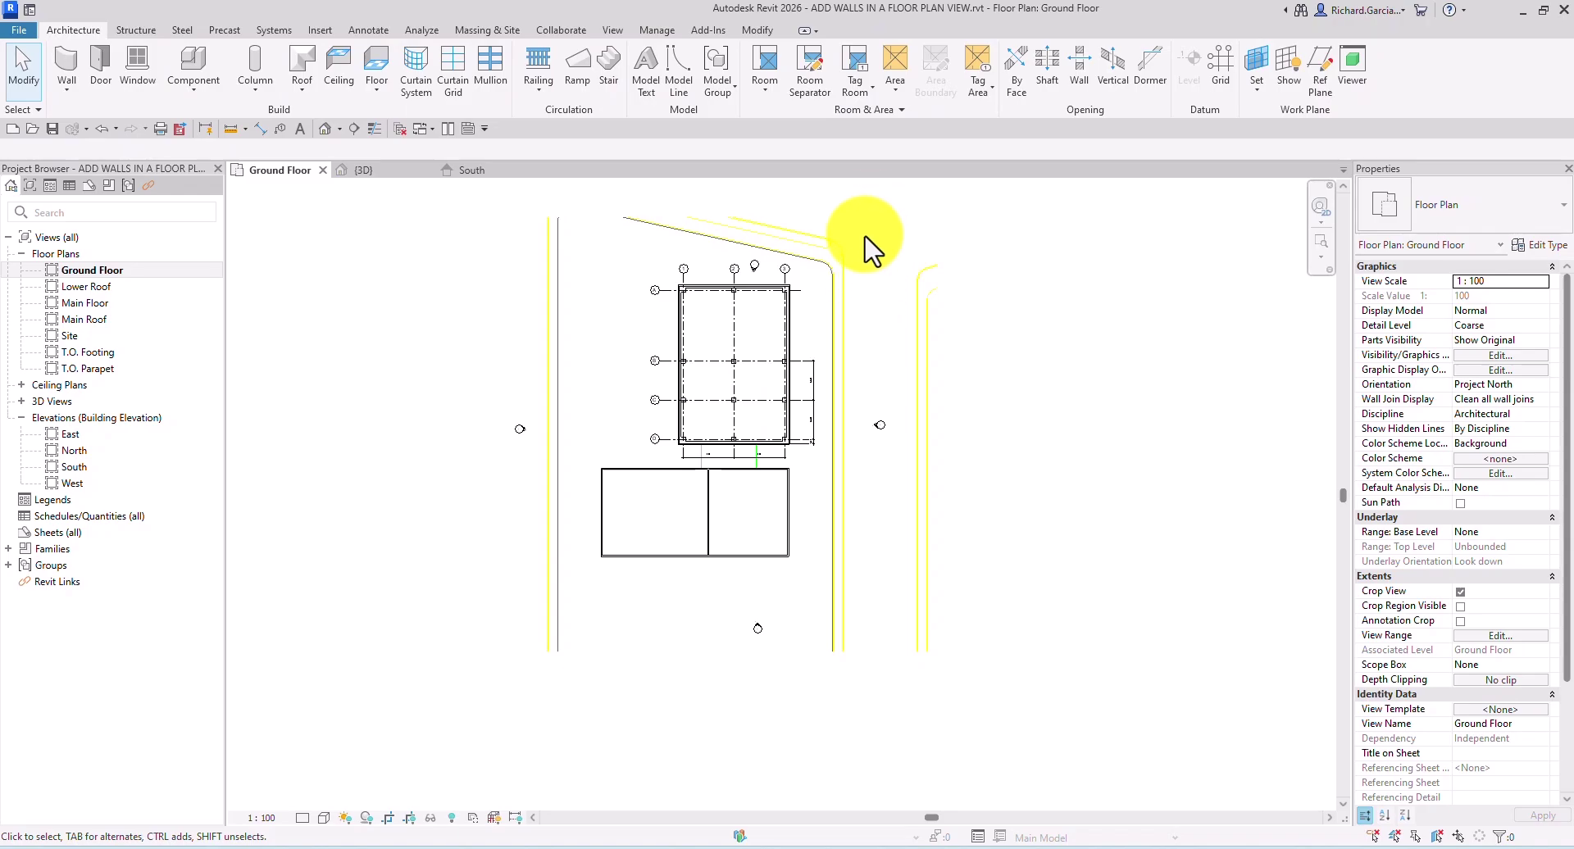
click(918, 316)
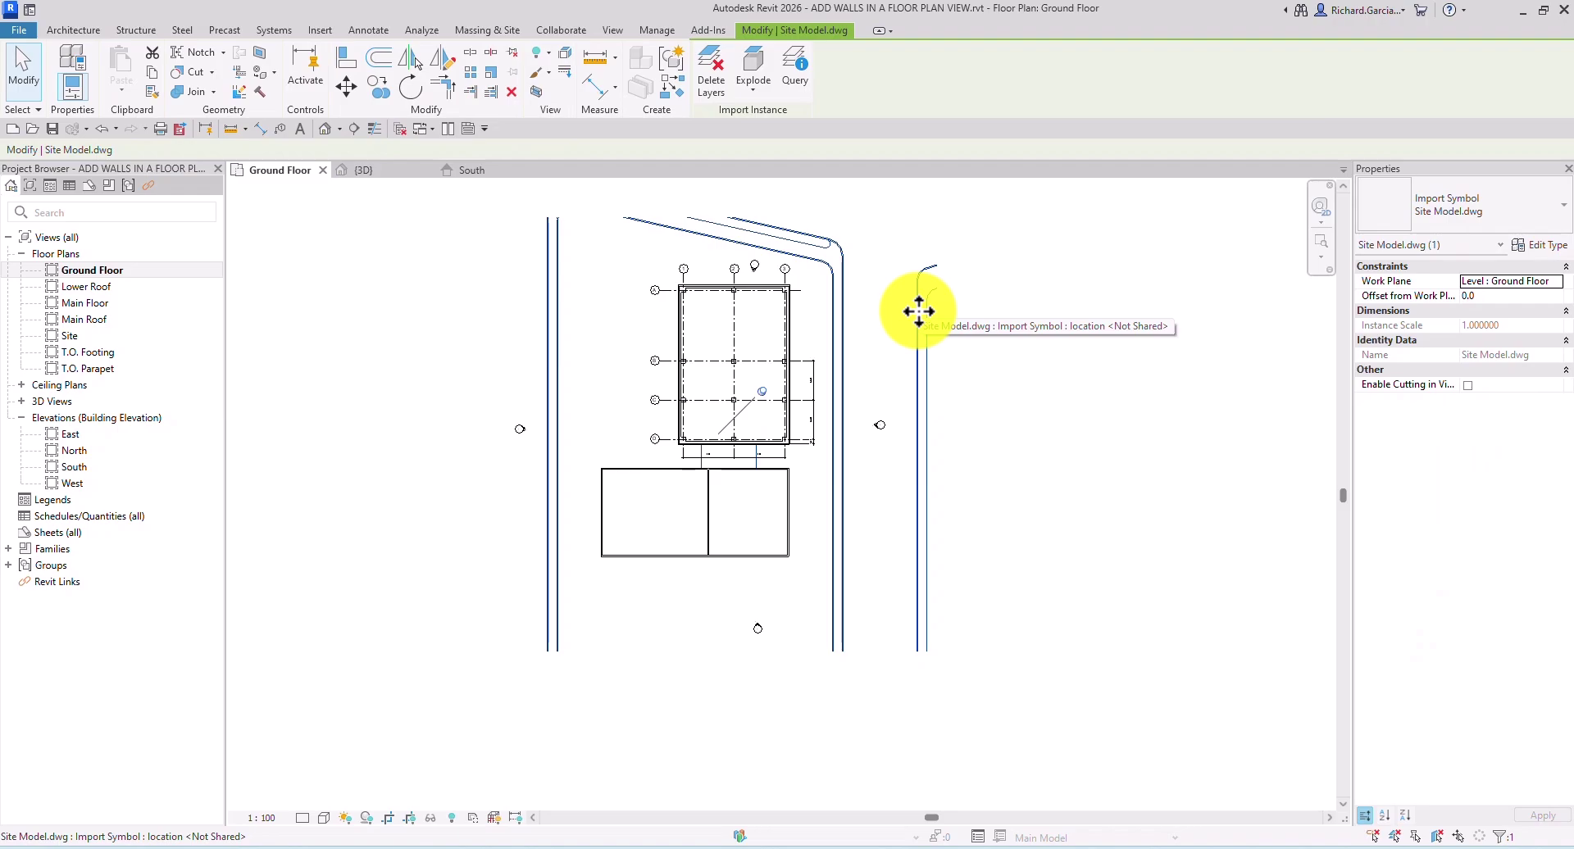
click(1032, 341)
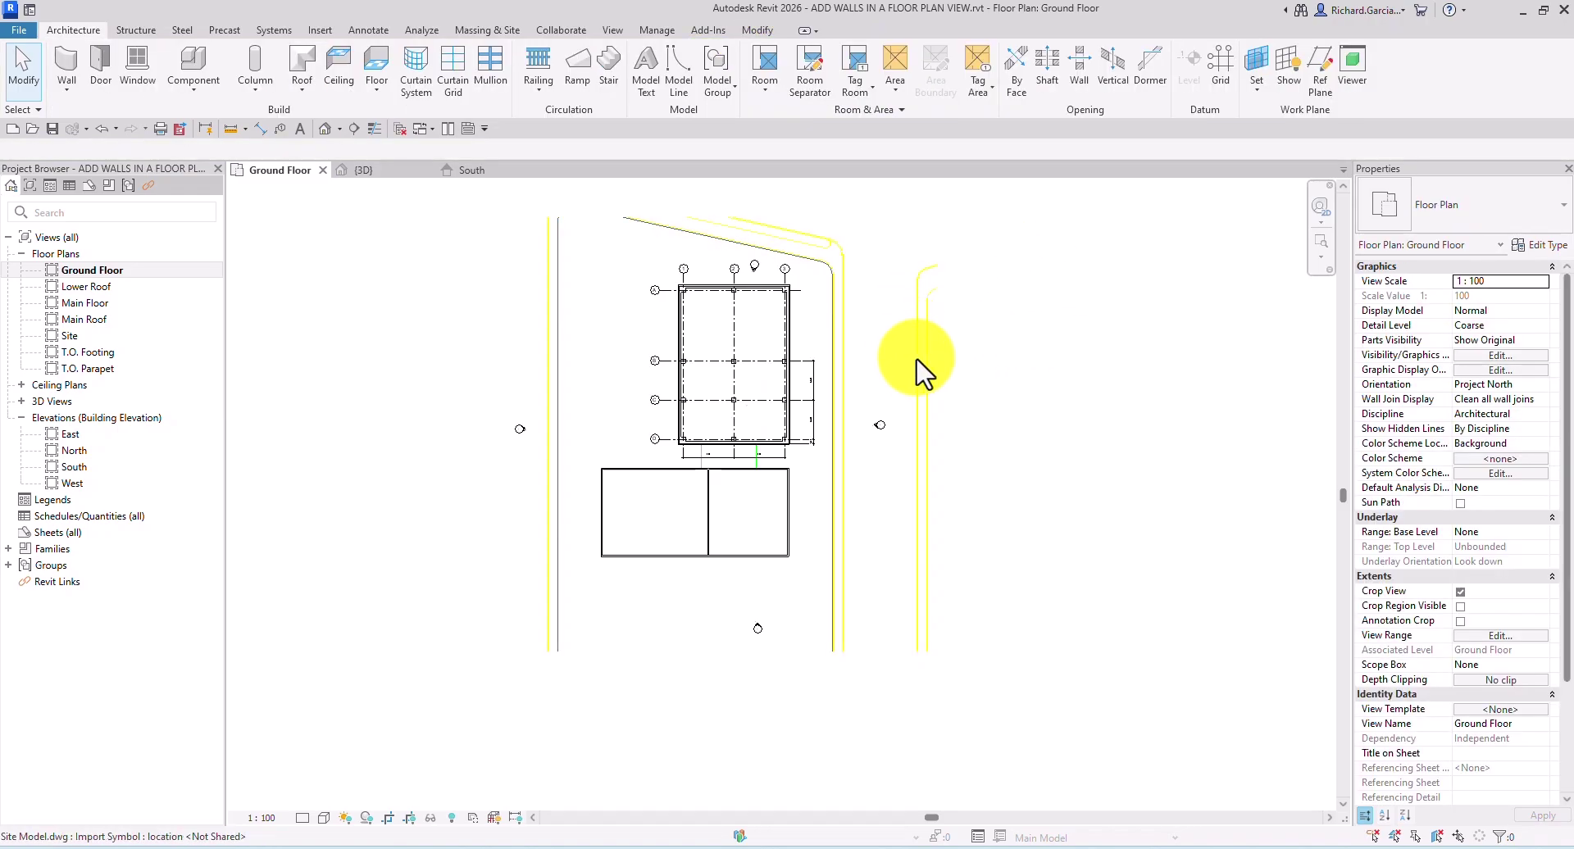
click(33, 109)
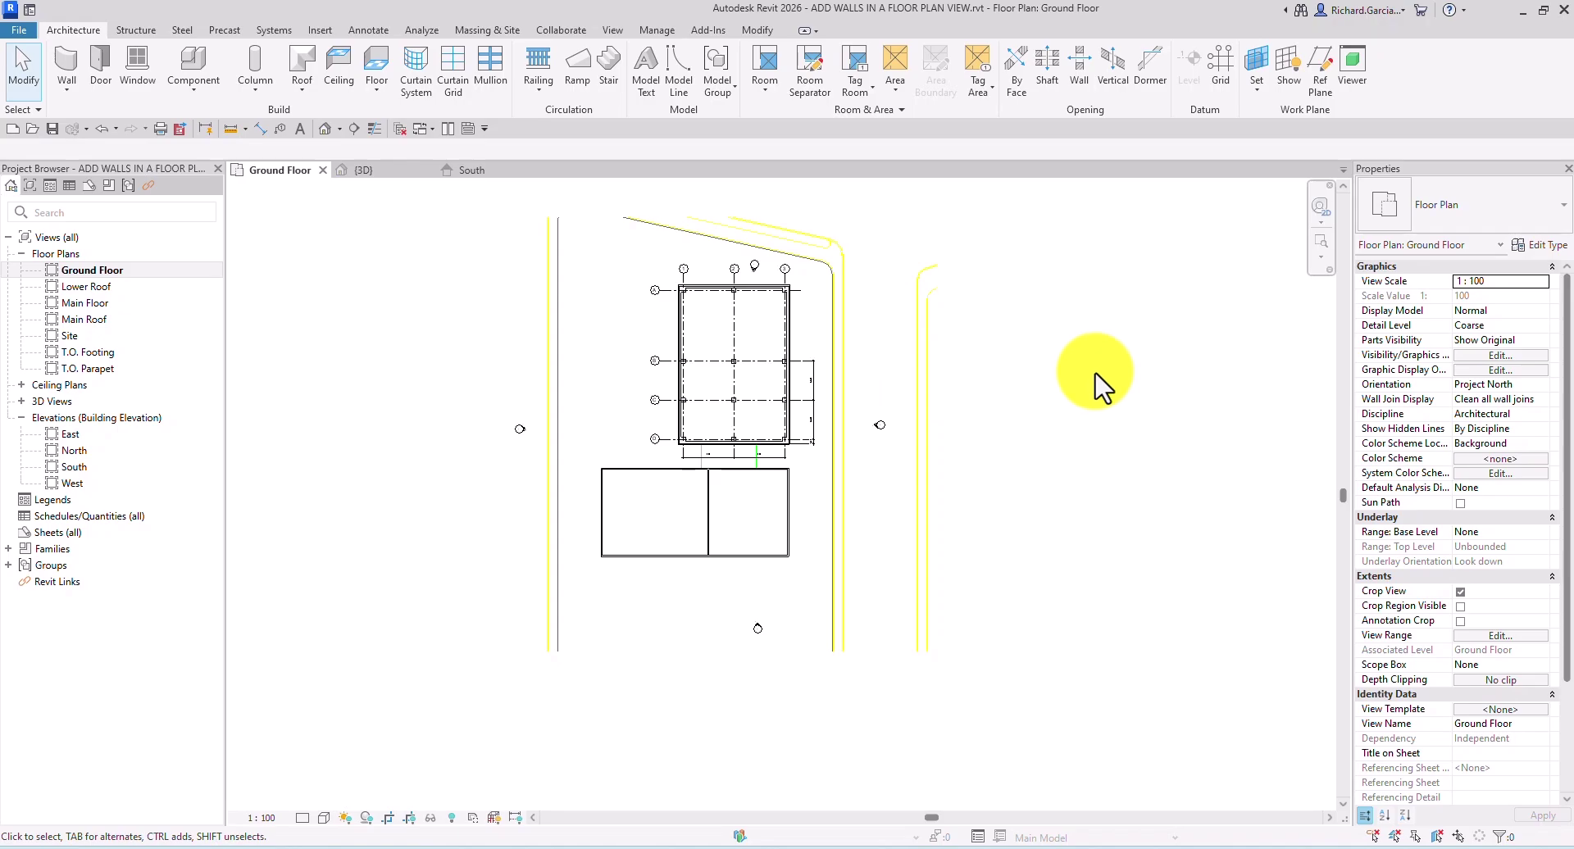
click(33, 110)
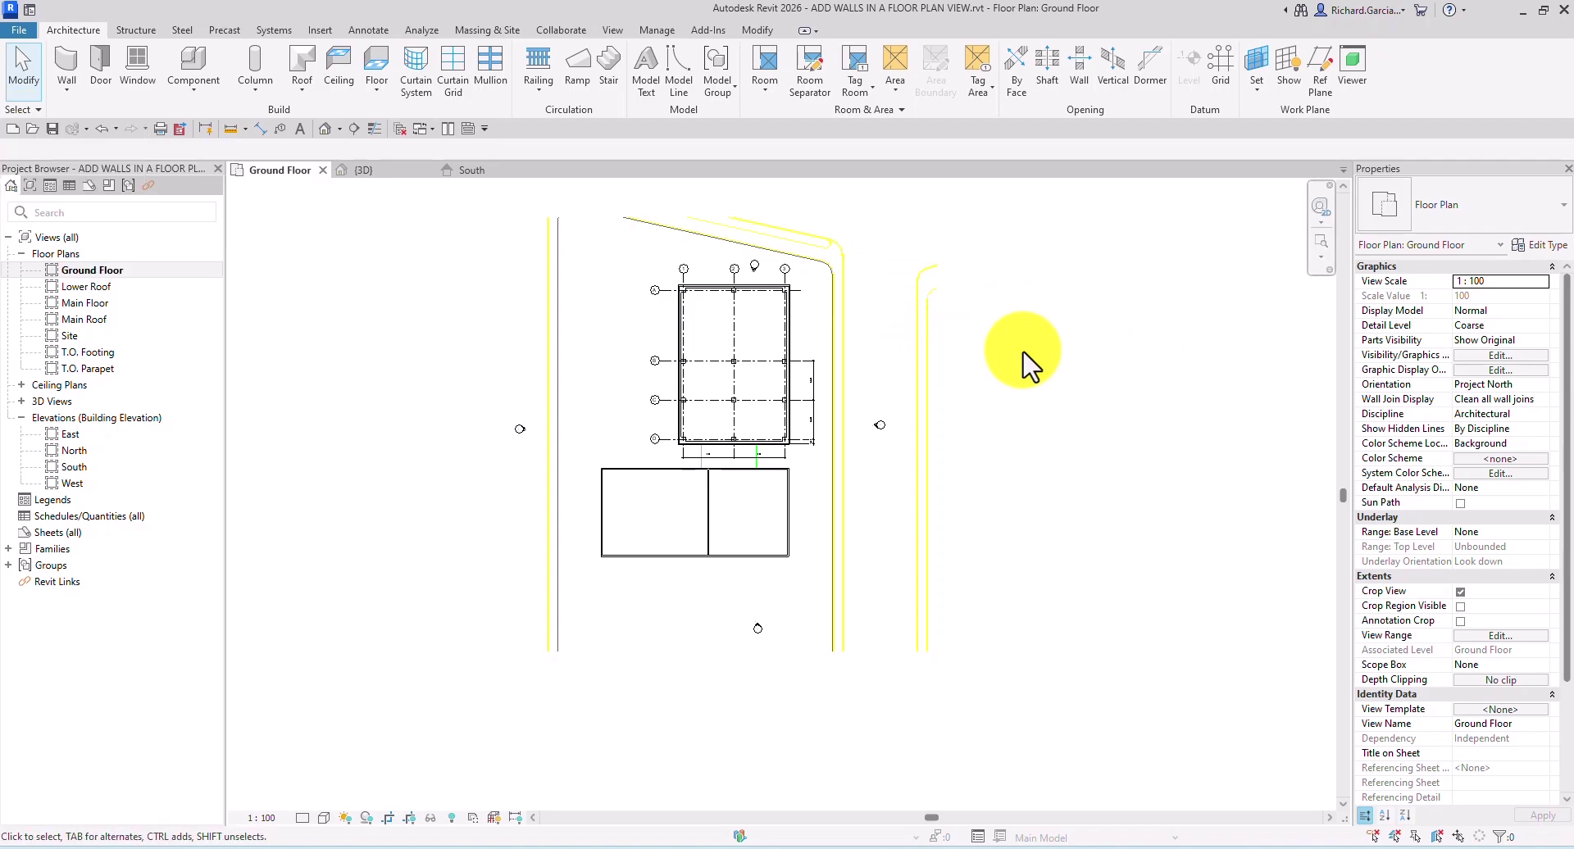
click(922, 332)
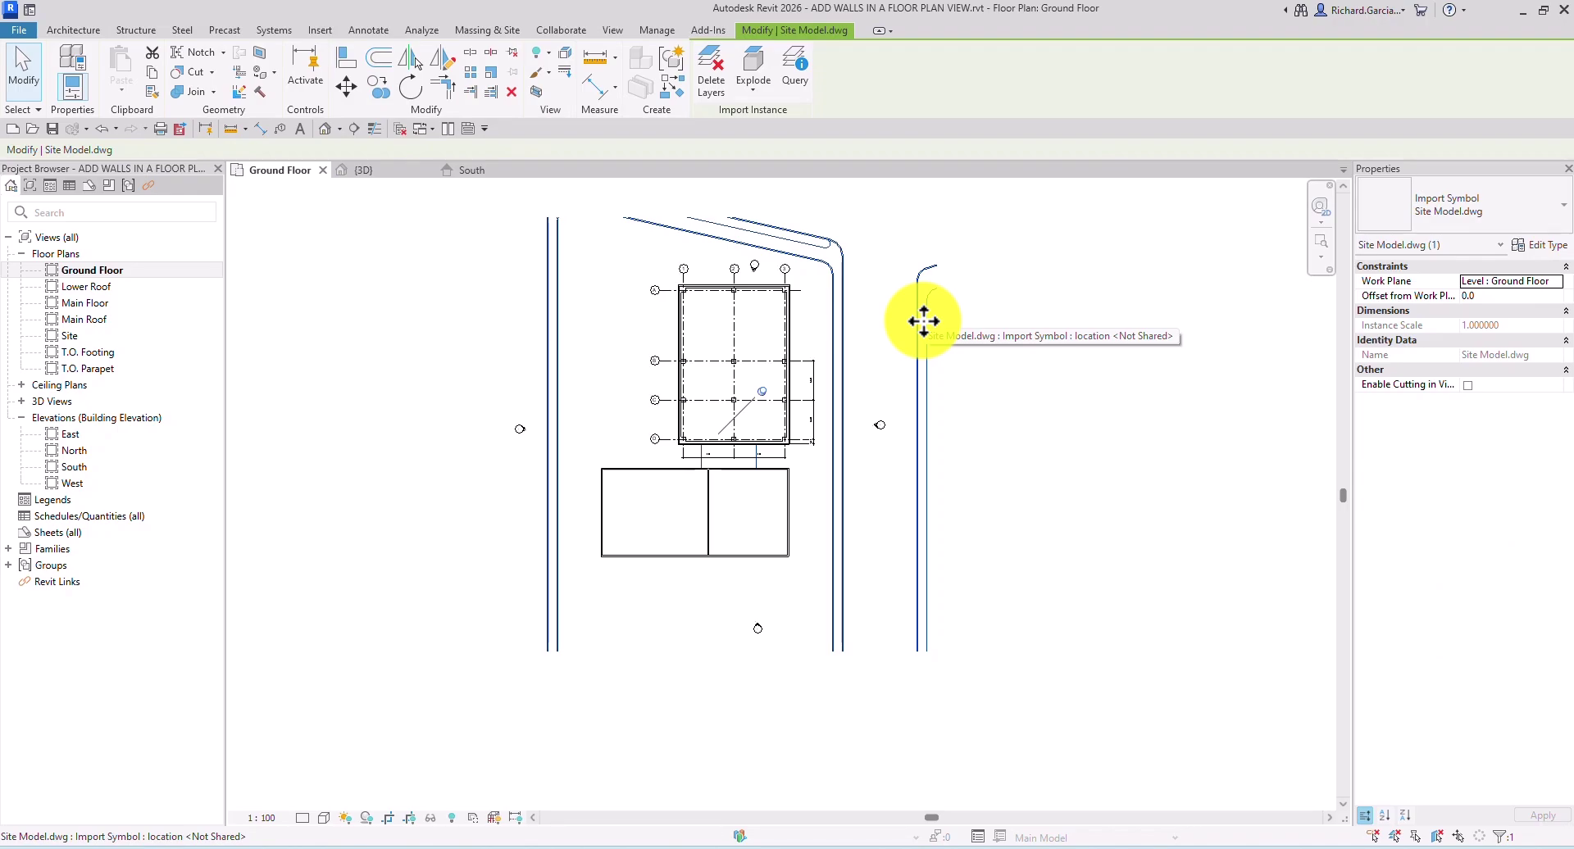
click(925, 352)
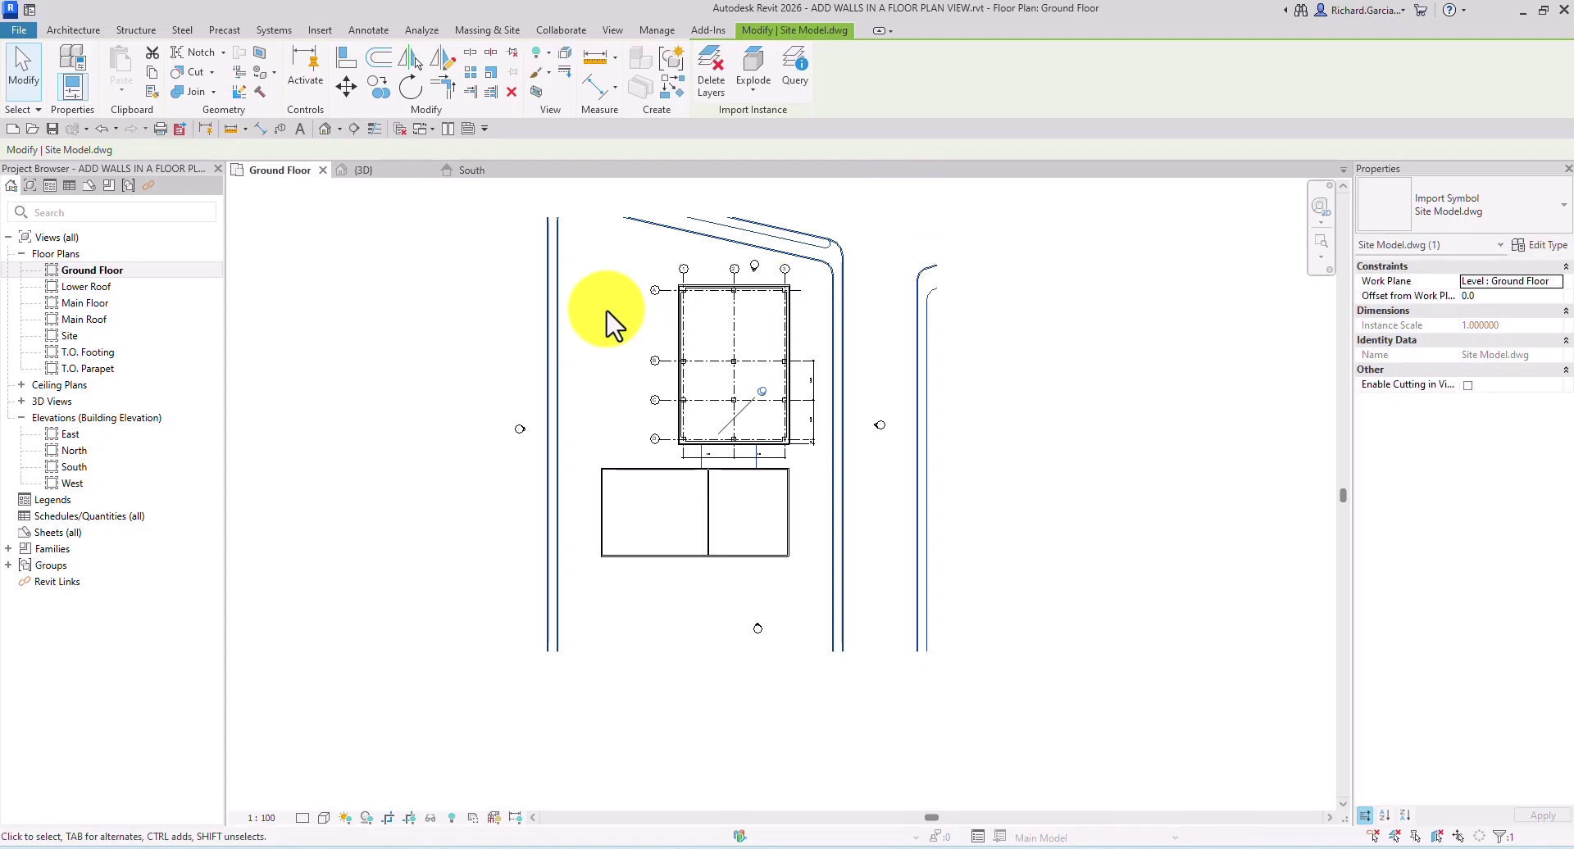
click(432, 399)
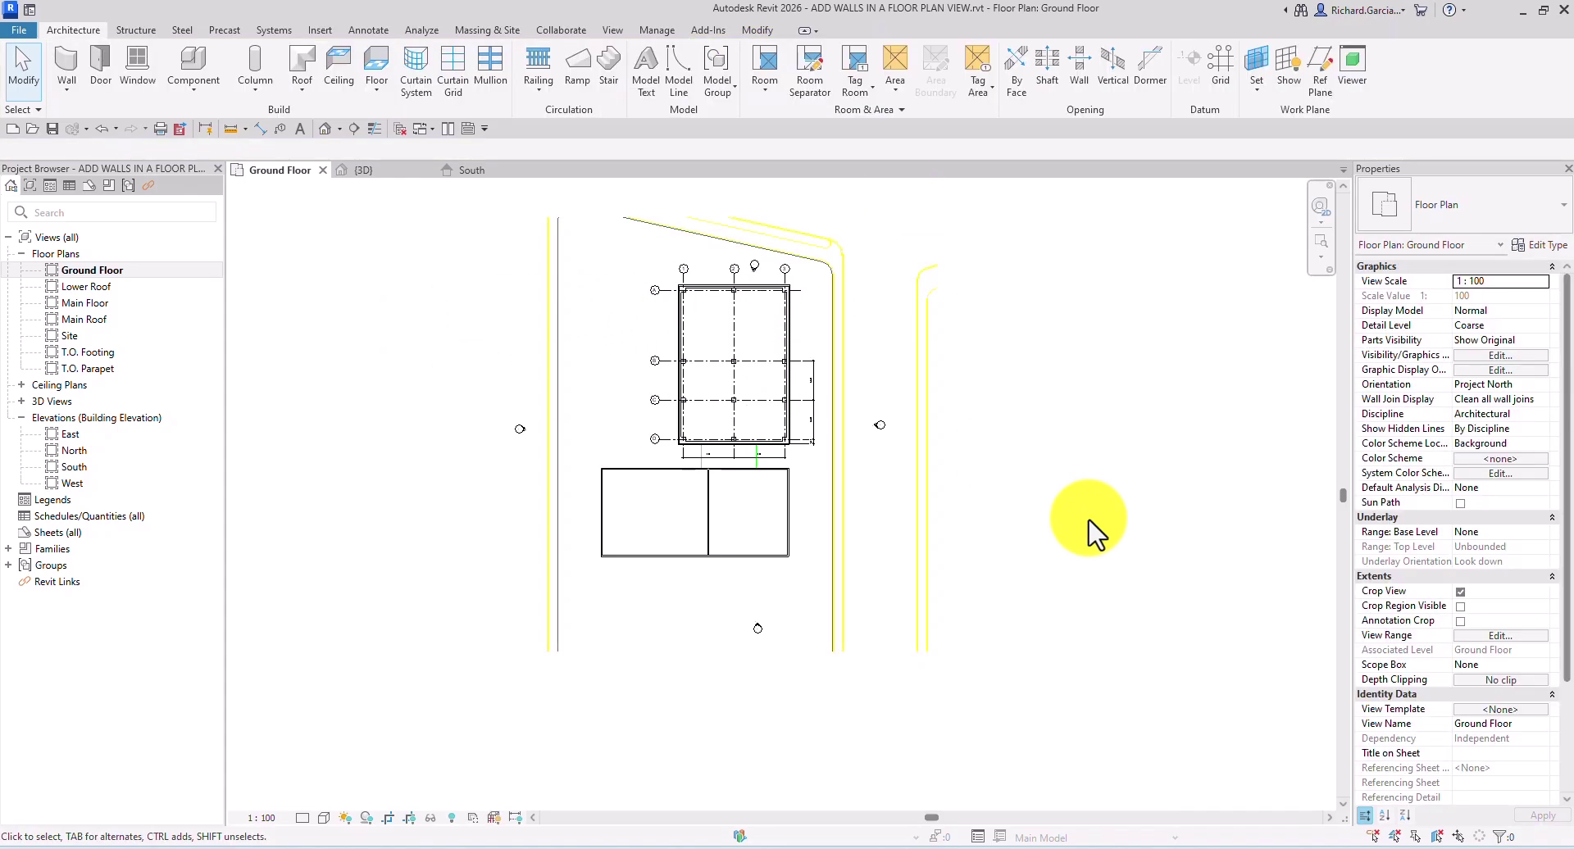
Step: Turn on the Select underlay elements option in the selection settings
click(37, 111)
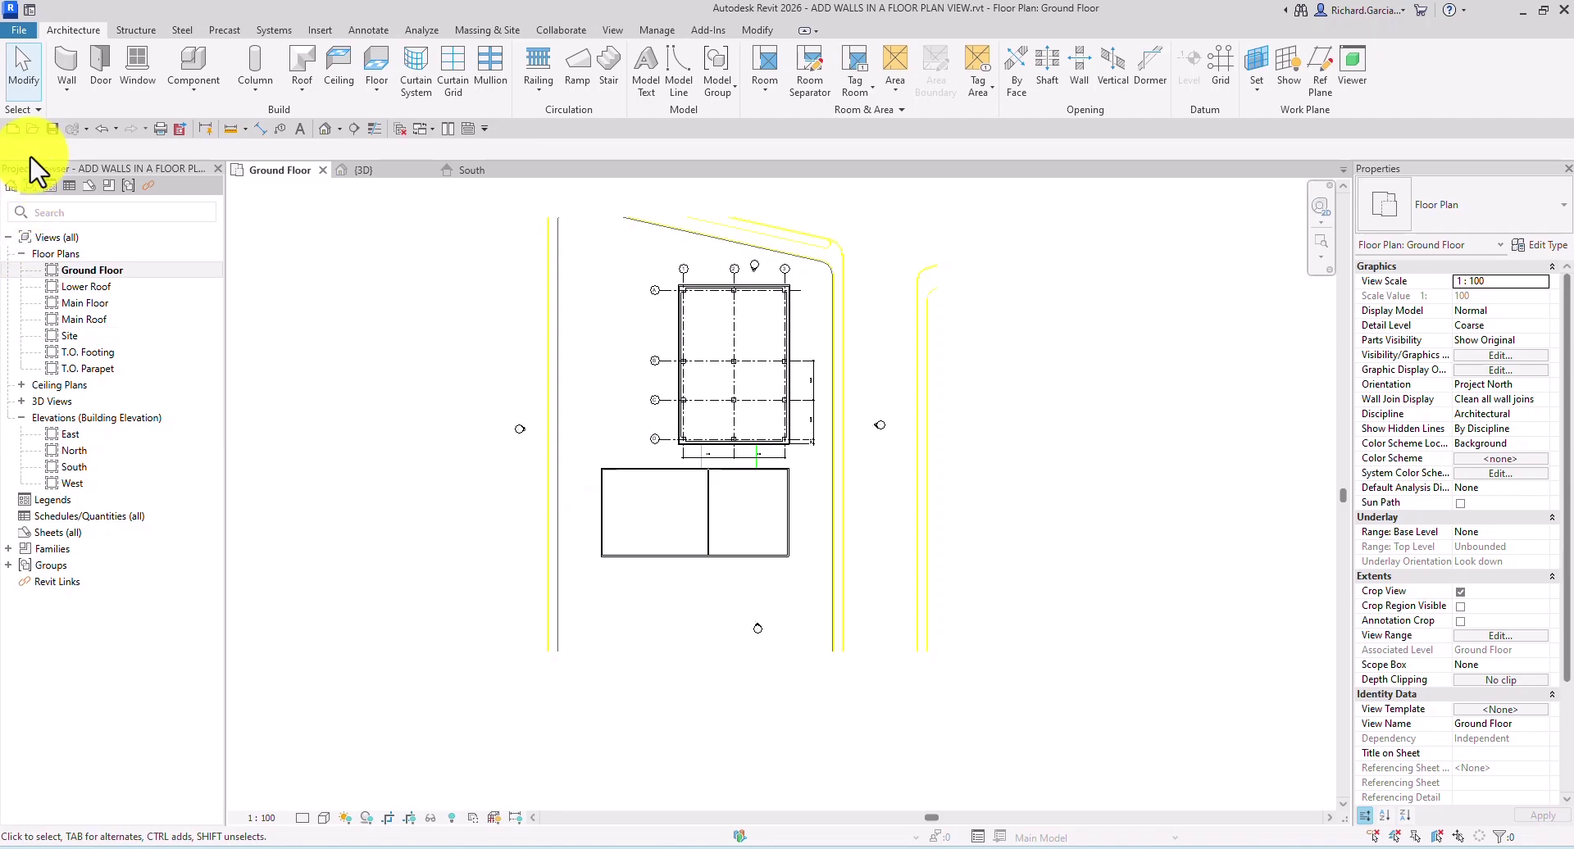
click(35, 112)
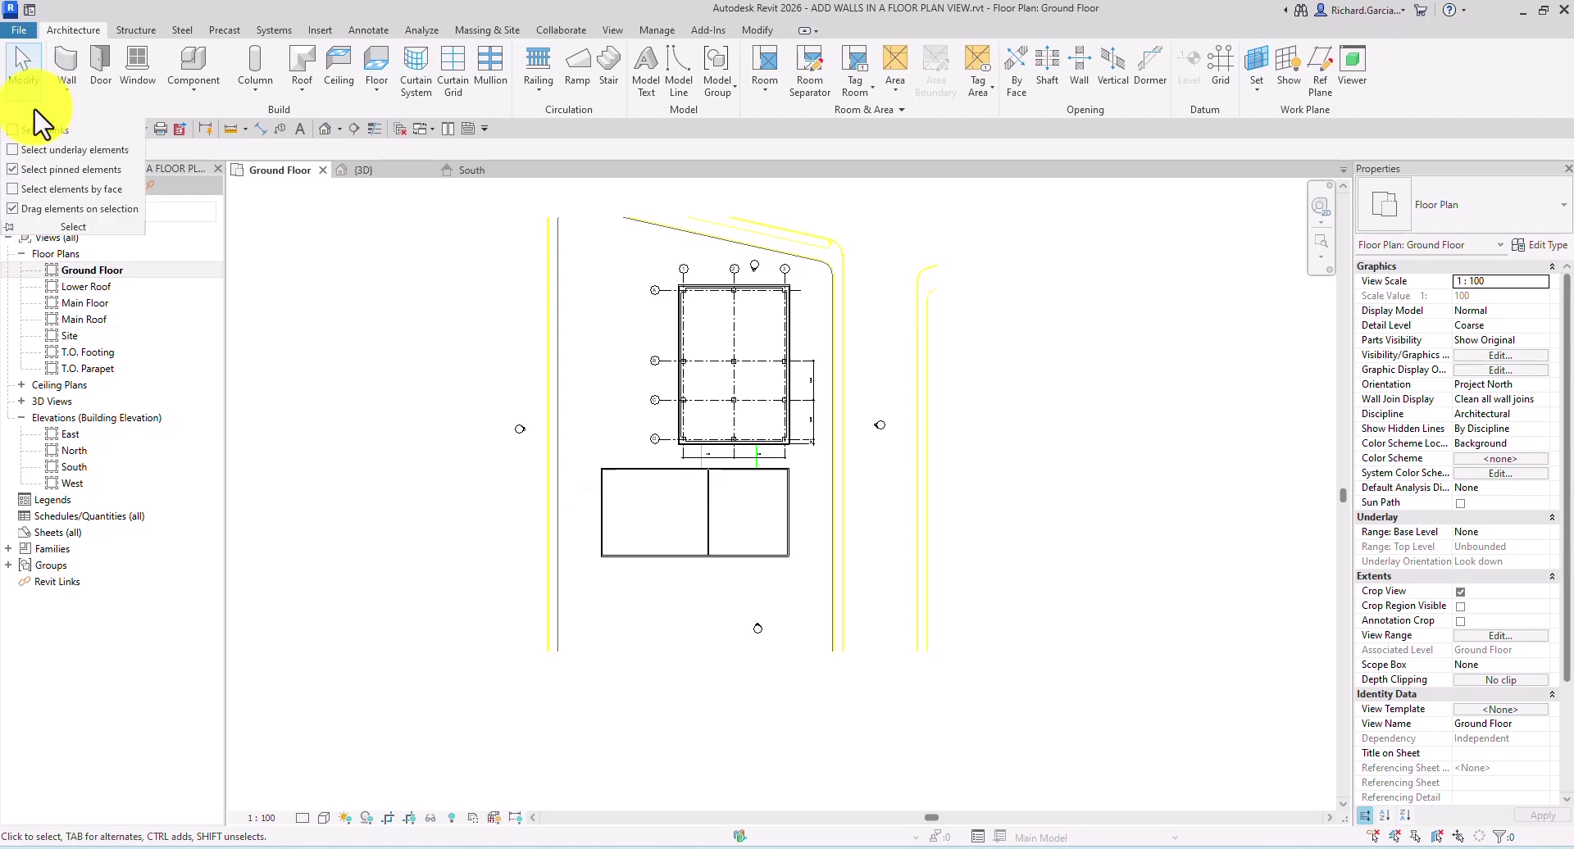
click(11, 151)
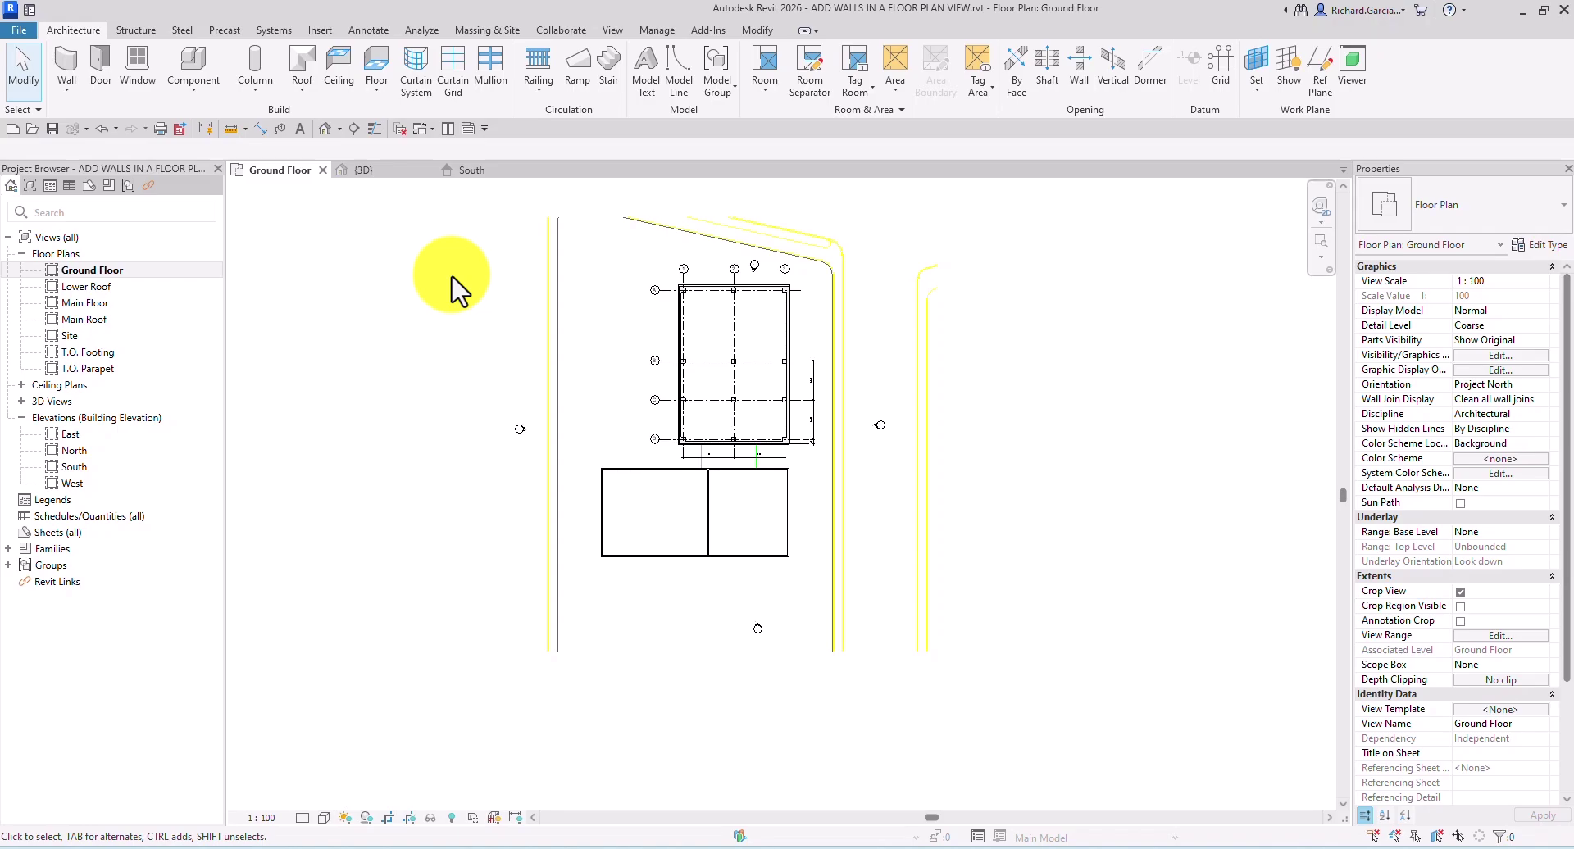
Step: Turn off the Select pinned elements option and try to window-select the pinned Site Model.dwg on the Ground Floor plan
click(25, 109)
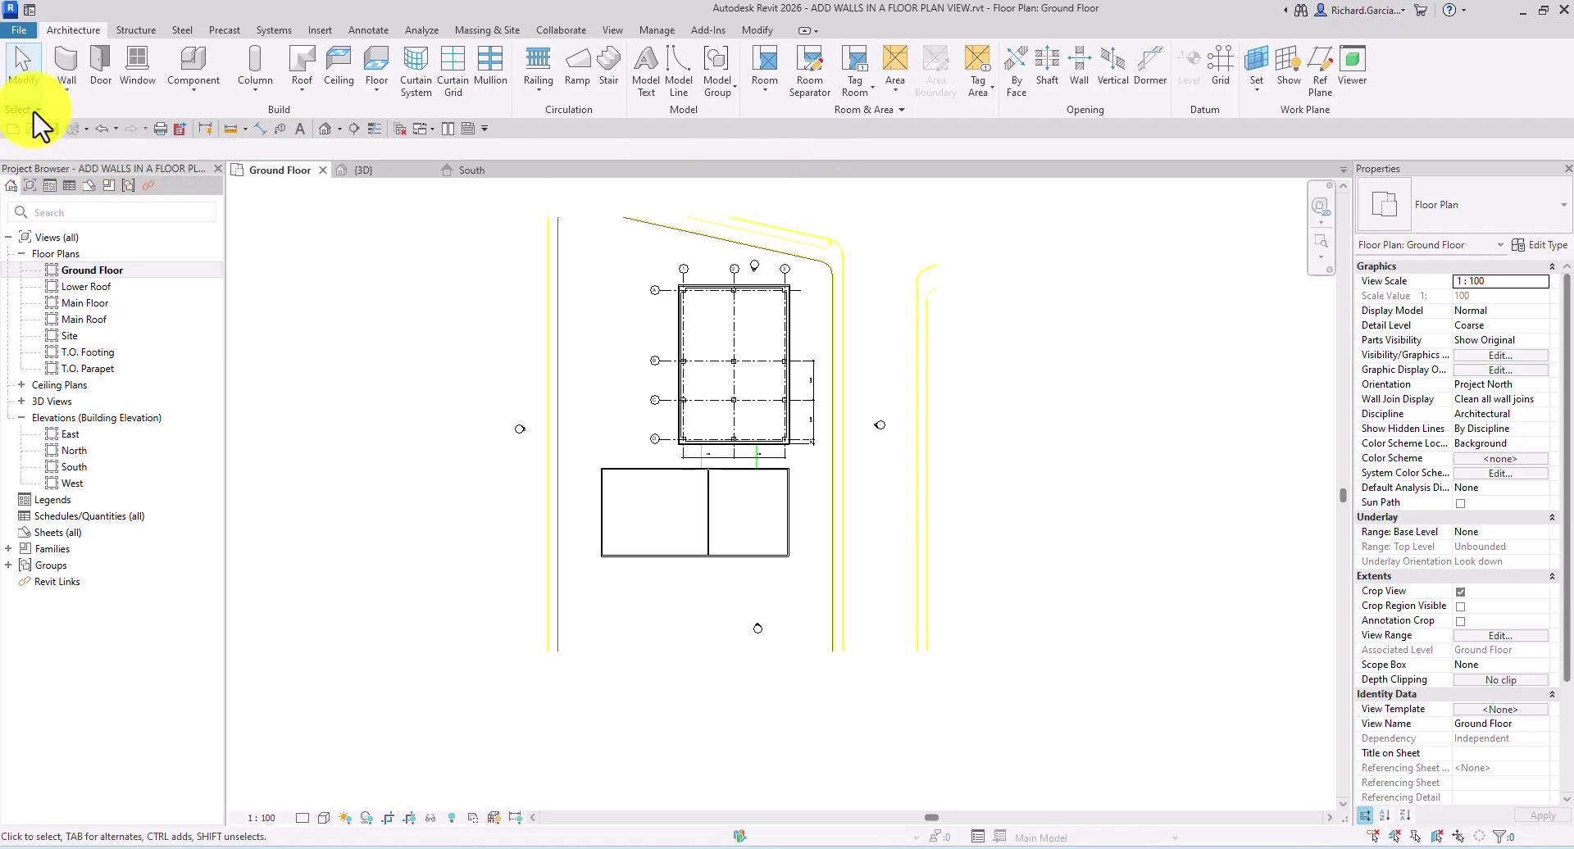
click(916, 324)
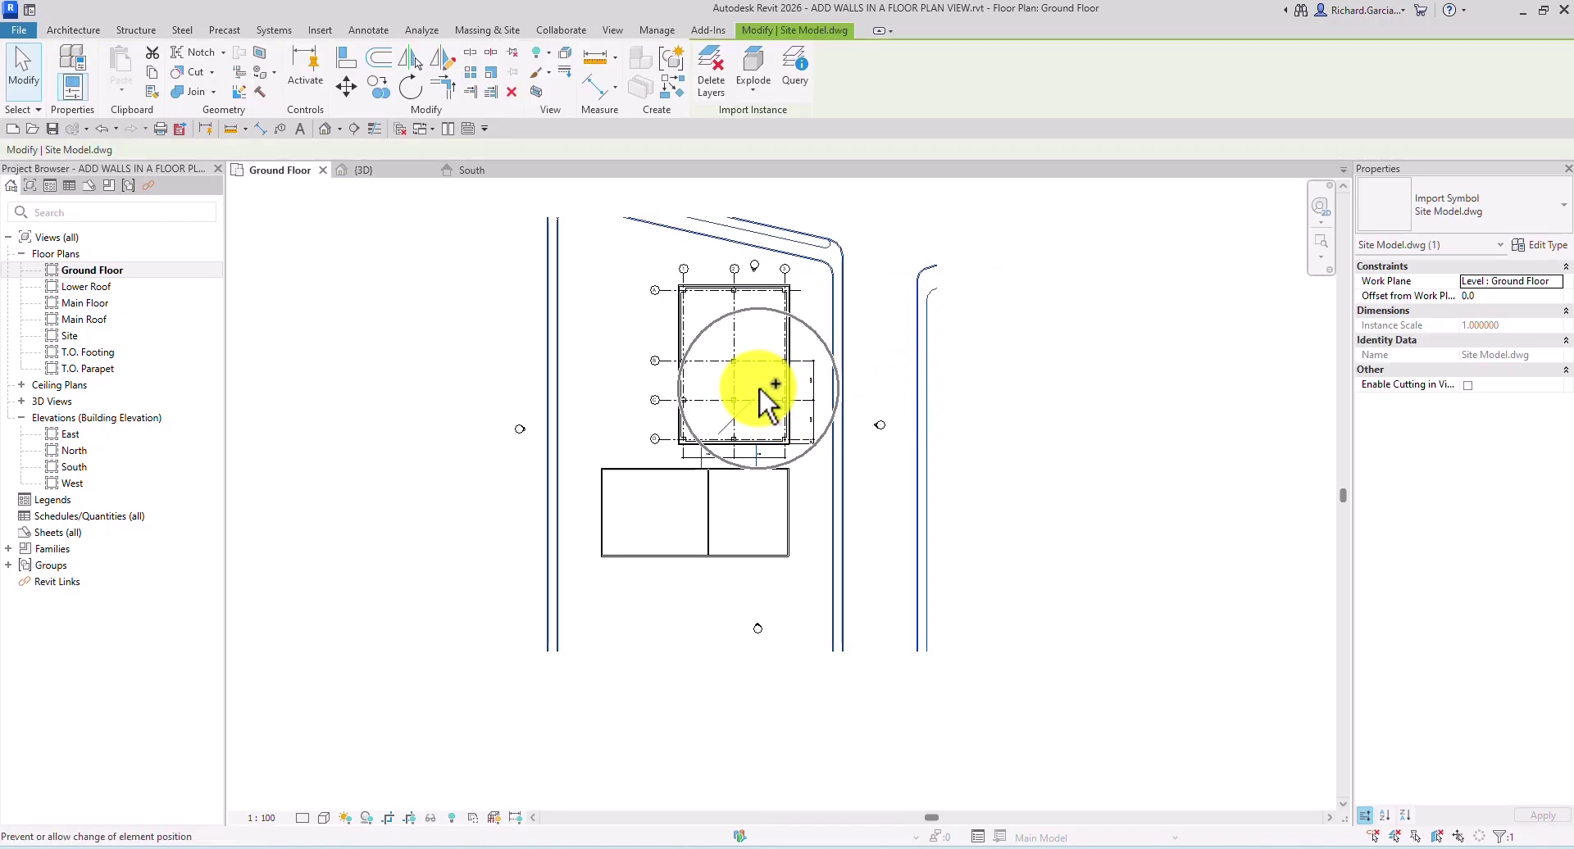
click(759, 386)
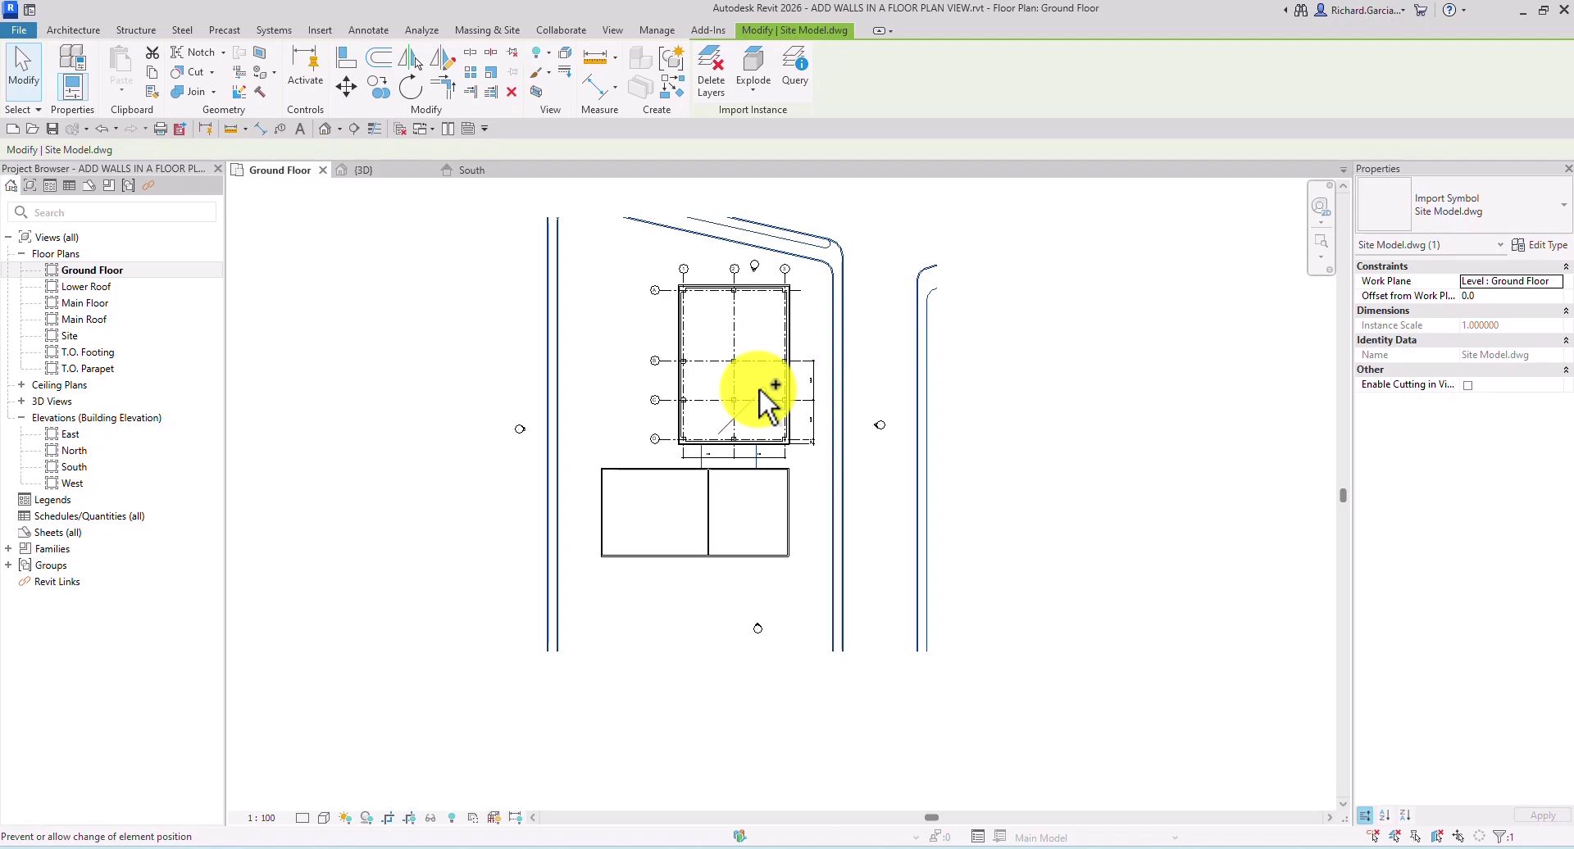
click(14, 109)
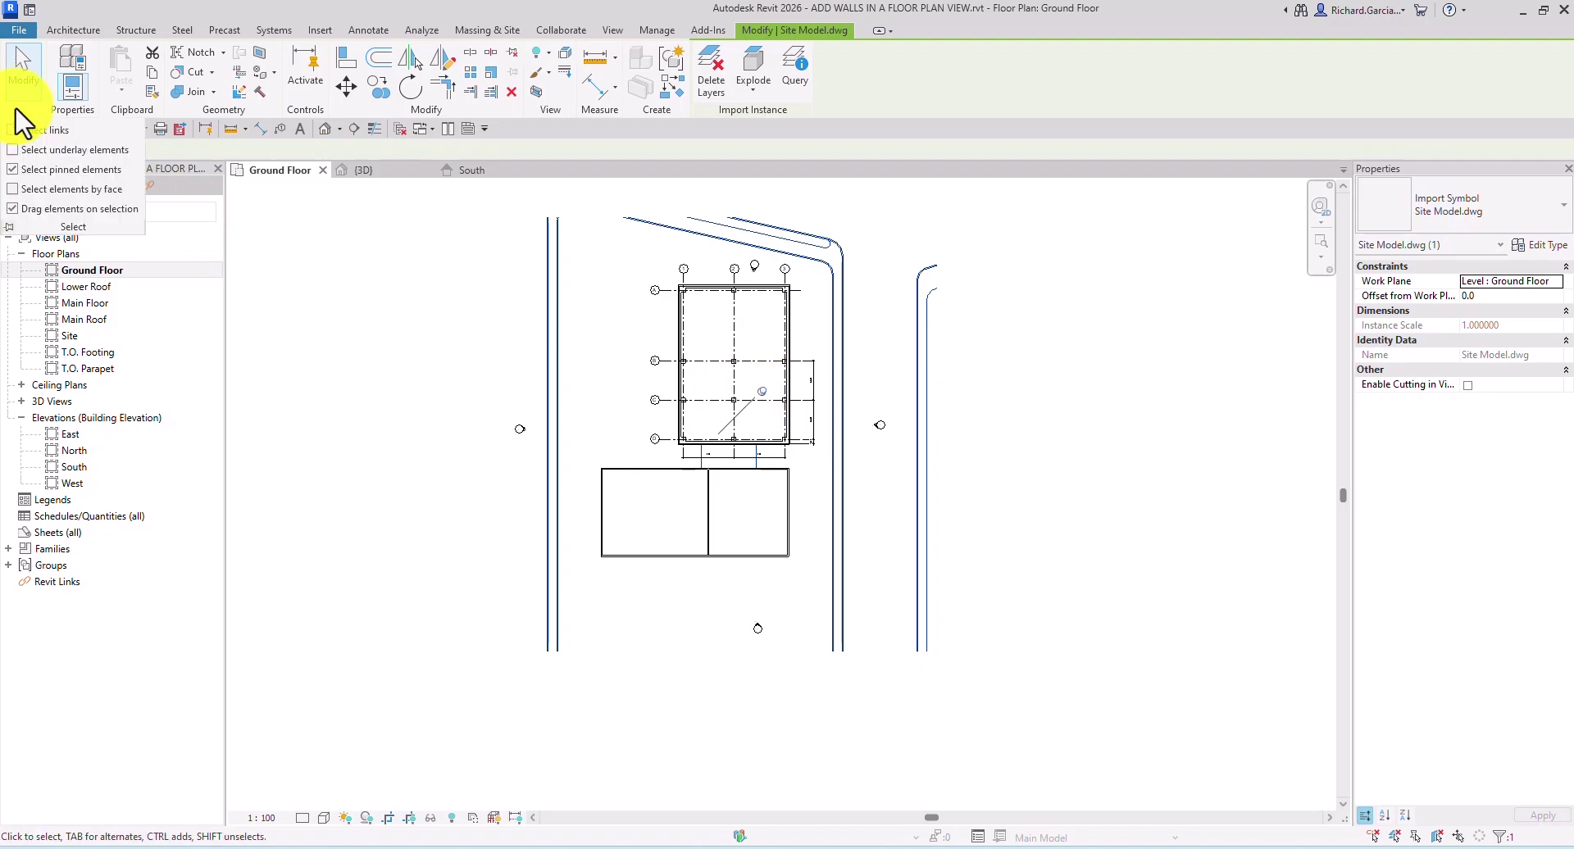
click(12, 169)
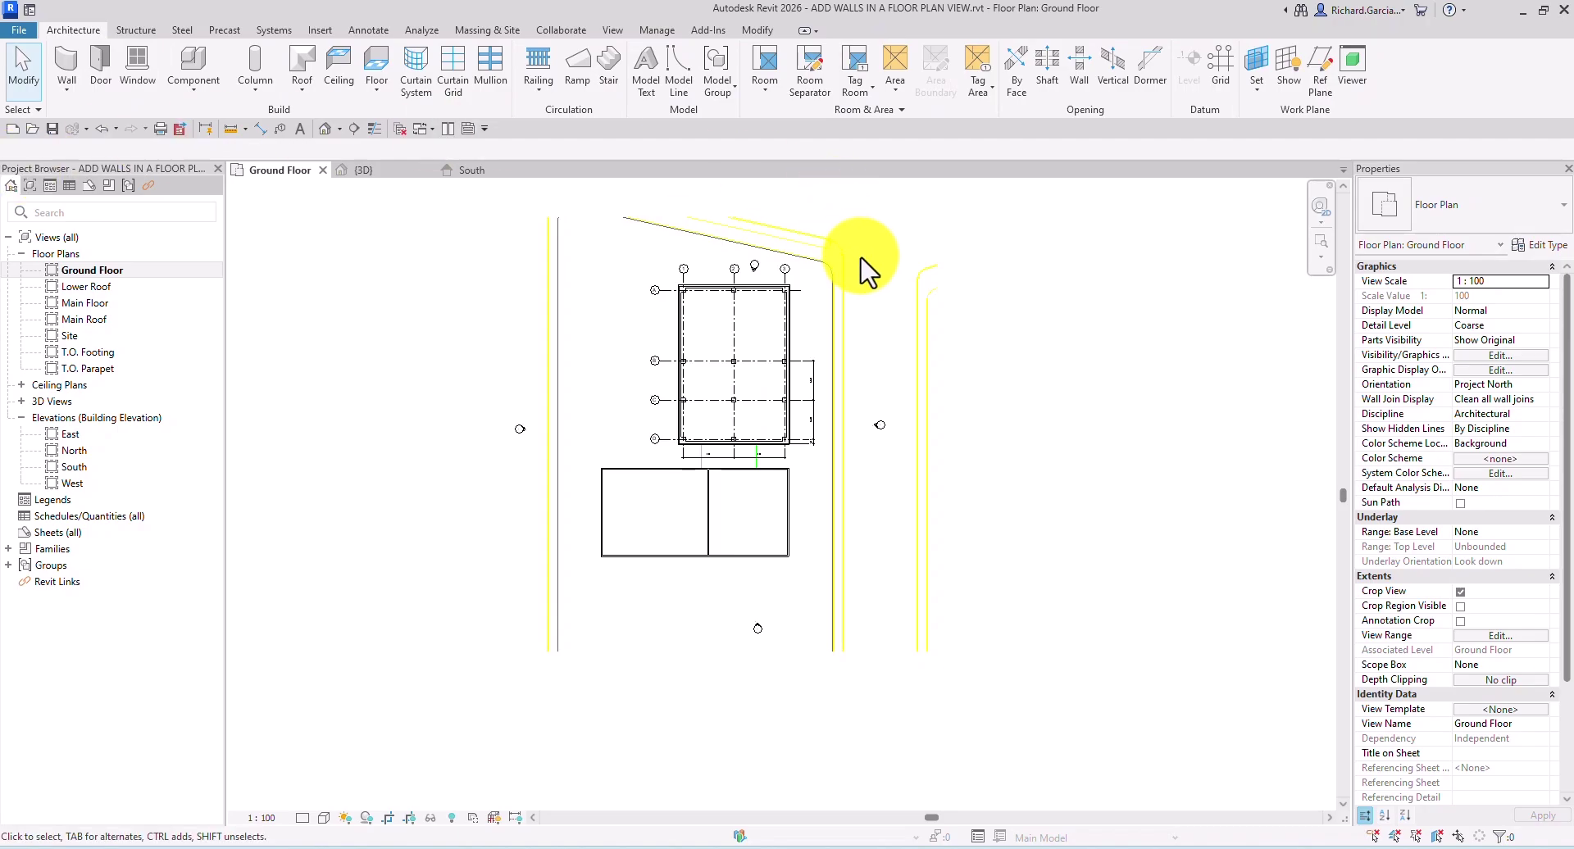
drag(956, 254, 874, 353)
drag(1016, 233, 942, 323)
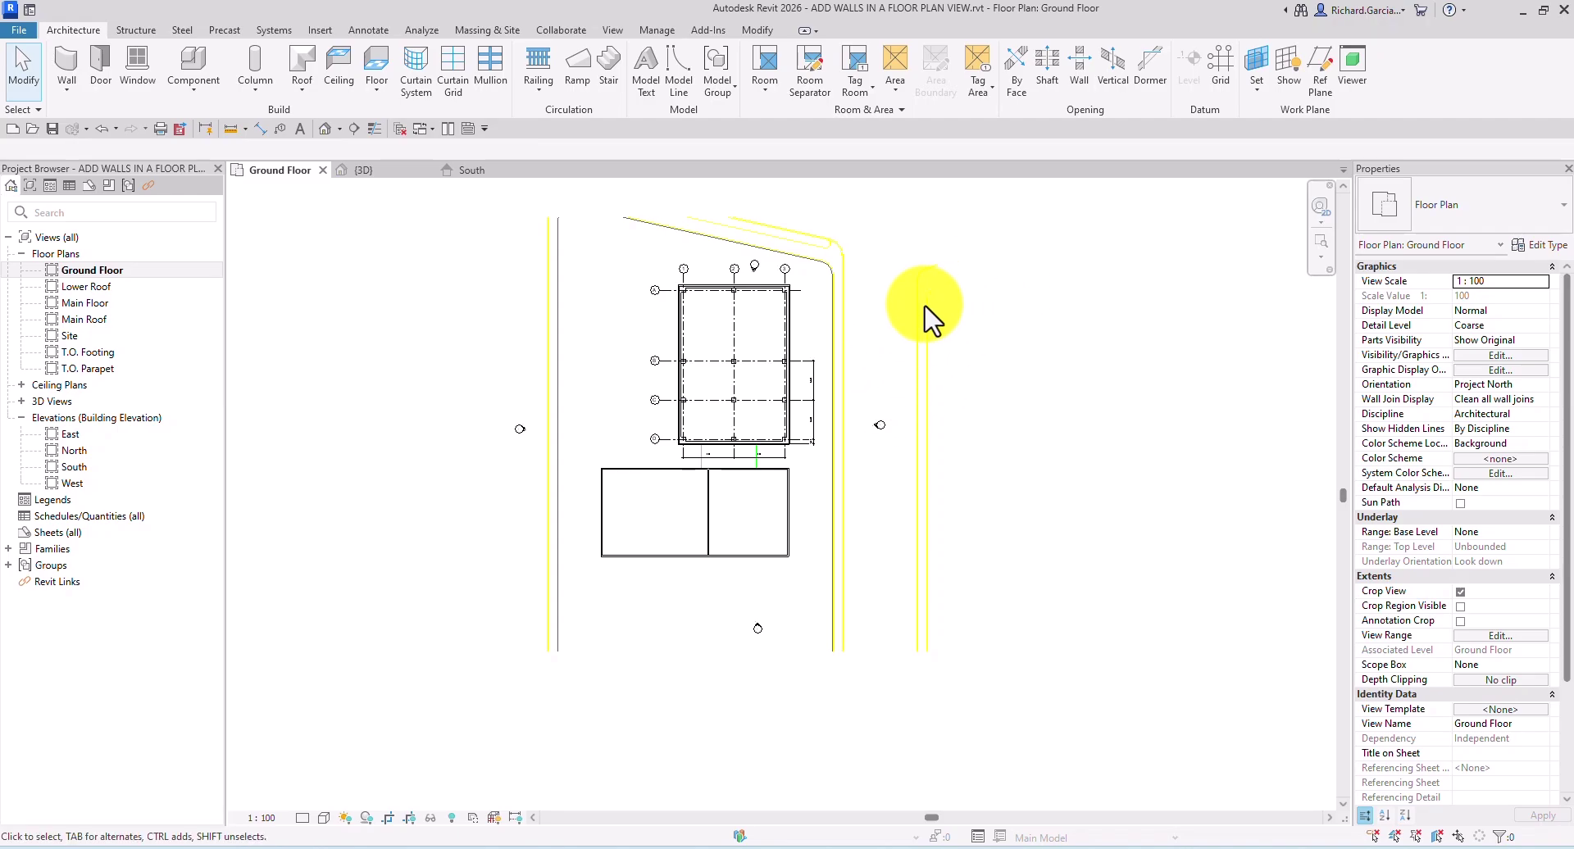
Step: Turn the Select pinned elements option back on, and test it by selecting and deselecting the Site Model.dwg
click(24, 109)
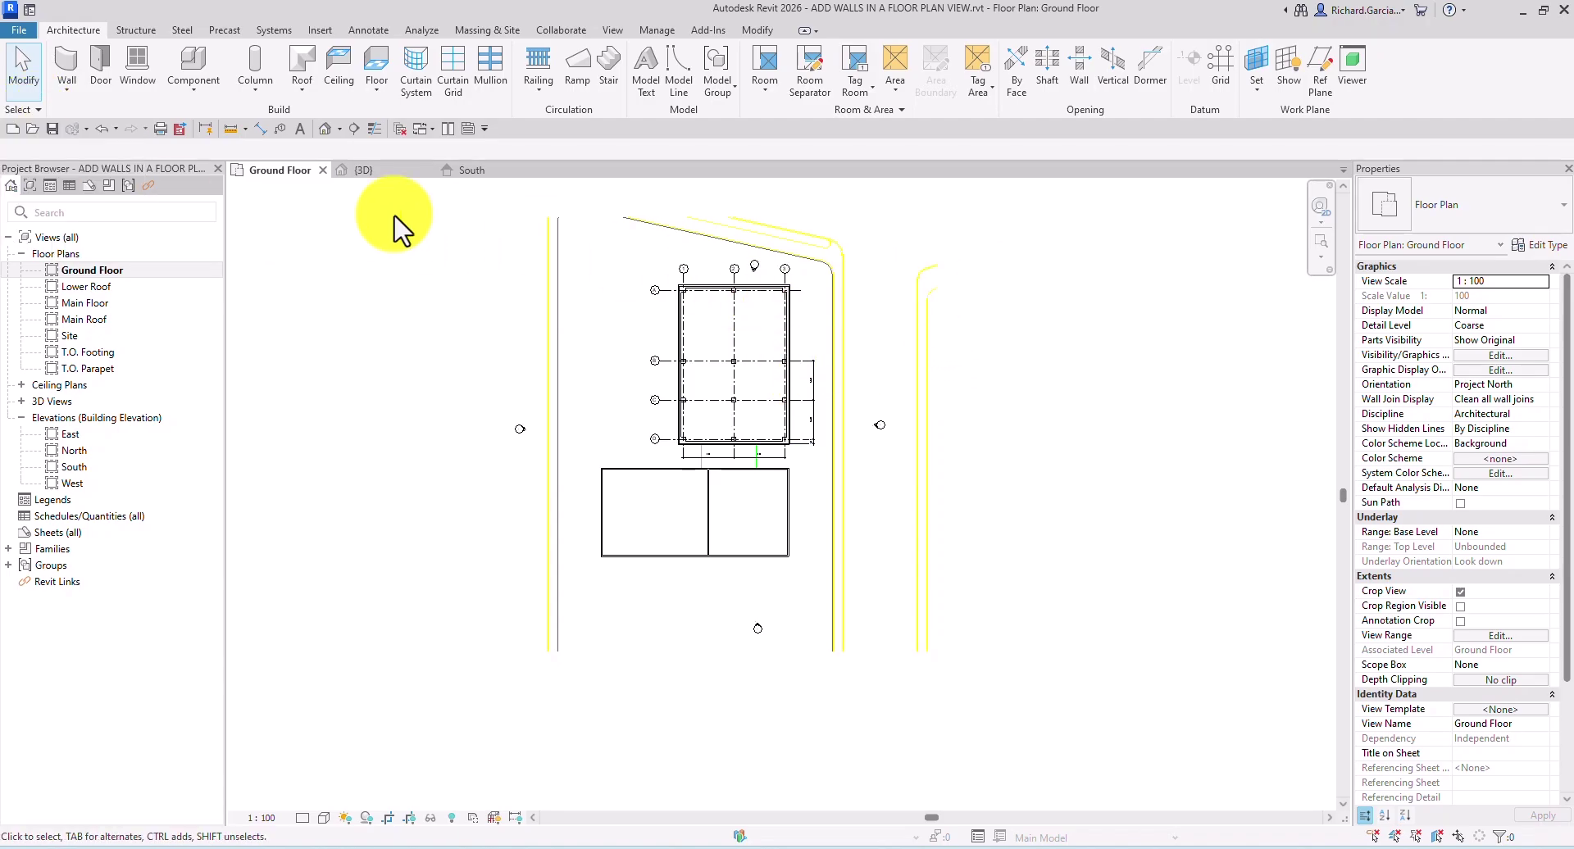
click(30, 114)
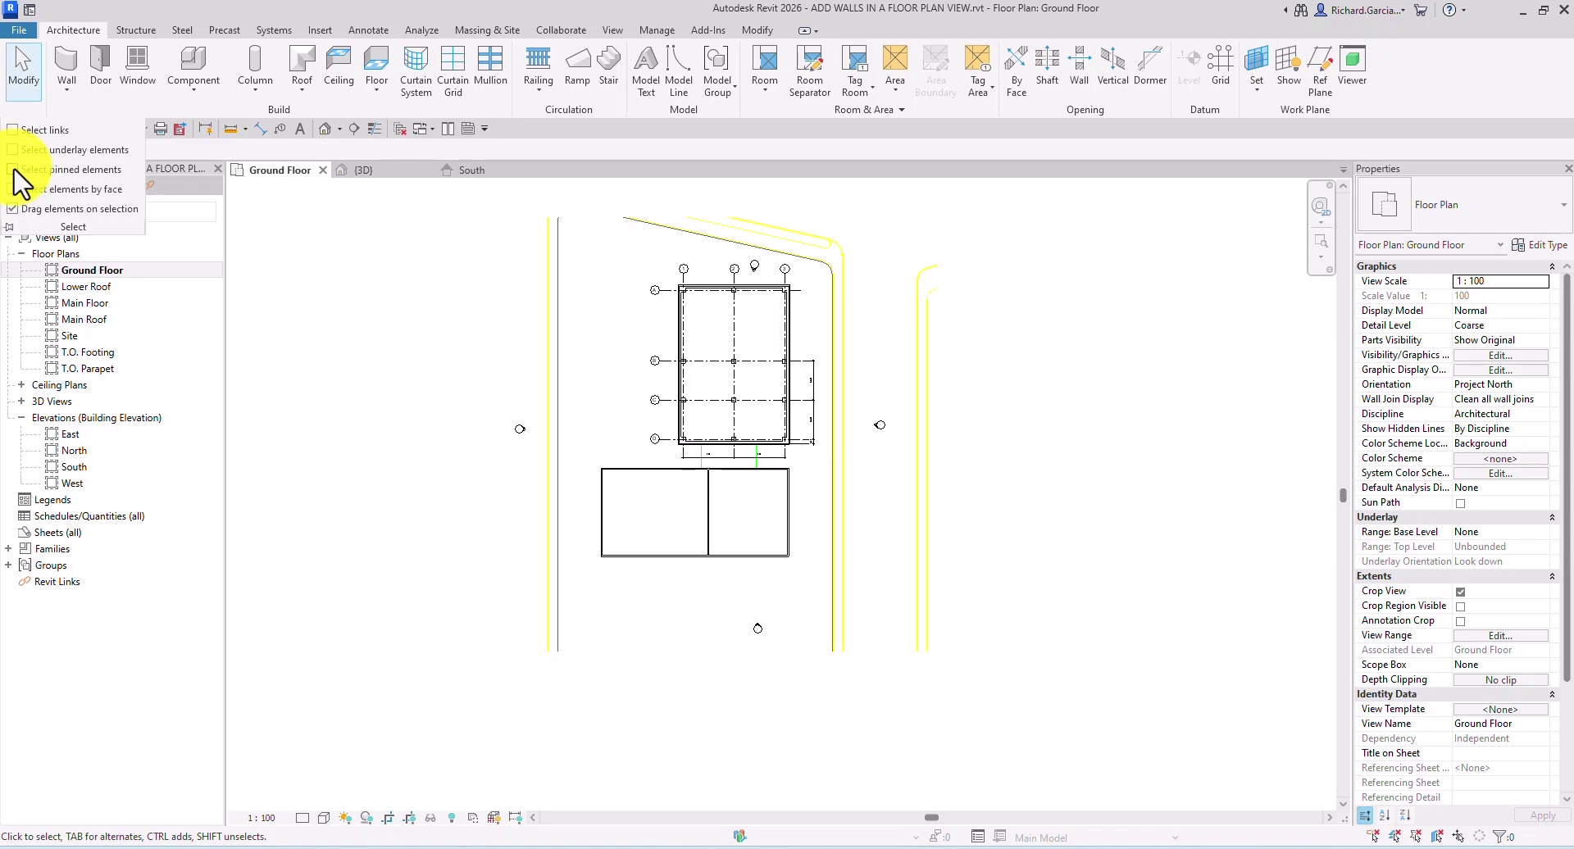
click(920, 338)
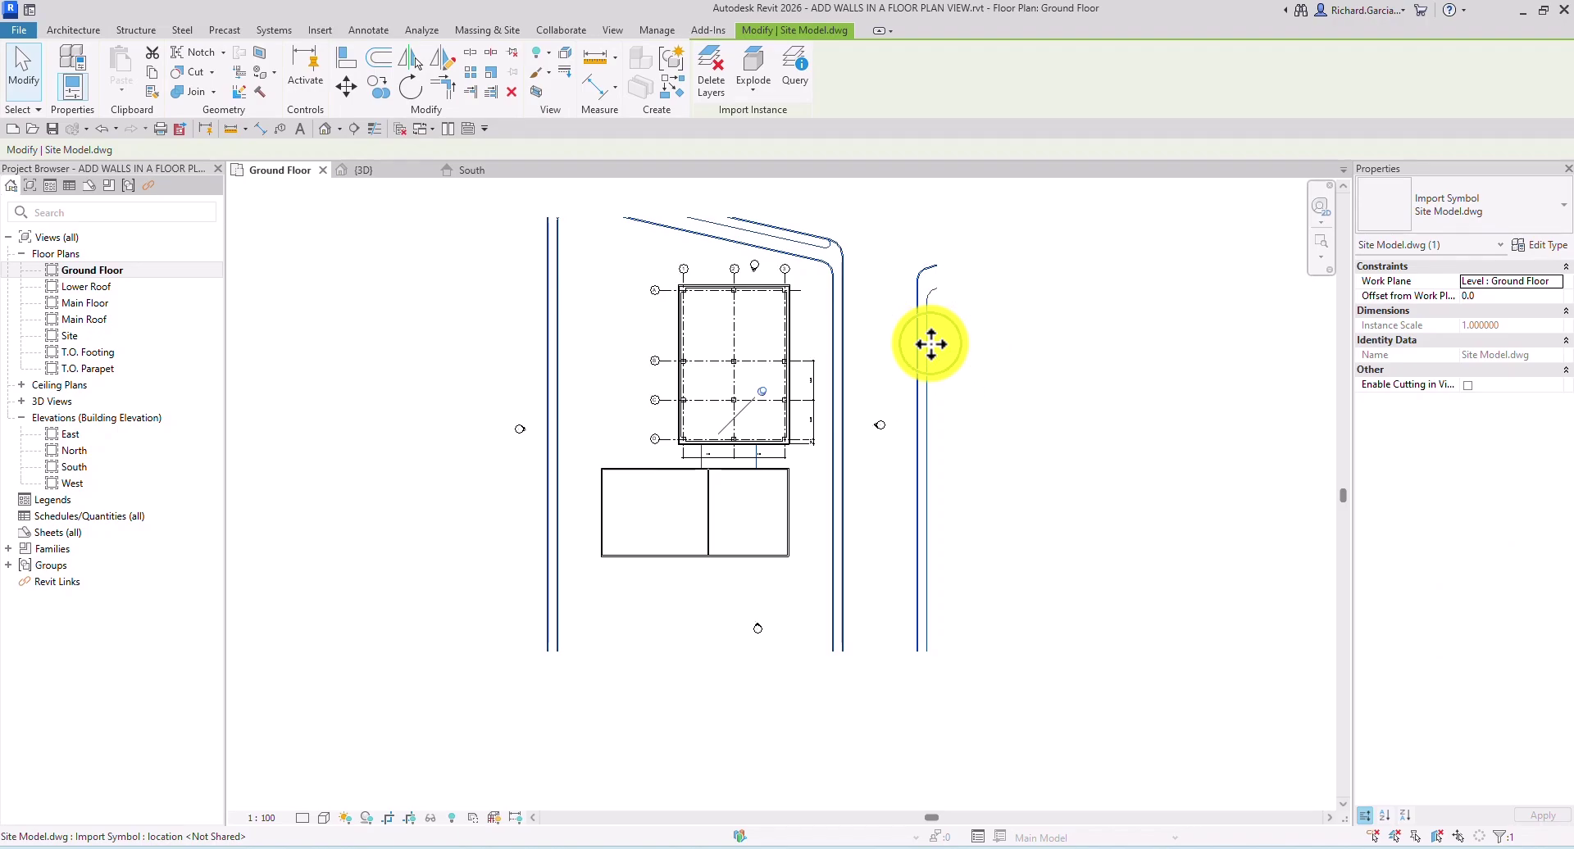
click(1061, 404)
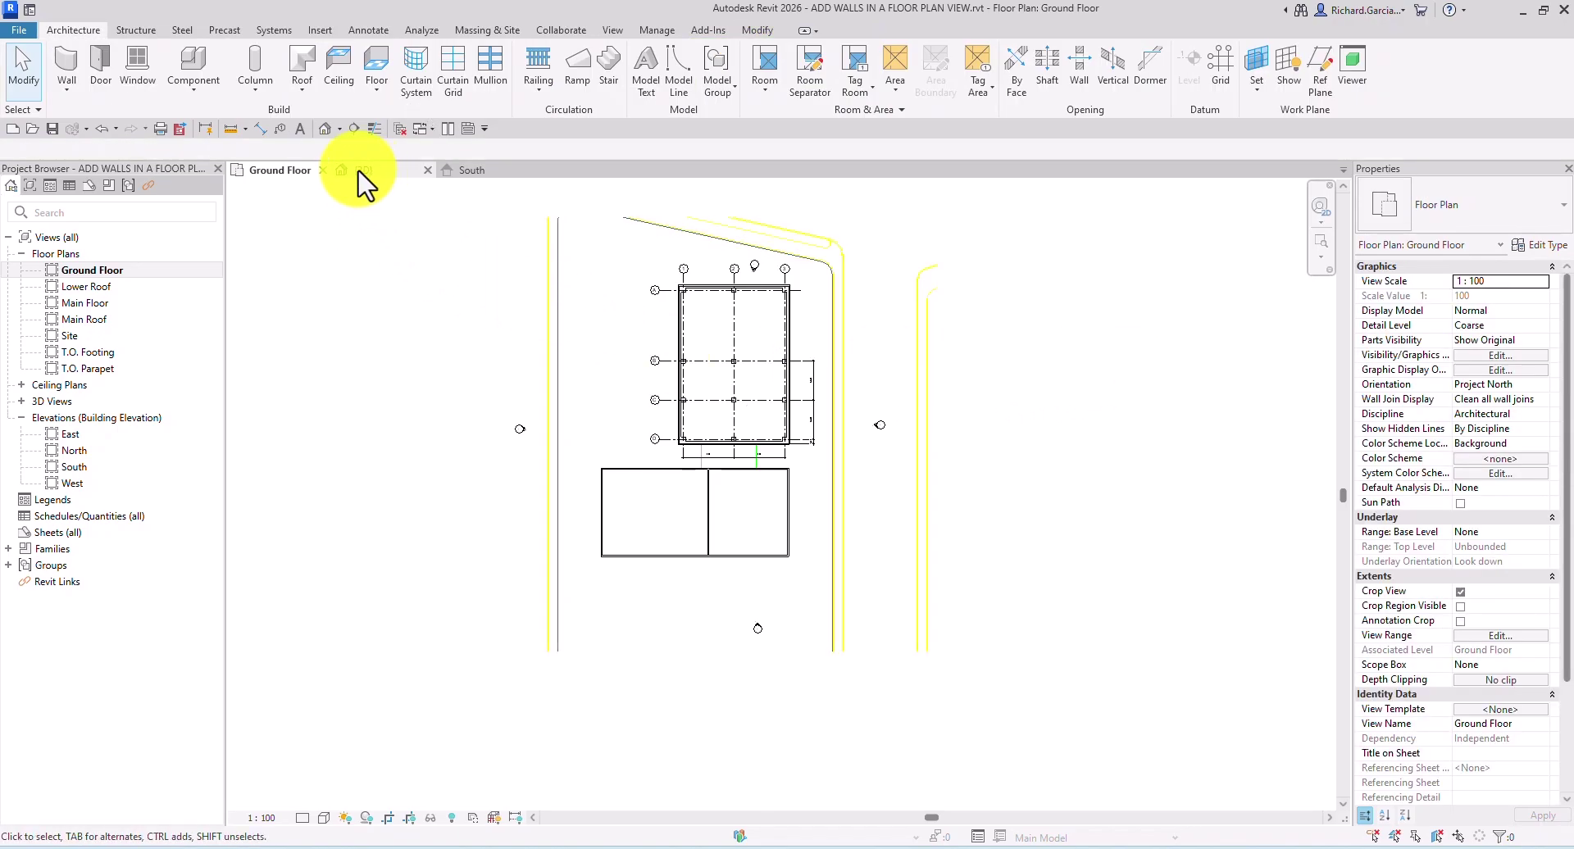
Step: Open the 3D view at the new walls and turn on the Select elements by face option
click(327, 131)
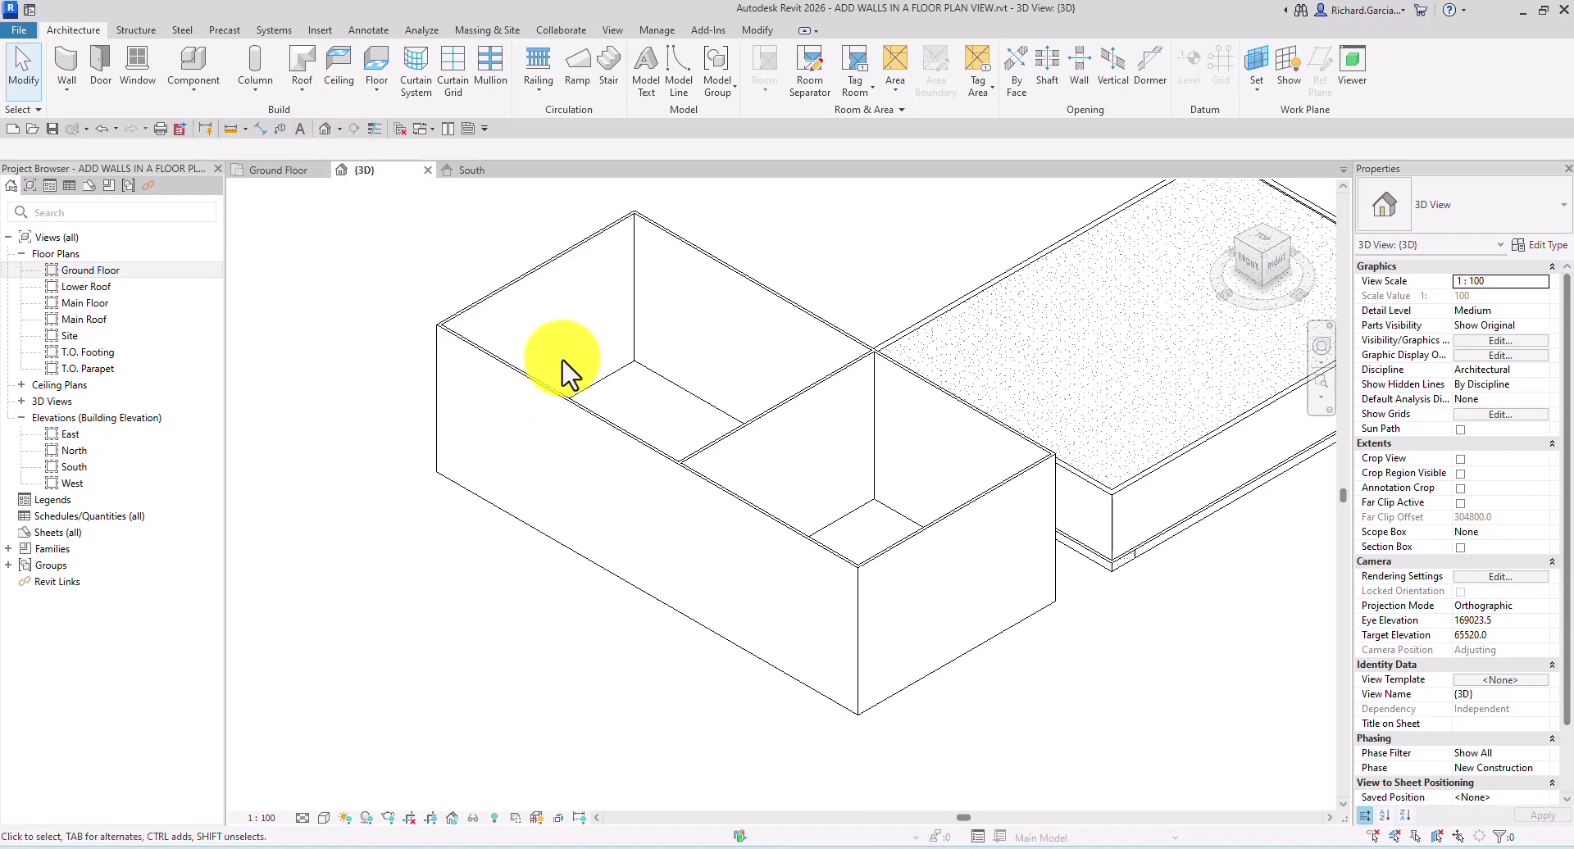
scroll(569, 352, up, 2)
middle_drag(569, 351, 517, 287)
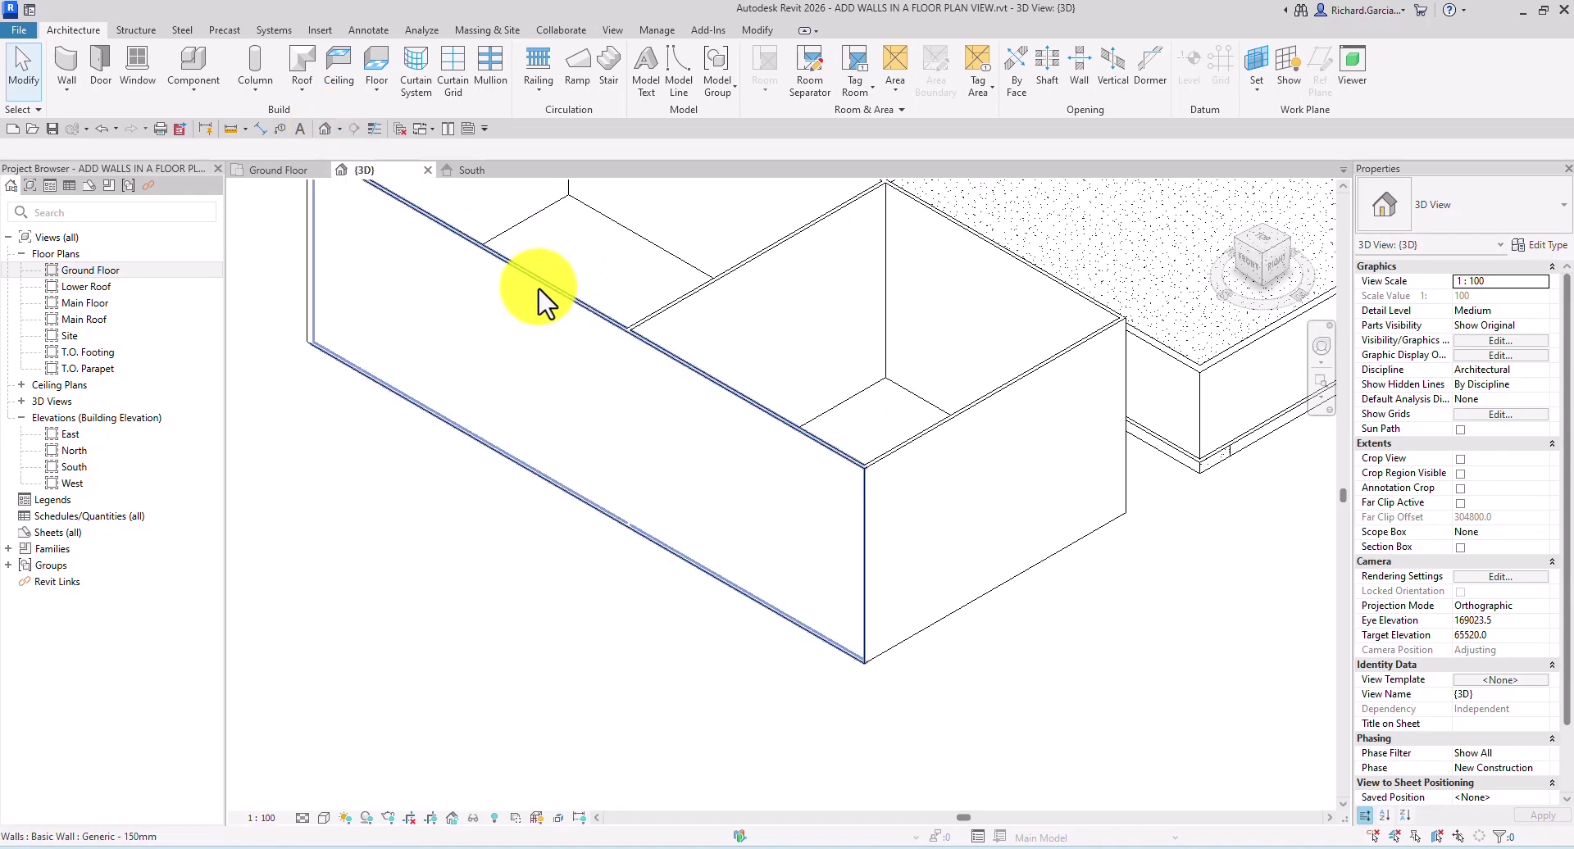
click(24, 109)
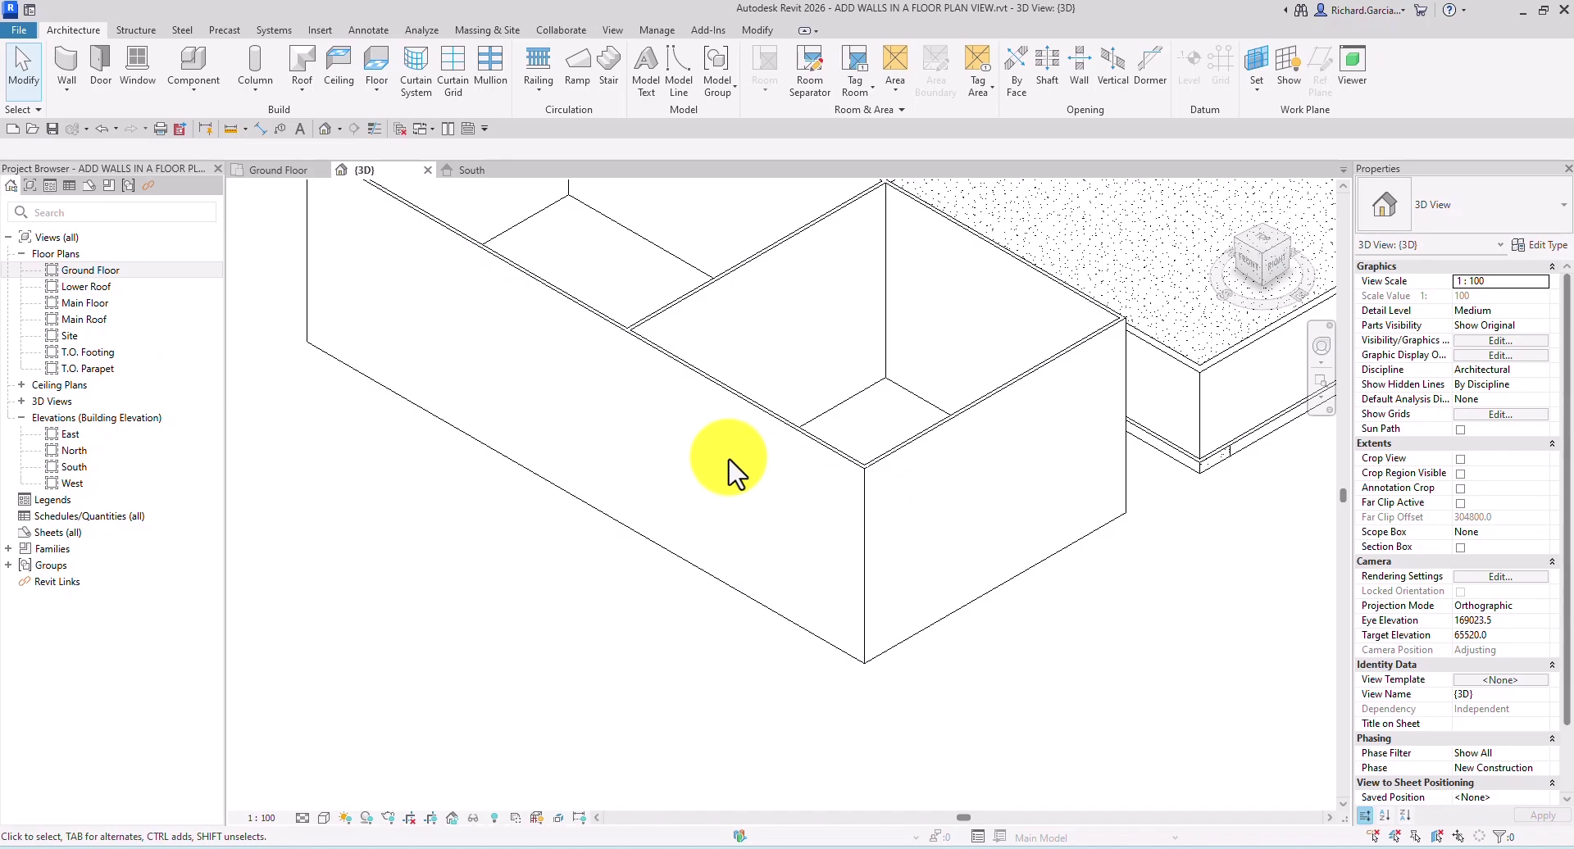
click(24, 109)
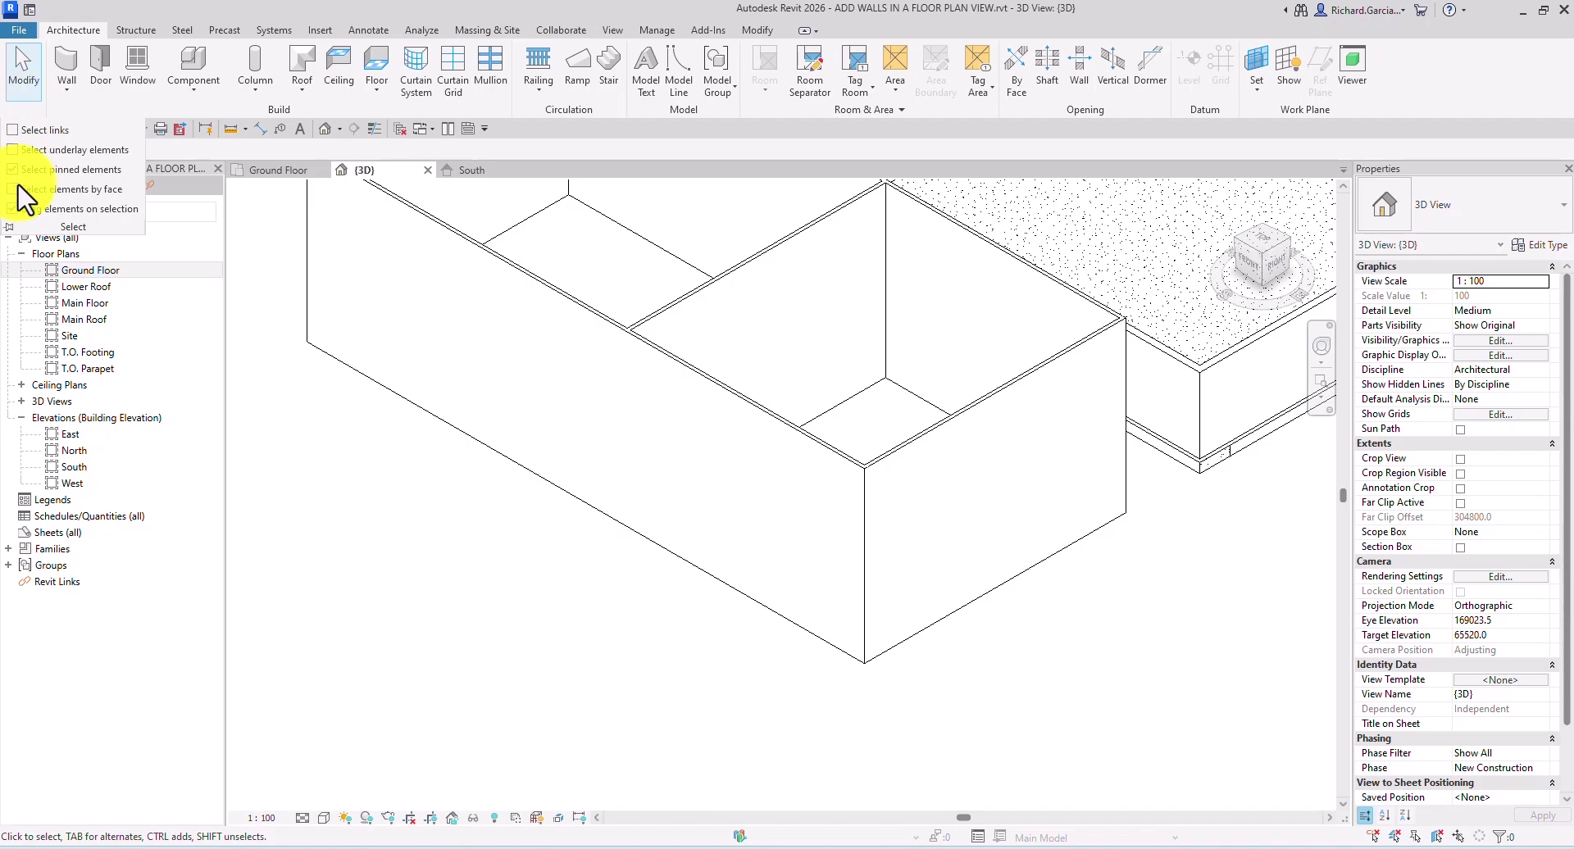
Step: Test face selection on the new Generic - 150mm walls, the adjacent concrete foundation wall and the 300mm Concrete floor
click(432, 329)
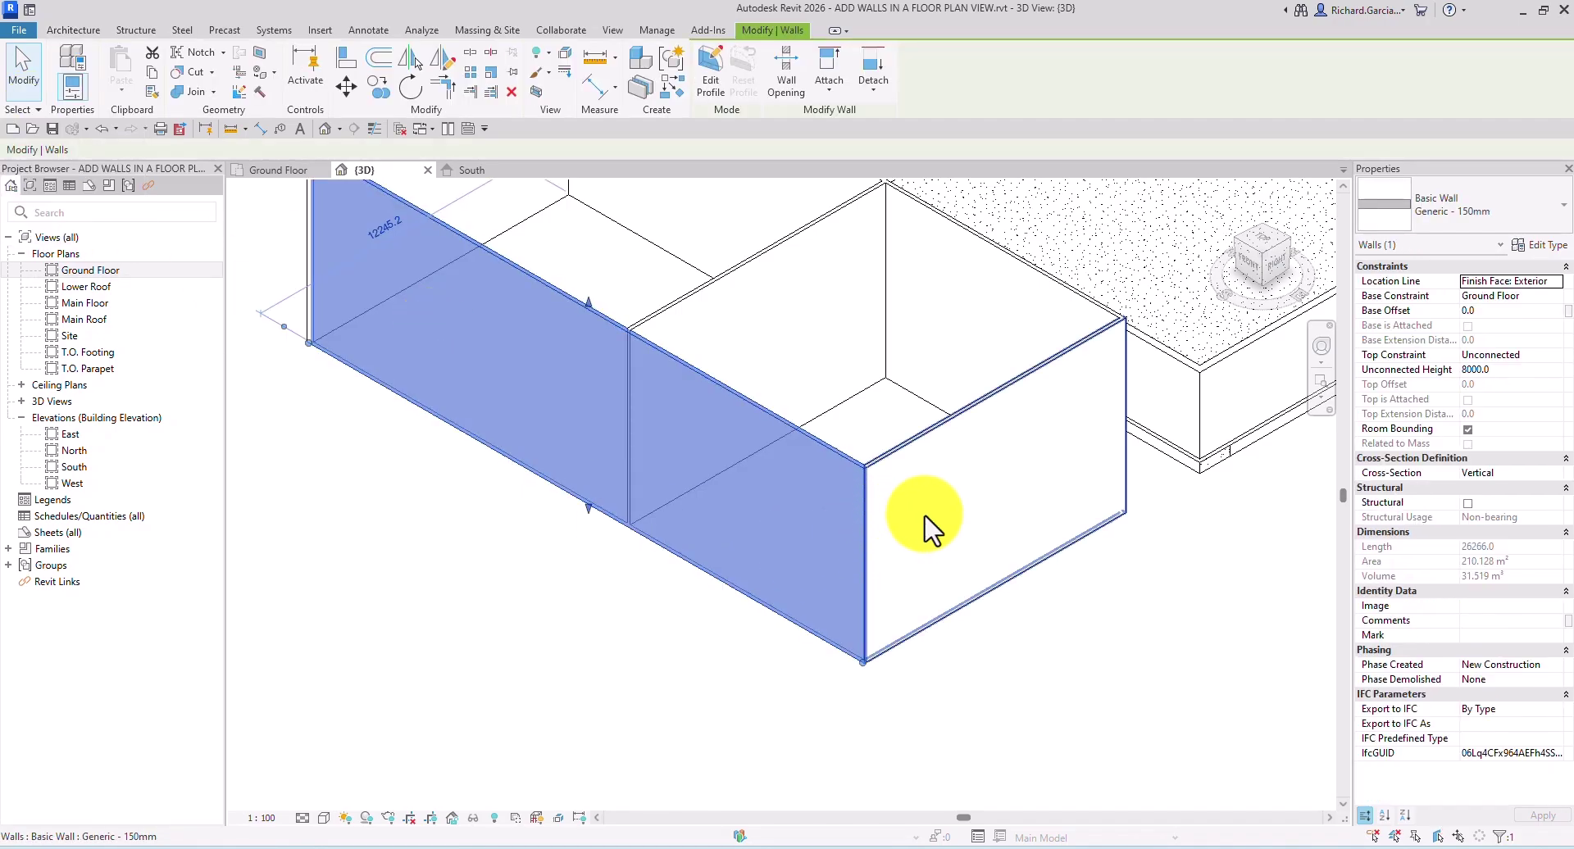
click(923, 524)
click(771, 316)
click(963, 309)
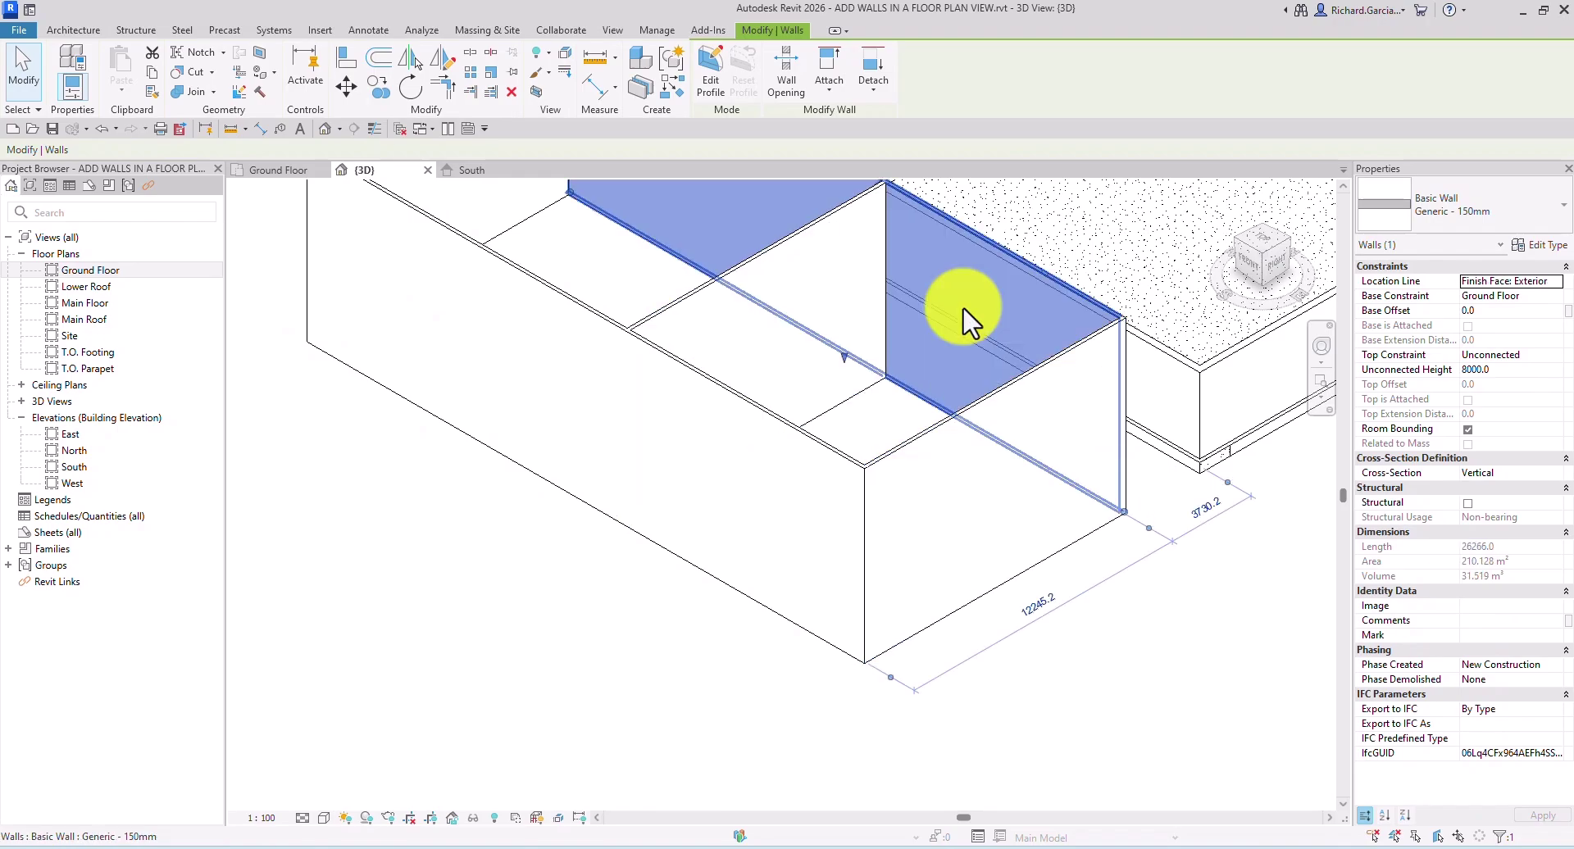
scroll(1004, 373, up, 3)
click(663, 308)
scroll(623, 287, down, 4)
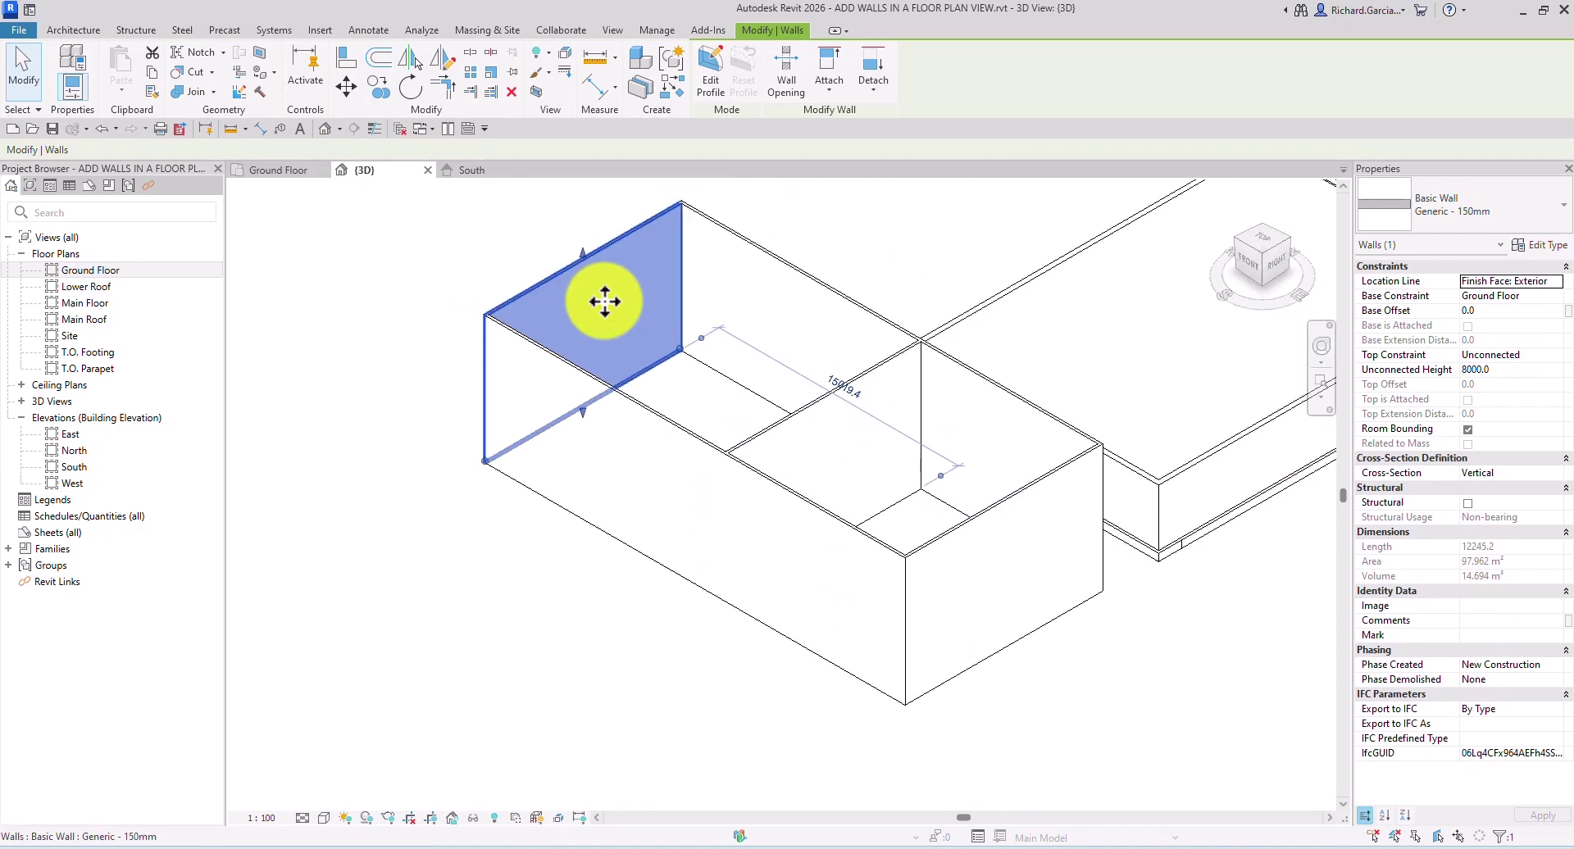
click(1184, 513)
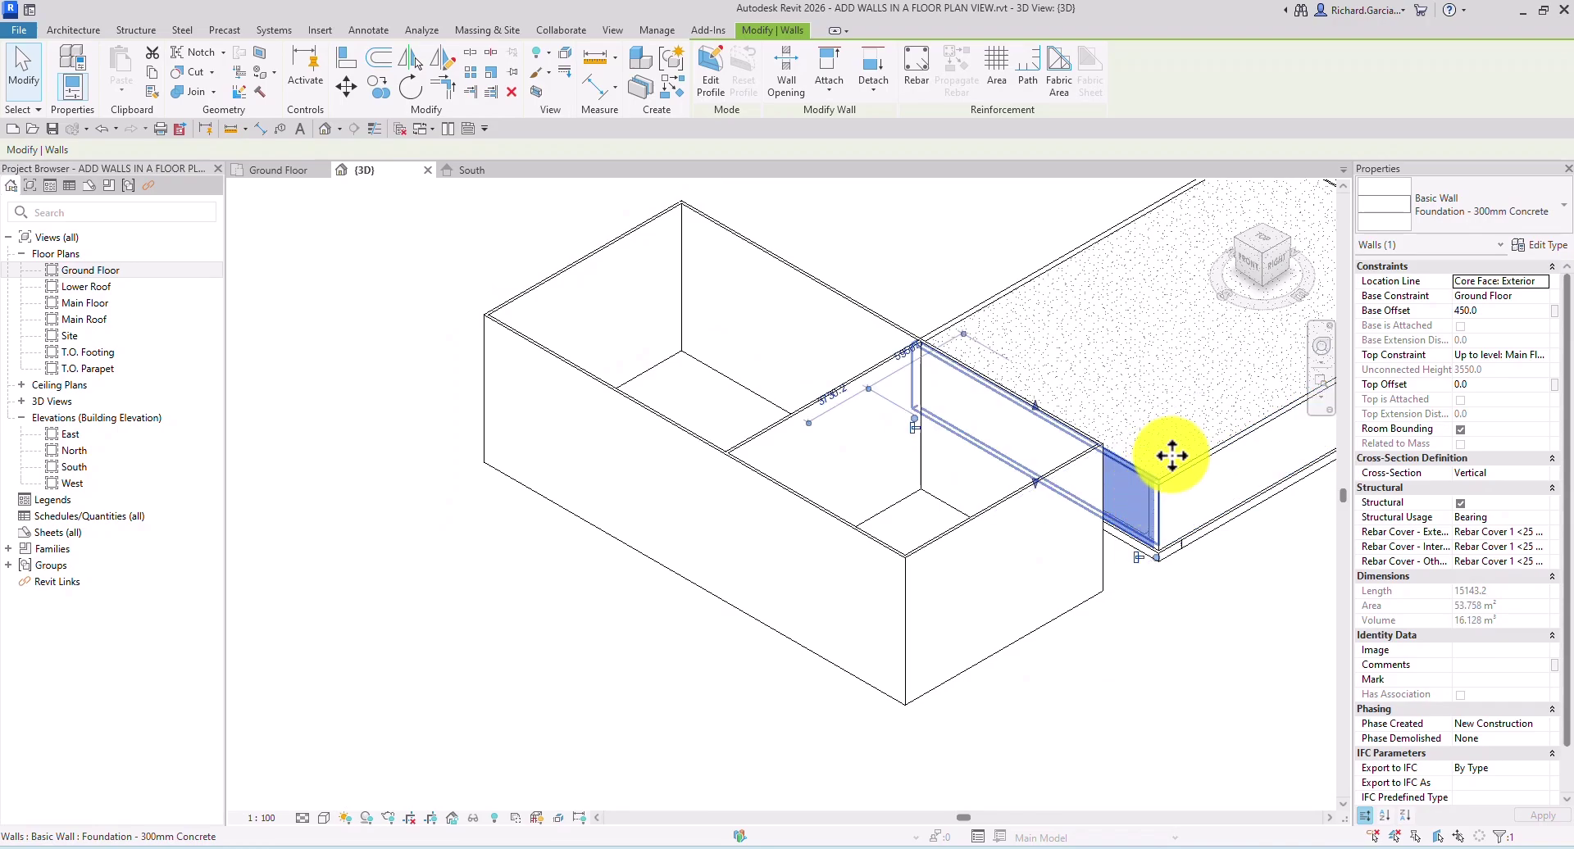
click(1189, 390)
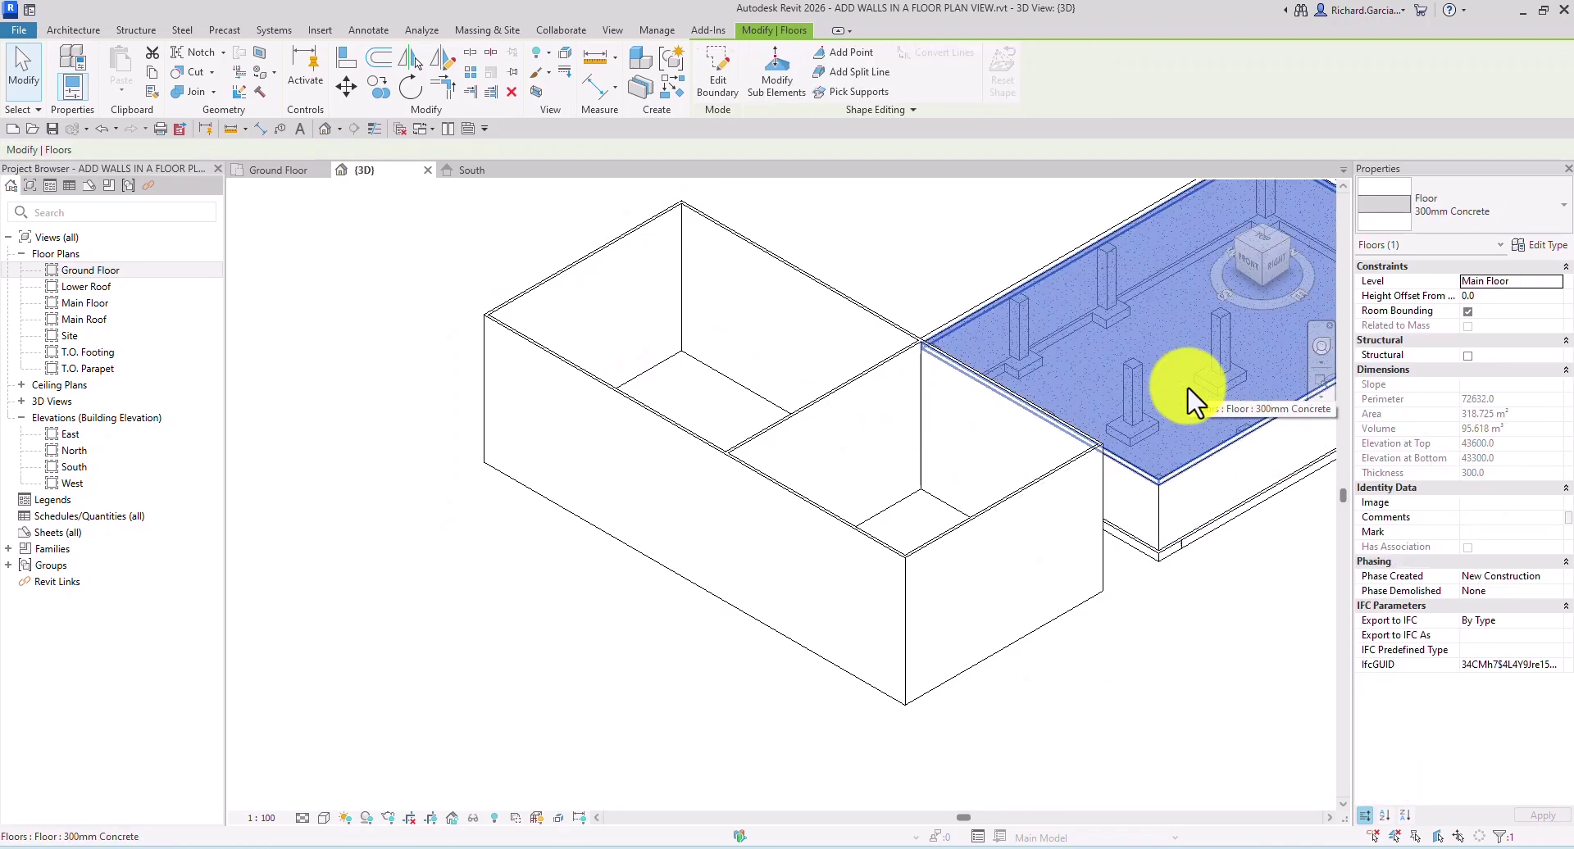
Step: Deselect the floor, keep Select elements by face turned on, and review the Drag elements on selection option
click(25, 109)
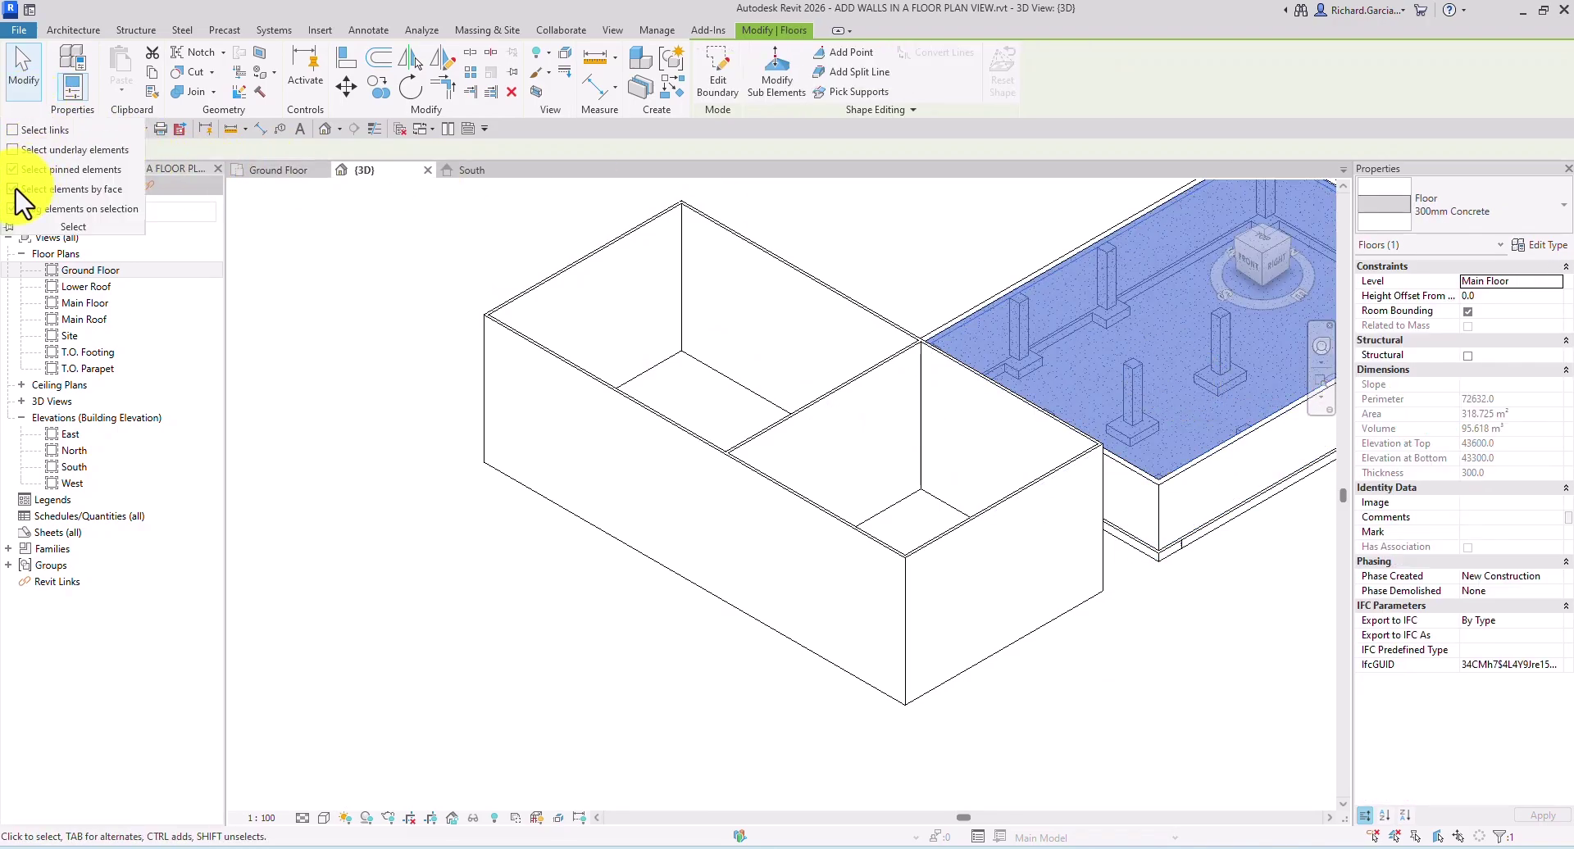
key(Escape)
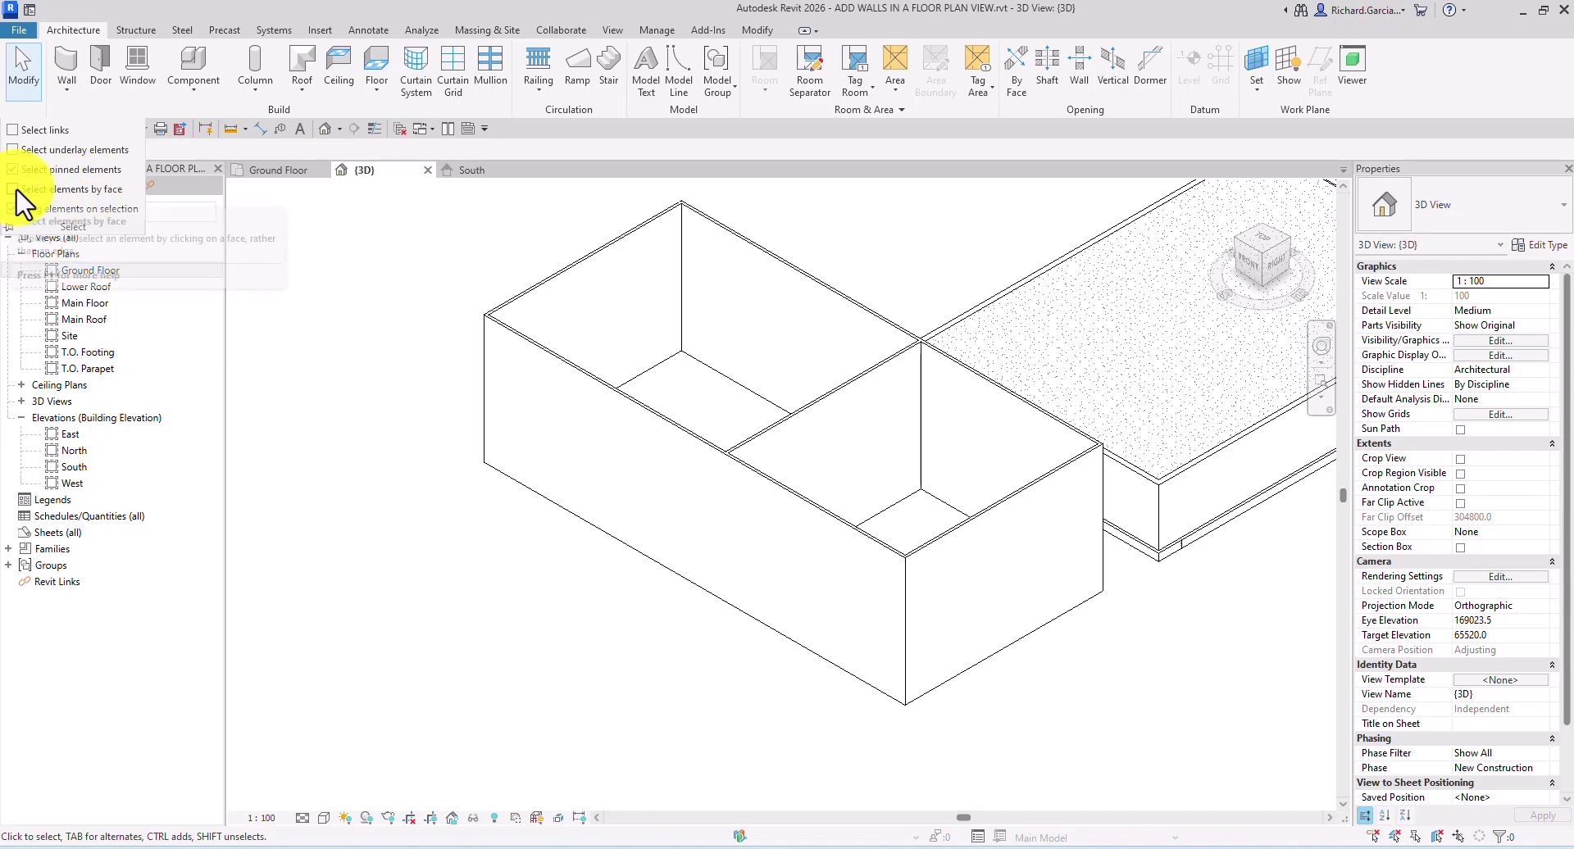
click(12, 189)
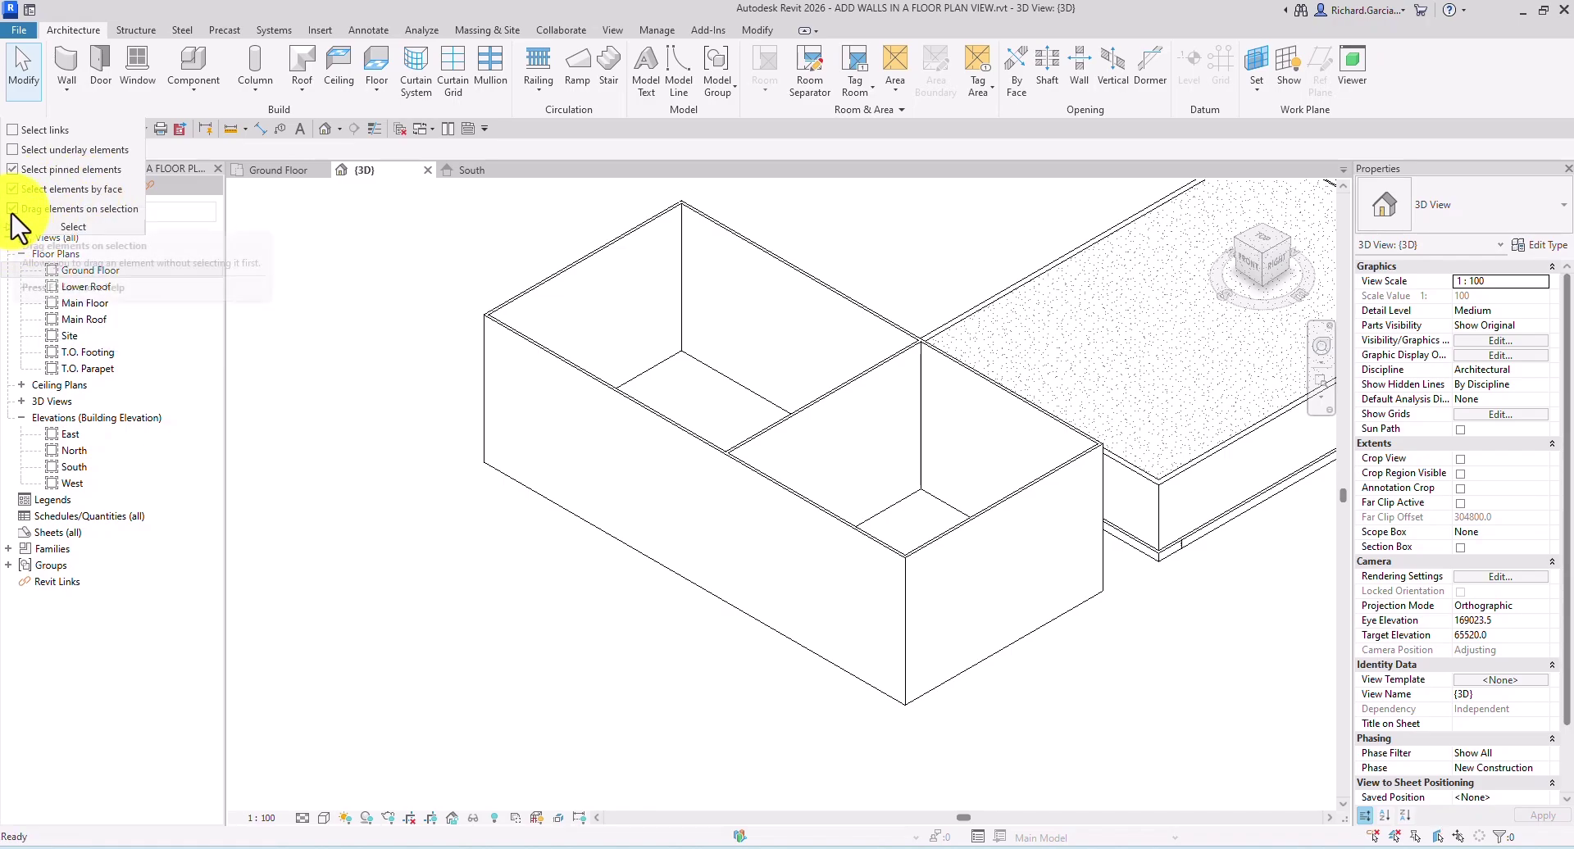
click(11, 208)
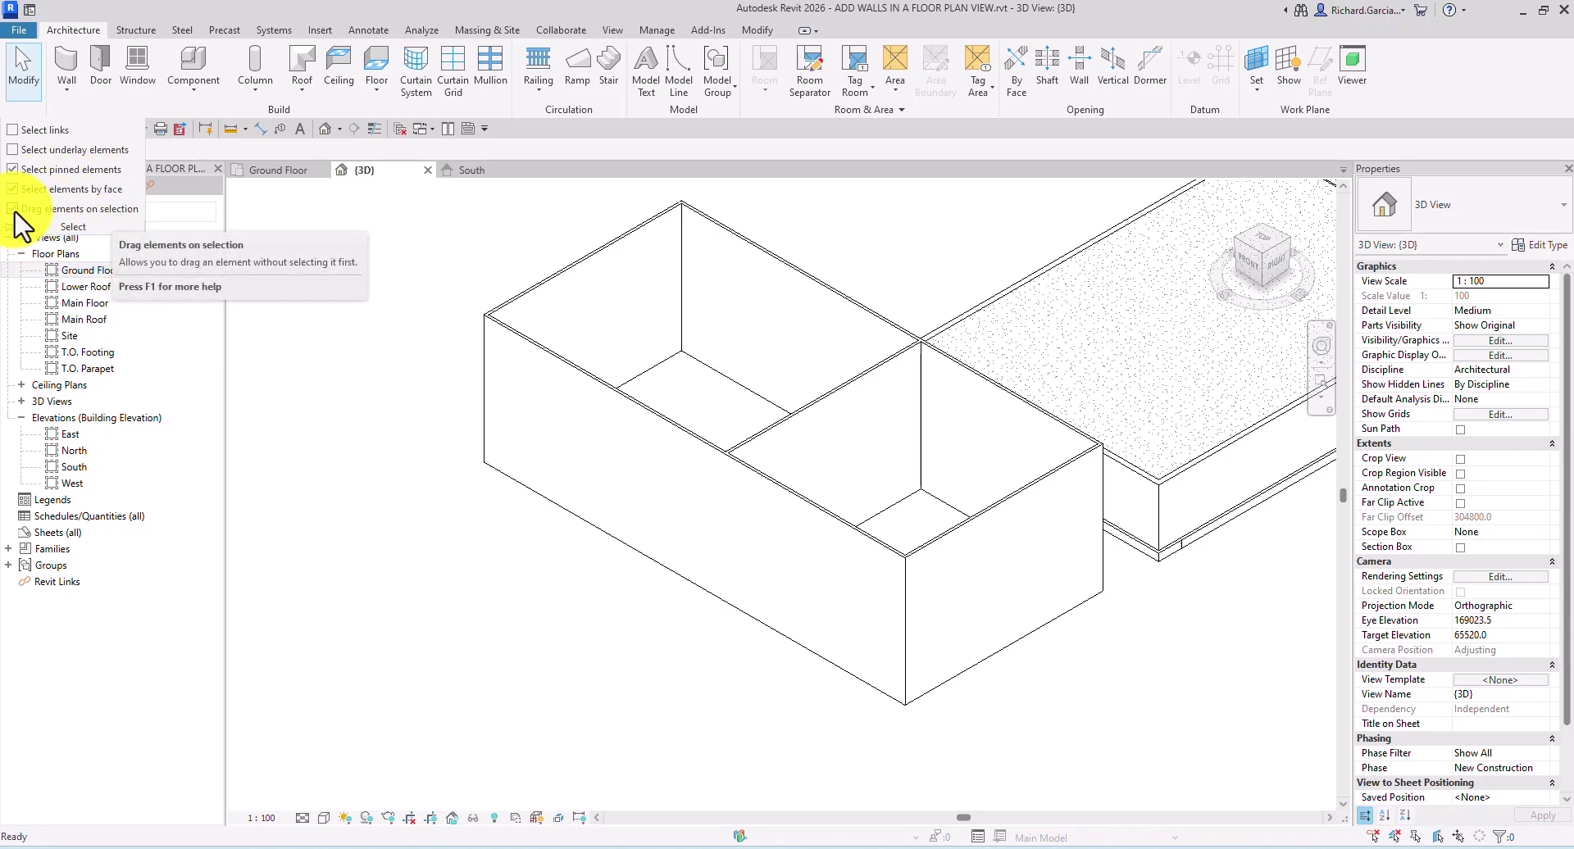
Step: Return to the Ground Floor plan and test shifting the lower outer wall of the new rooms slightly, leaving it deselected
click(289, 174)
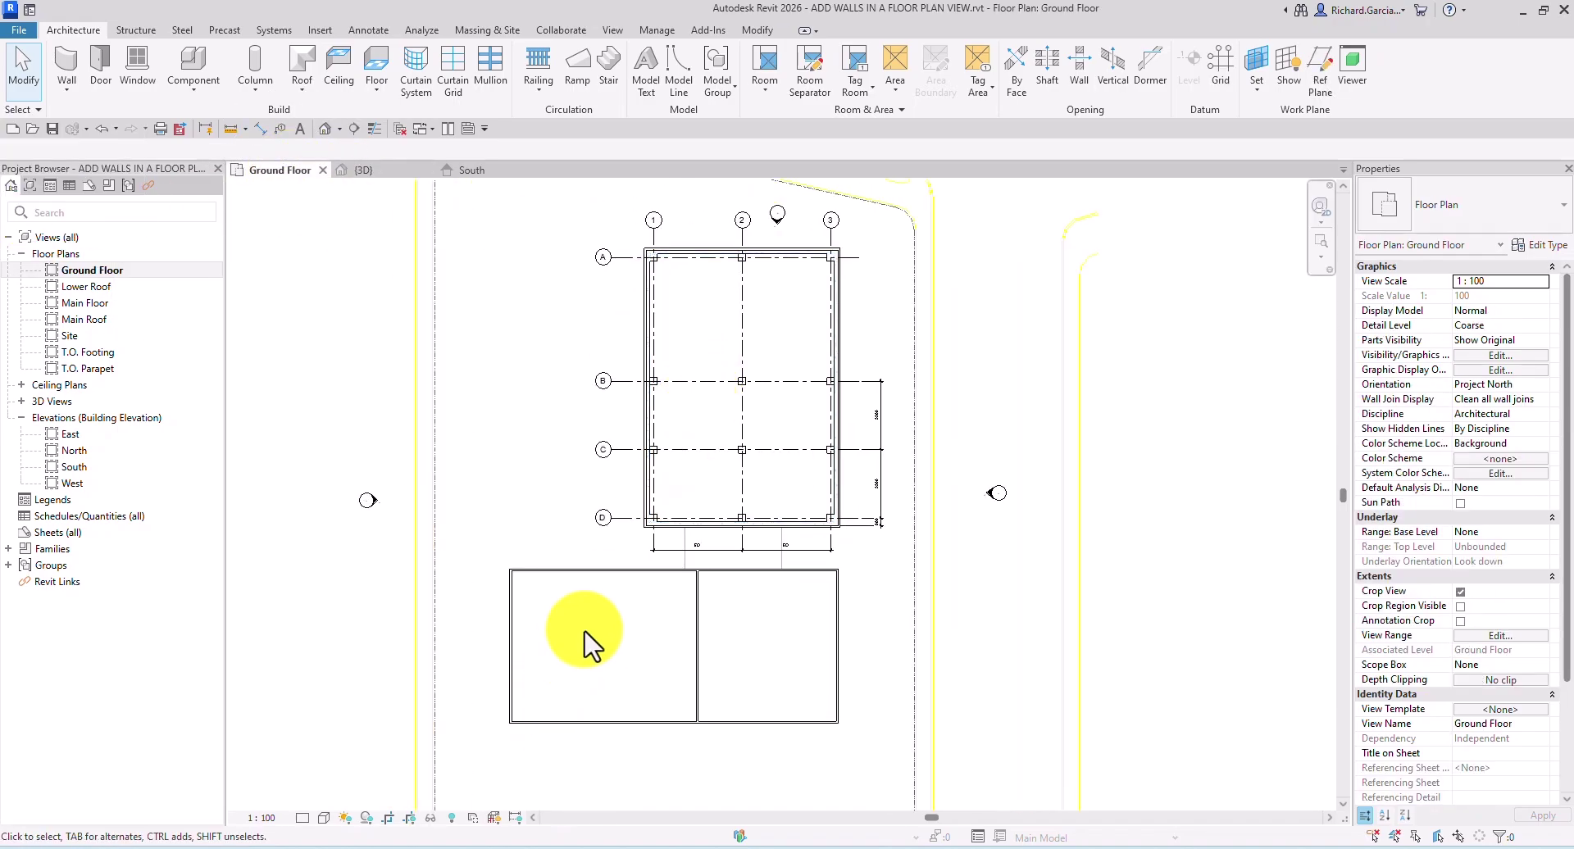
middle_drag(579, 632, 738, 317)
scroll(703, 377, up, 3)
click(27, 111)
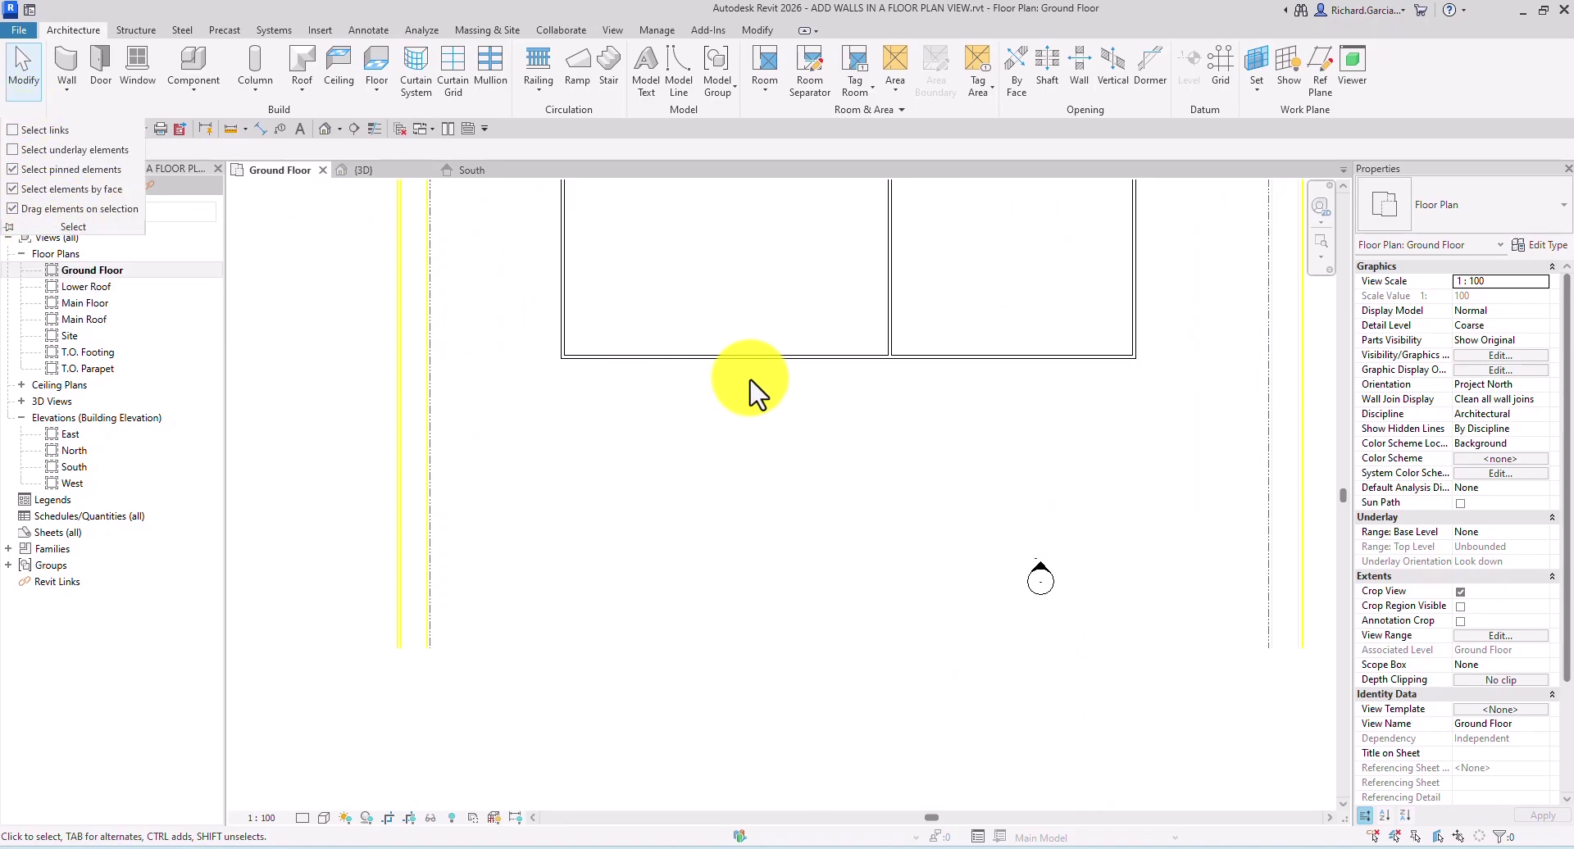
click(692, 375)
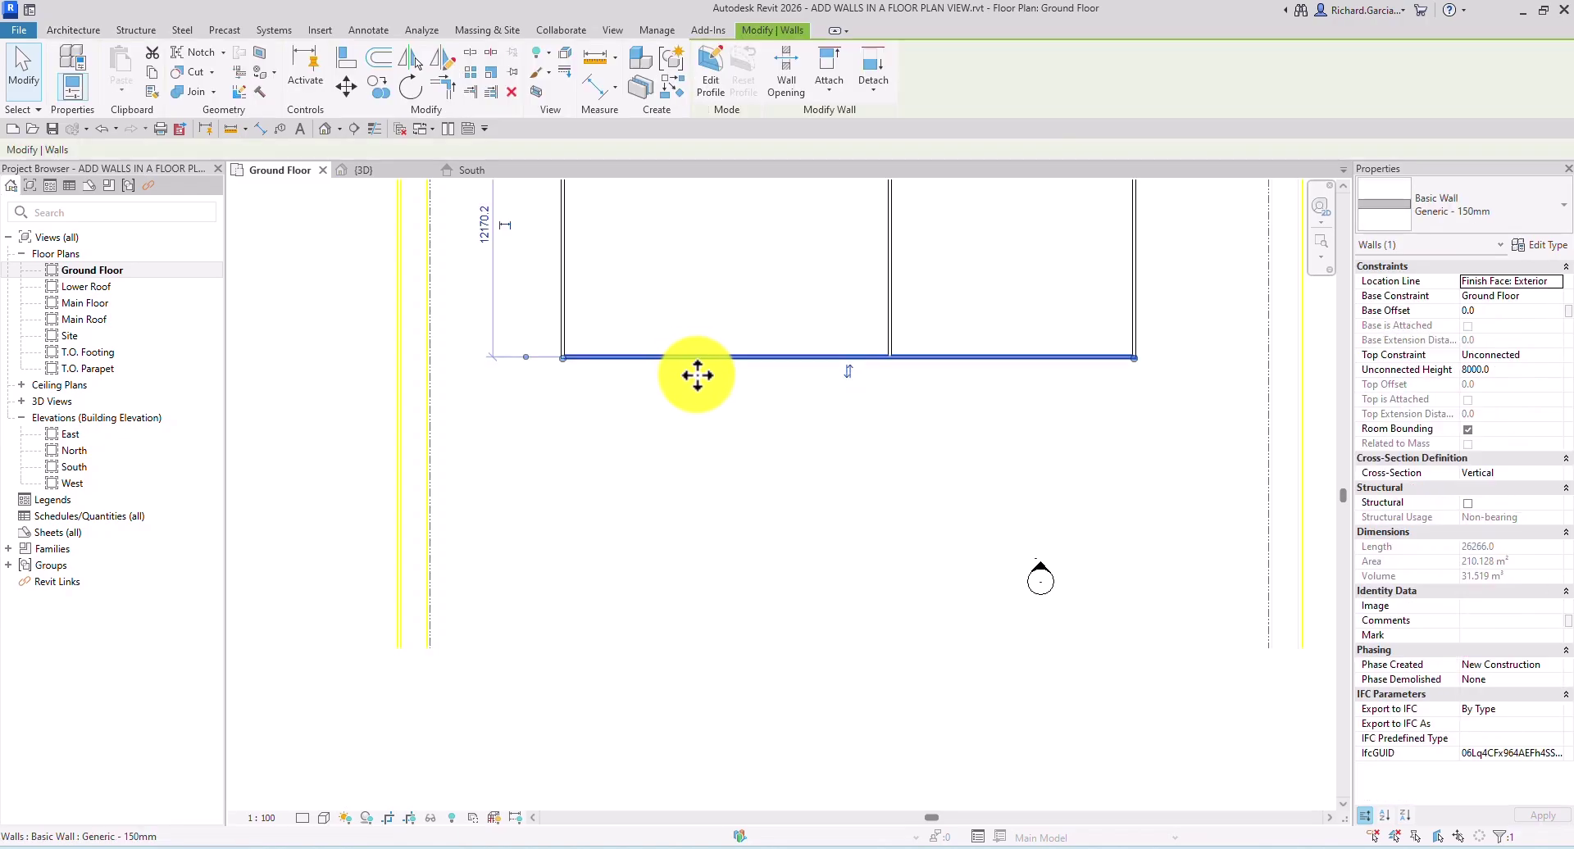
mouse_move(692, 360)
mouse_down()
mouse_move(692, 472)
mouse_move(697, 358)
mouse_up()
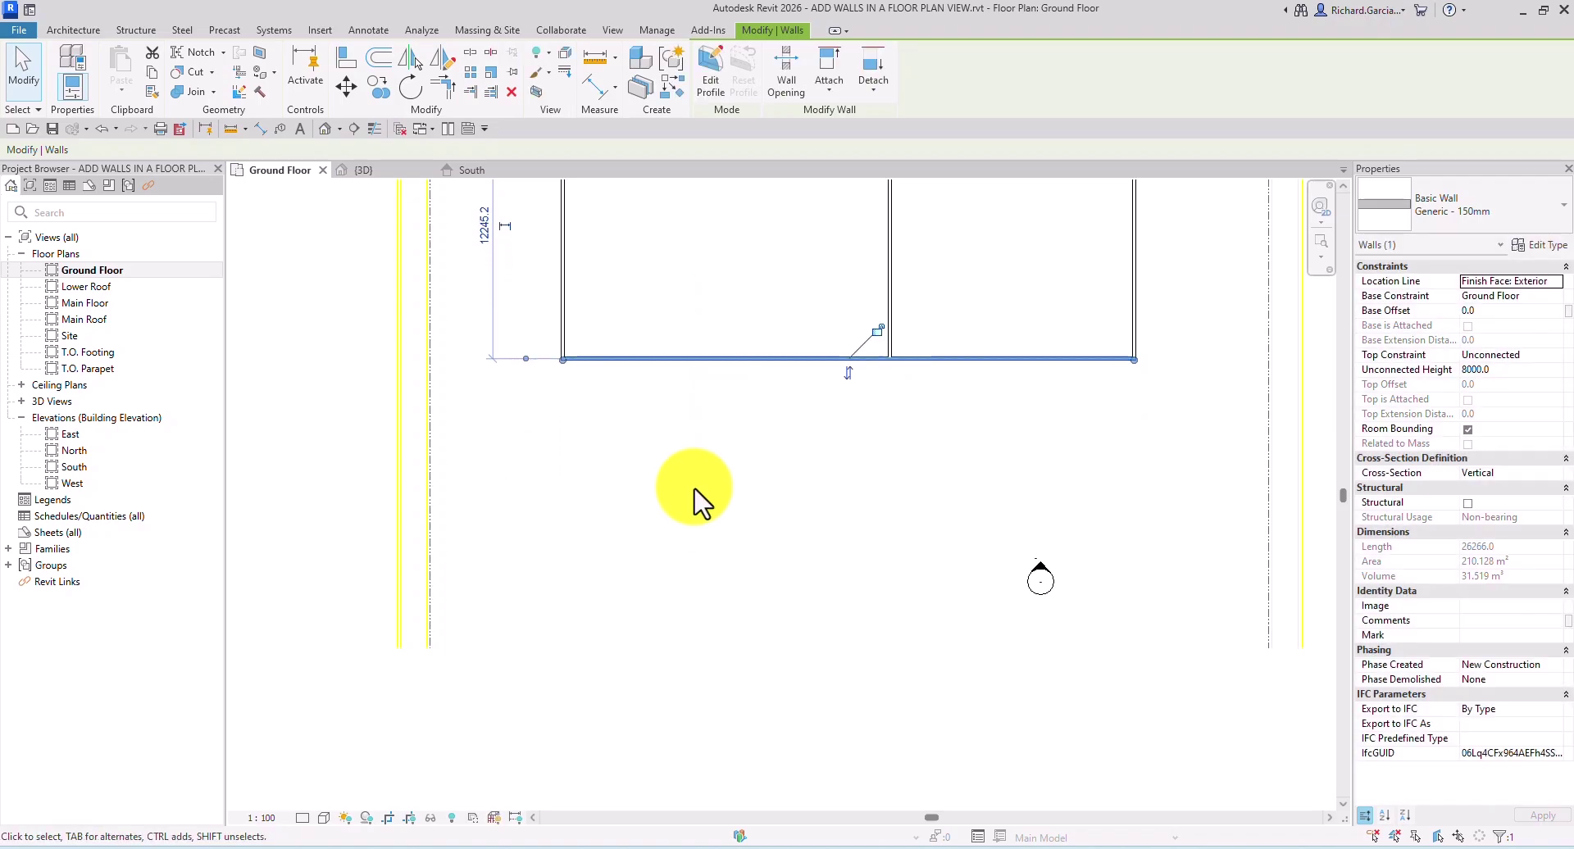
click(696, 488)
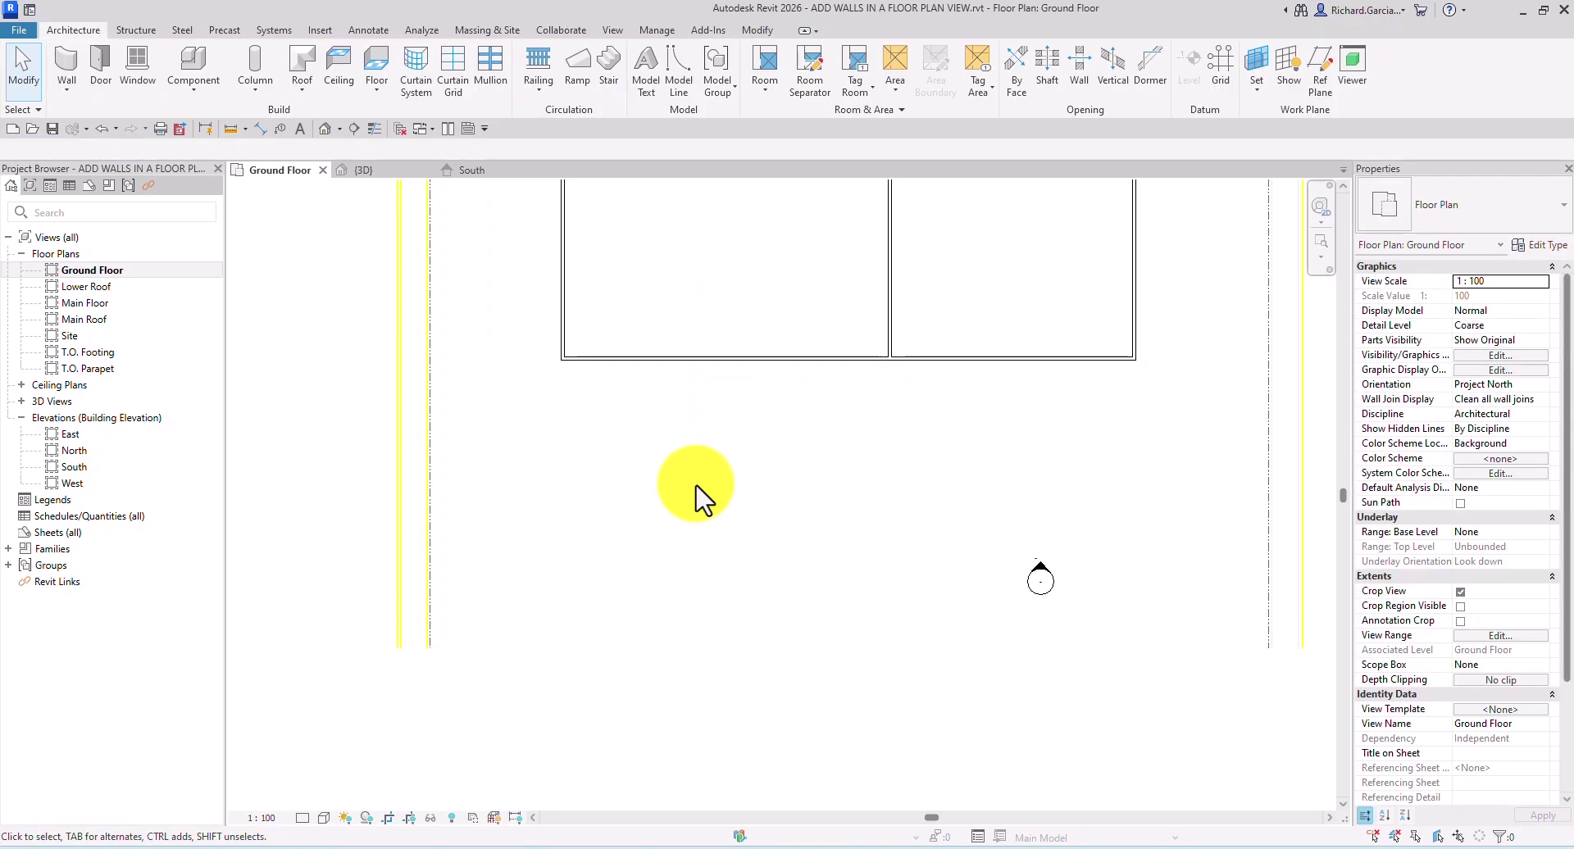
Step: Move the lower outer wall of the new rooms upward to reduce their depth, and deselect it
click(656, 361)
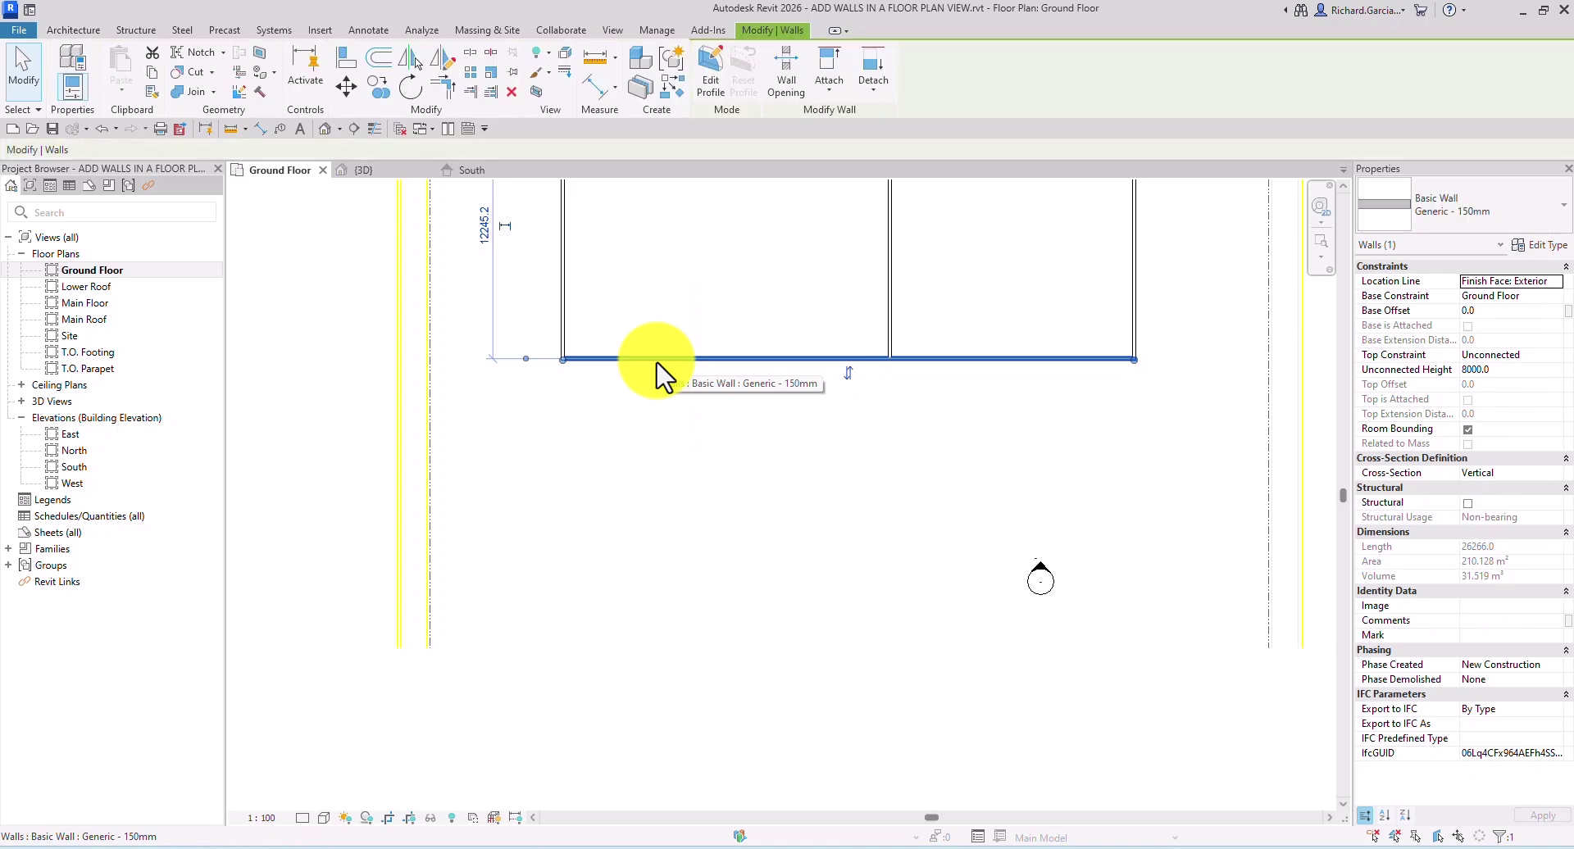
drag(657, 363, 682, 238)
click(689, 423)
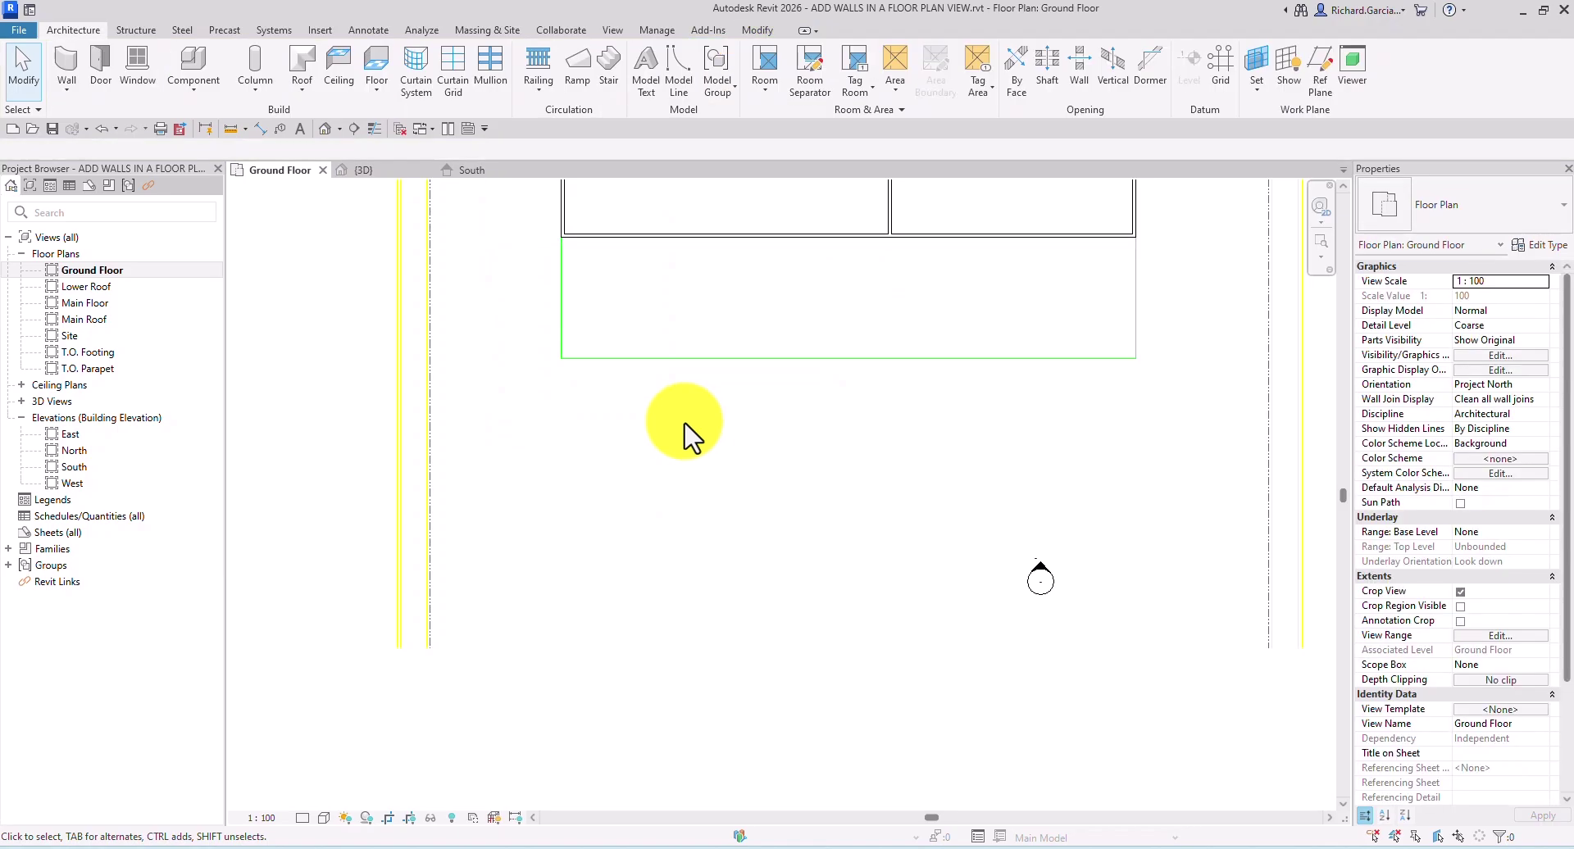
Step: Turn off the Drag elements on selection option and dismiss the save reminder without saving
scroll(684, 422, down, 3)
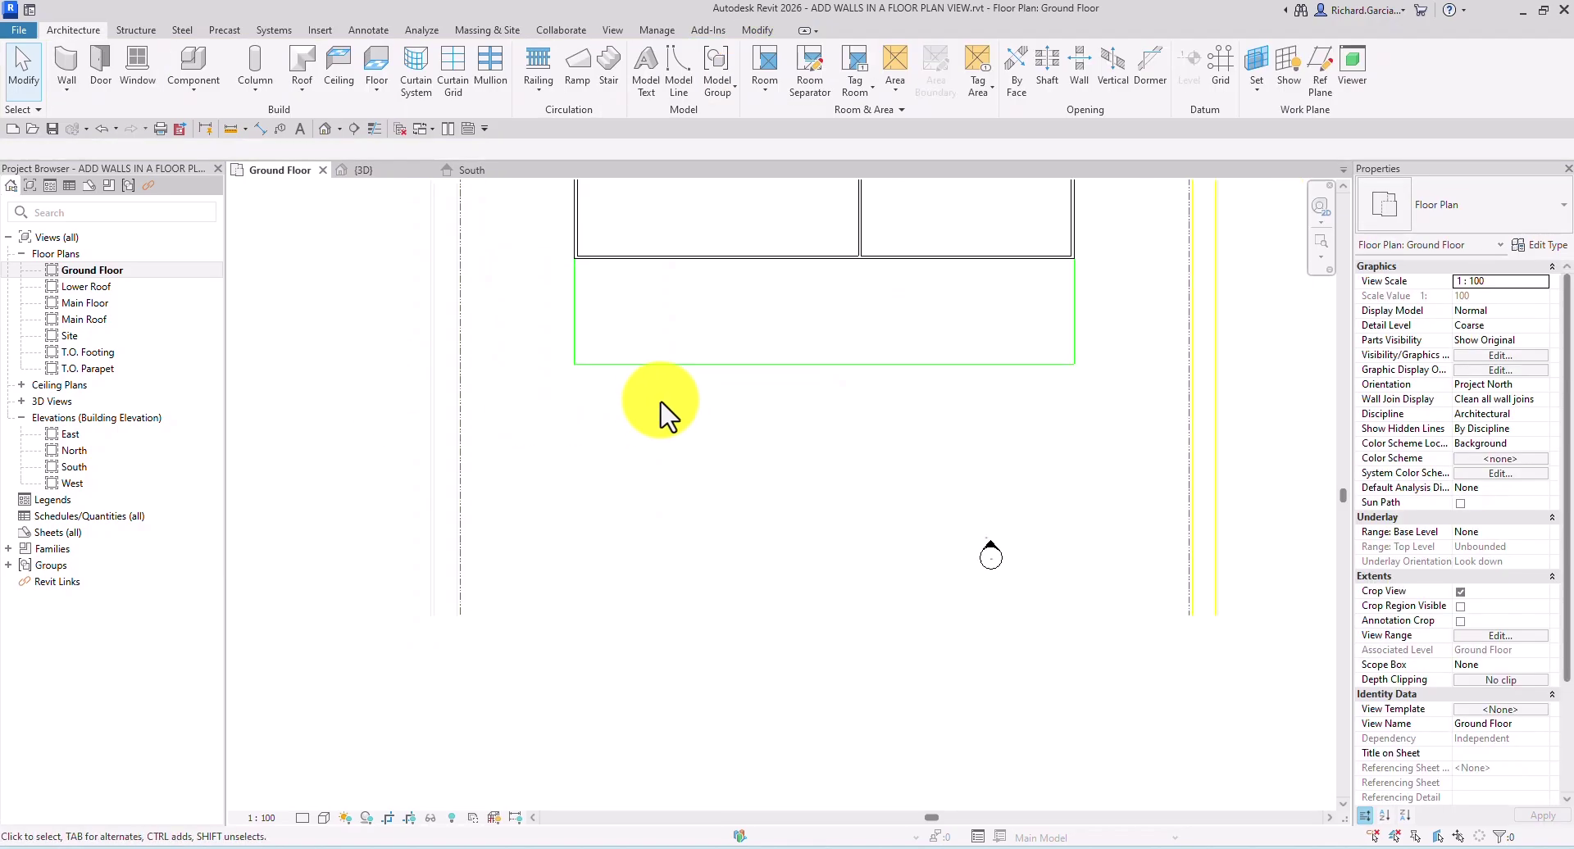
click(36, 112)
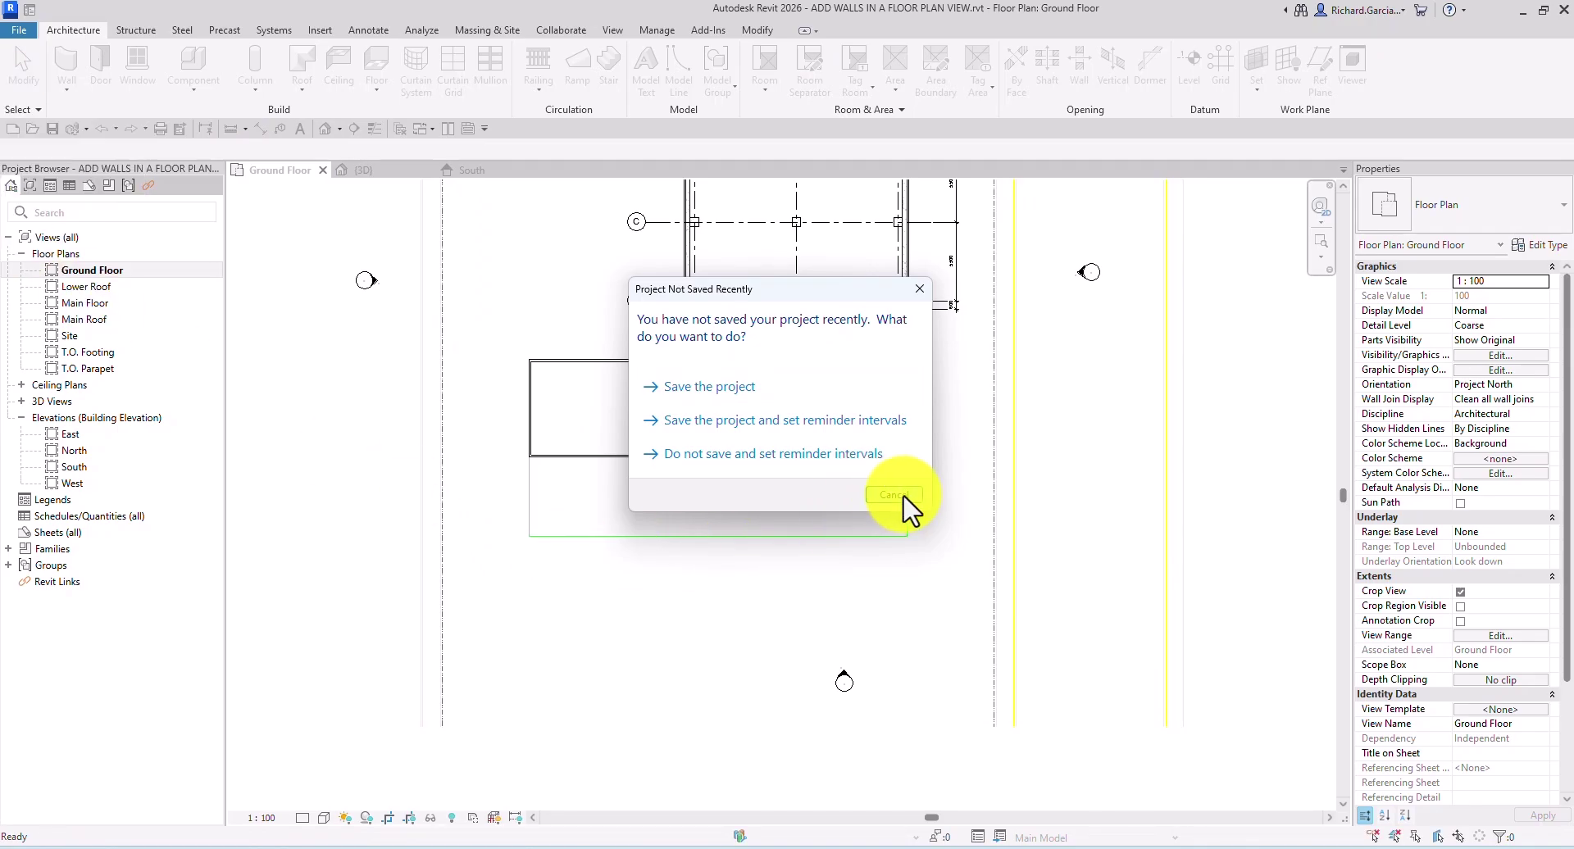
click(900, 496)
Step: Try to move the lower outer wall directly, without selecting it first
scroll(611, 500, up, 3)
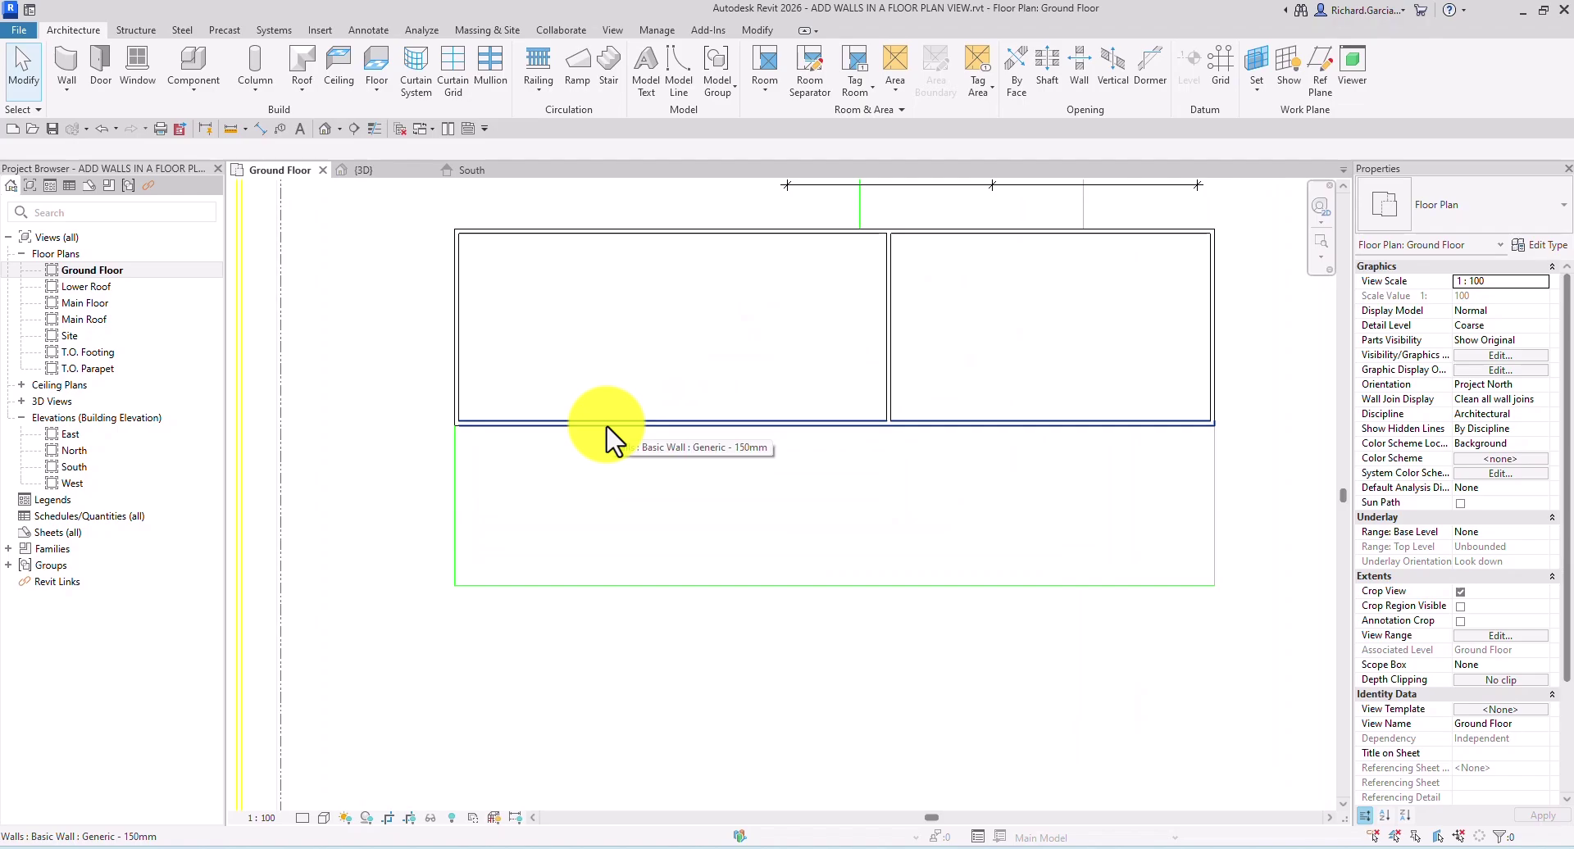
drag(607, 426, 706, 678)
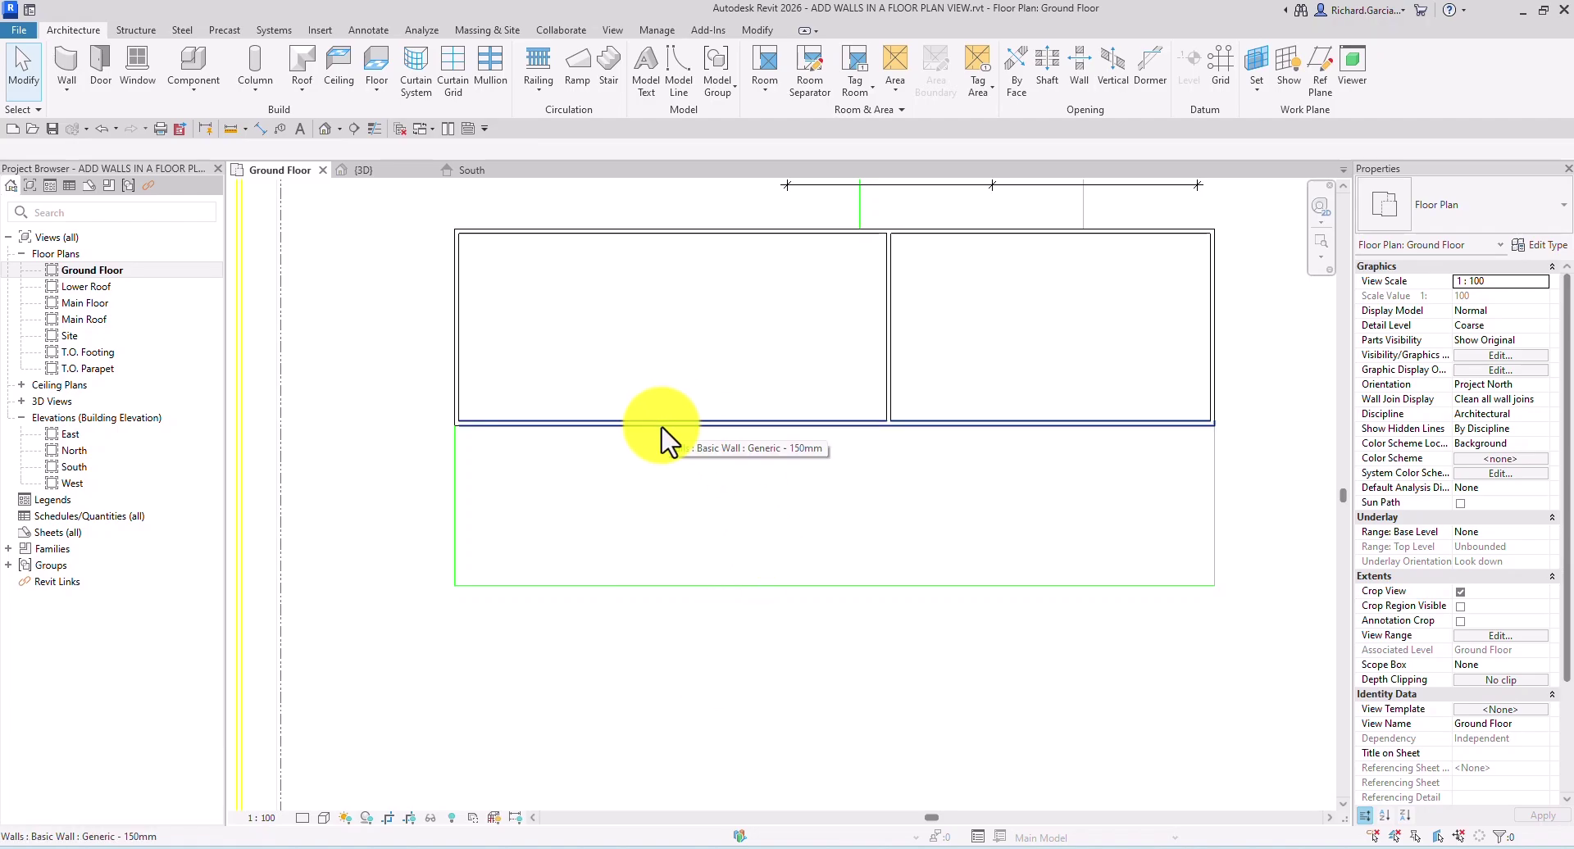
drag(661, 428, 653, 625)
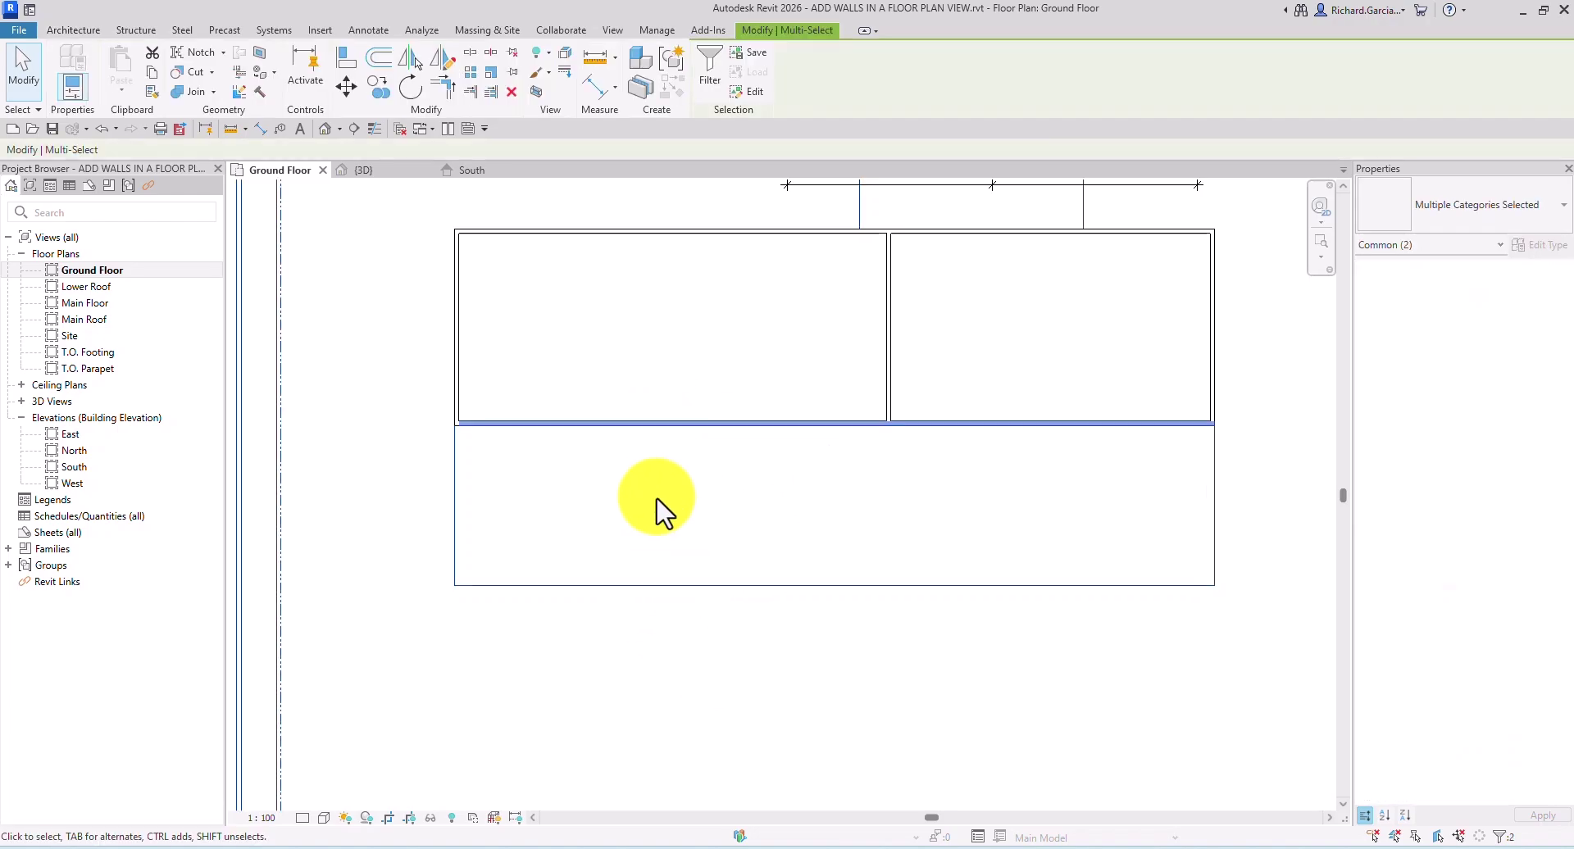
Step: Select the lower outer wall, move it down to 8000 mm from the upper wall, and try moving it again without selecting it
click(626, 455)
click(625, 426)
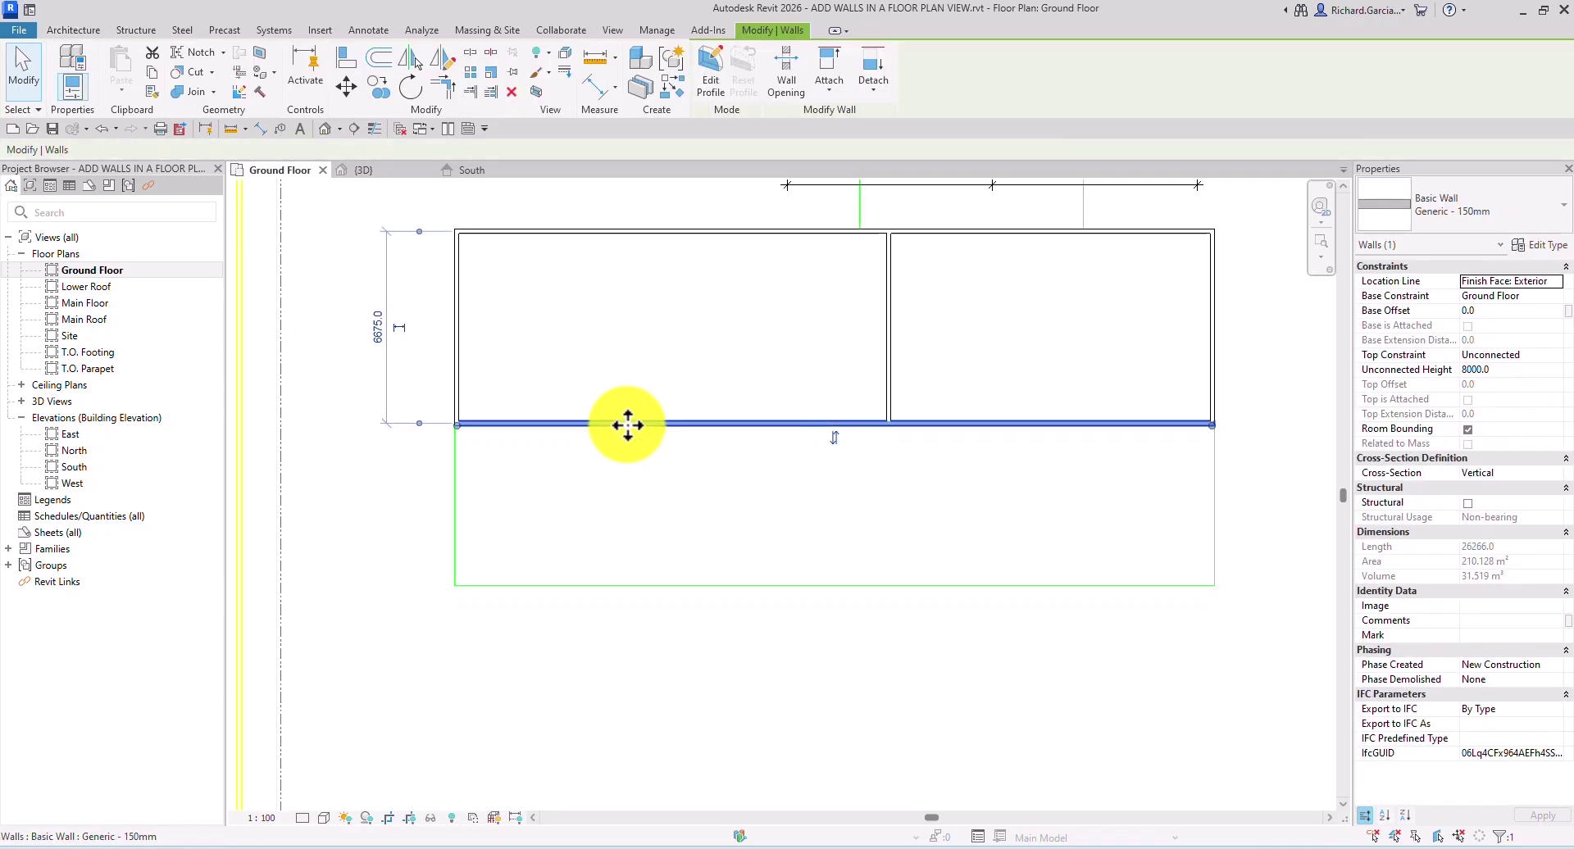
drag(627, 425, 627, 463)
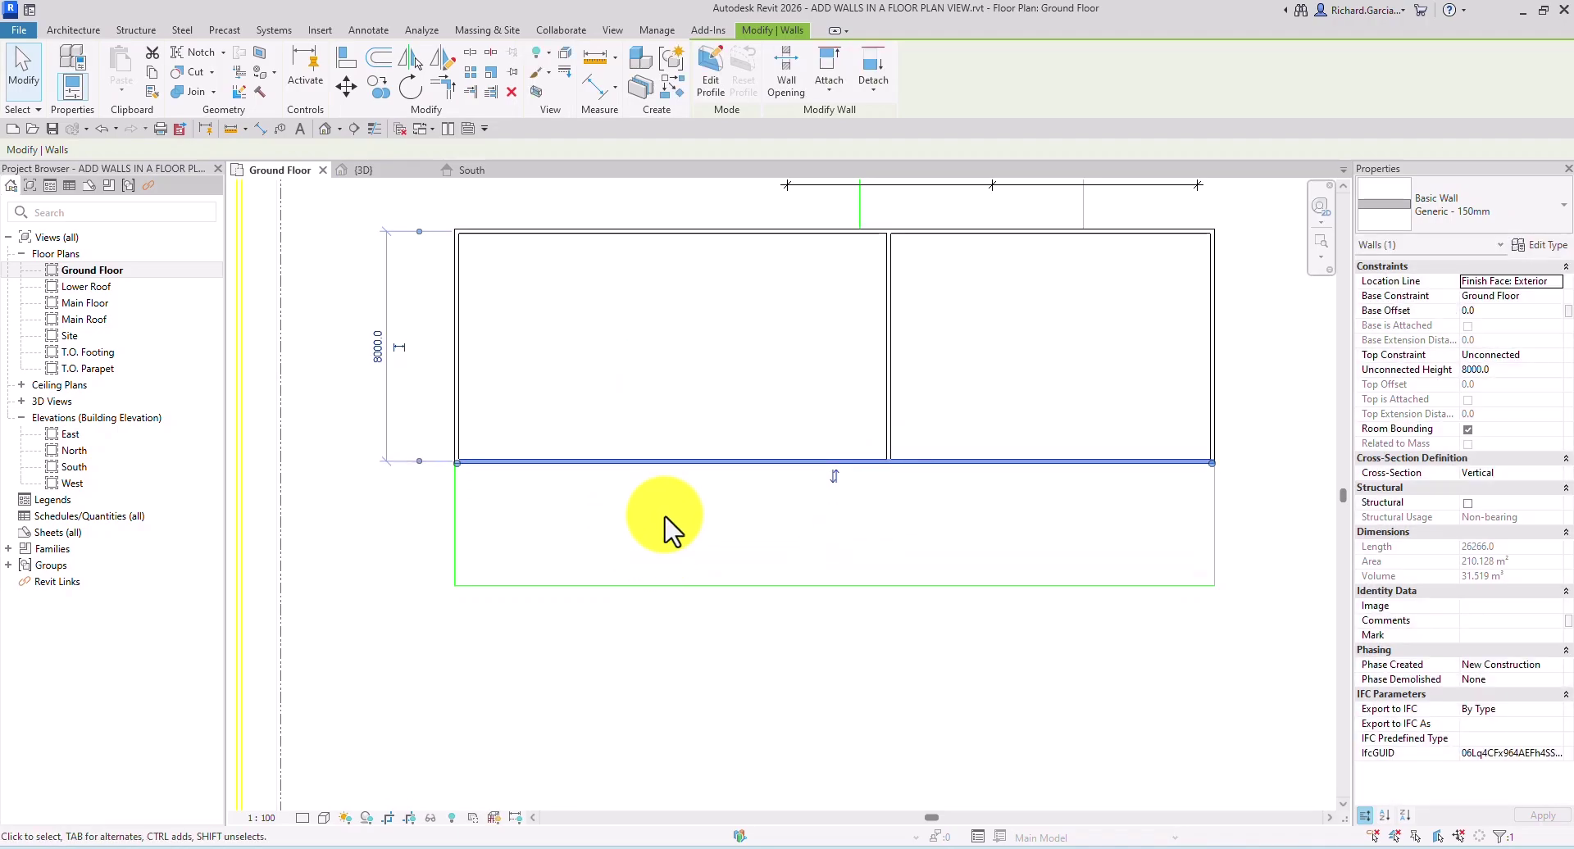
click(668, 526)
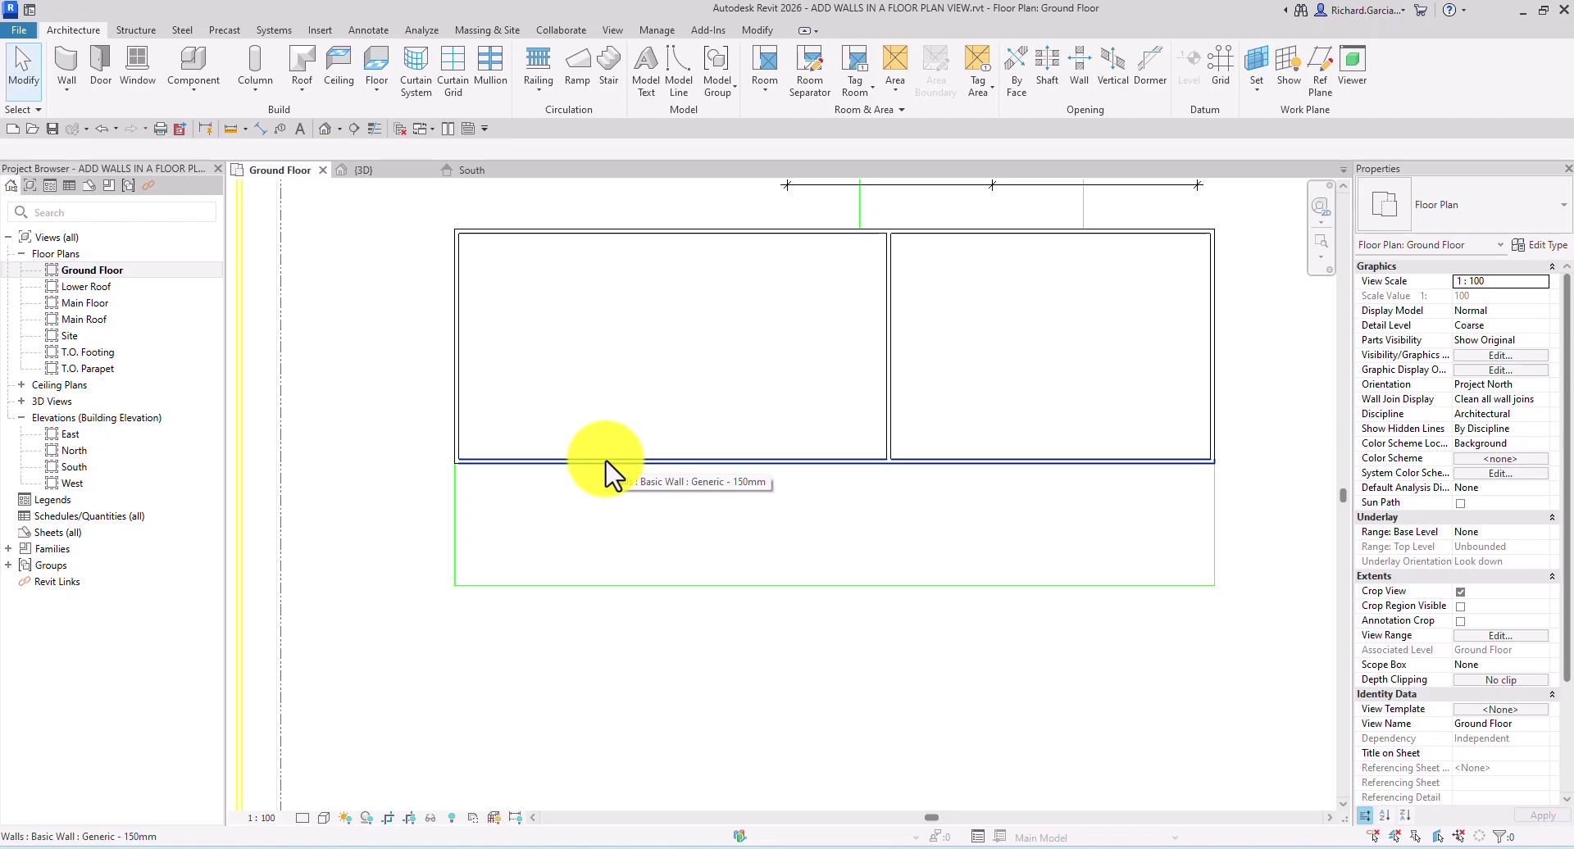
drag(605, 460, 656, 621)
Step: Turn on Drag elements on selection and move the lower outer wall directly down to 11800 mm from the upper wall
click(21, 109)
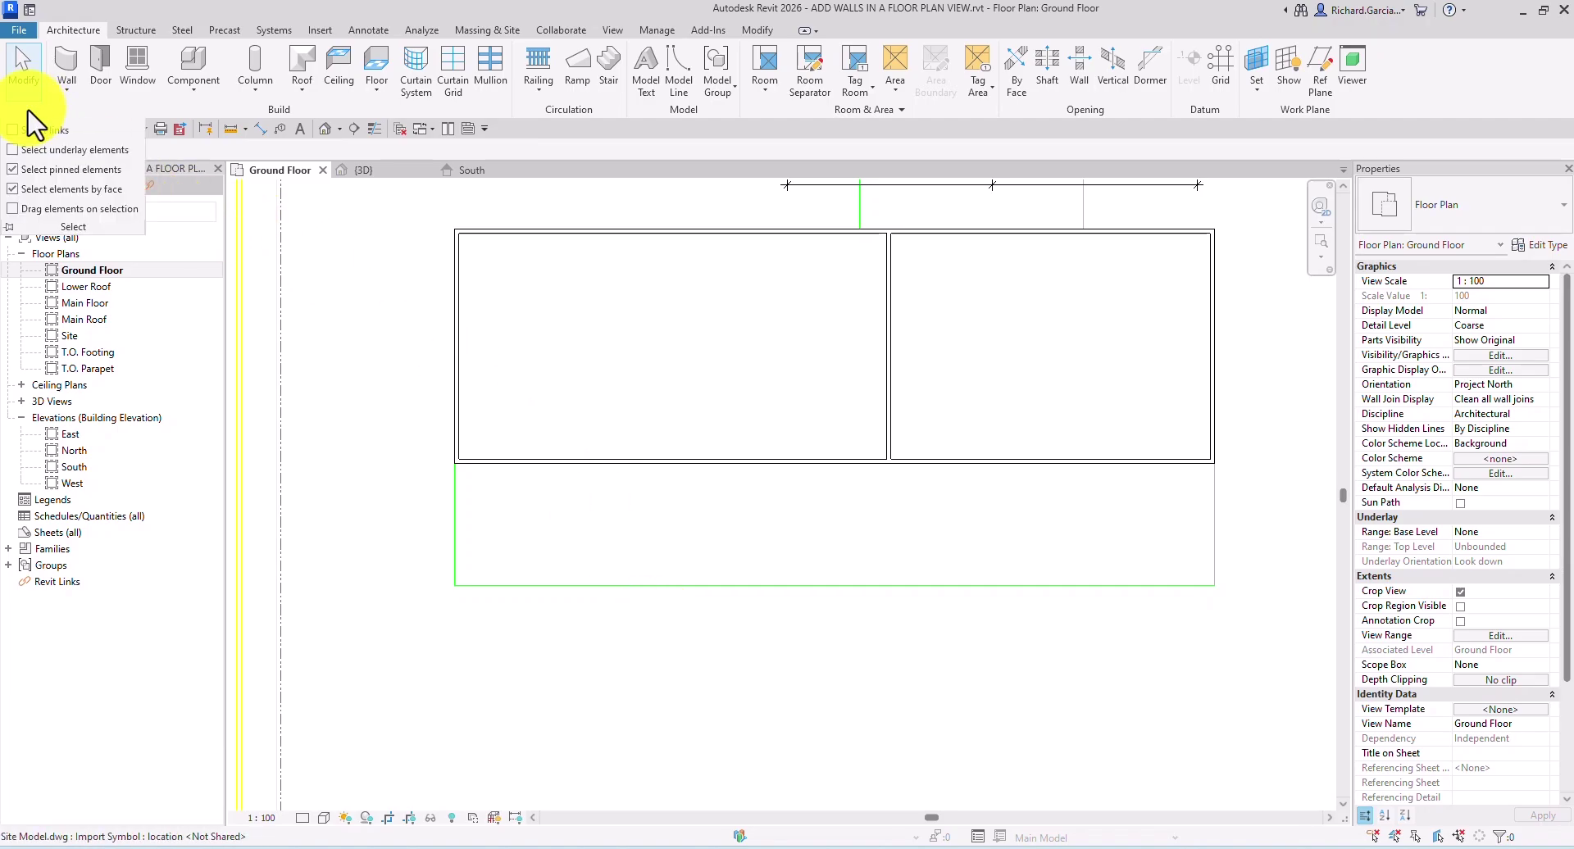
click(596, 464)
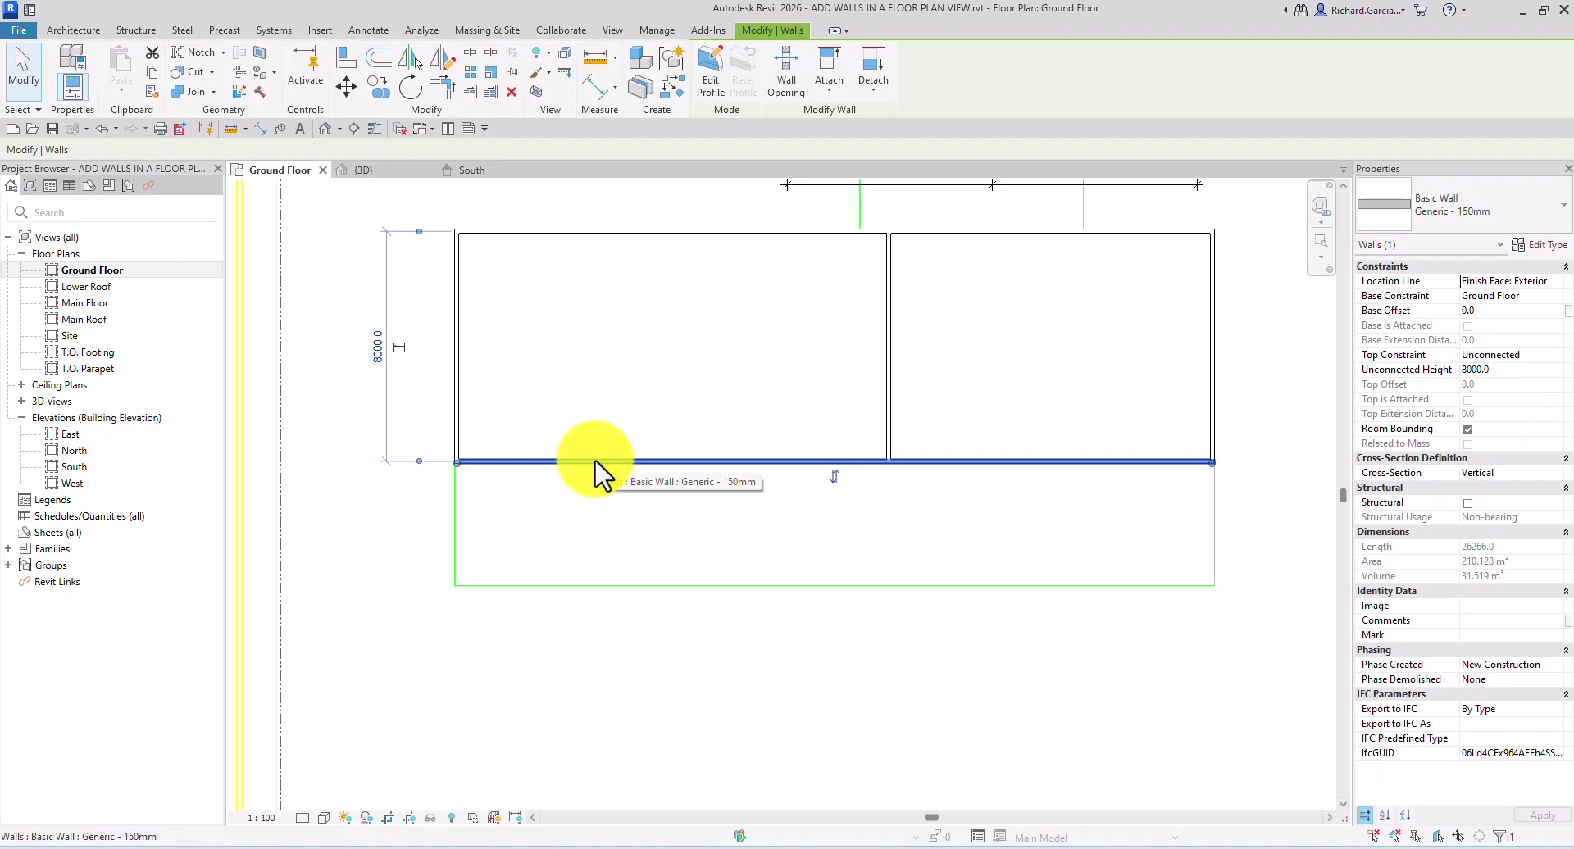
drag(597, 470, 598, 583)
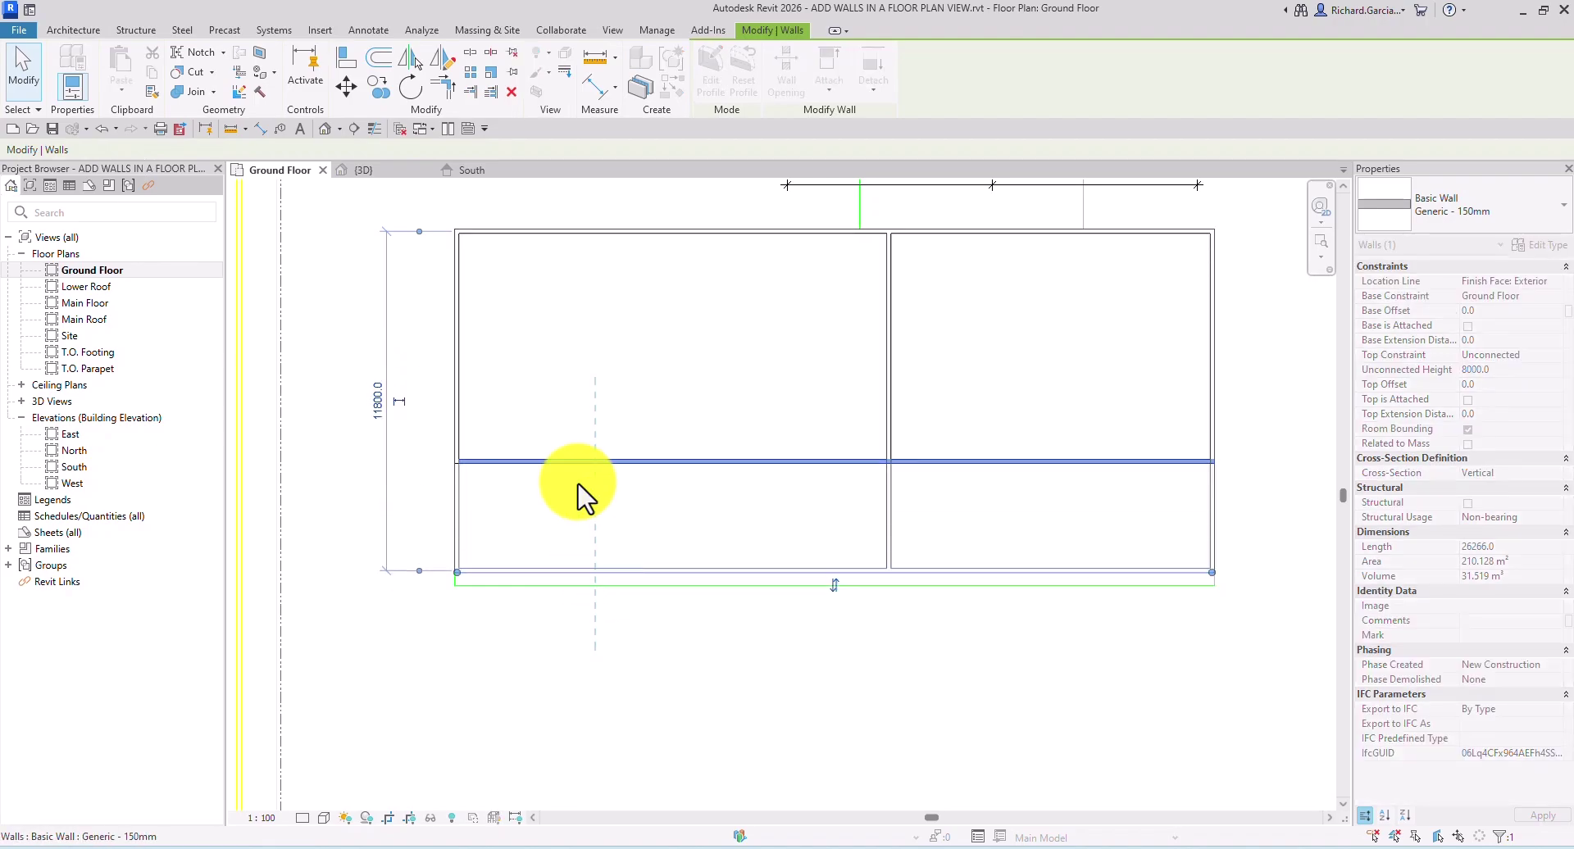
Step: Review the element selection options, leaving the lower outer wall deselected
click(35, 110)
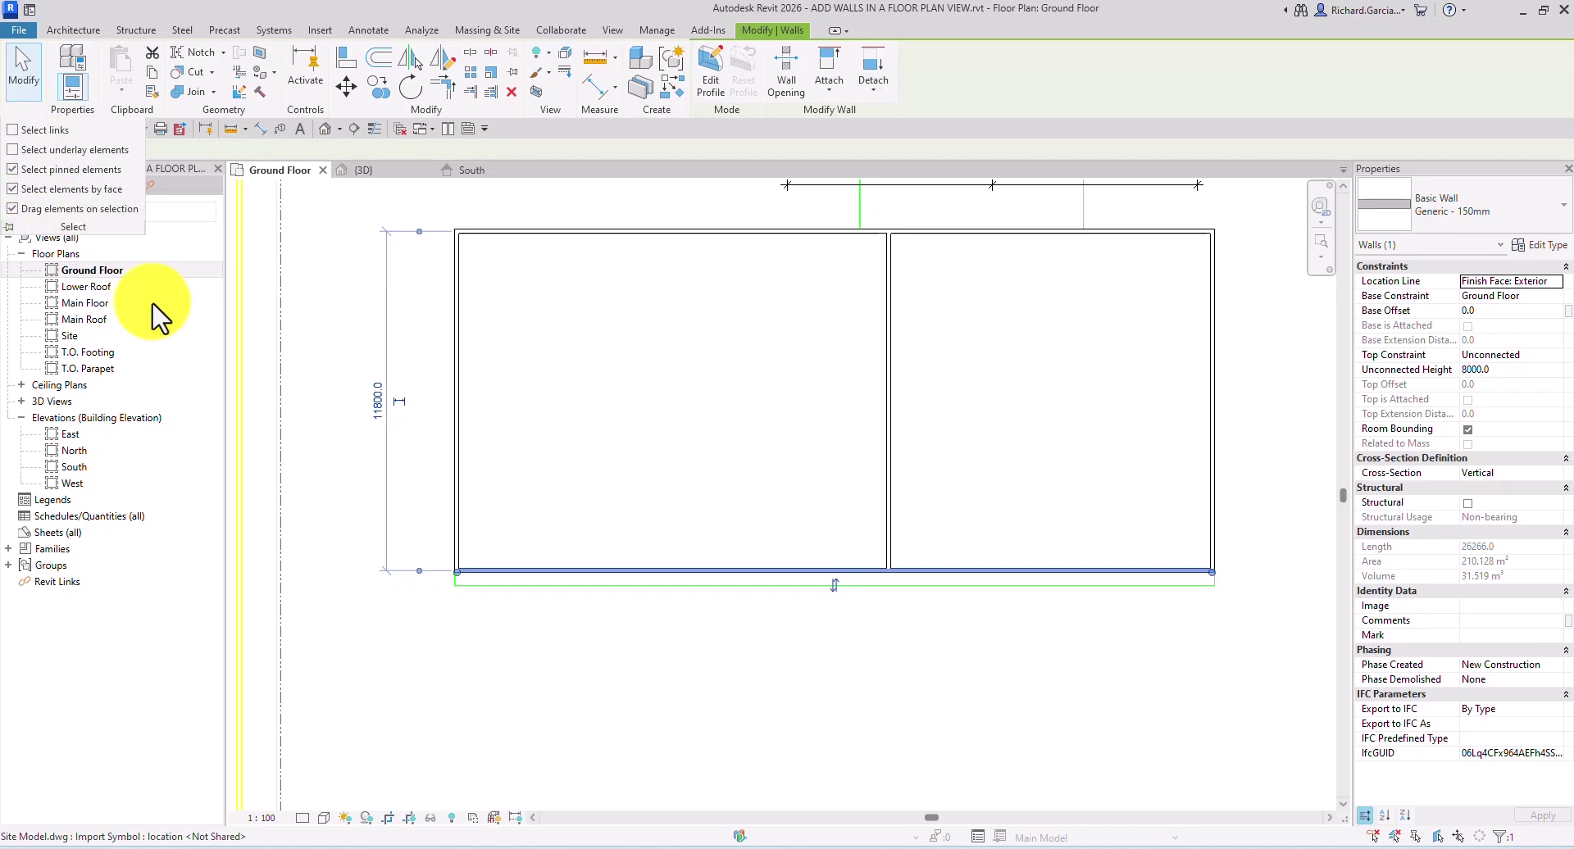
click(692, 689)
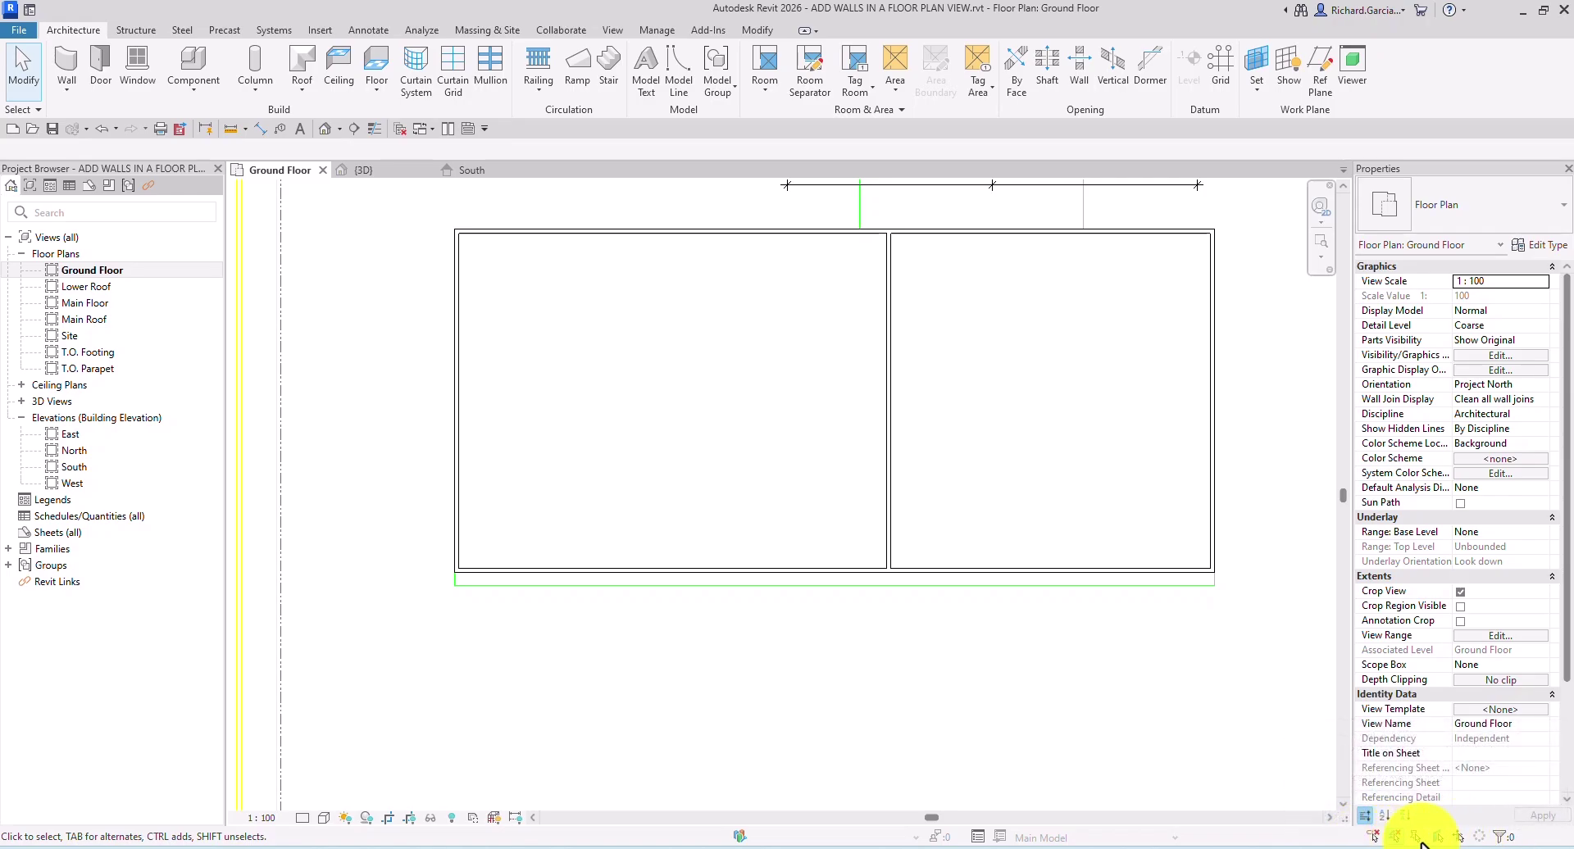
click(25, 109)
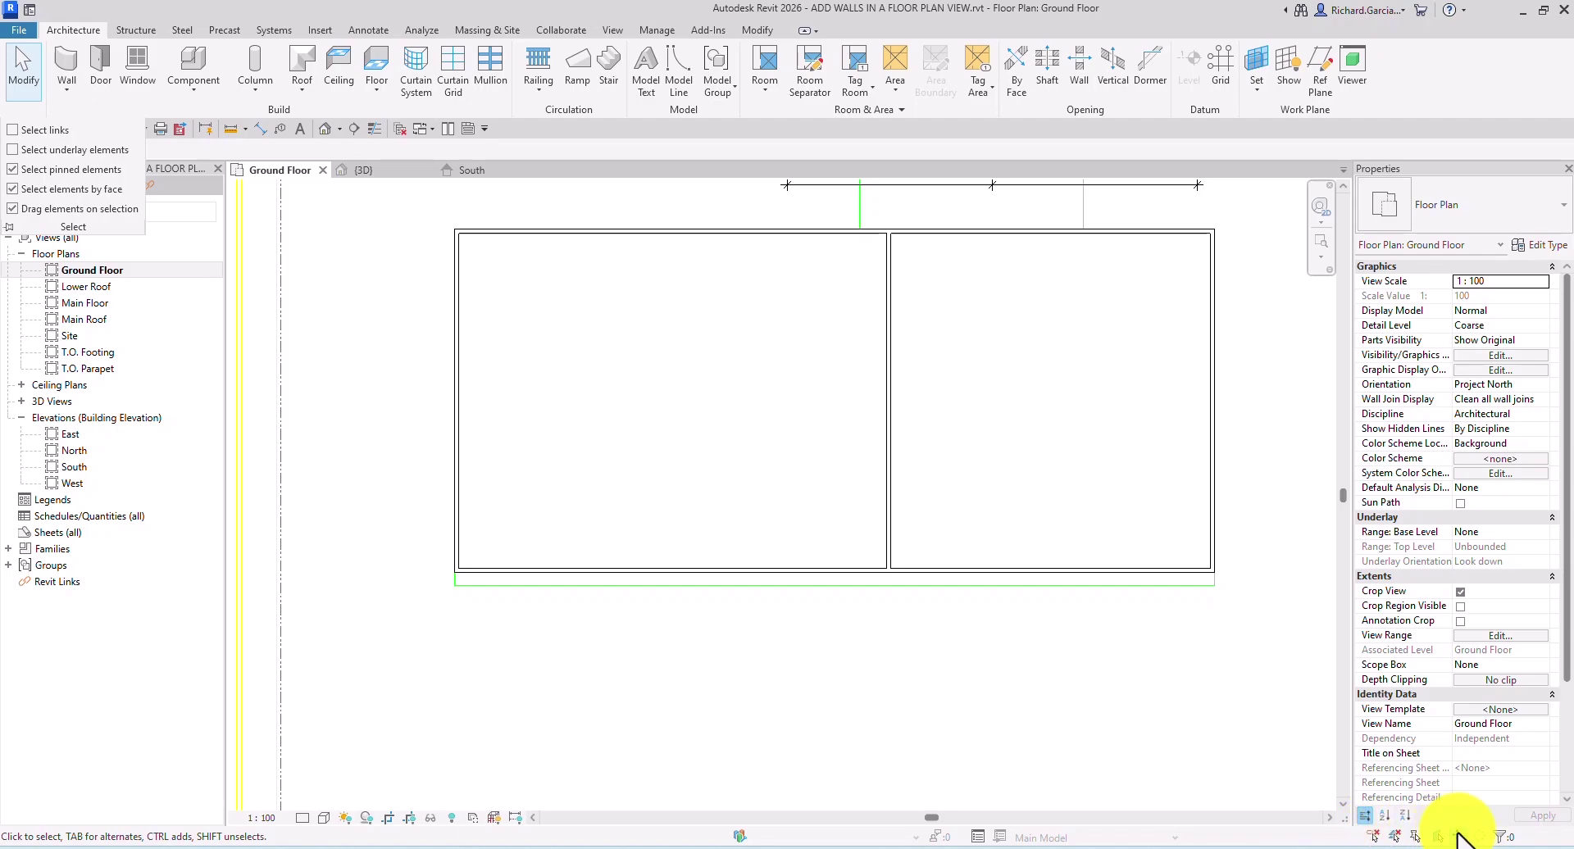
Step: Move the lower outer wall of the new rooms down onto the lower edge of the site drawing's outline and deselect it
scroll(868, 527, down, 2)
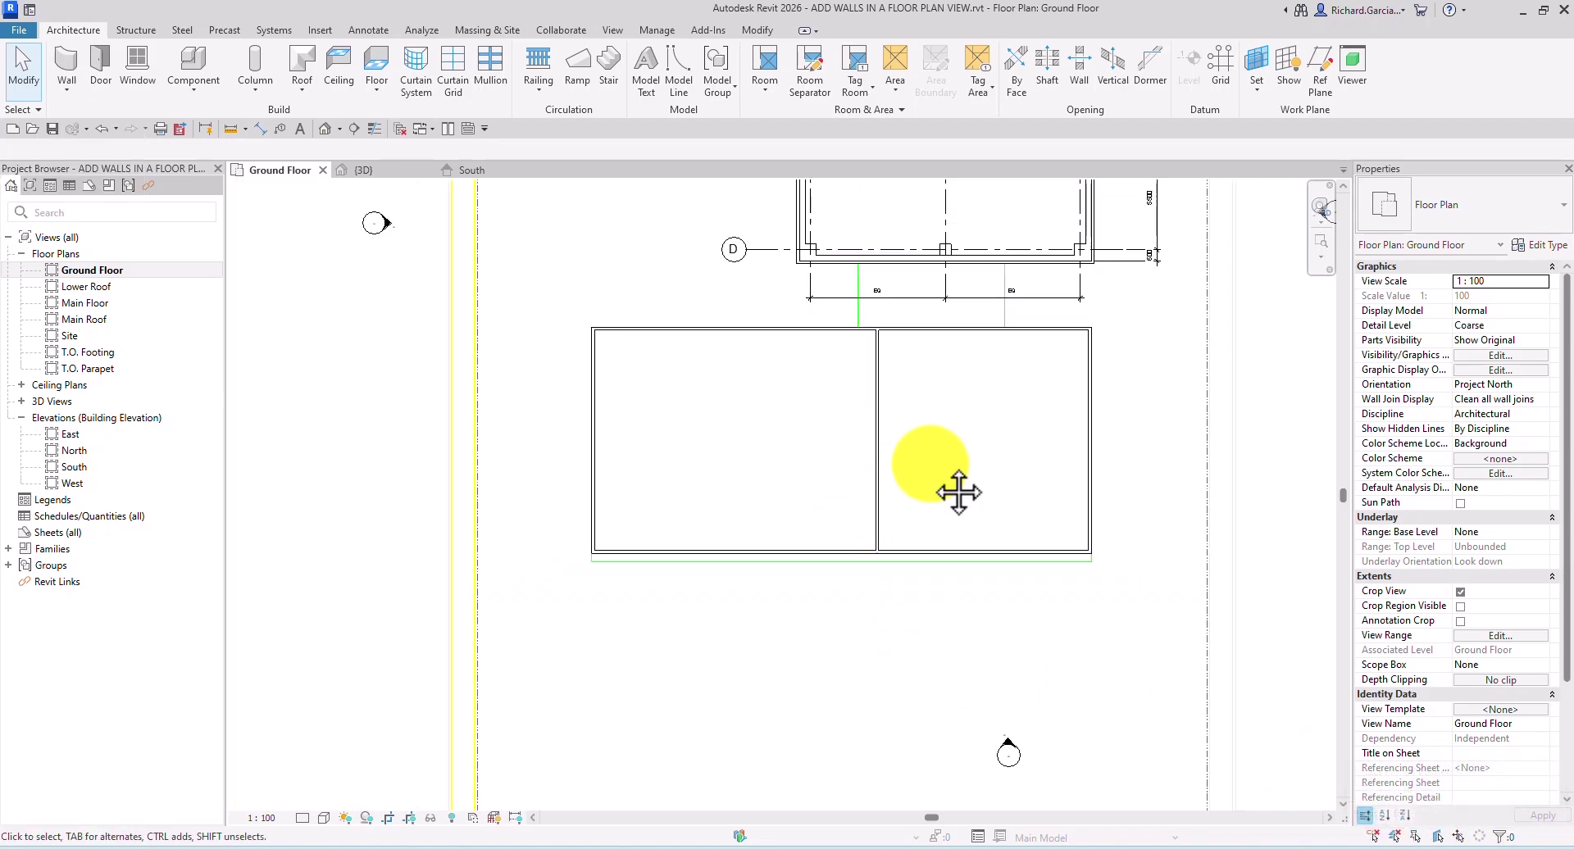
middle_drag(959, 492, 829, 685)
scroll(840, 598, down, 3)
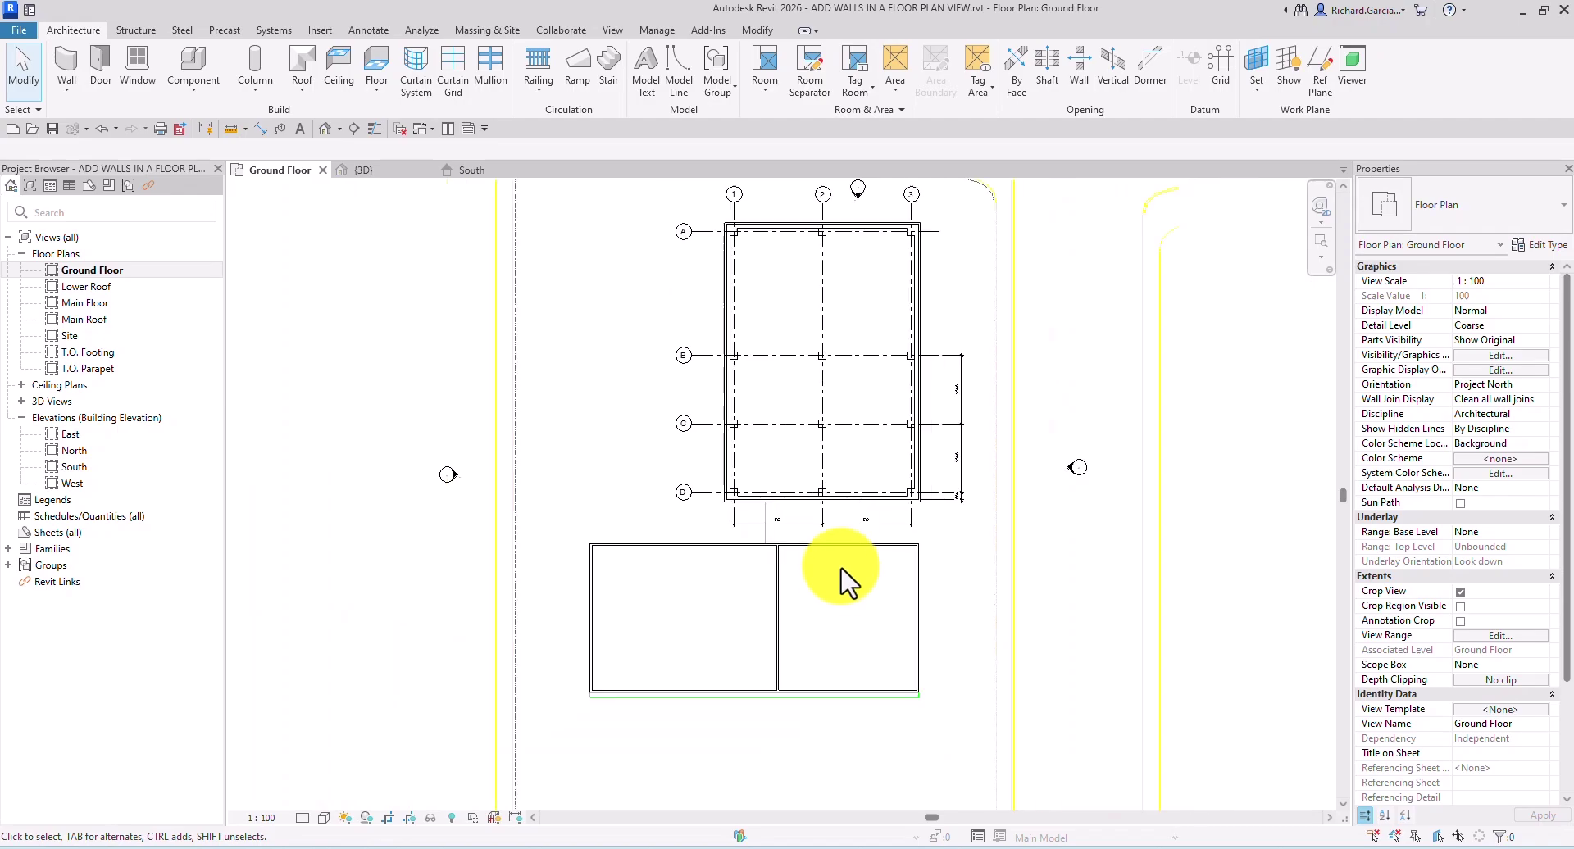
middle_drag(841, 568, 825, 642)
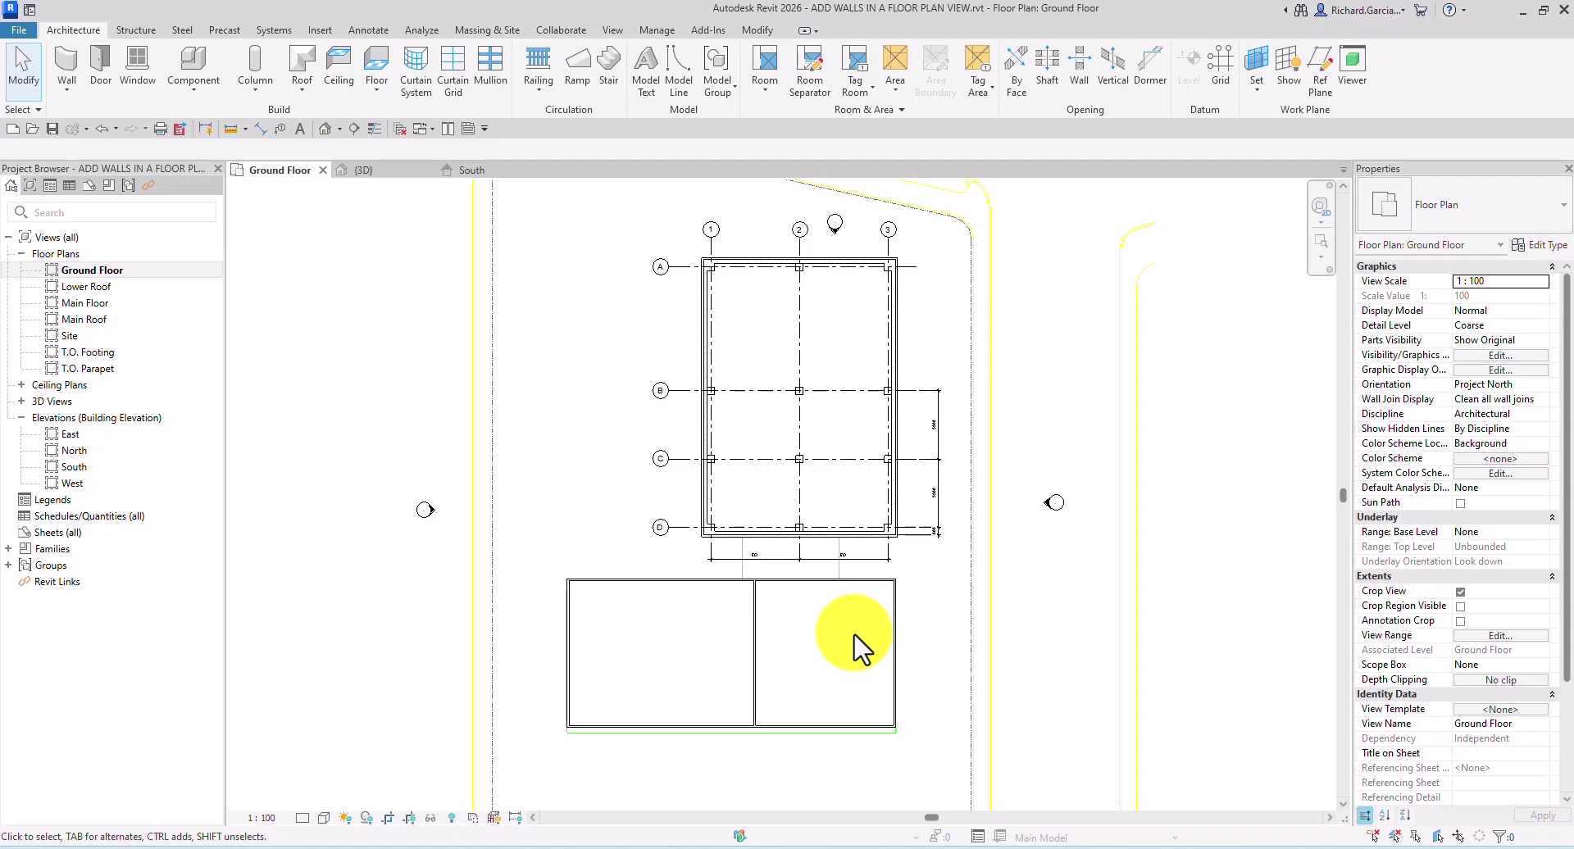
scroll(815, 780, up, 3)
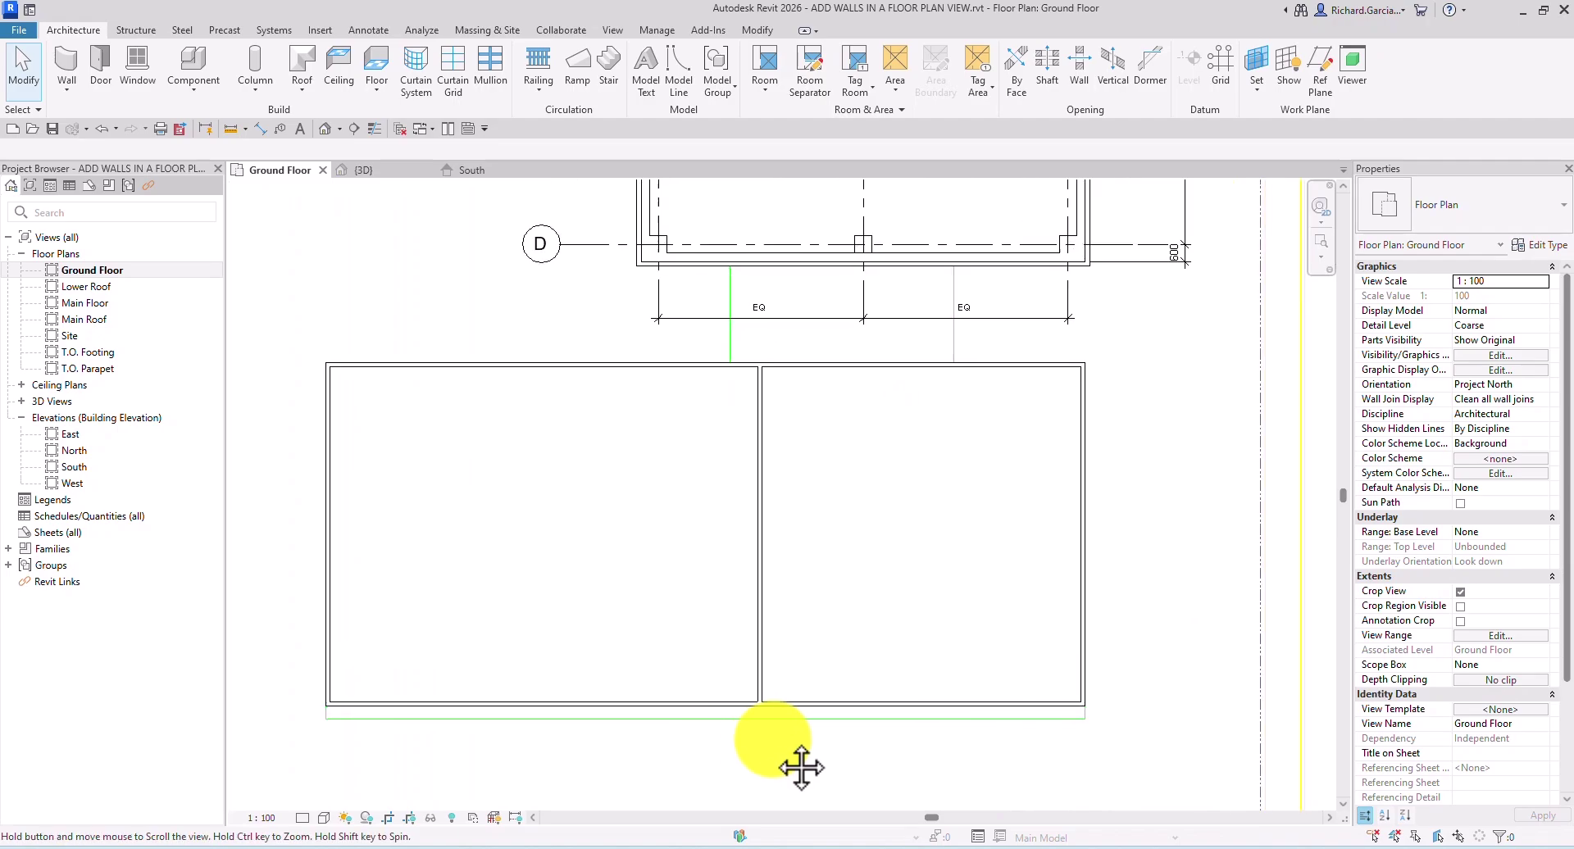
scroll(801, 766, up, 1)
scroll(421, 714, up, 2)
scroll(528, 696, up, 2)
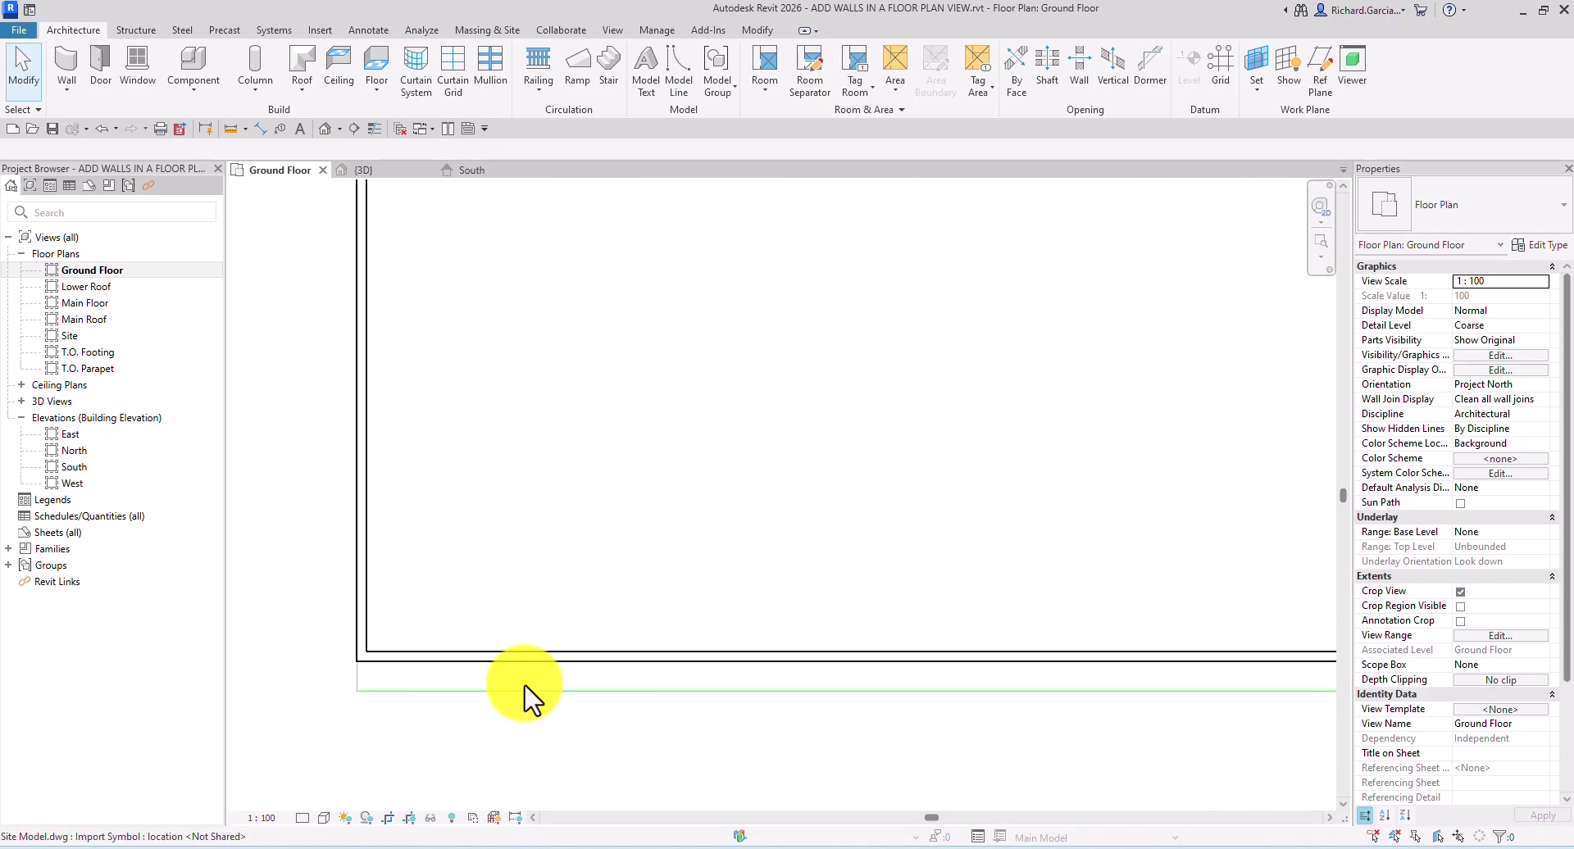
click(525, 667)
mouse_move(516, 678)
mouse_down()
mouse_move(520, 696)
mouse_move(528, 686)
mouse_up()
click(562, 728)
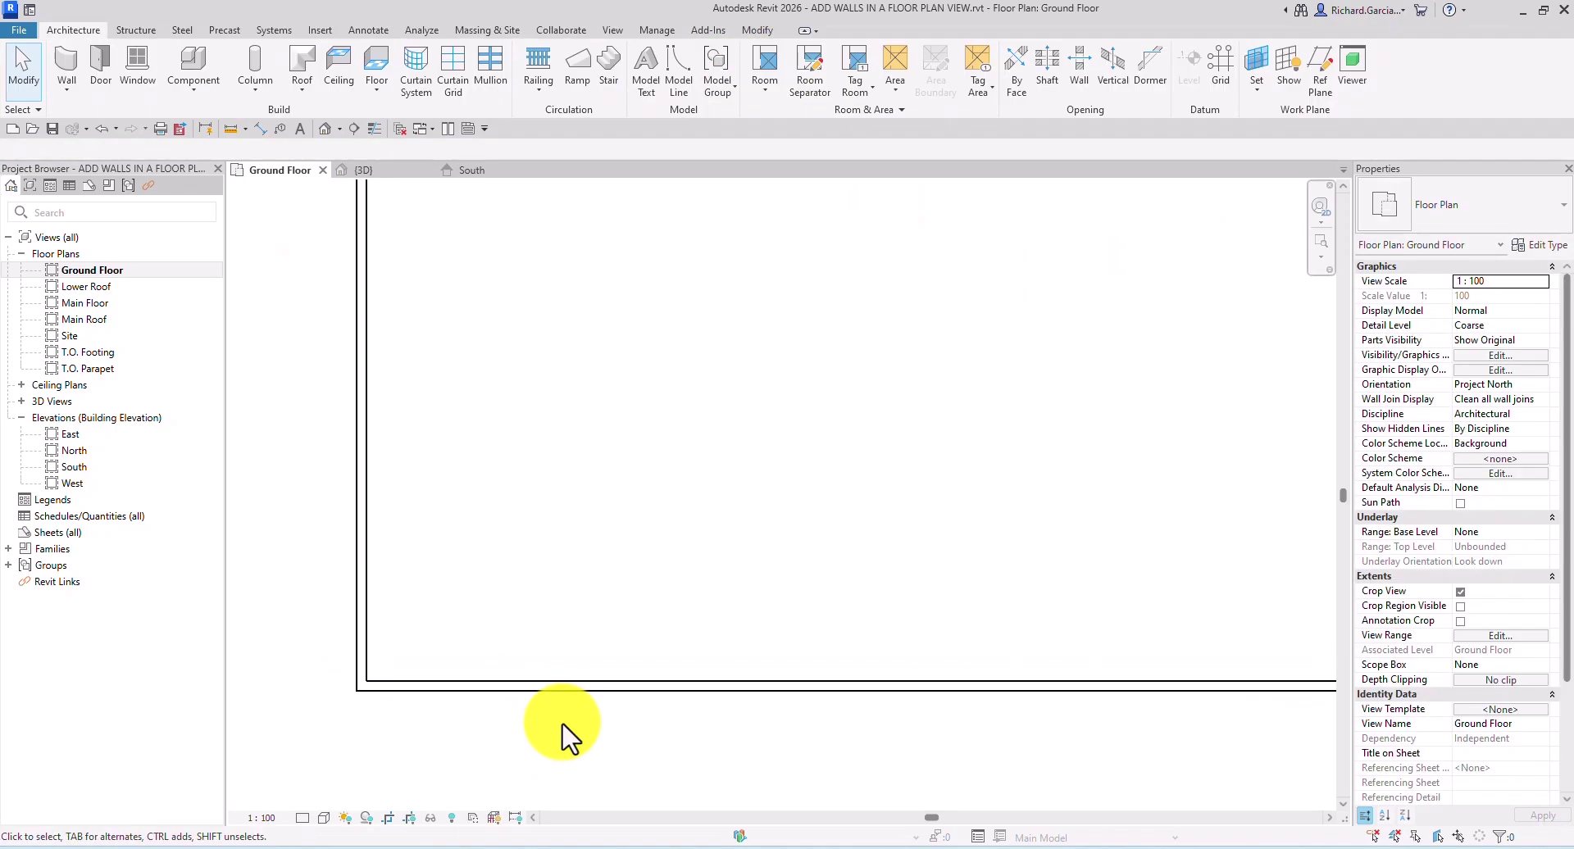
scroll(679, 492, down, 6)
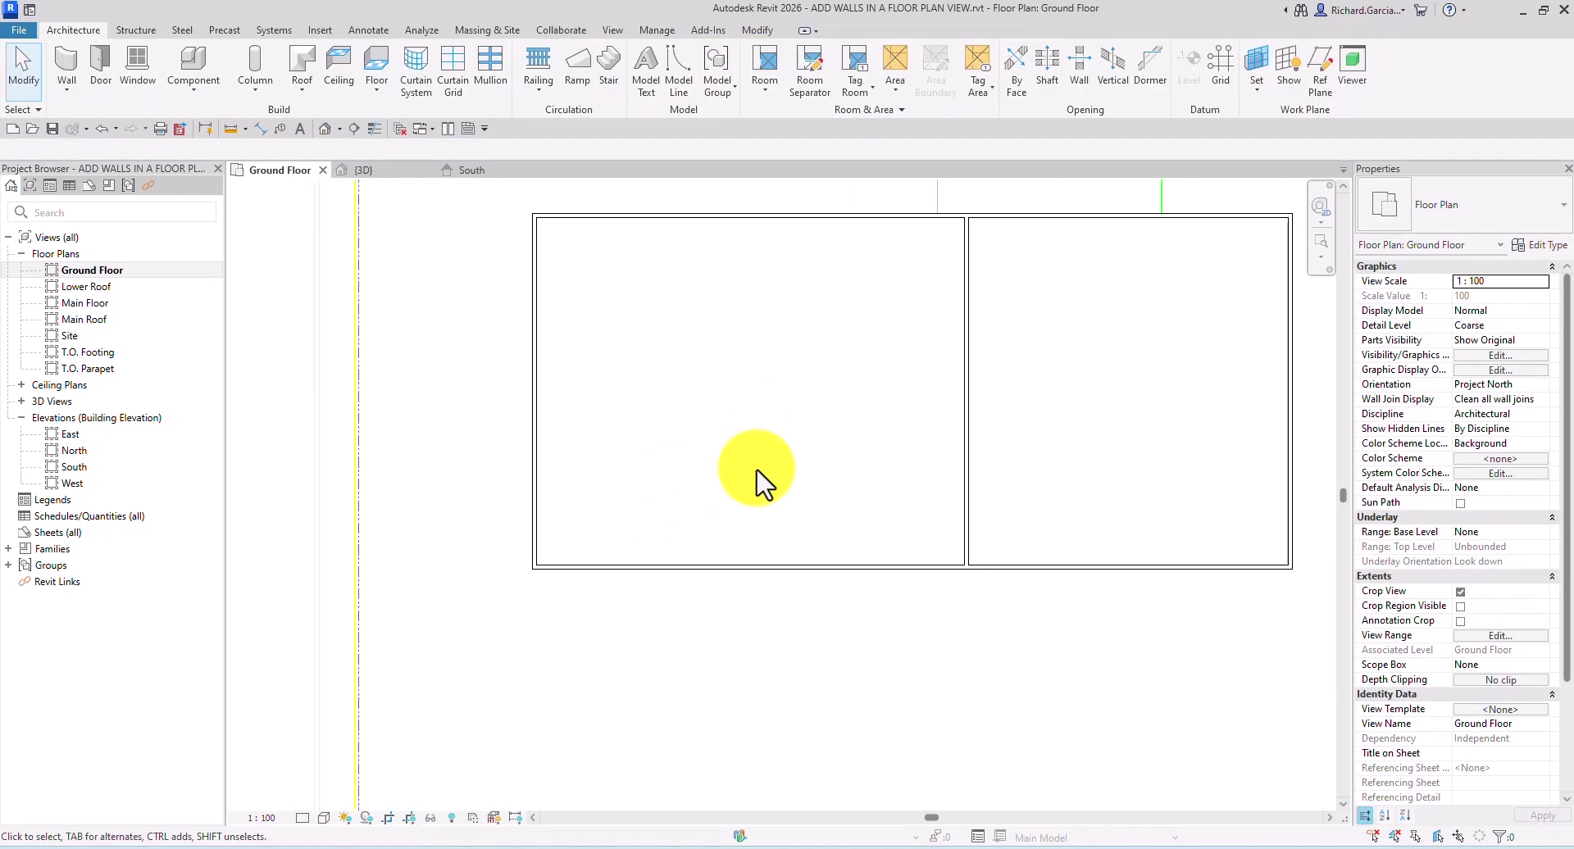
scroll(780, 457, down, 3)
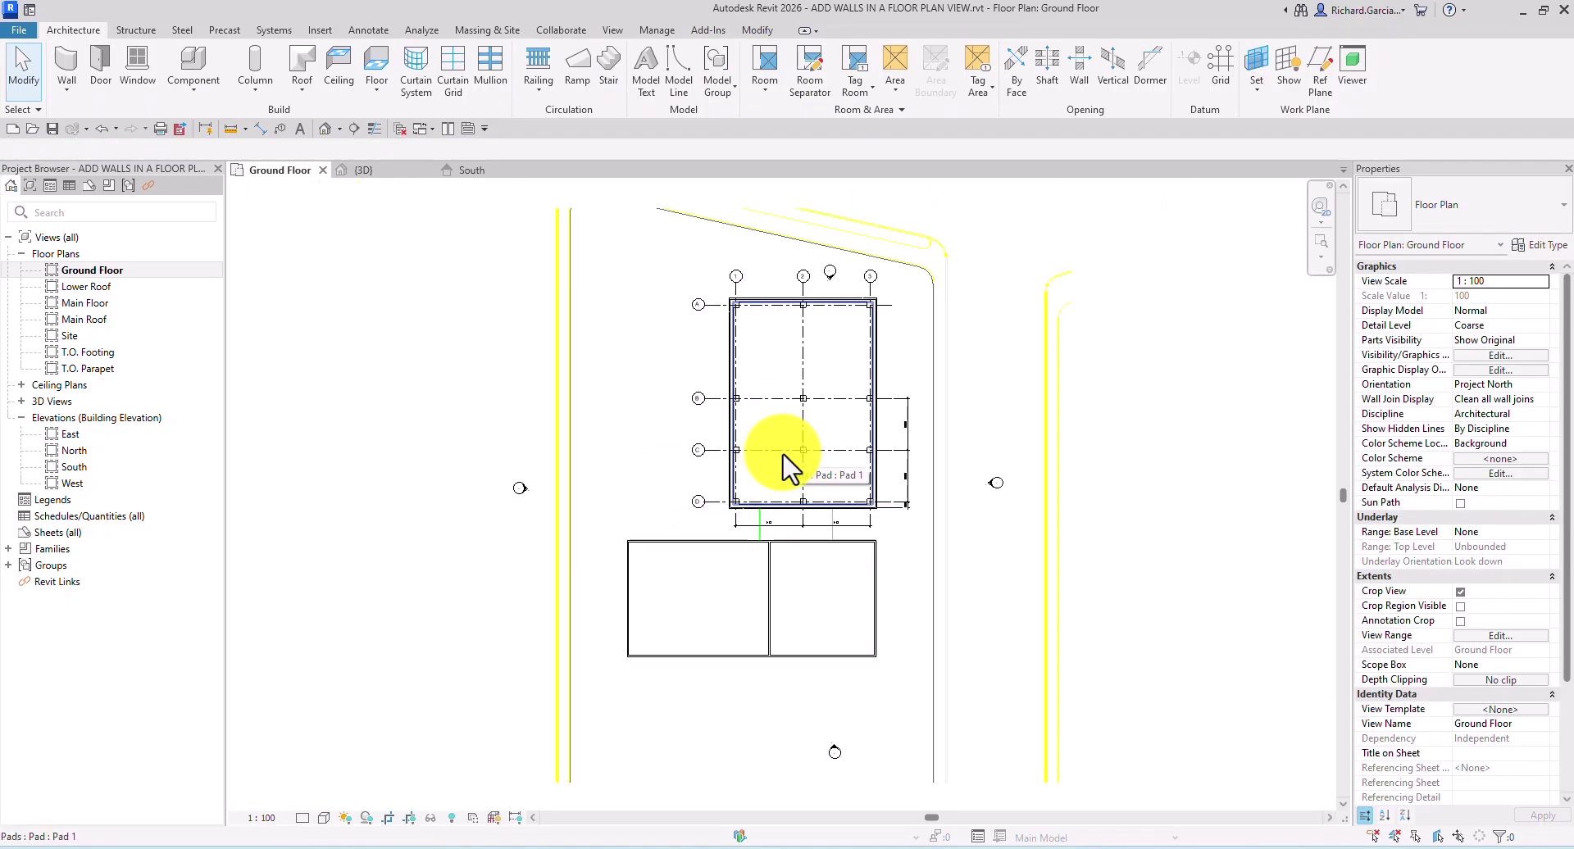